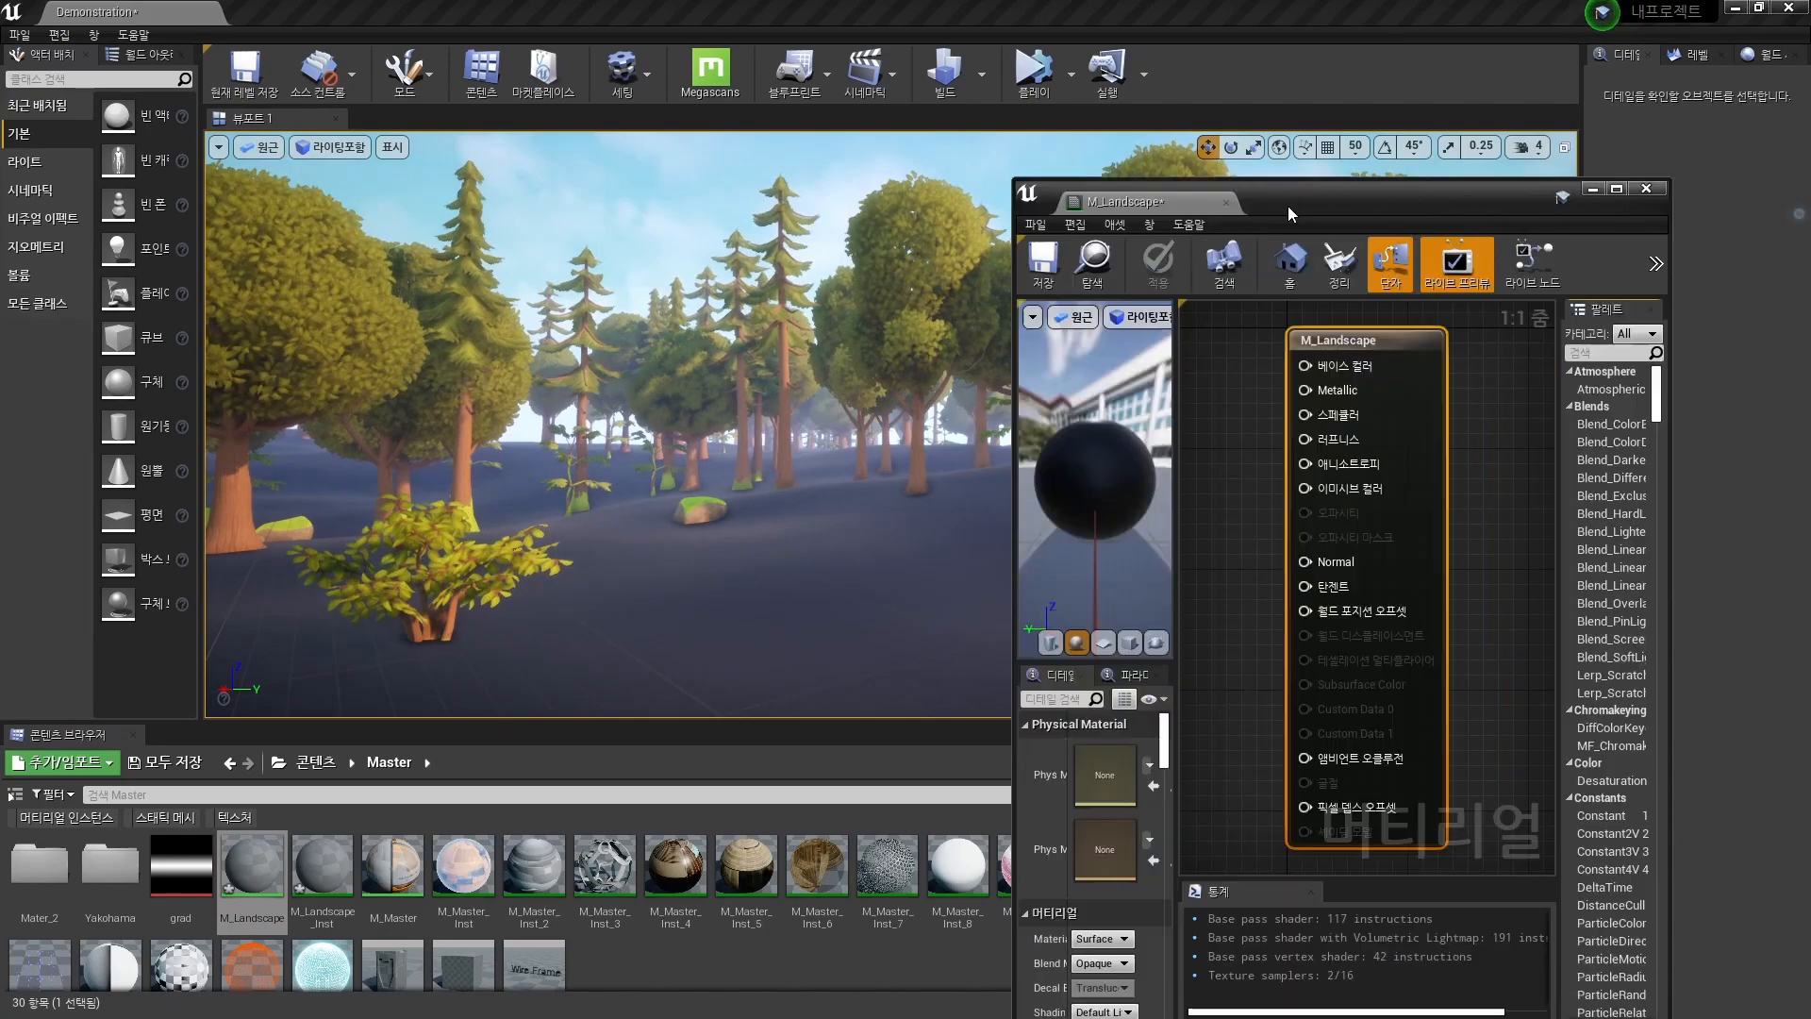
Add a Constant3Vector node to the M_Landscape graph and connect it to the material's Base Color.
scroll(1070, 495, down, 1)
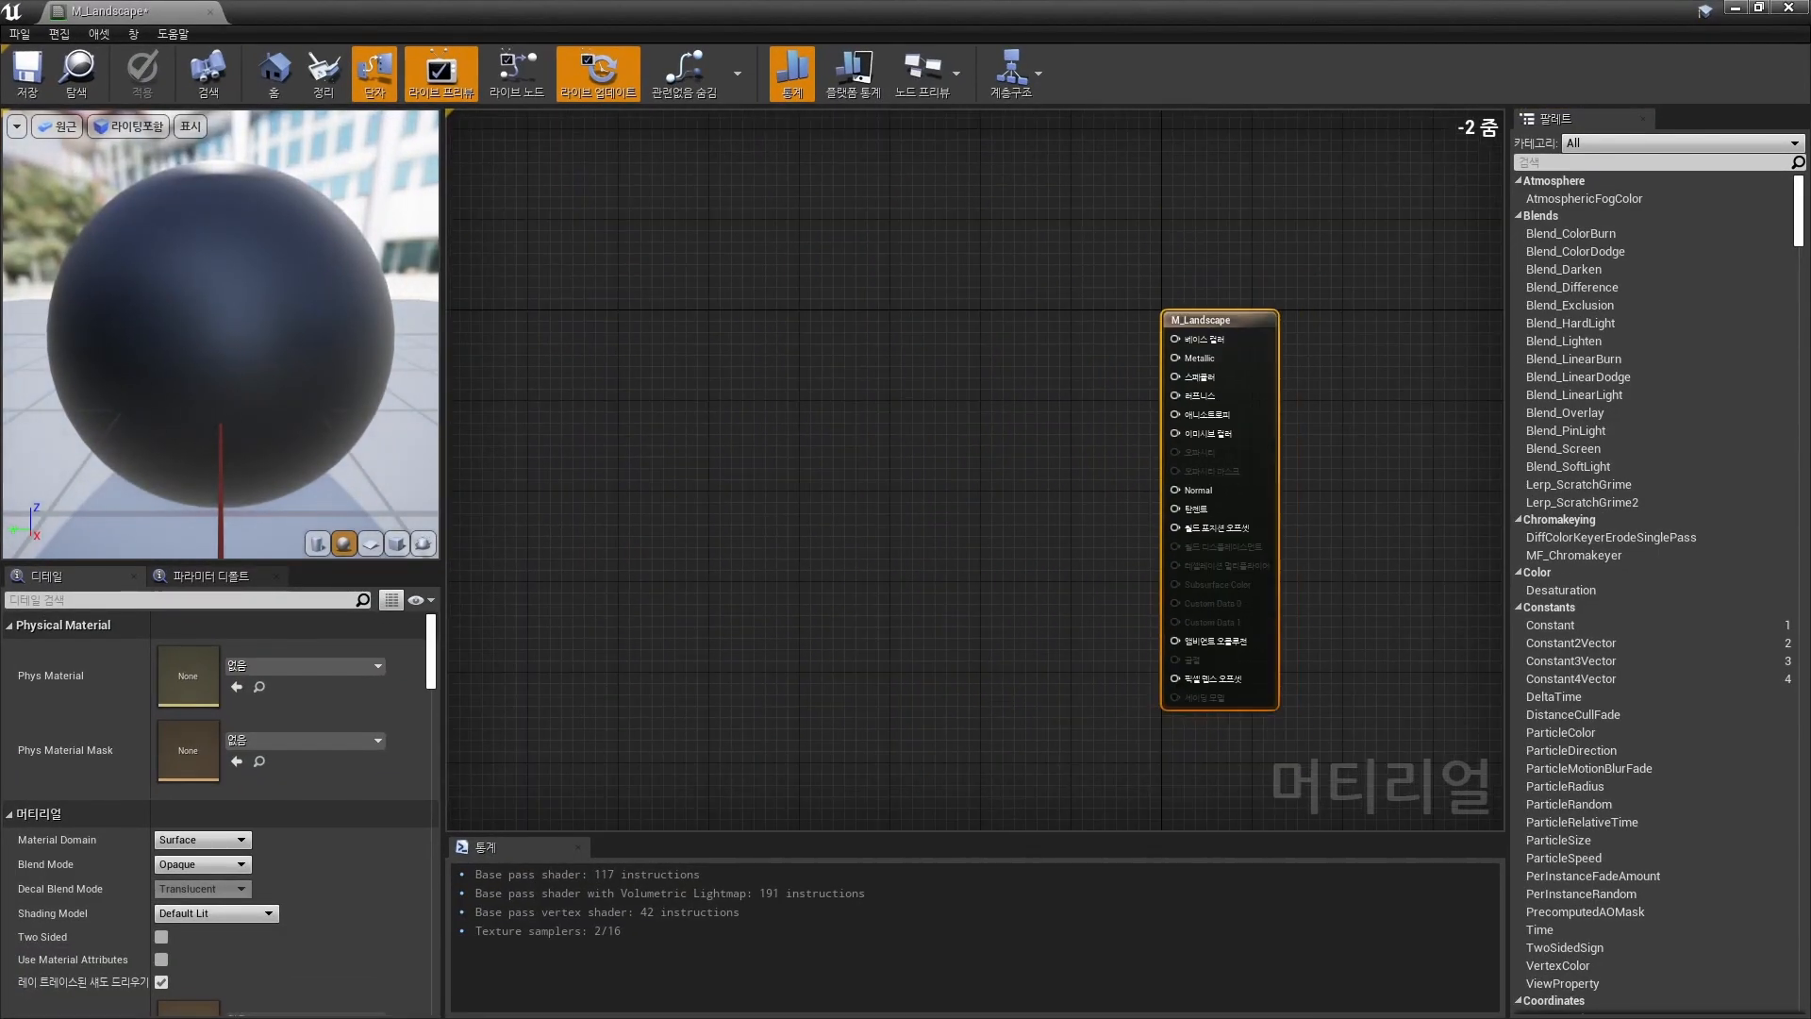
scroll(1033, 401, up, 1)
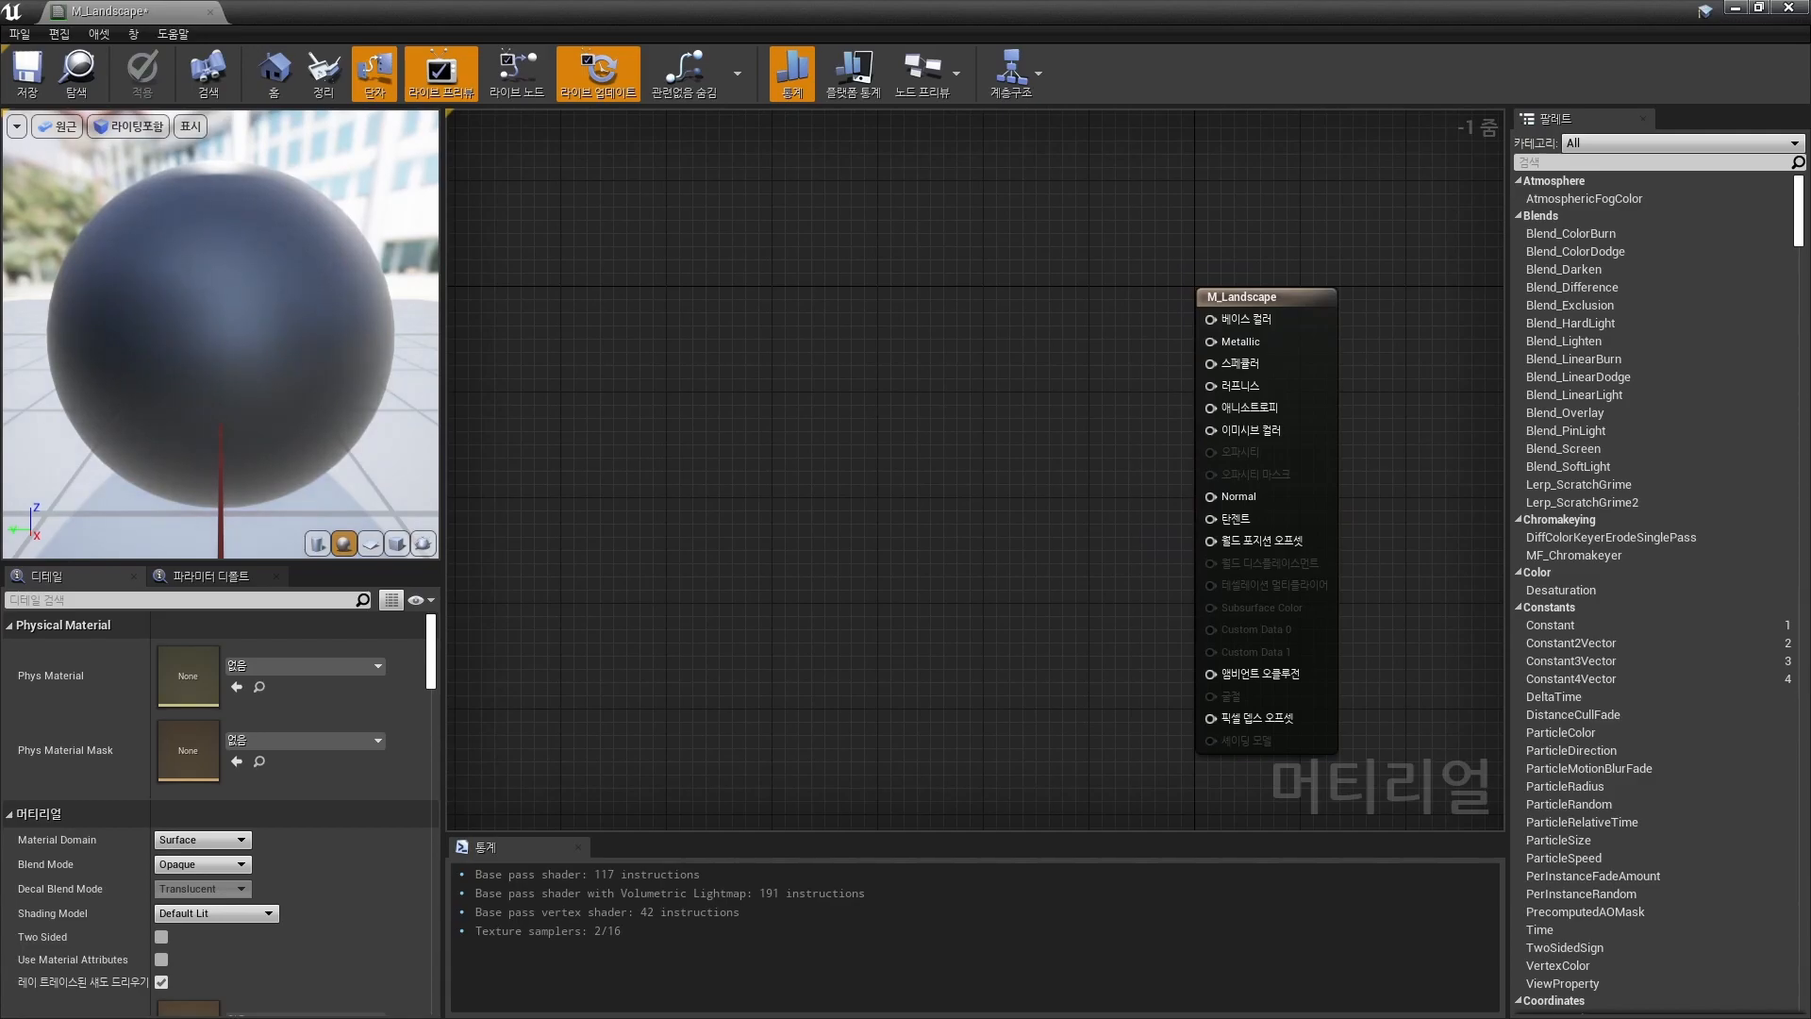
key(3)
click(795, 293)
drag(840, 303, 1210, 320)
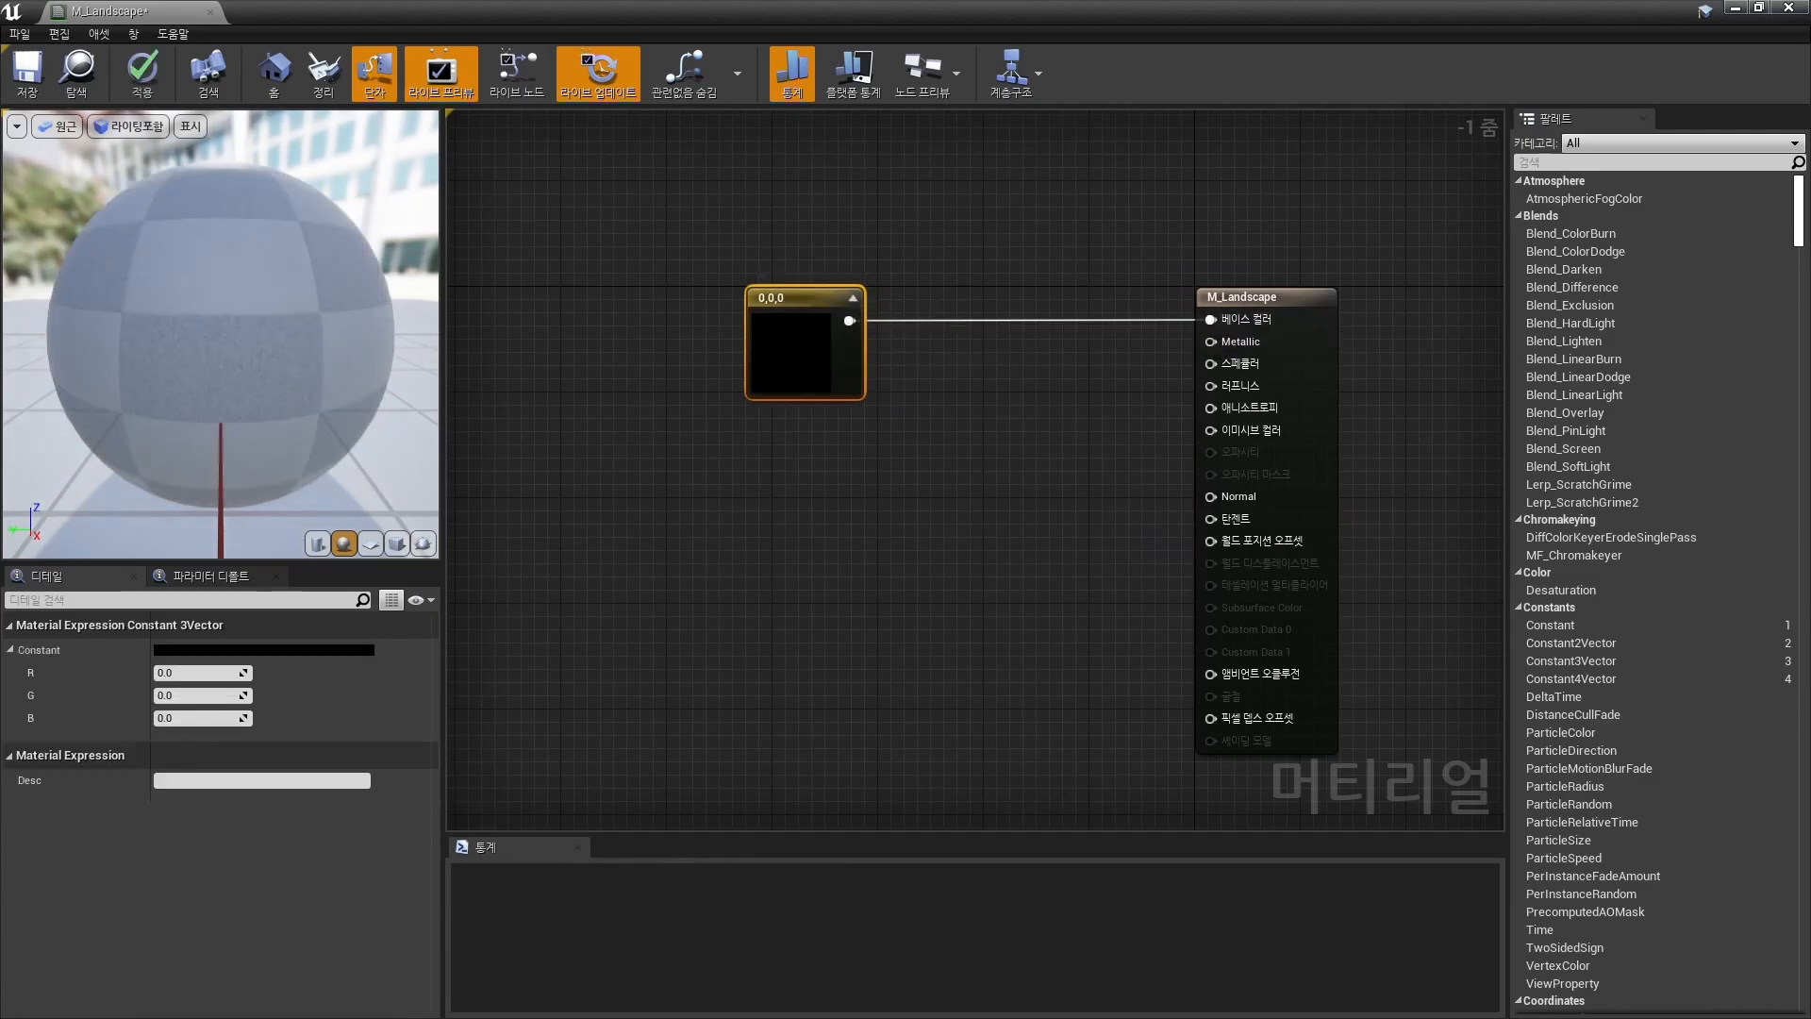
Set the Constant3Vector's colour to white (1, 1, 1) and apply the material to the landscape.
click(230, 650)
drag(509, 761, 509, 572)
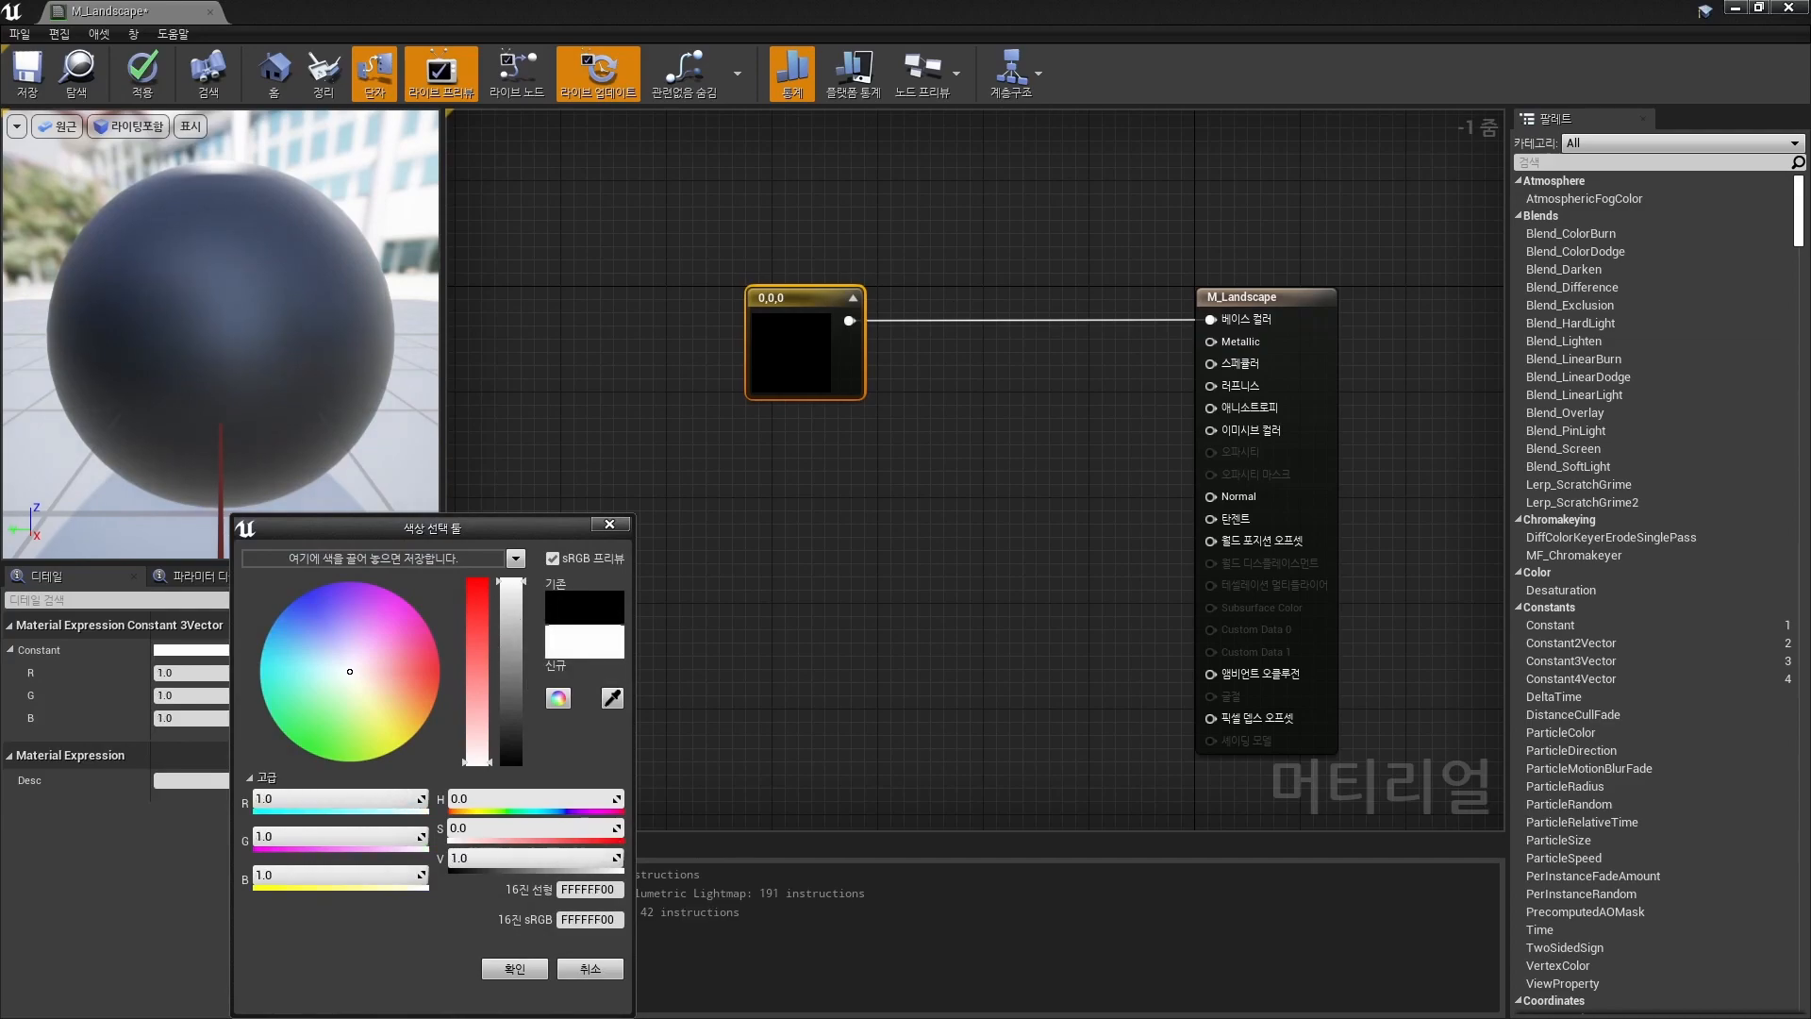
click(514, 969)
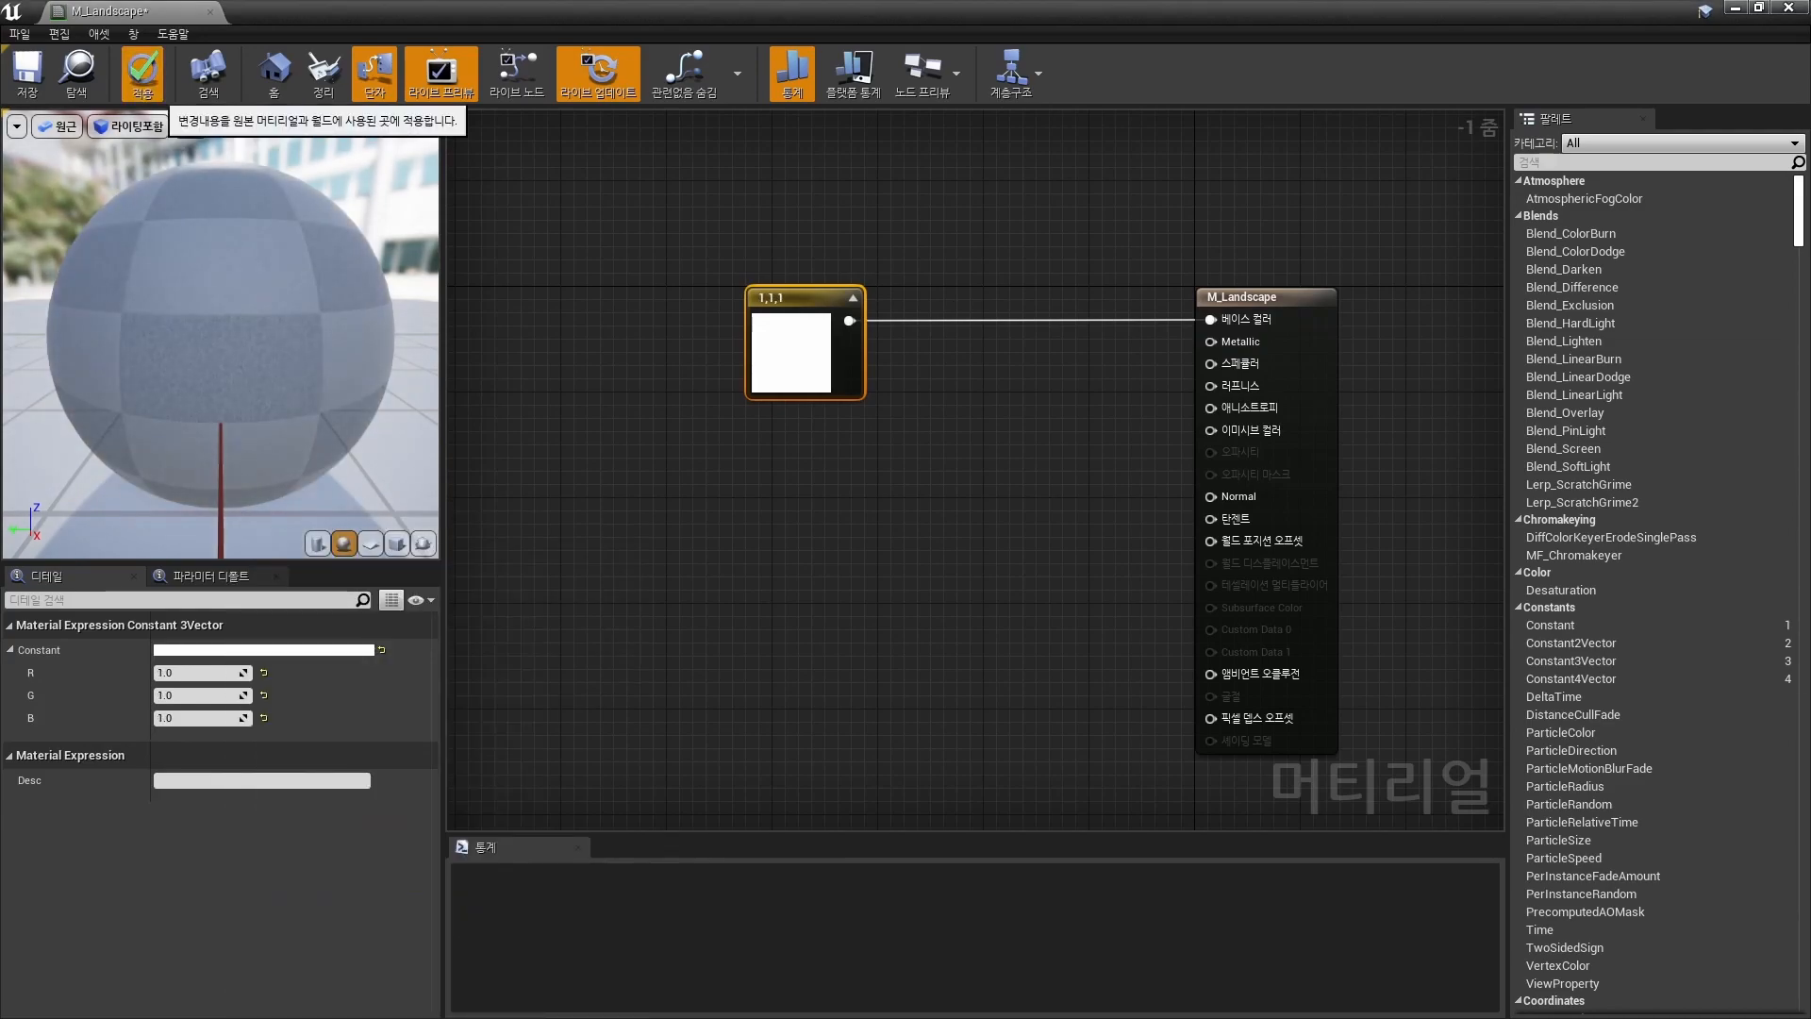
click(143, 73)
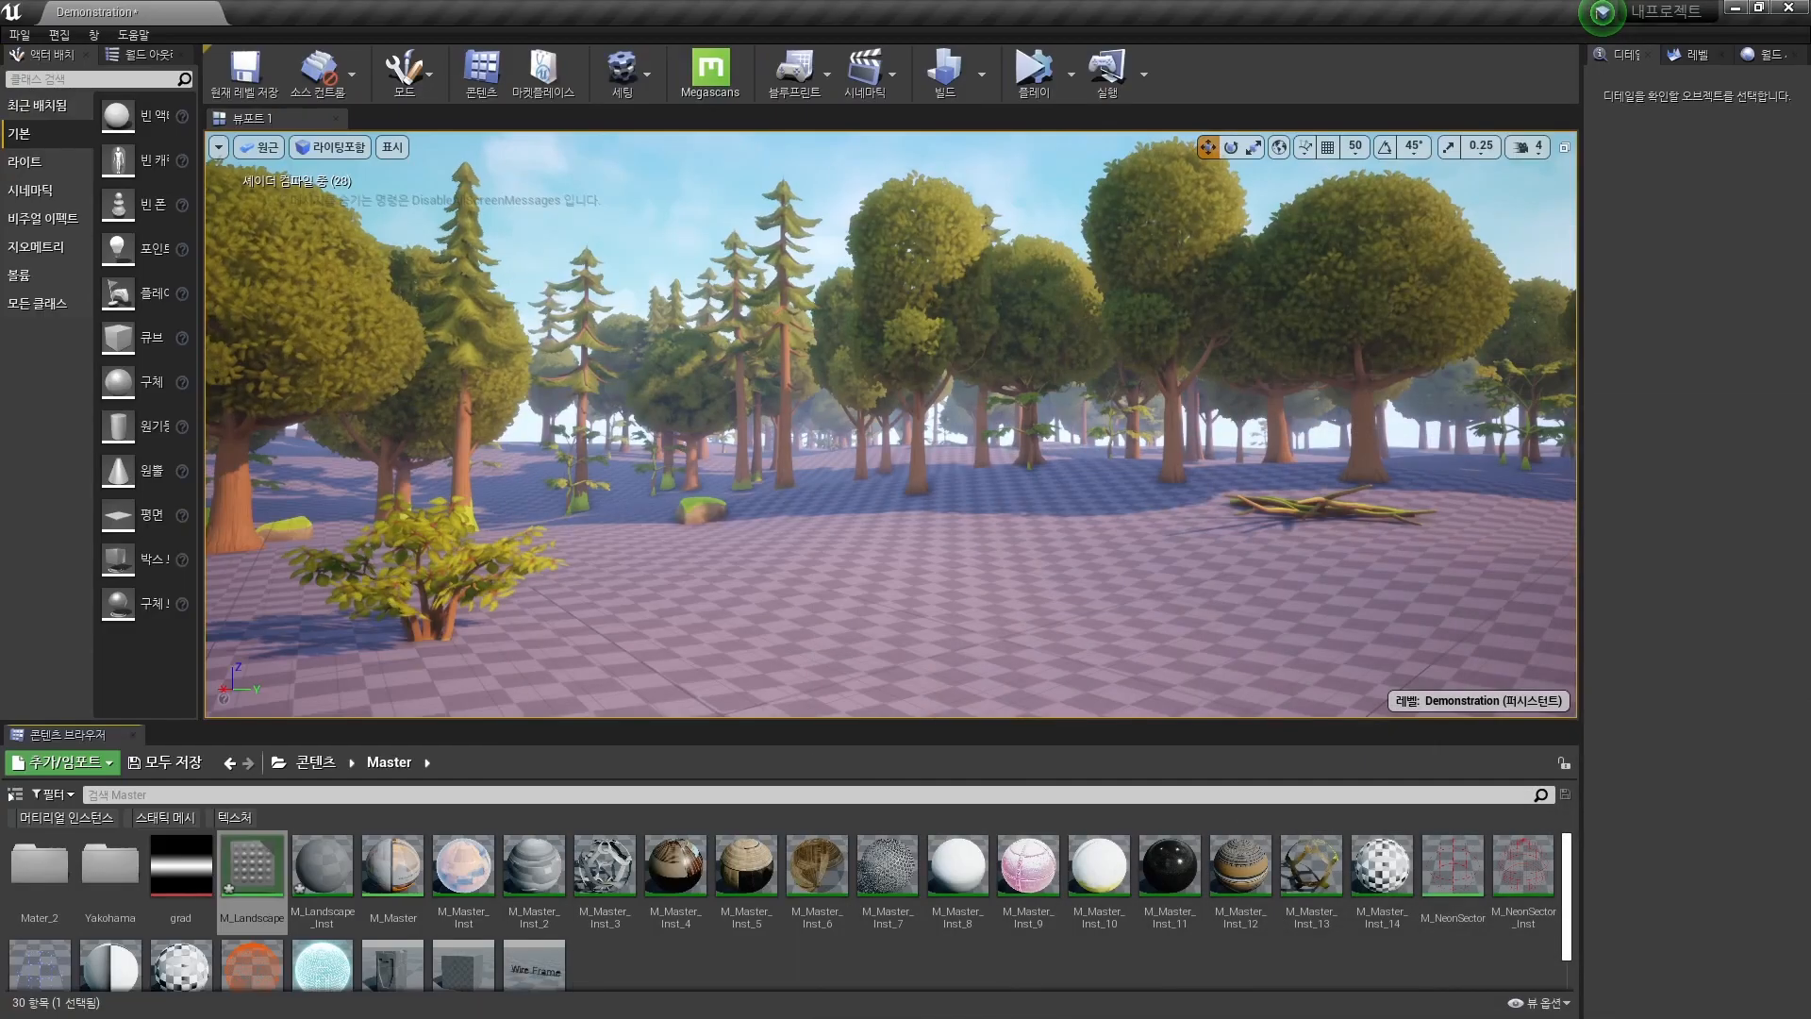
right_drag(890, 425, 838, 437)
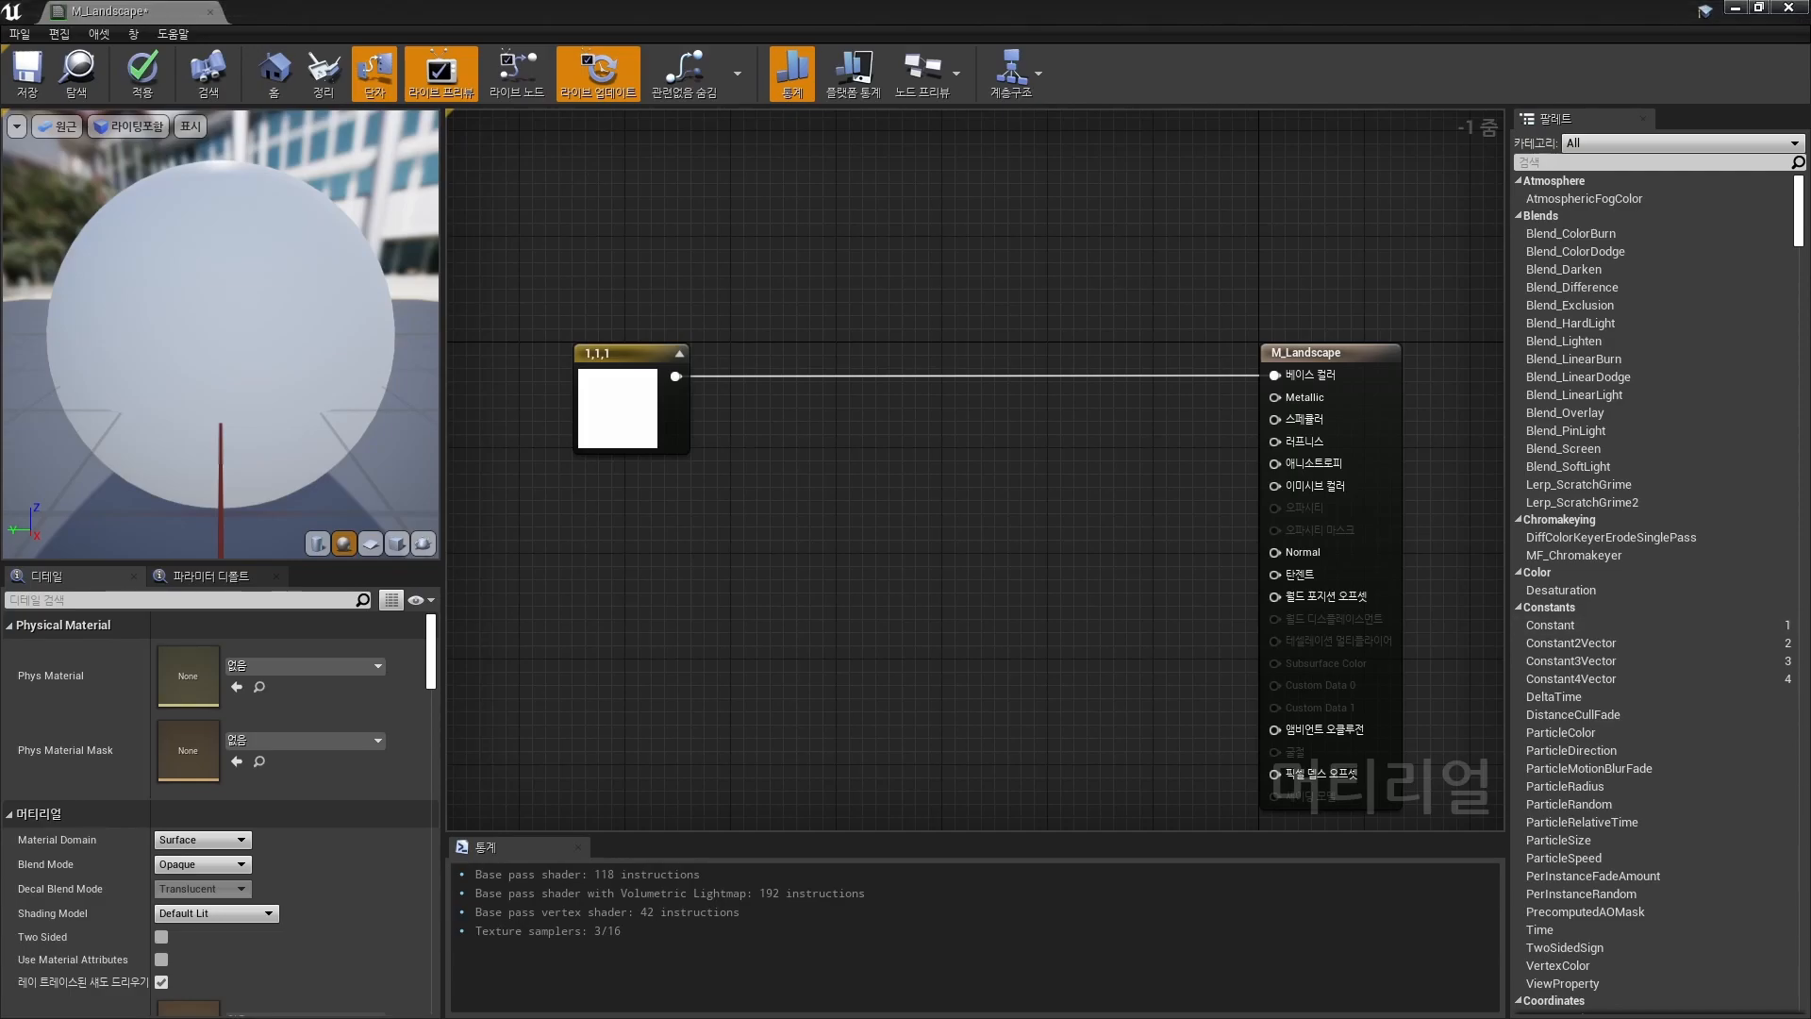
Add a LandscapeLayerBlend node between the white constant and the material output.
right_drag(974, 472, 1006, 431)
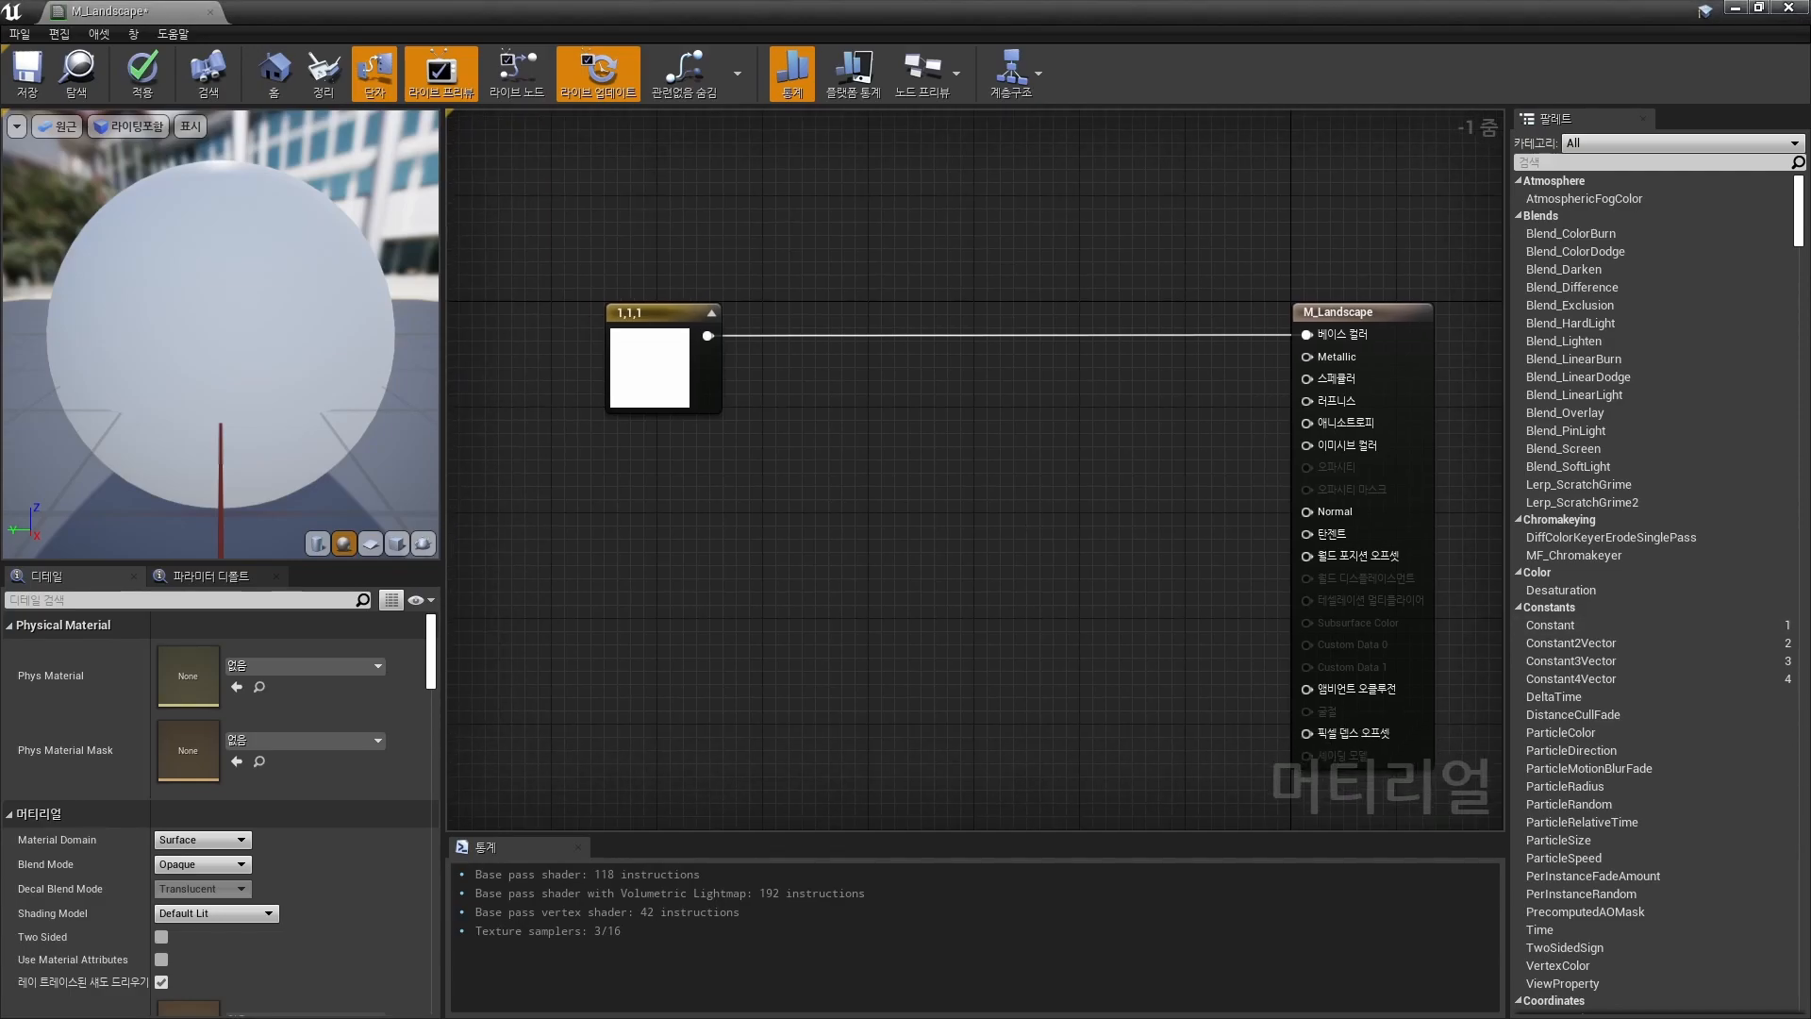
right_click(1007, 424)
text(layerblend)
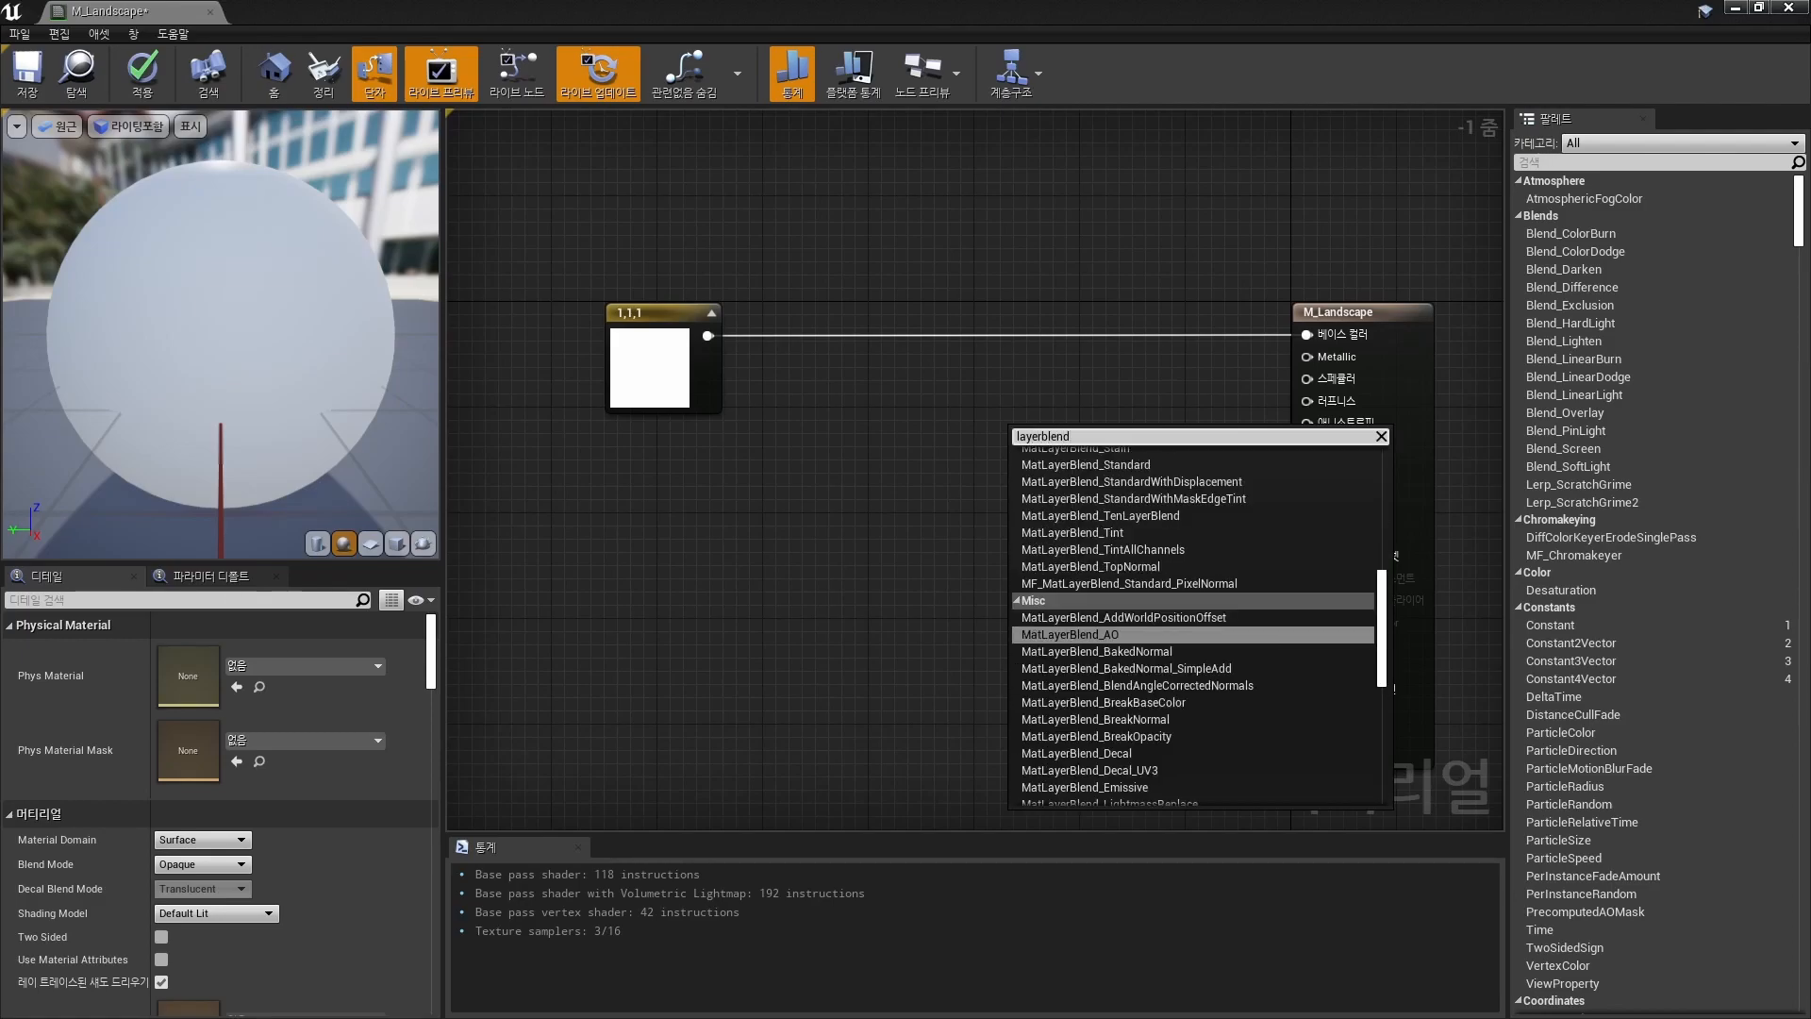
scroll(1188, 604, up, 6)
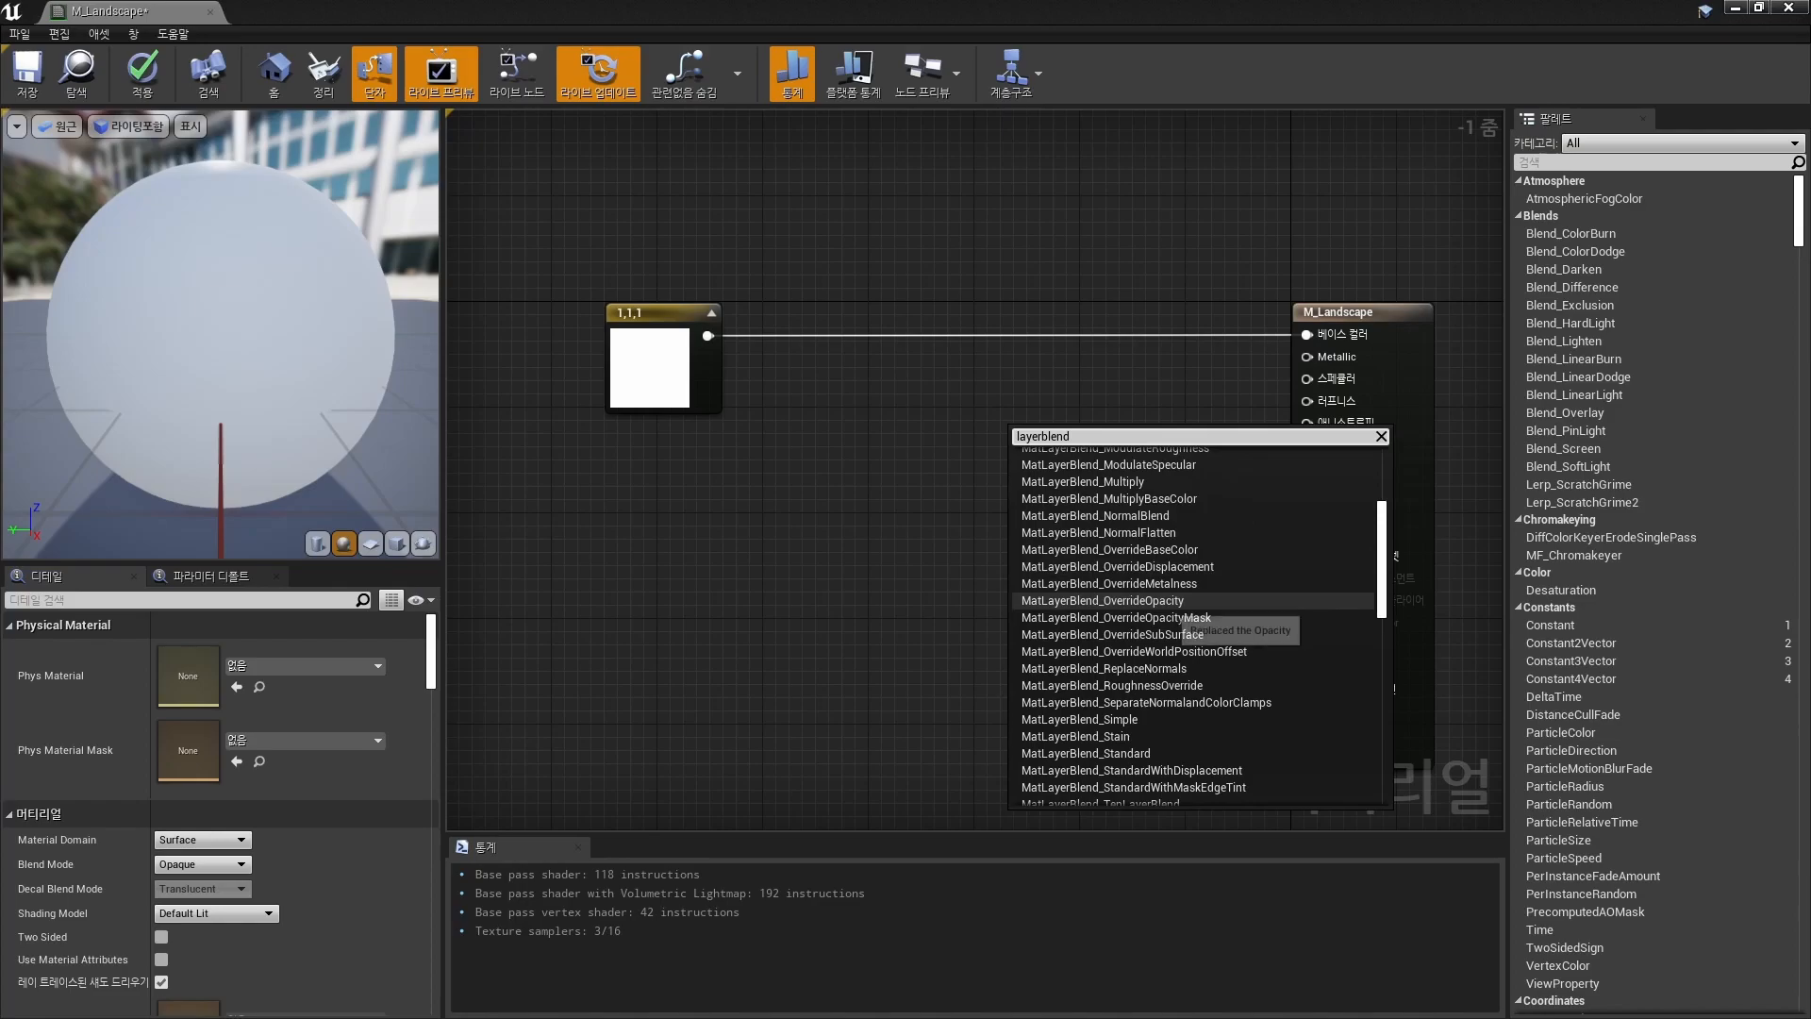
scroll(1188, 613, down, 6)
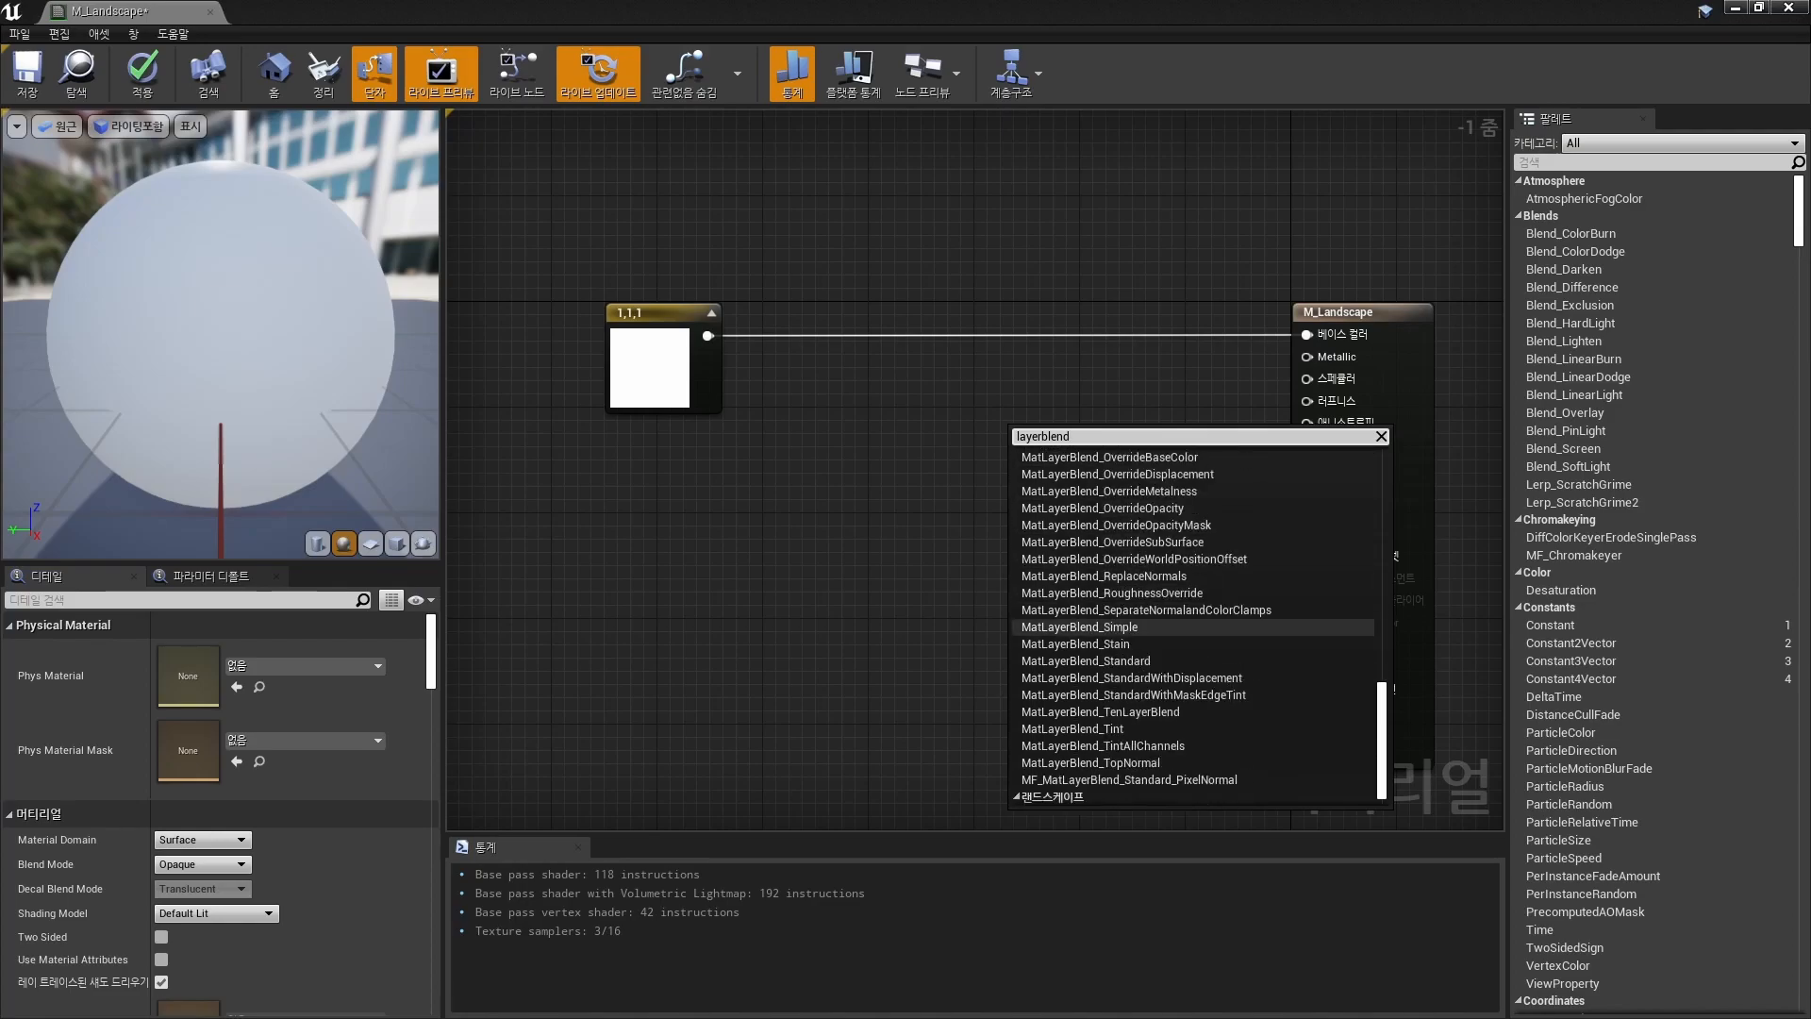
scroll(1170, 726, down, 1)
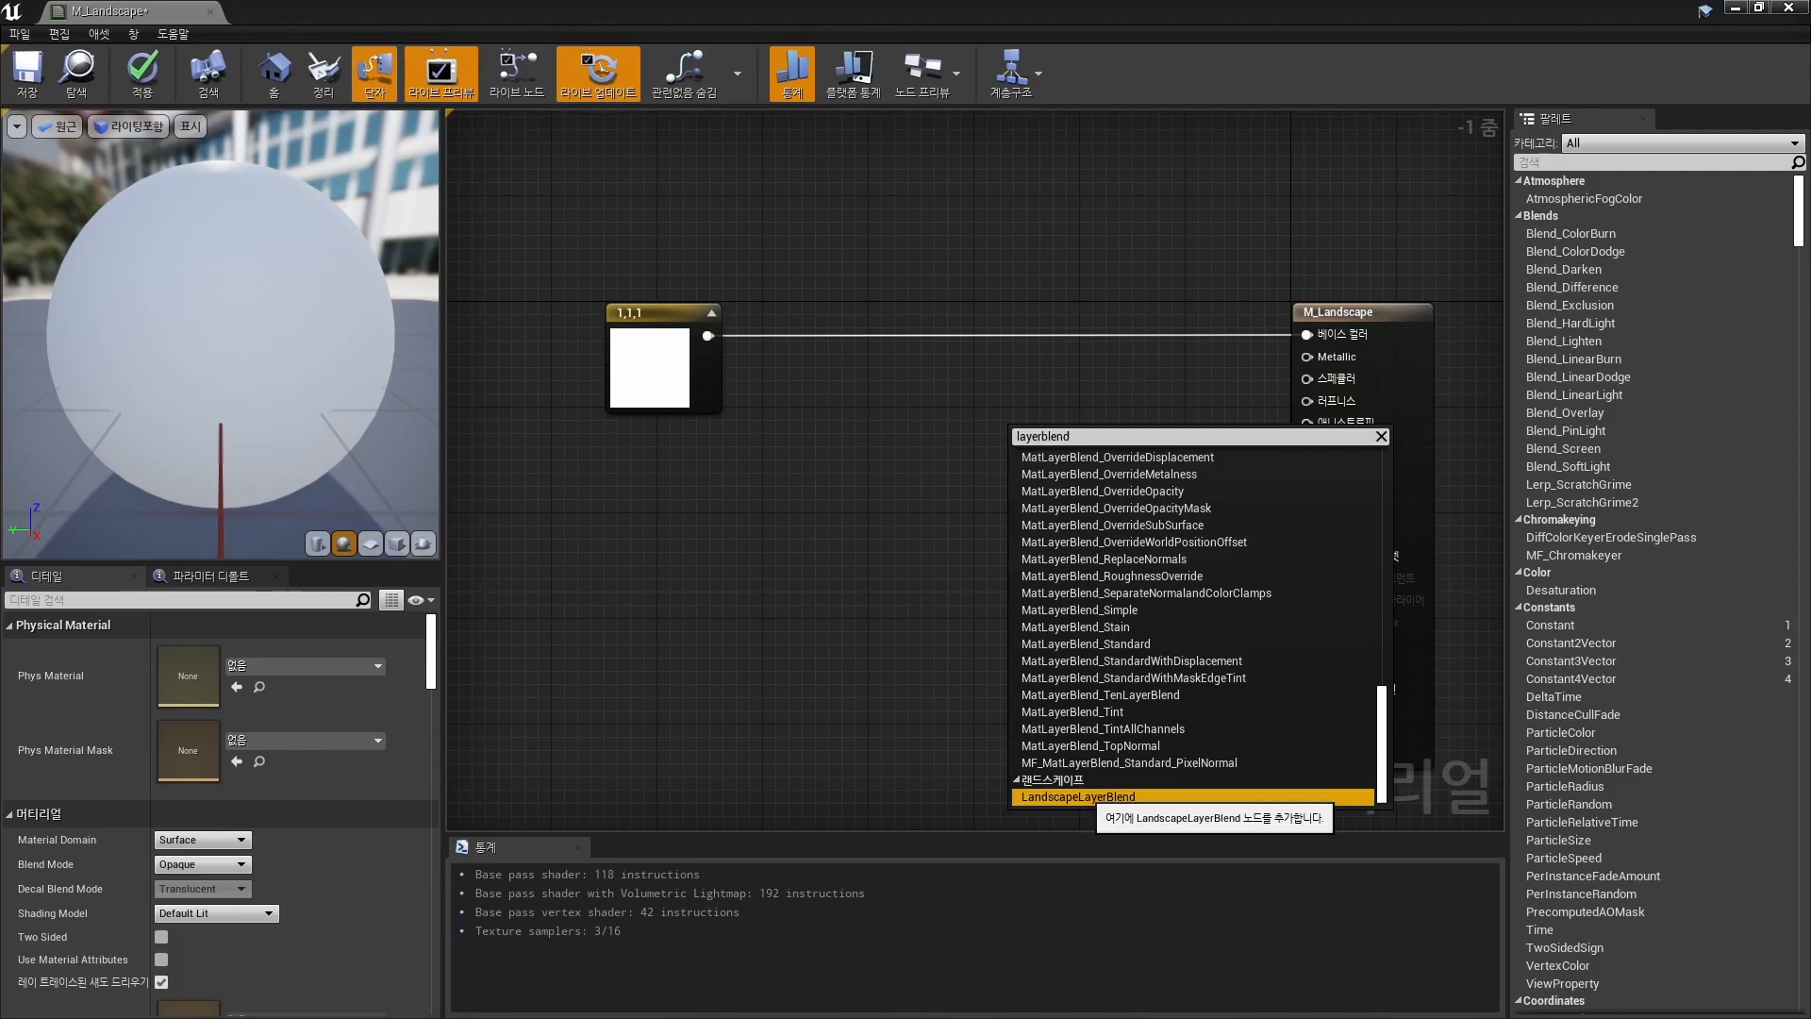
click(1132, 796)
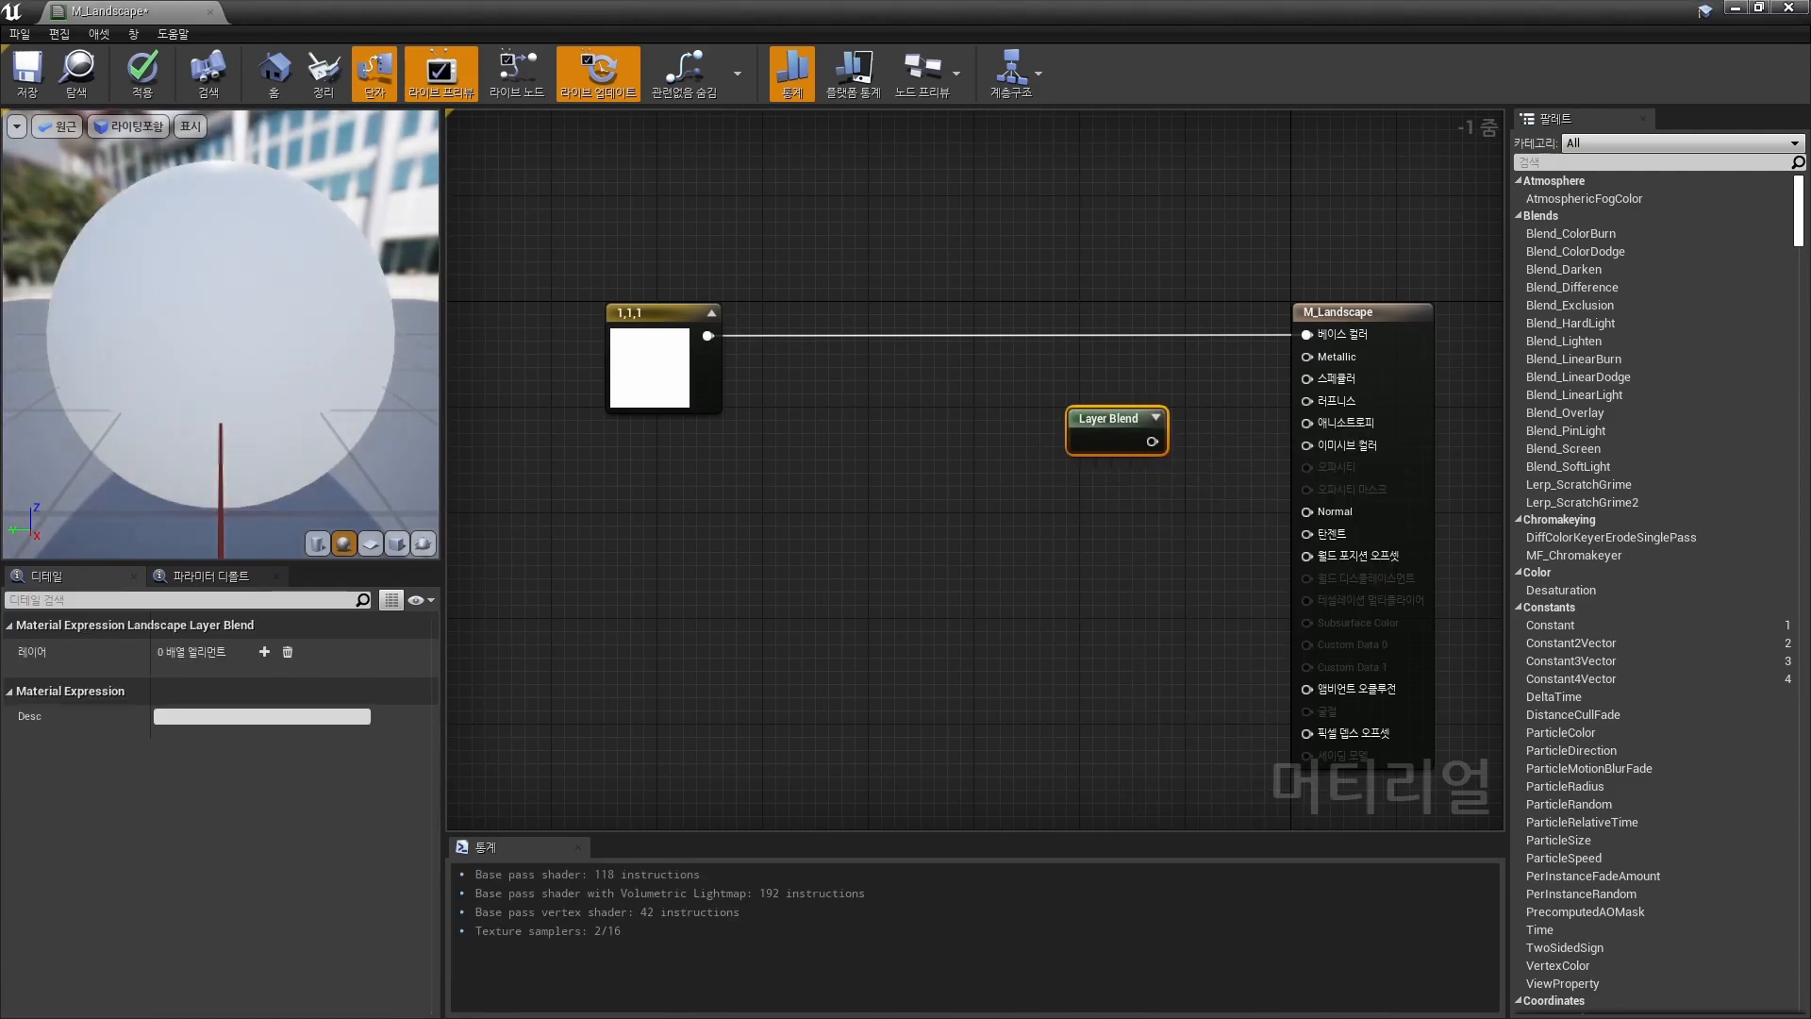
Add two layers to the Layer Blend node, named Color_1 and Color_2.
click(264, 651)
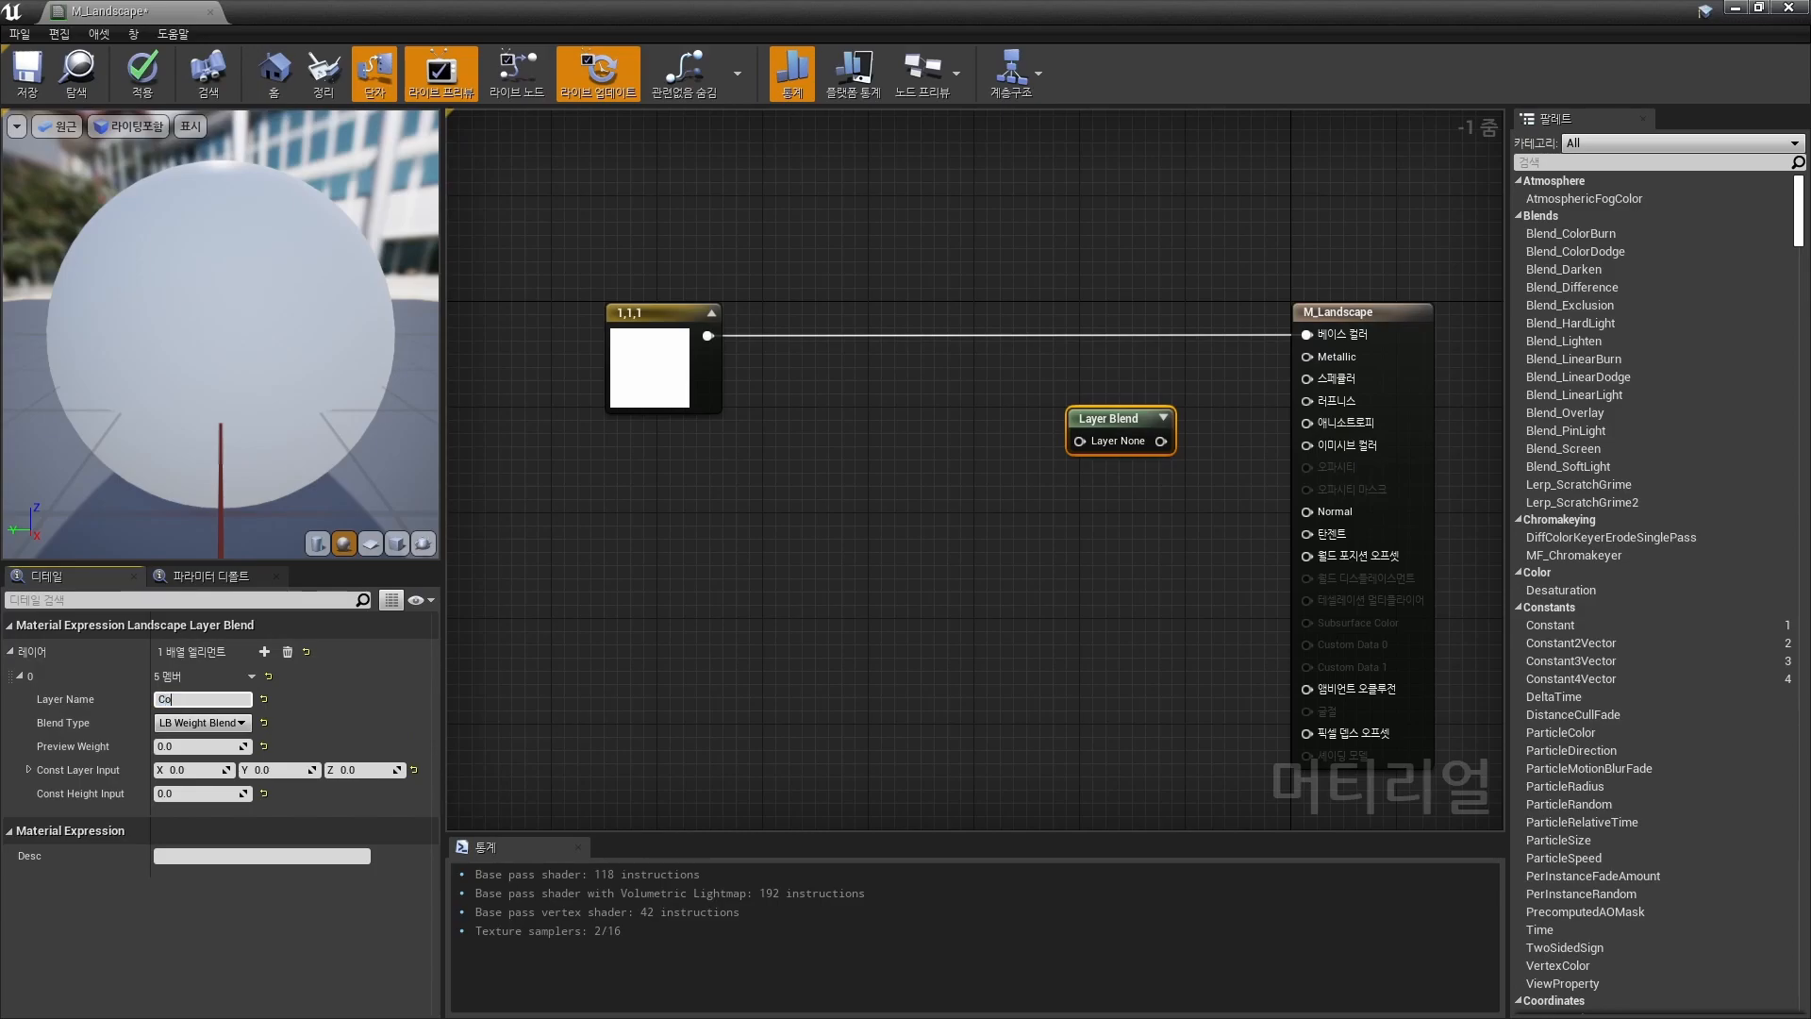
key(Return)
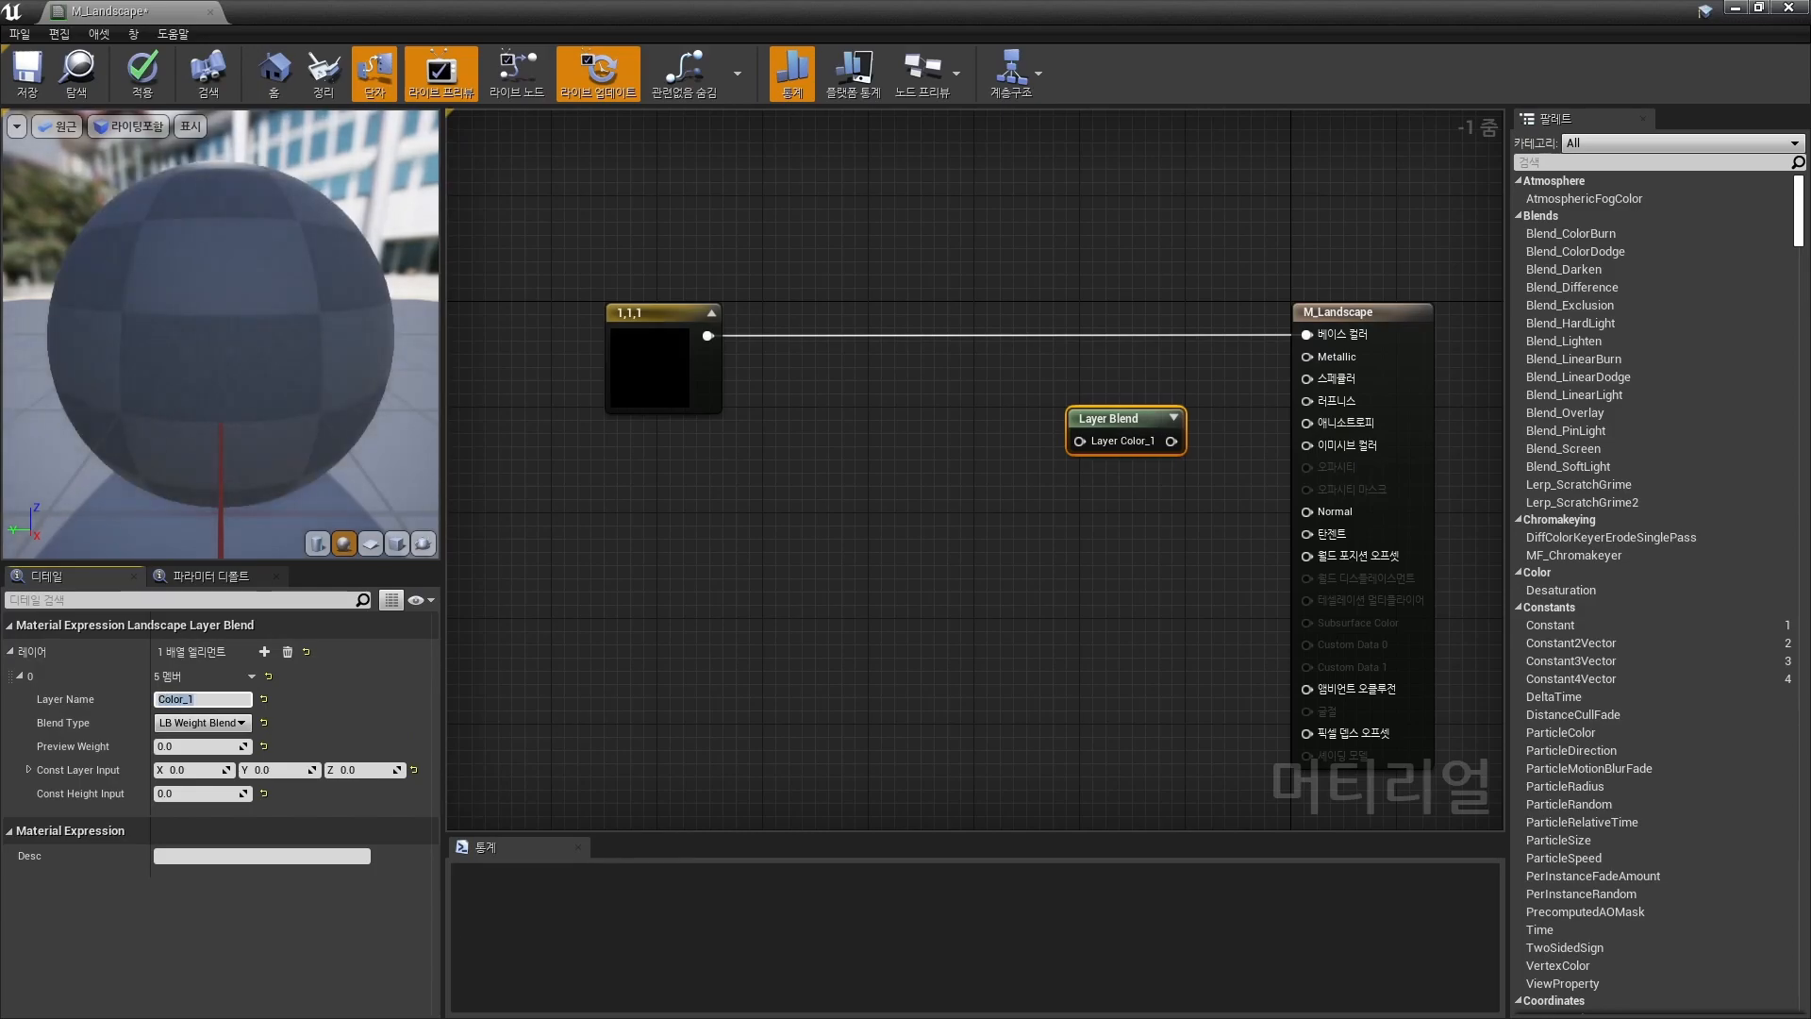
click(264, 652)
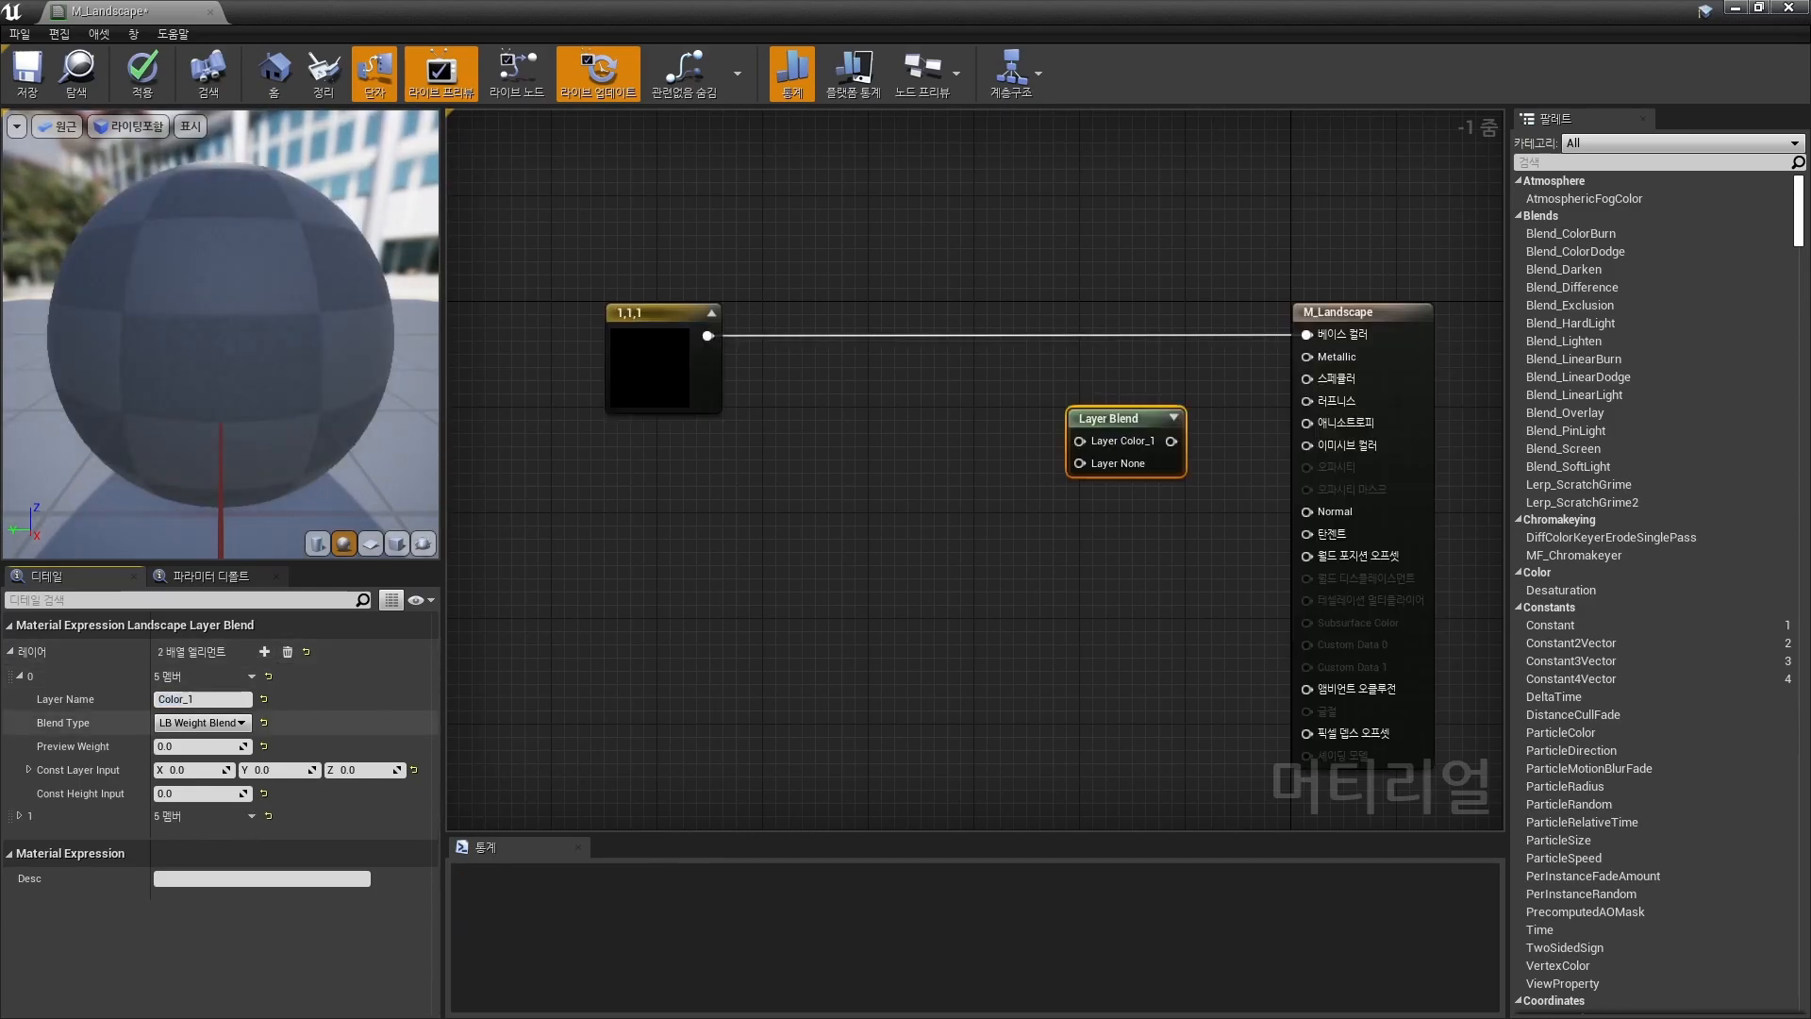
click(19, 815)
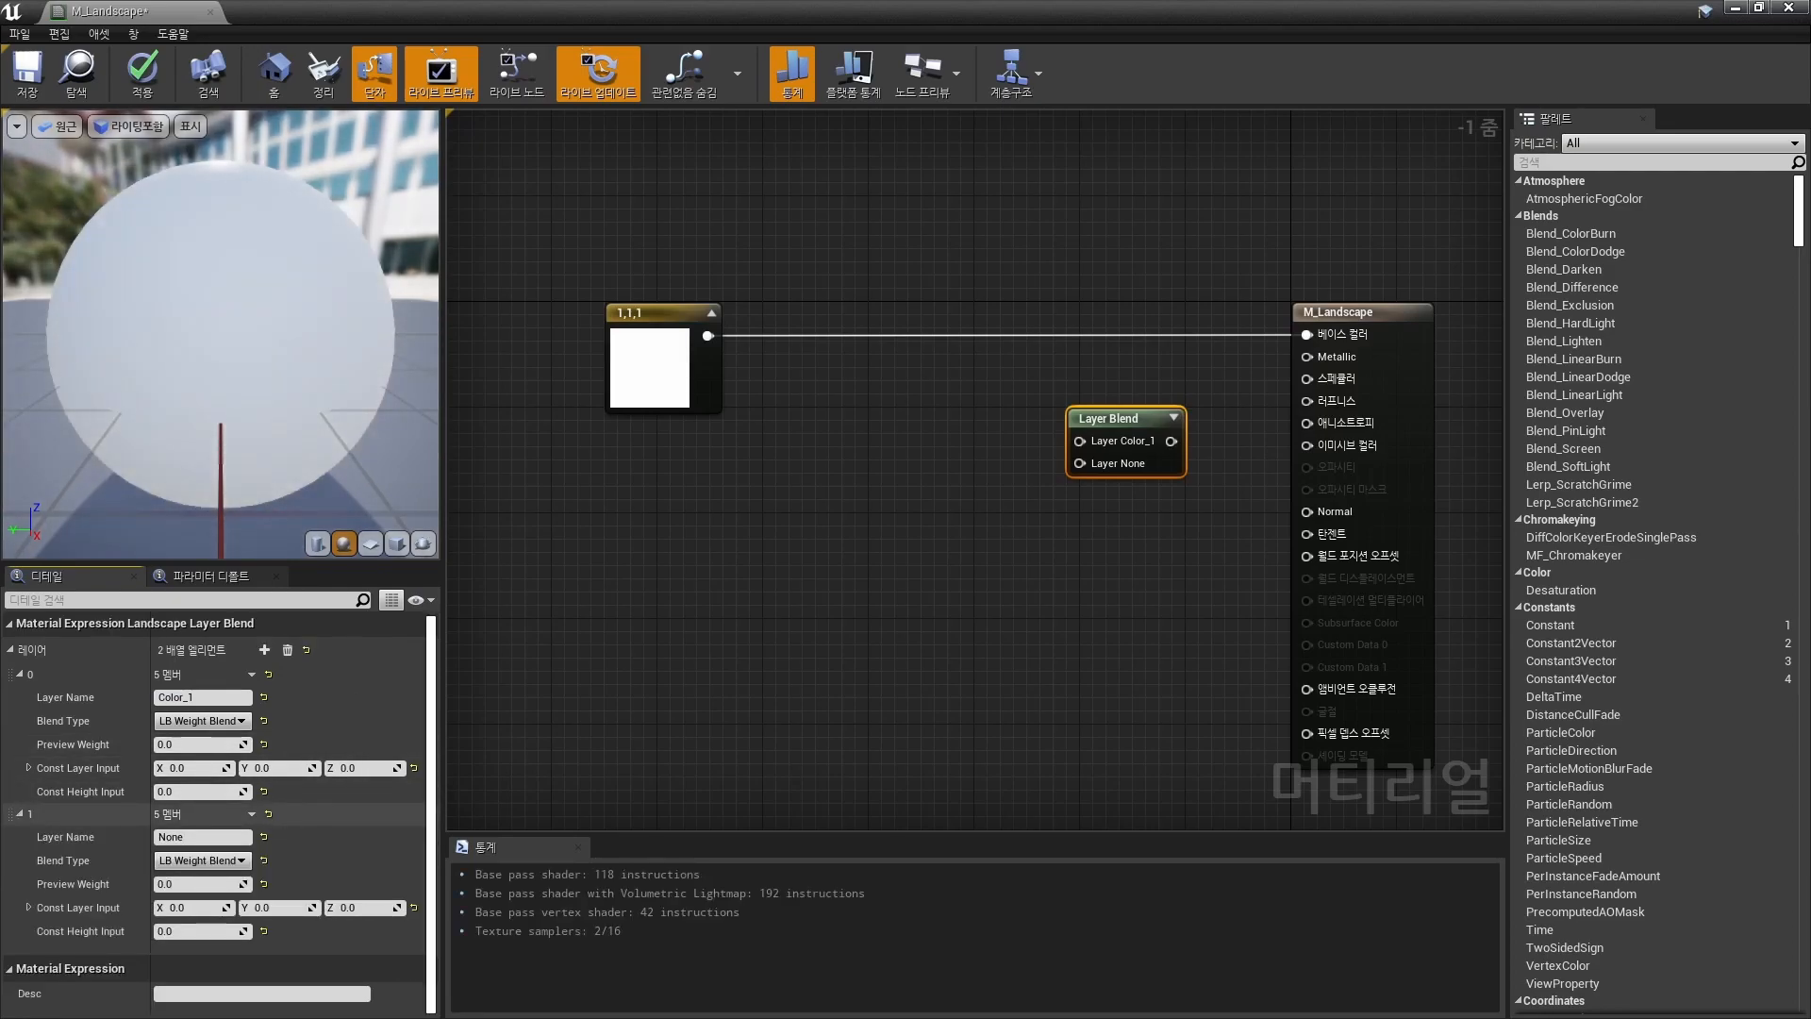
click(188, 837)
text(Color_2)
key(Return)
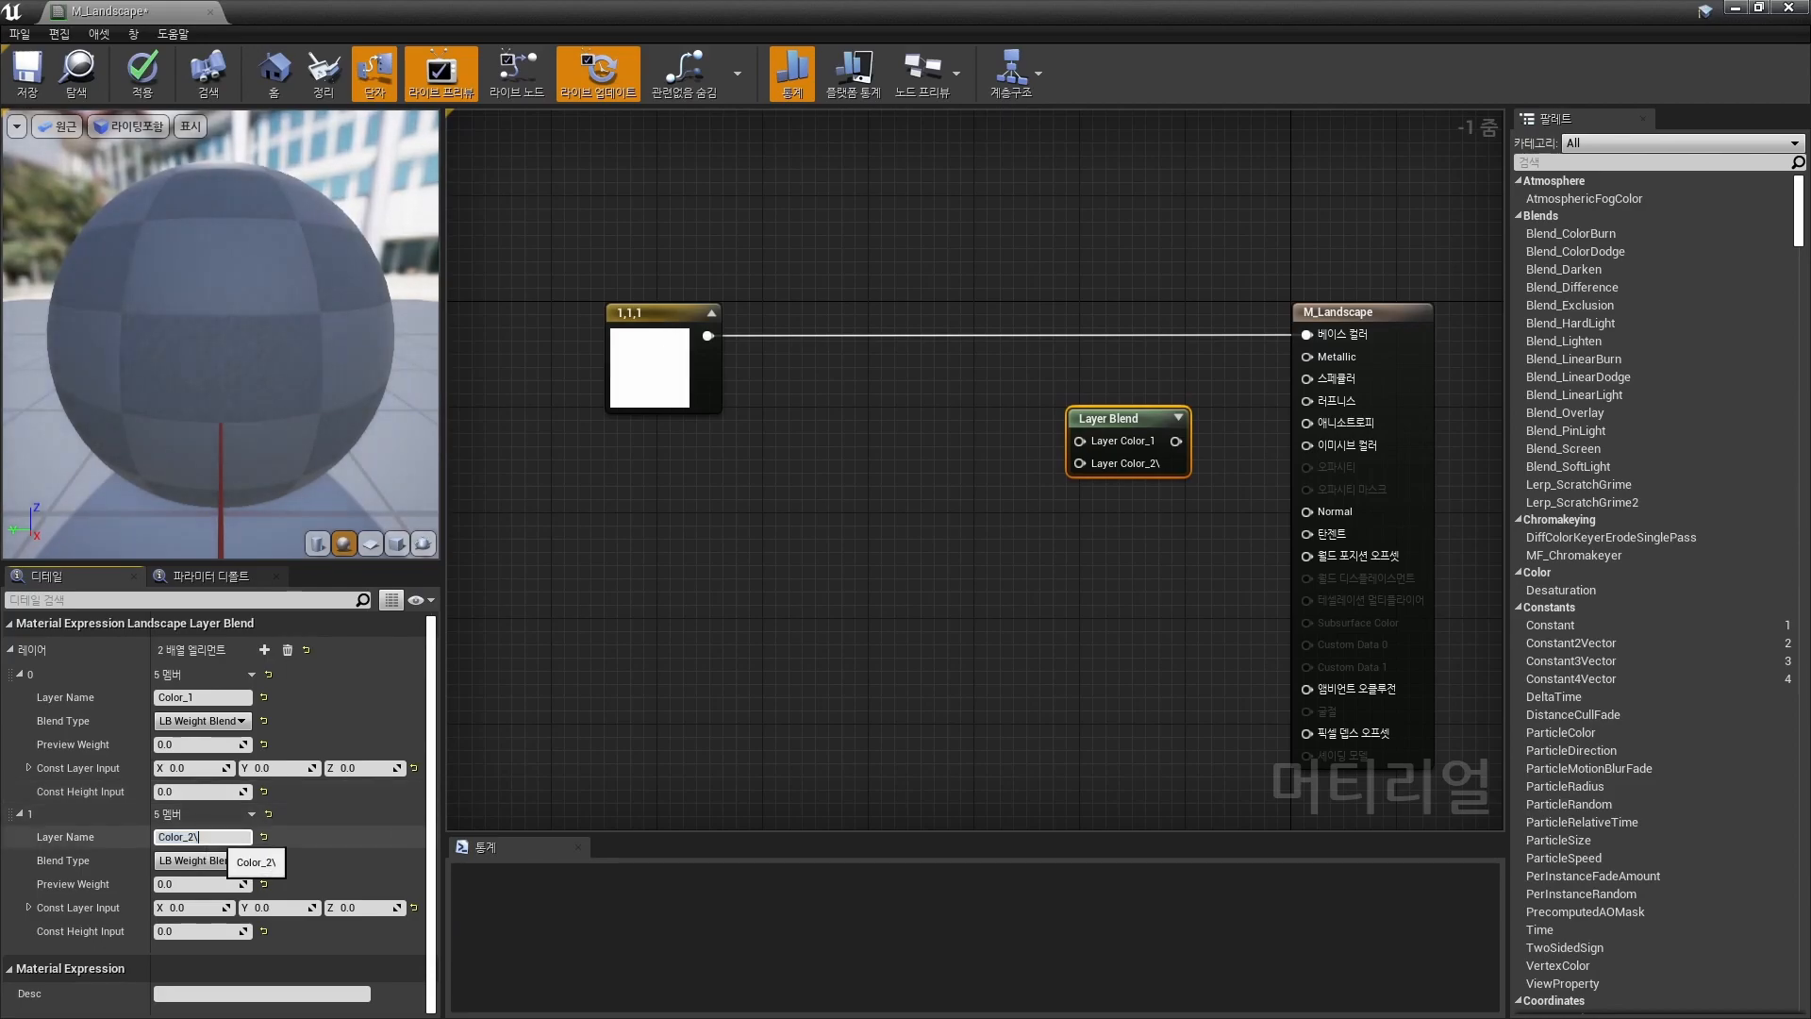
click(754, 604)
Add a black Constant3Vector, wire white to Color_1 and black to Color_2, feed the blend into Base Color, and apply the material.
drag(1112, 423, 1096, 436)
click(1018, 576)
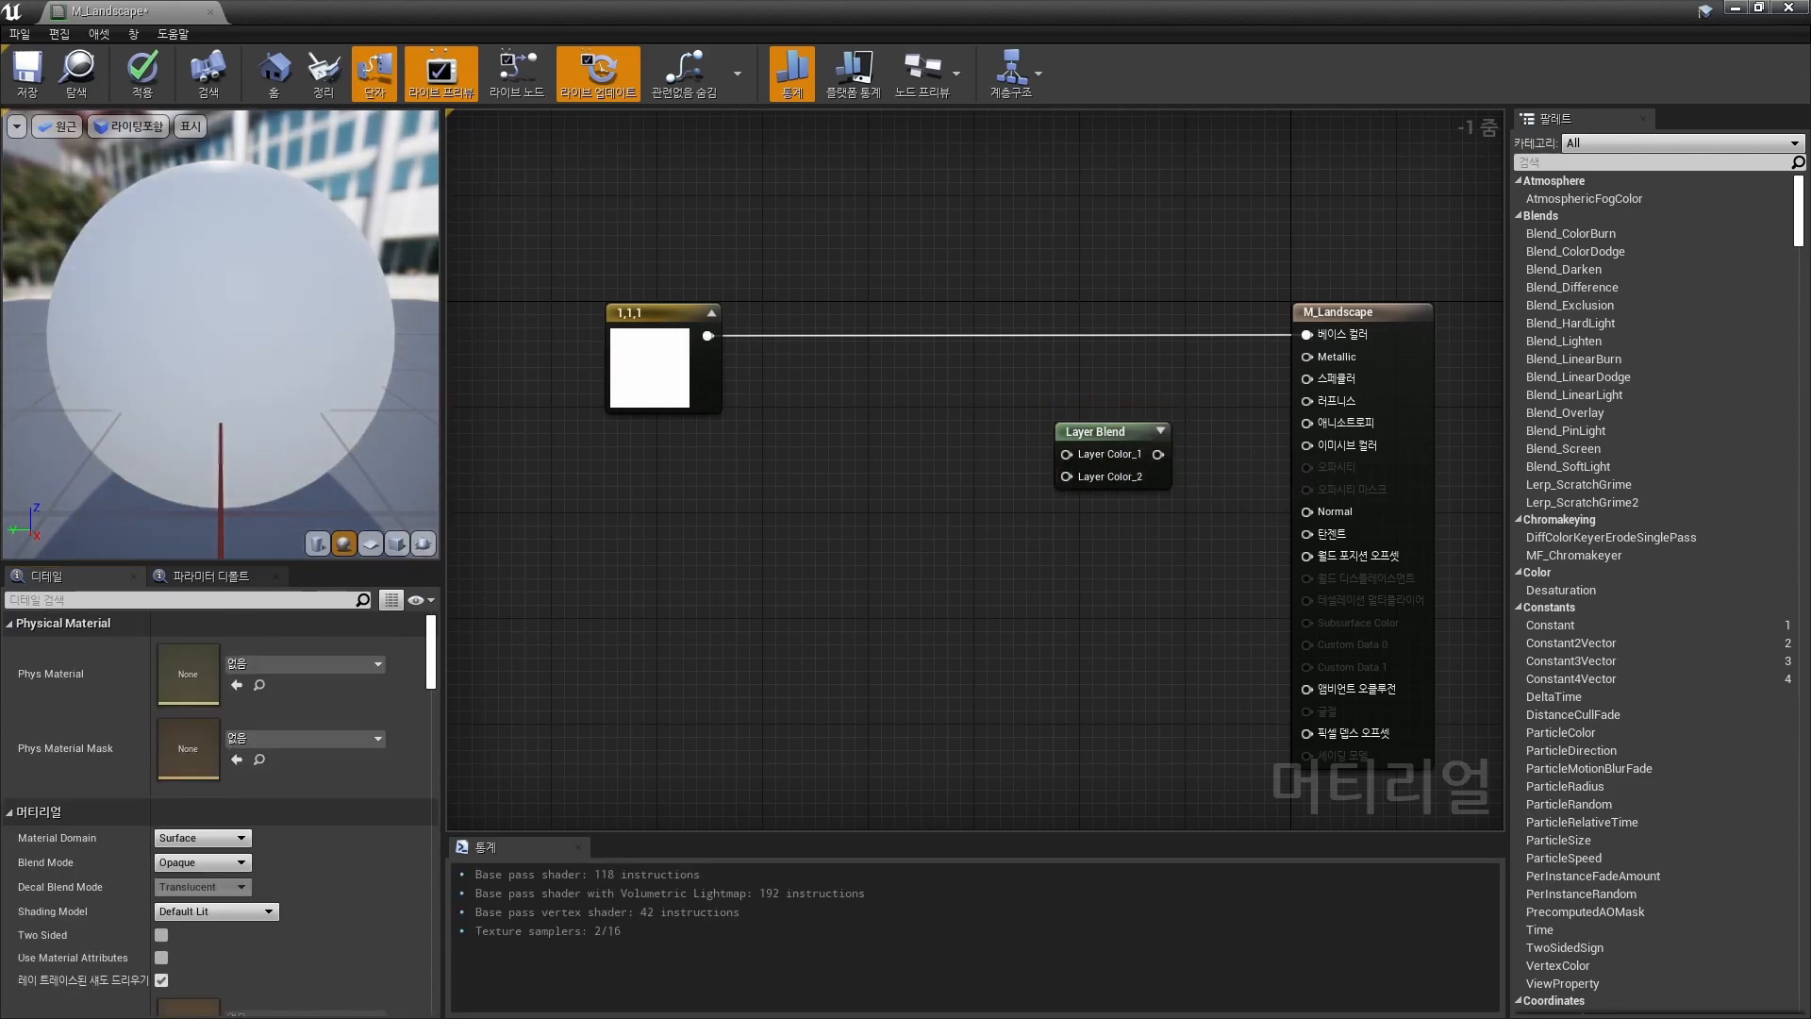
key(3)
click(632, 504)
drag(691, 514, 1066, 477)
drag(707, 336, 1307, 334)
drag(1094, 431, 1041, 404)
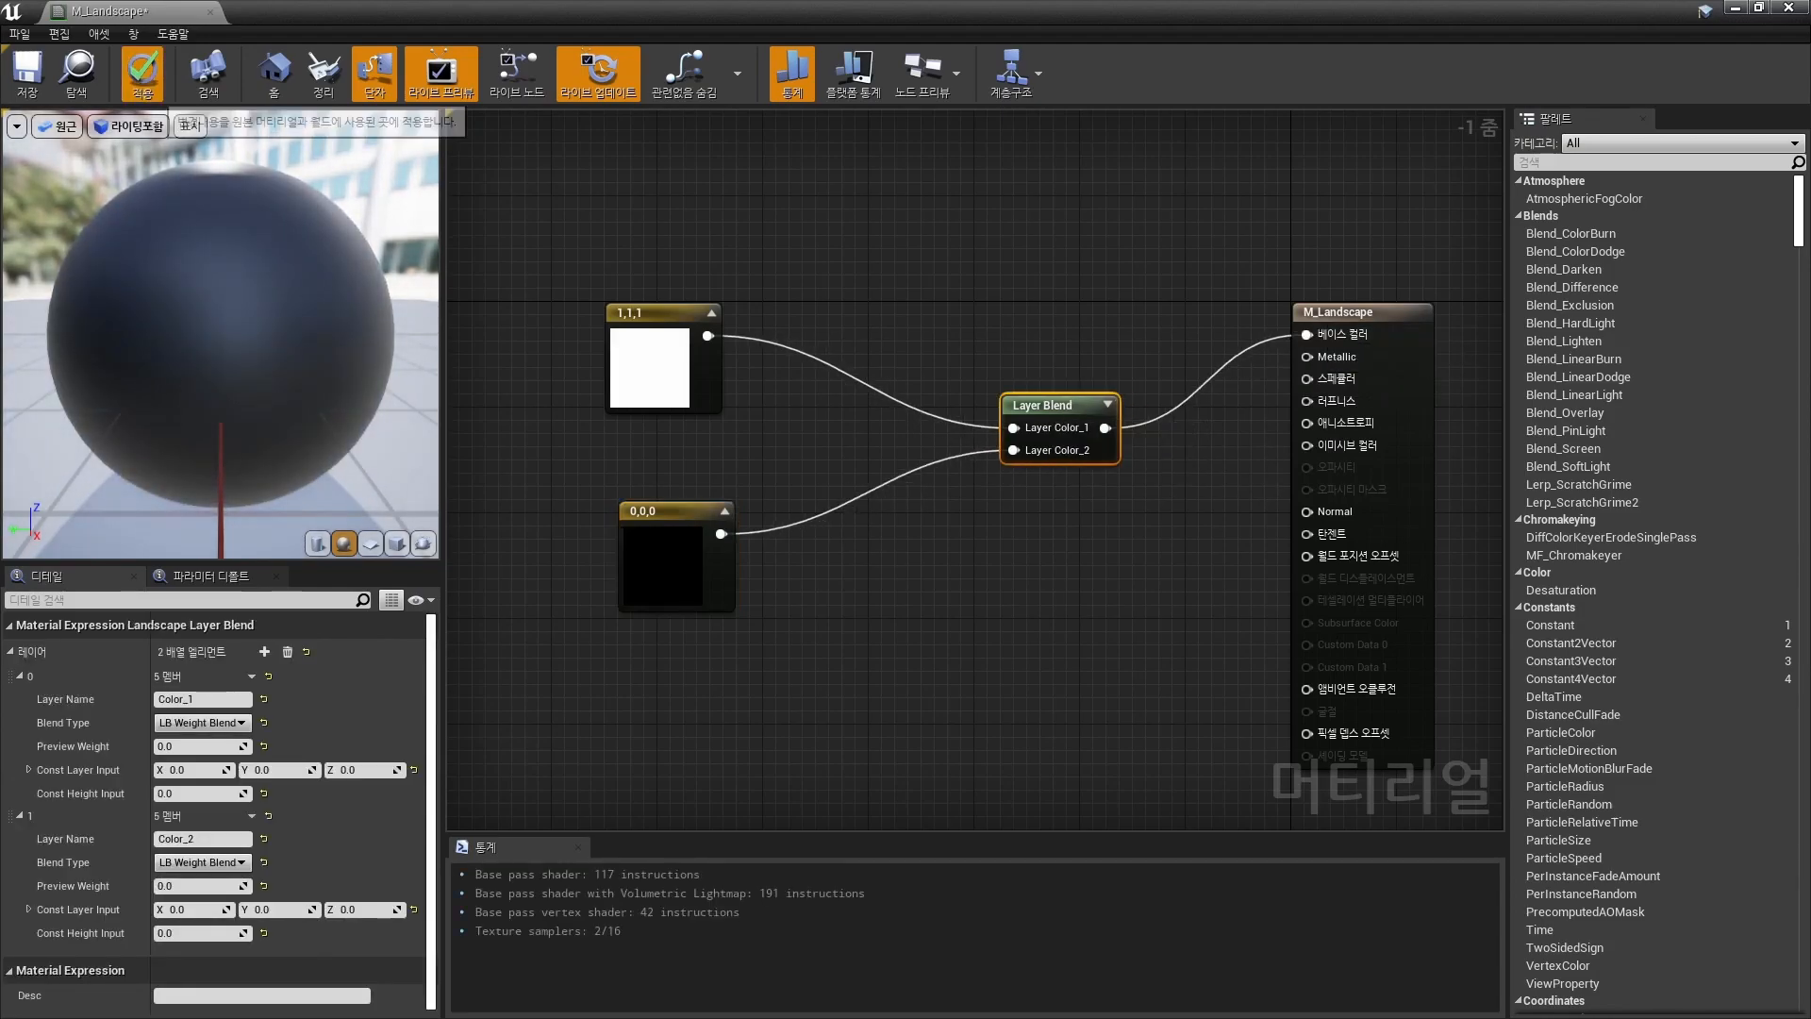
click(141, 74)
Return to the level, enter landscape paint mode, and try painting the terrain with the Color_1 layer.
click(1736, 8)
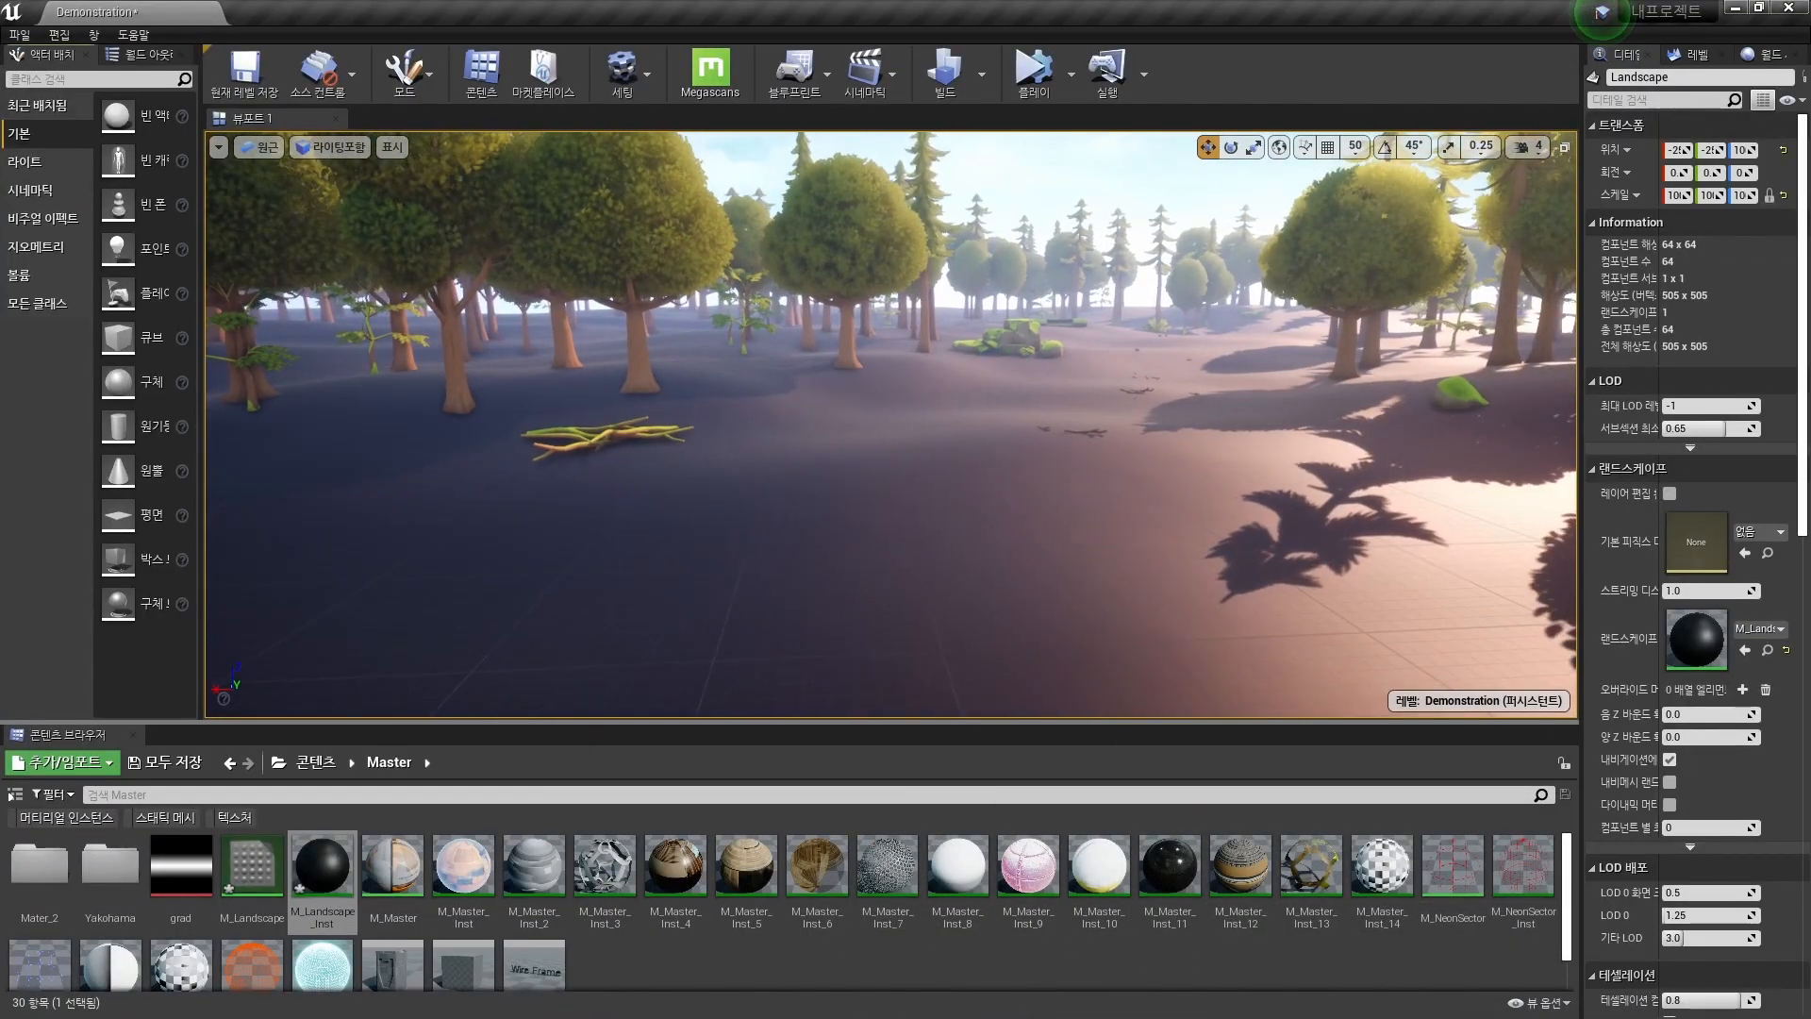
key(shift+2)
click(922, 534)
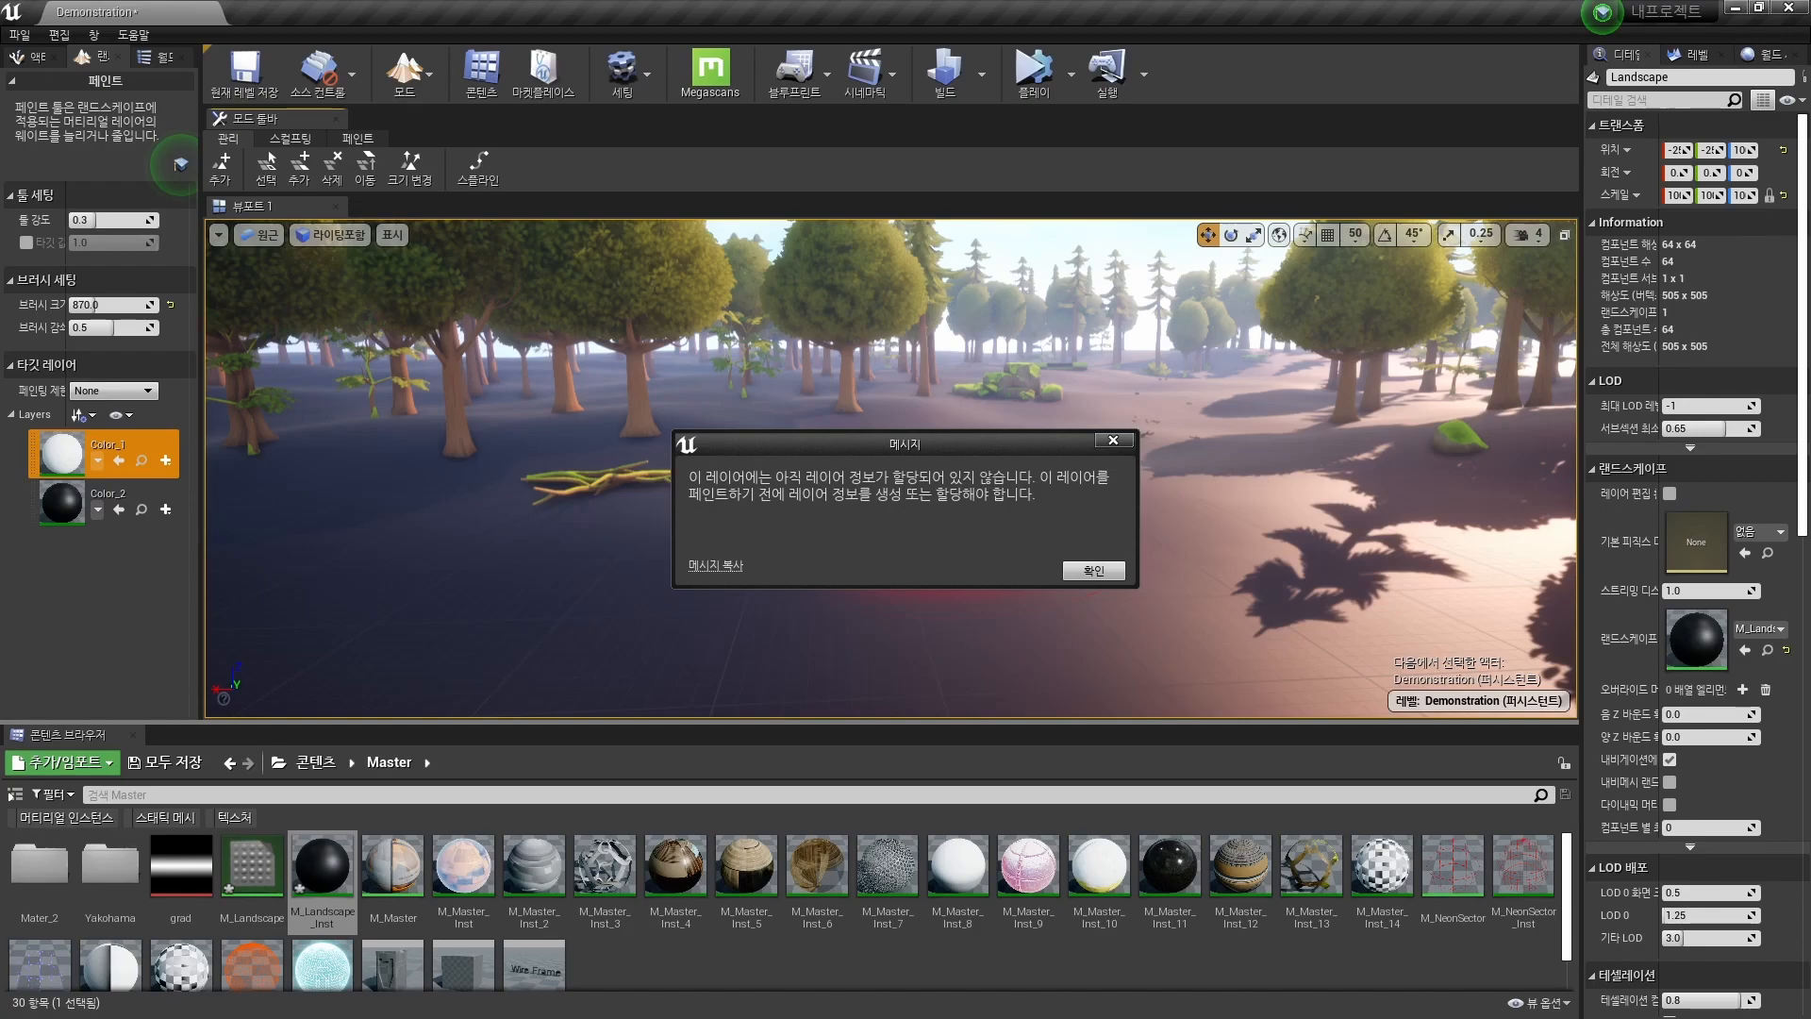
key(Return)
Create a weight-blended layer info named Color_1_LayerInfo for the Color_1 layer in the Demonstration_sharedassets folder.
drag(201, 486, 312, 486)
click(153, 446)
click(153, 446)
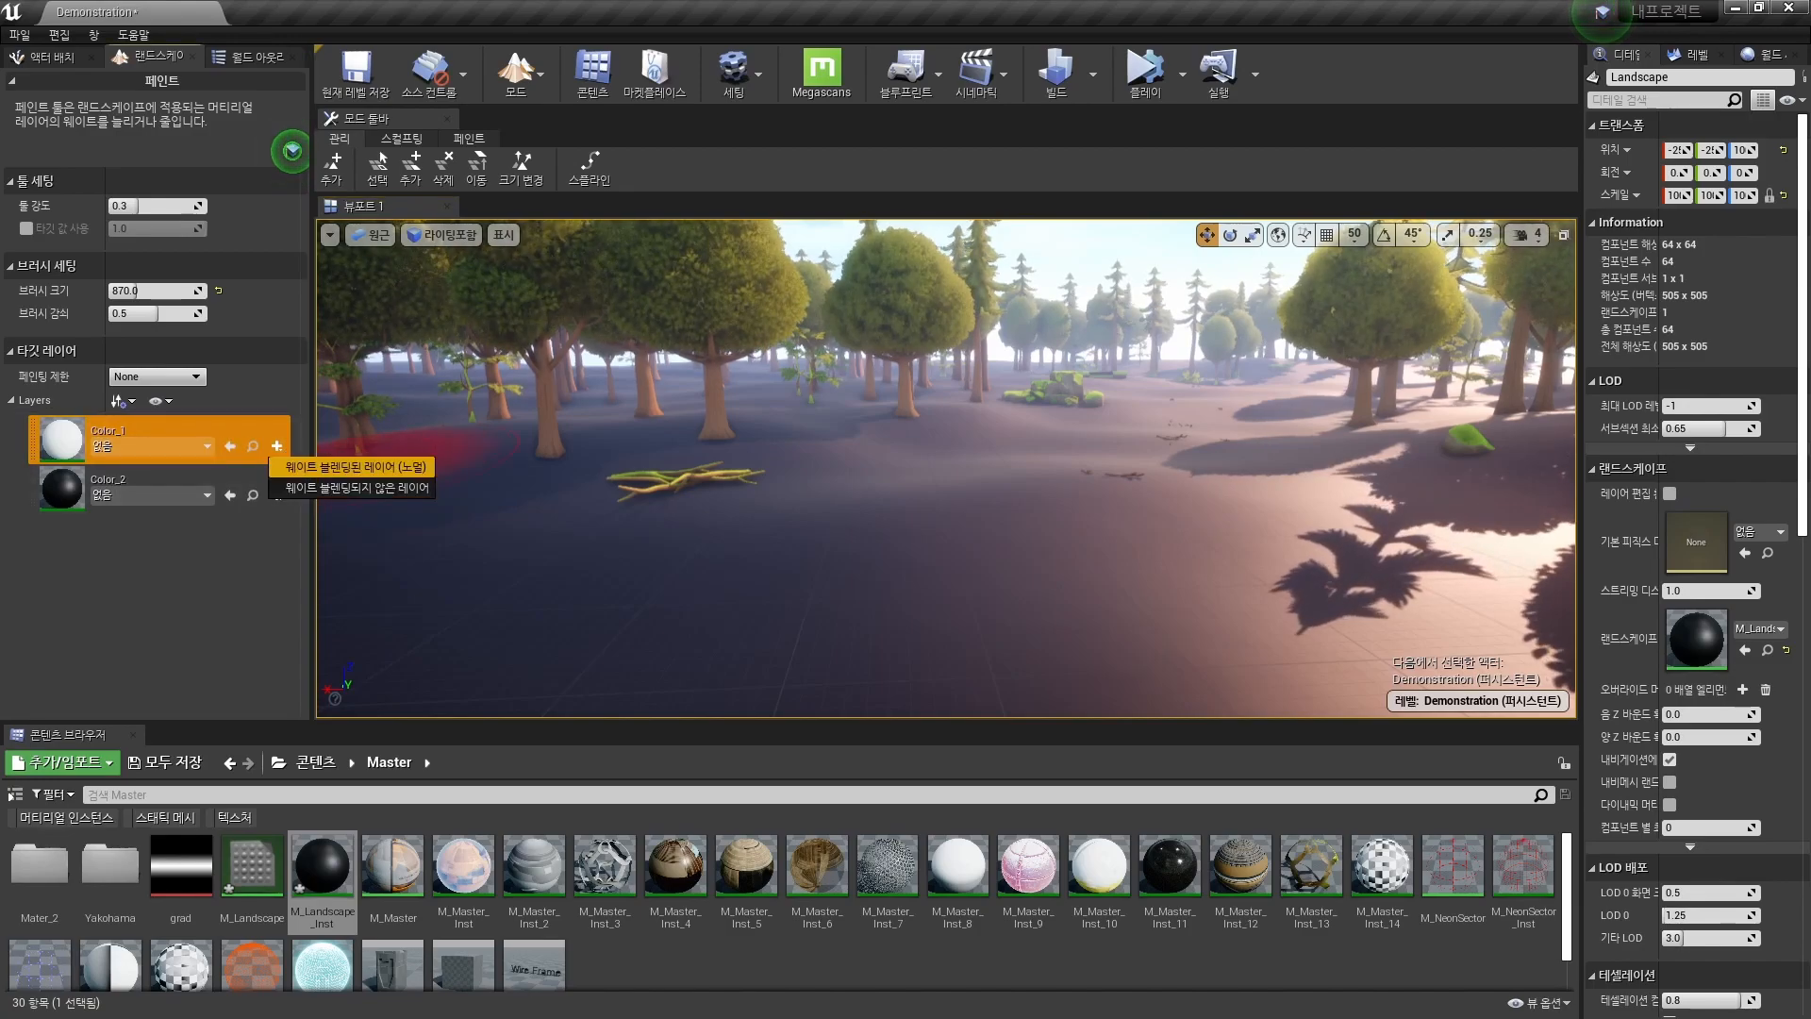
click(356, 466)
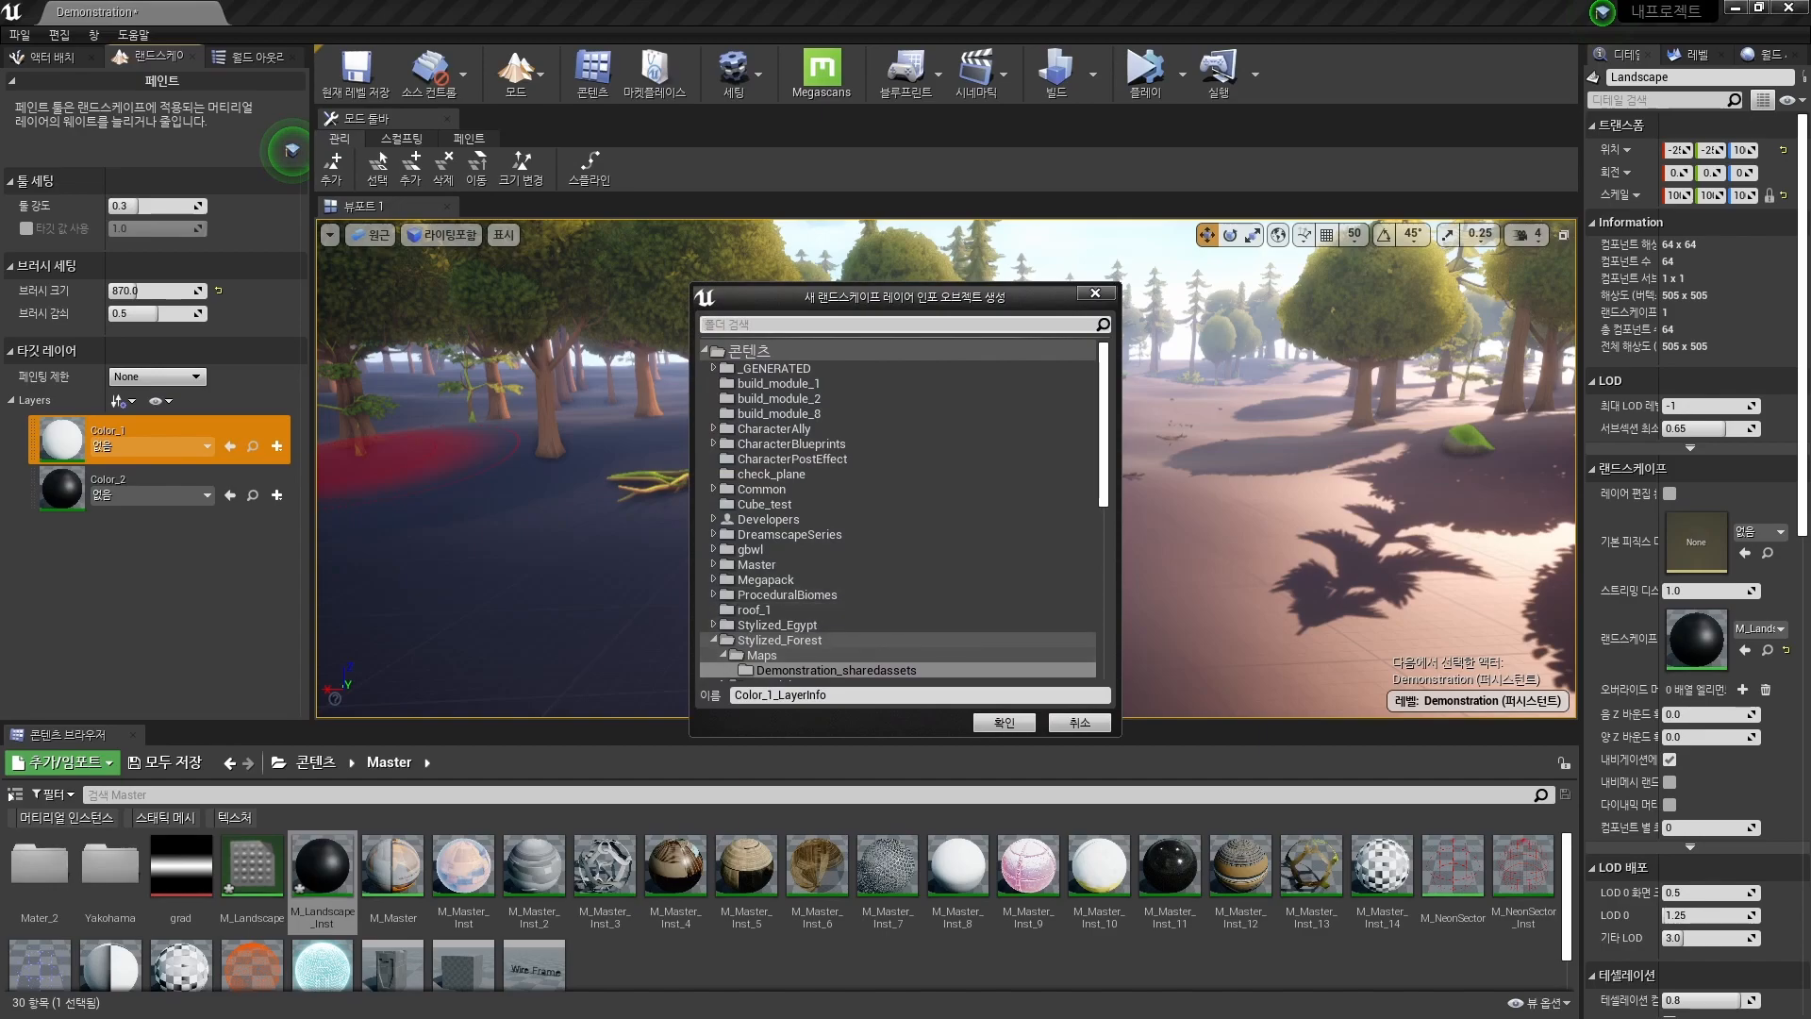
click(1004, 723)
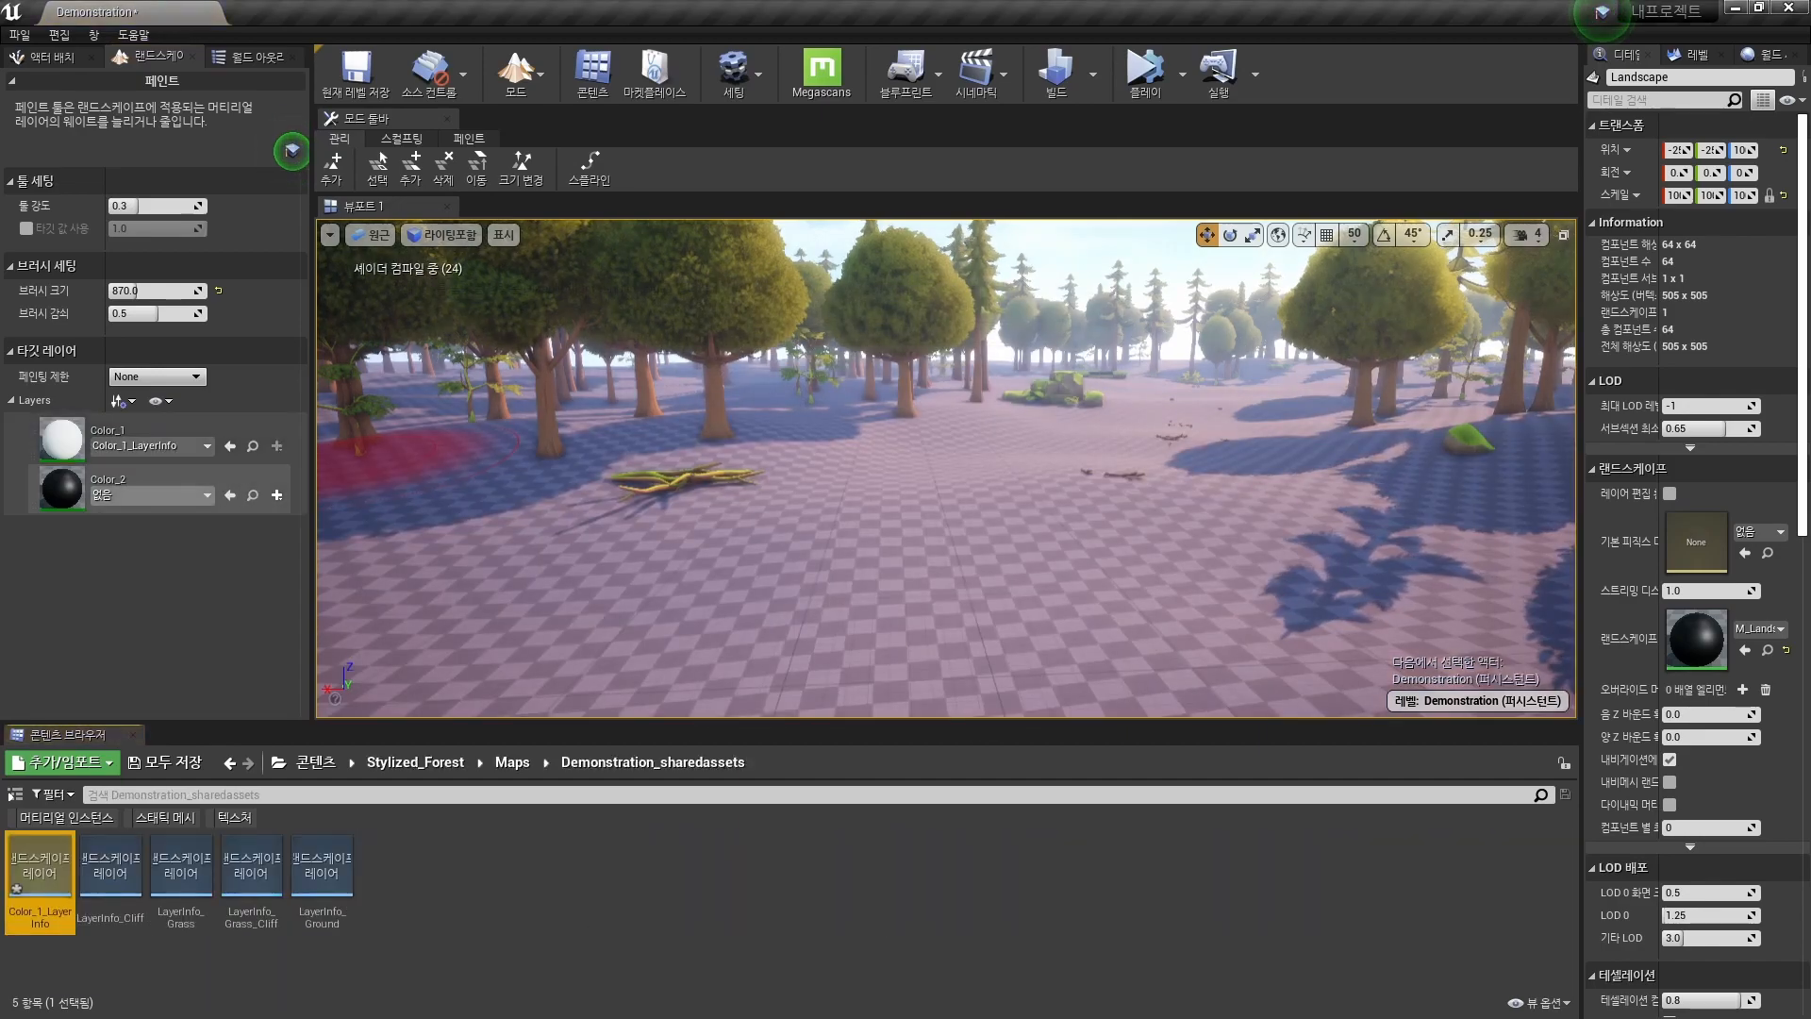
Create a layer info named Color_2_LayerInfo for the Color_2 layer in the Demonstration_sharedassets folder.
click(153, 495)
click(276, 494)
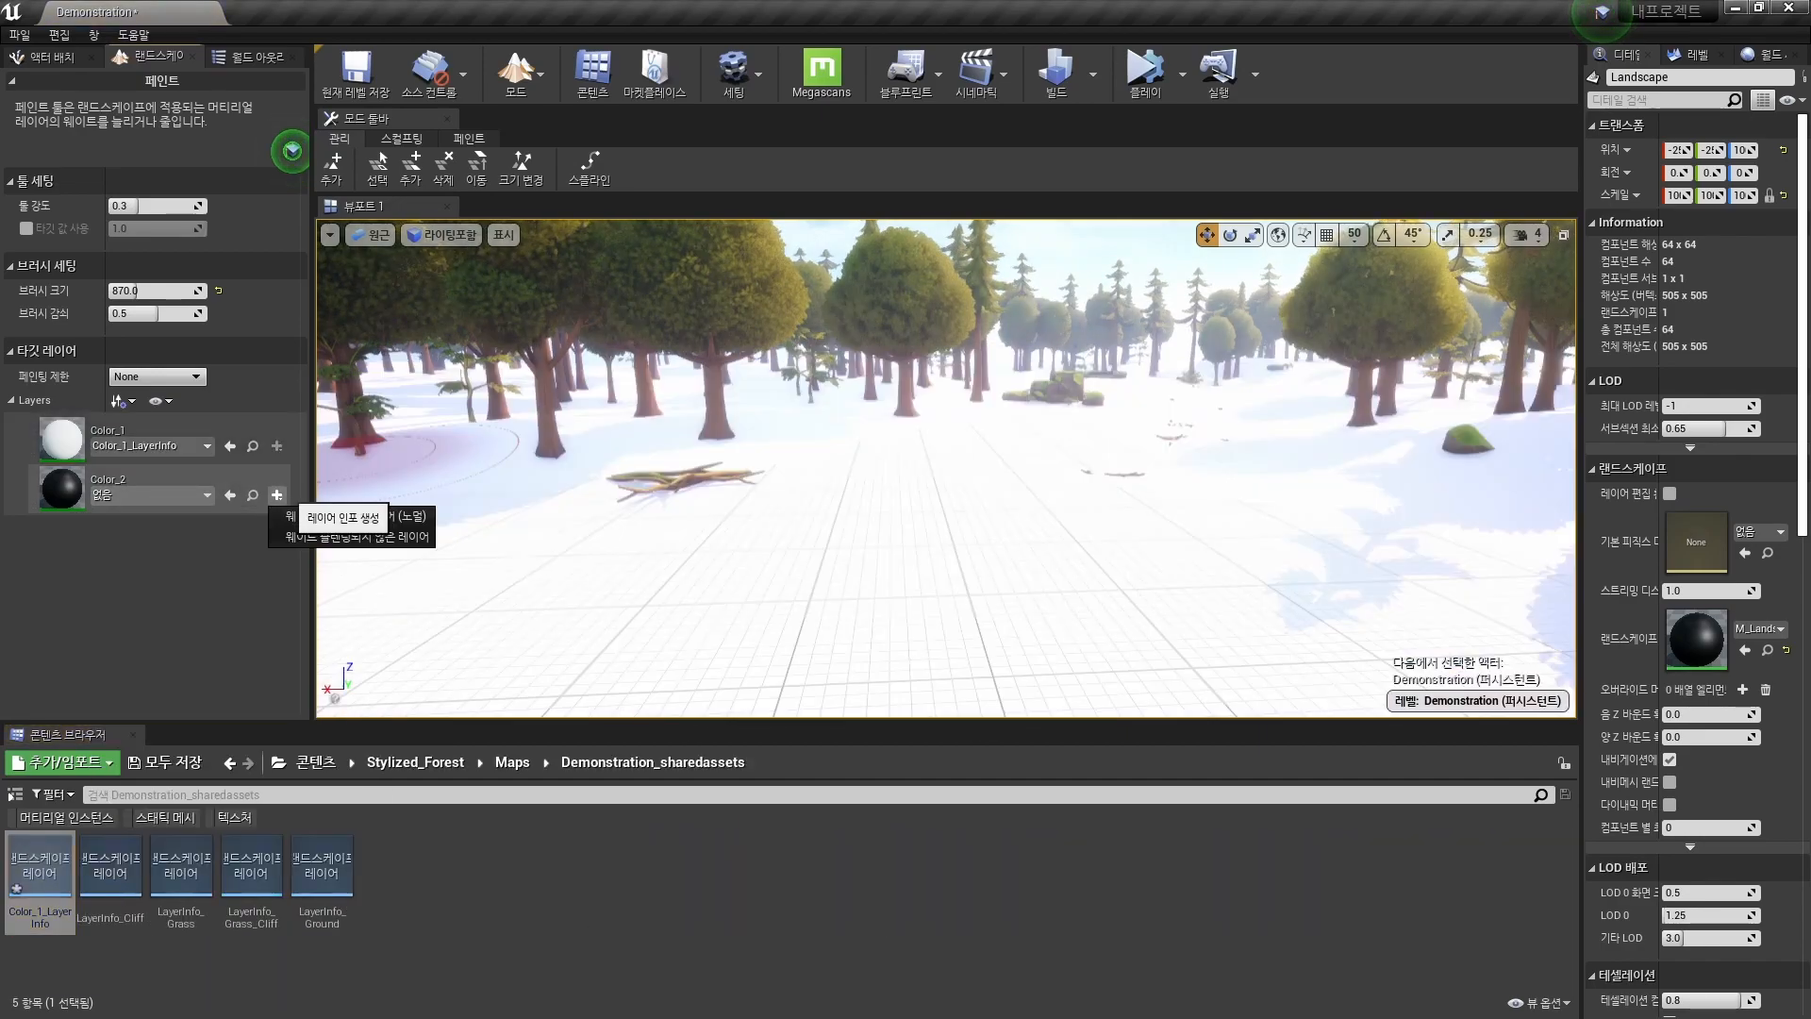
click(276, 494)
click(351, 536)
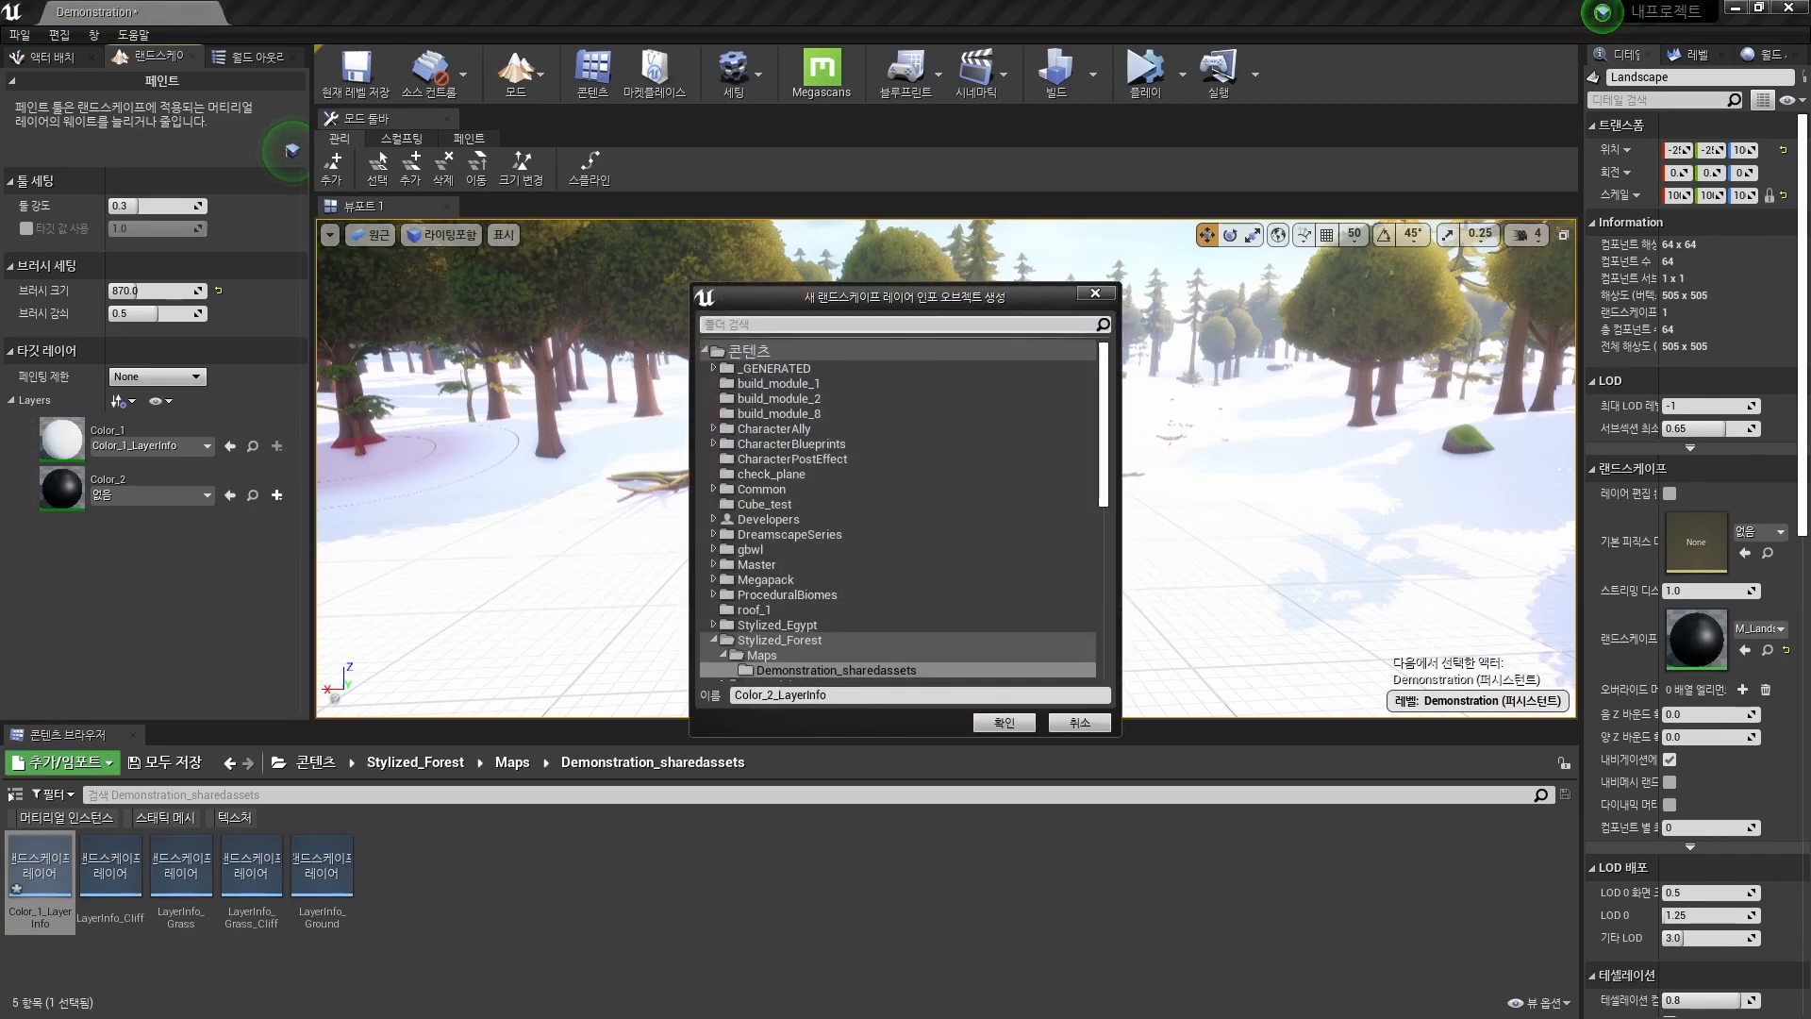
click(1004, 722)
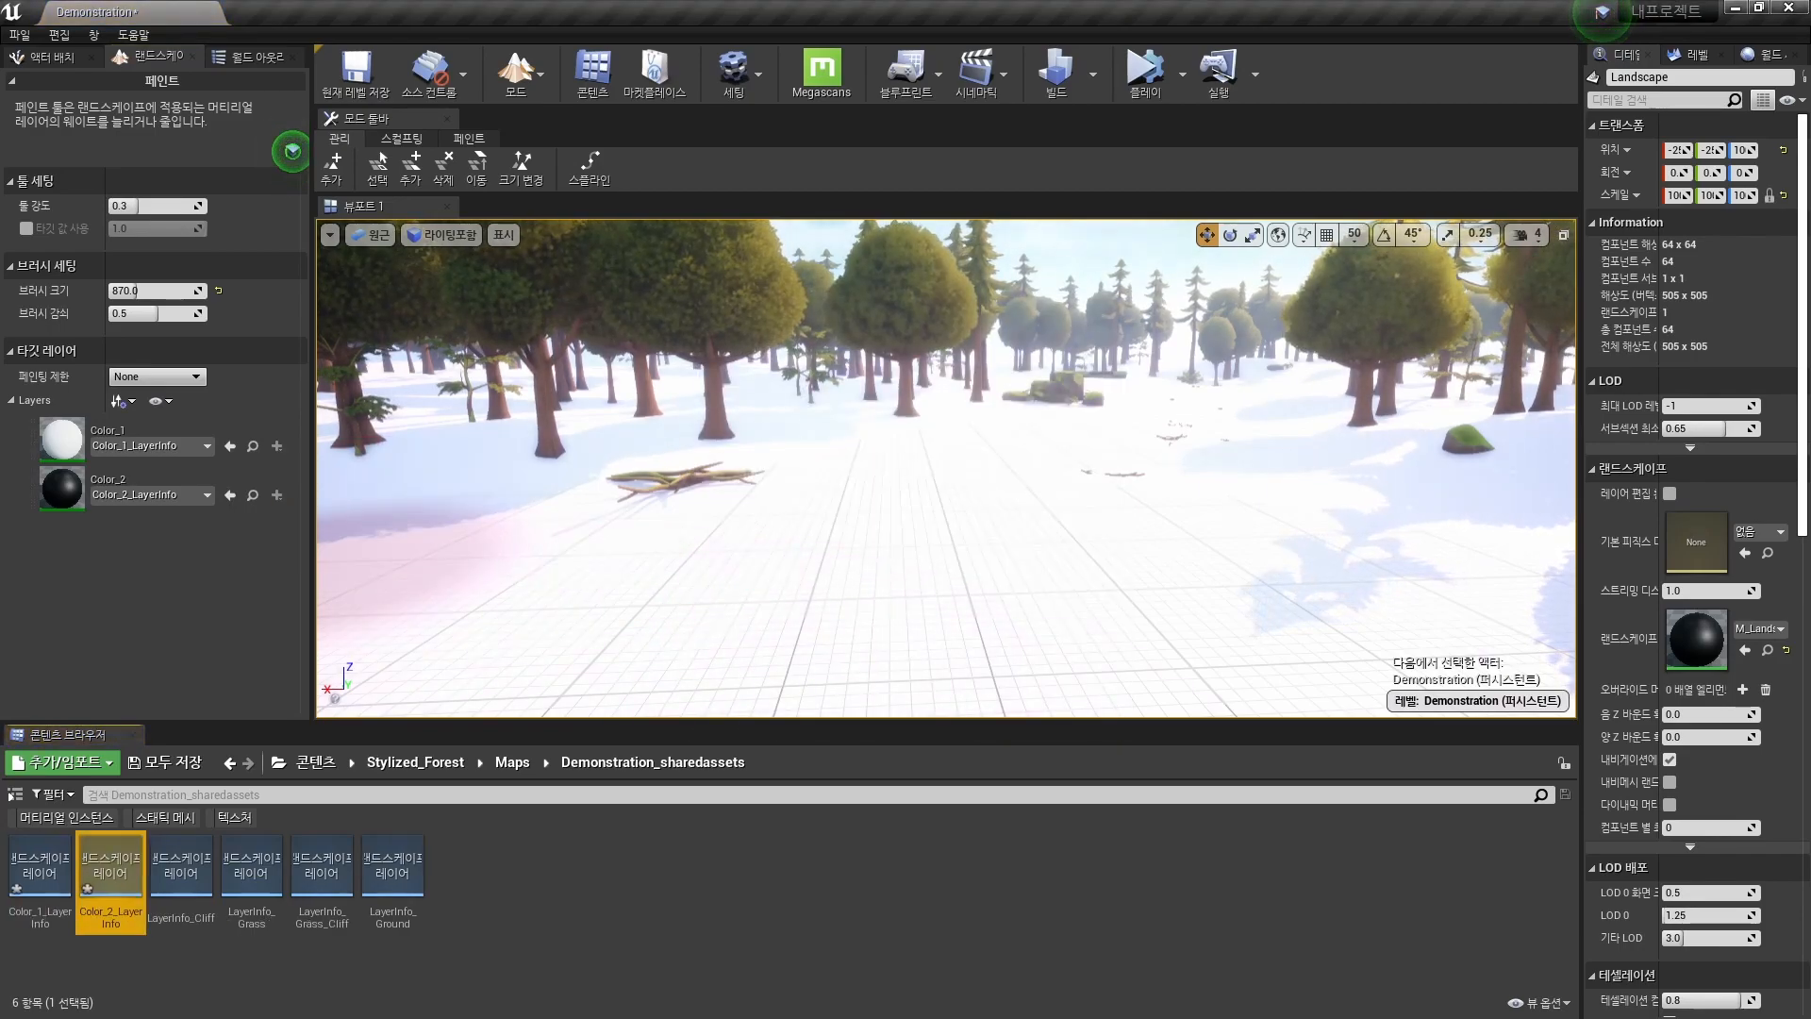
Select Color_2 as the target paint layer and enlarge the viewport downward.
click(163, 430)
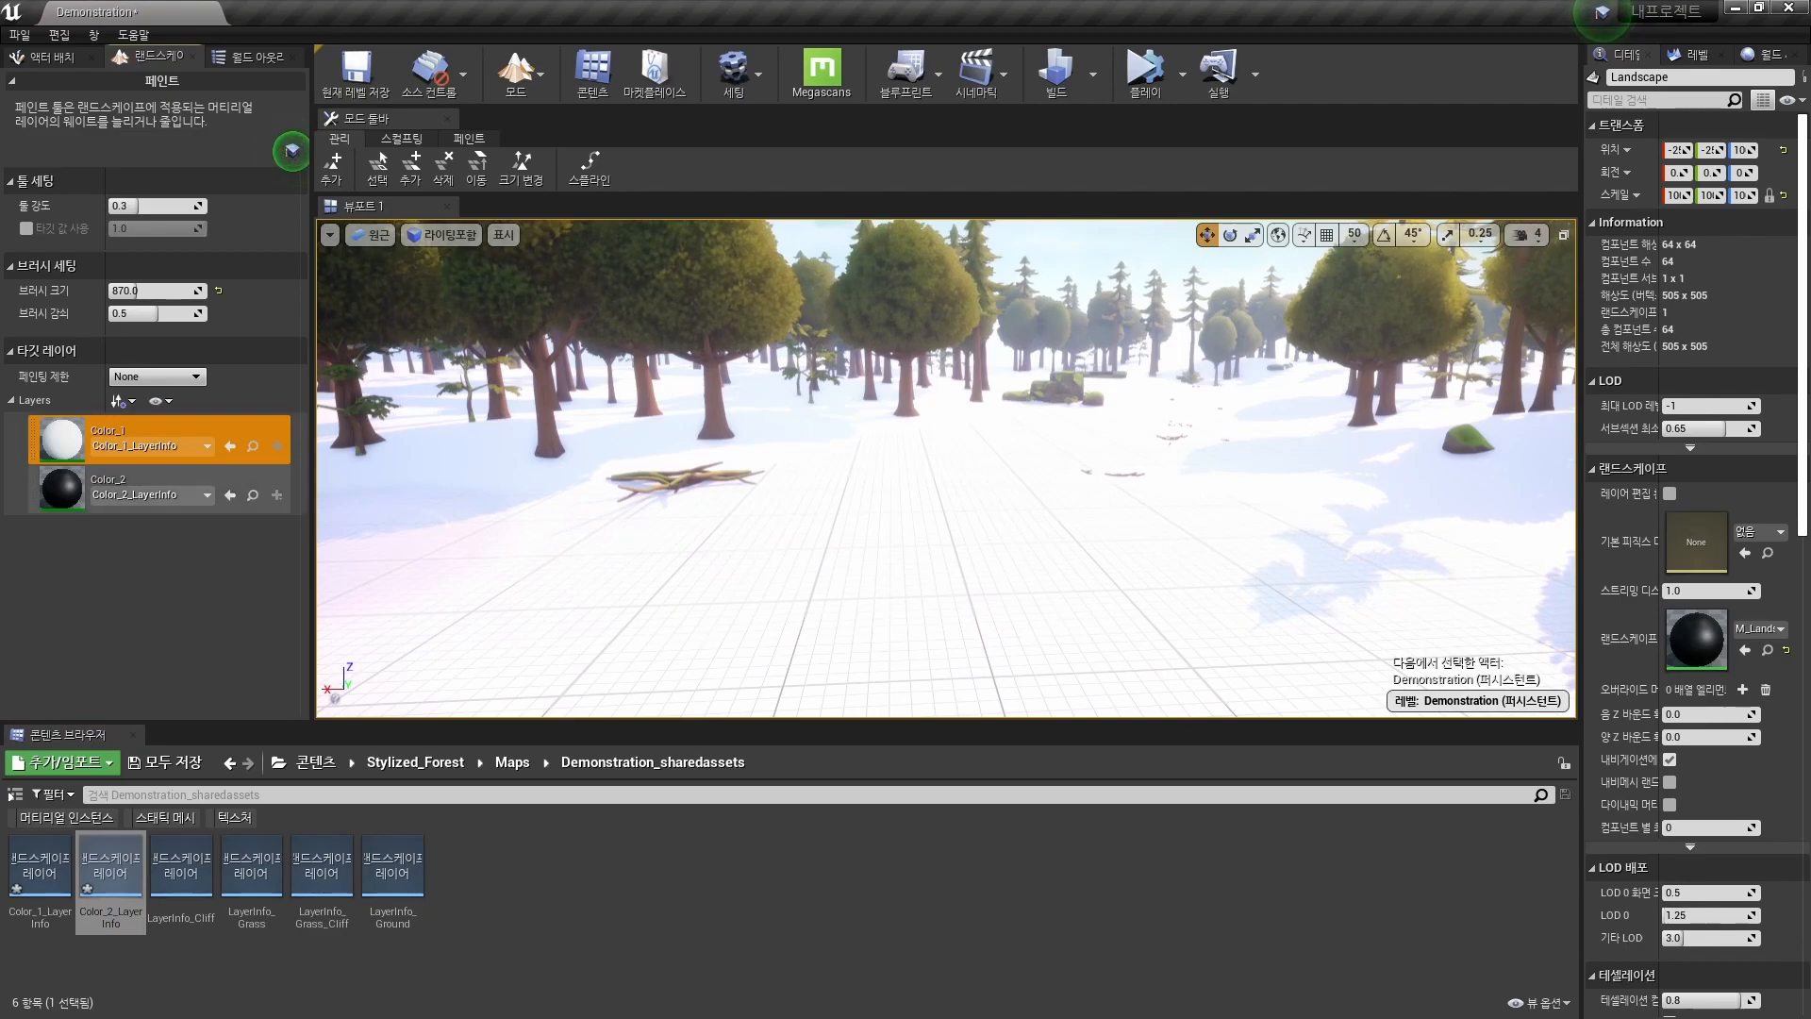
click(158, 480)
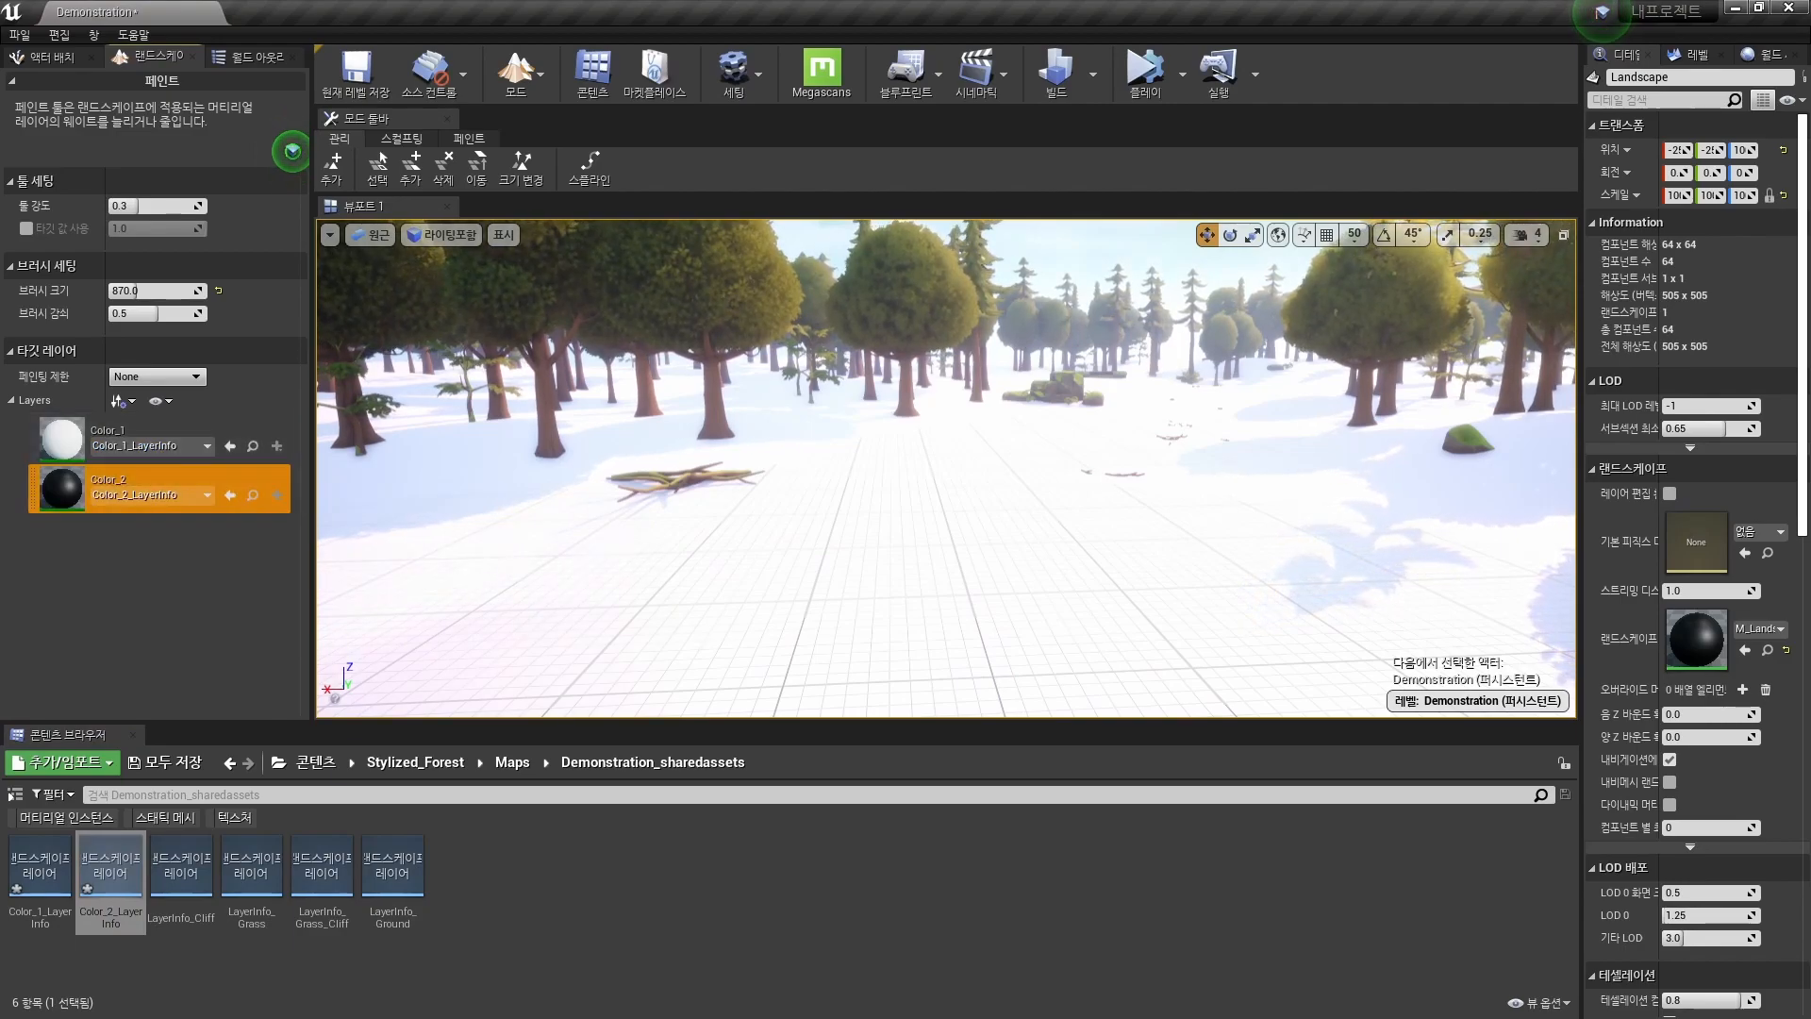
click(229, 763)
click(249, 763)
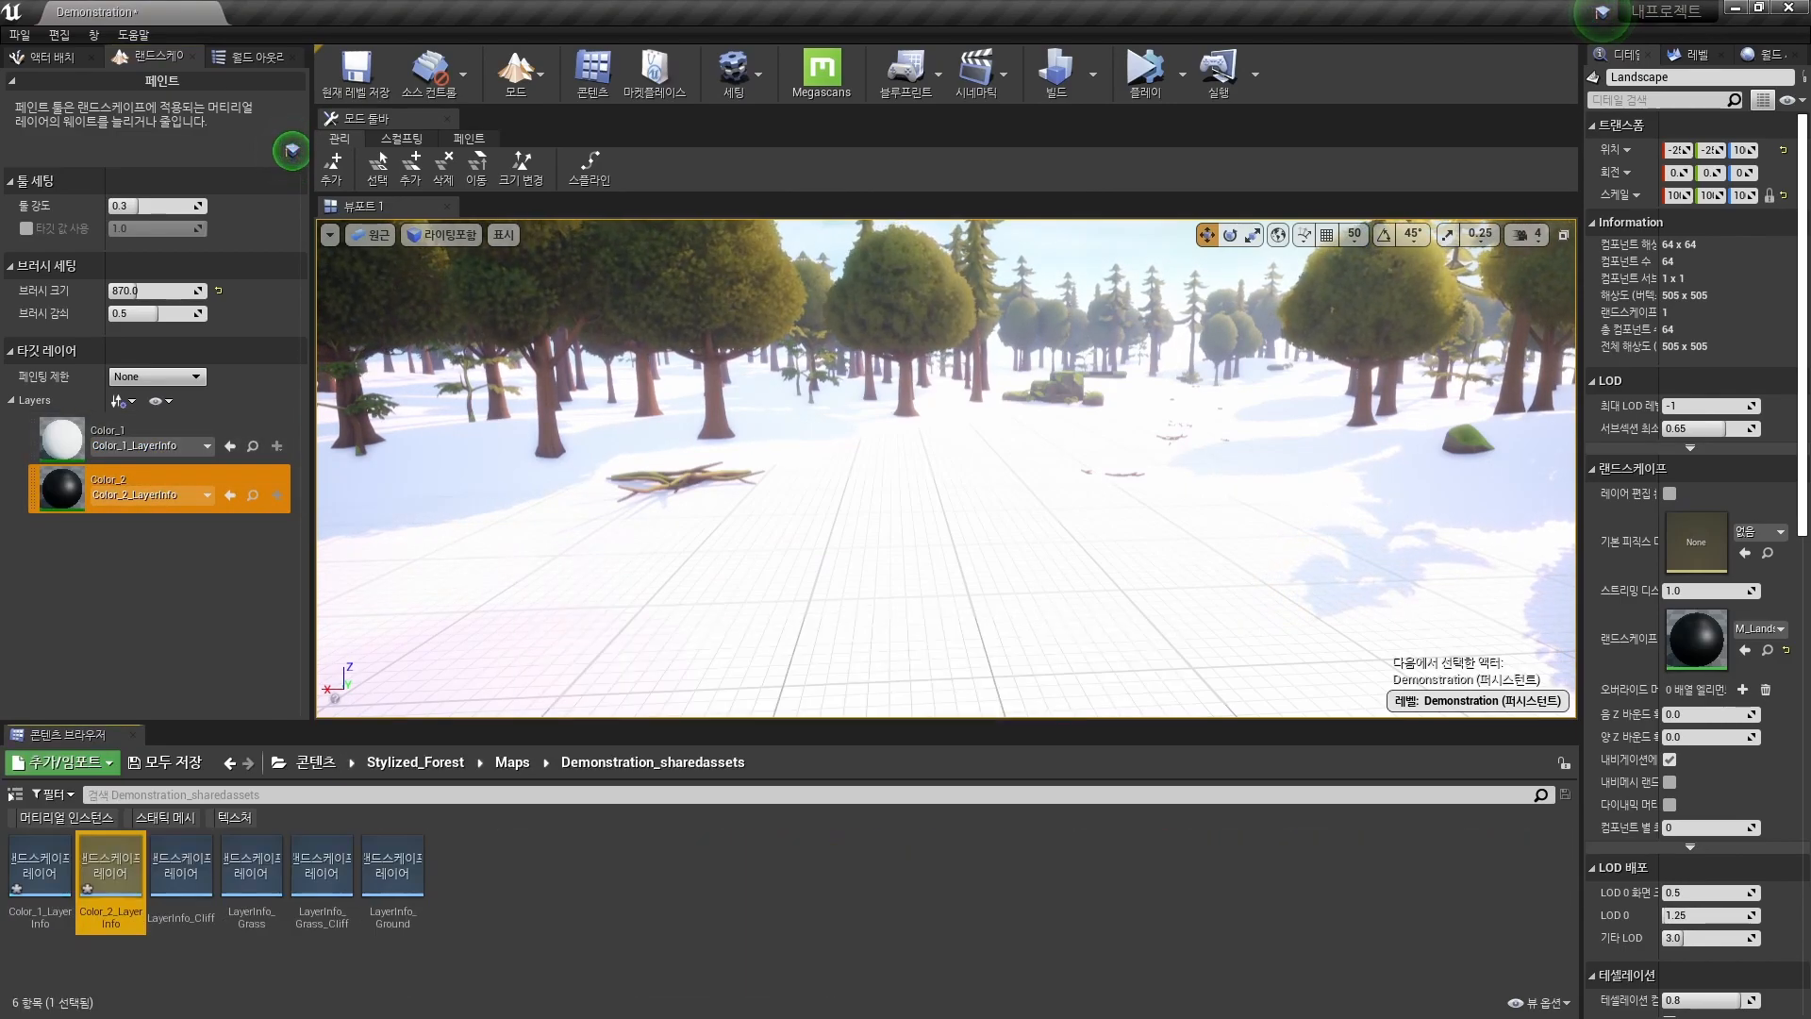
right_drag(946, 468, 951, 481)
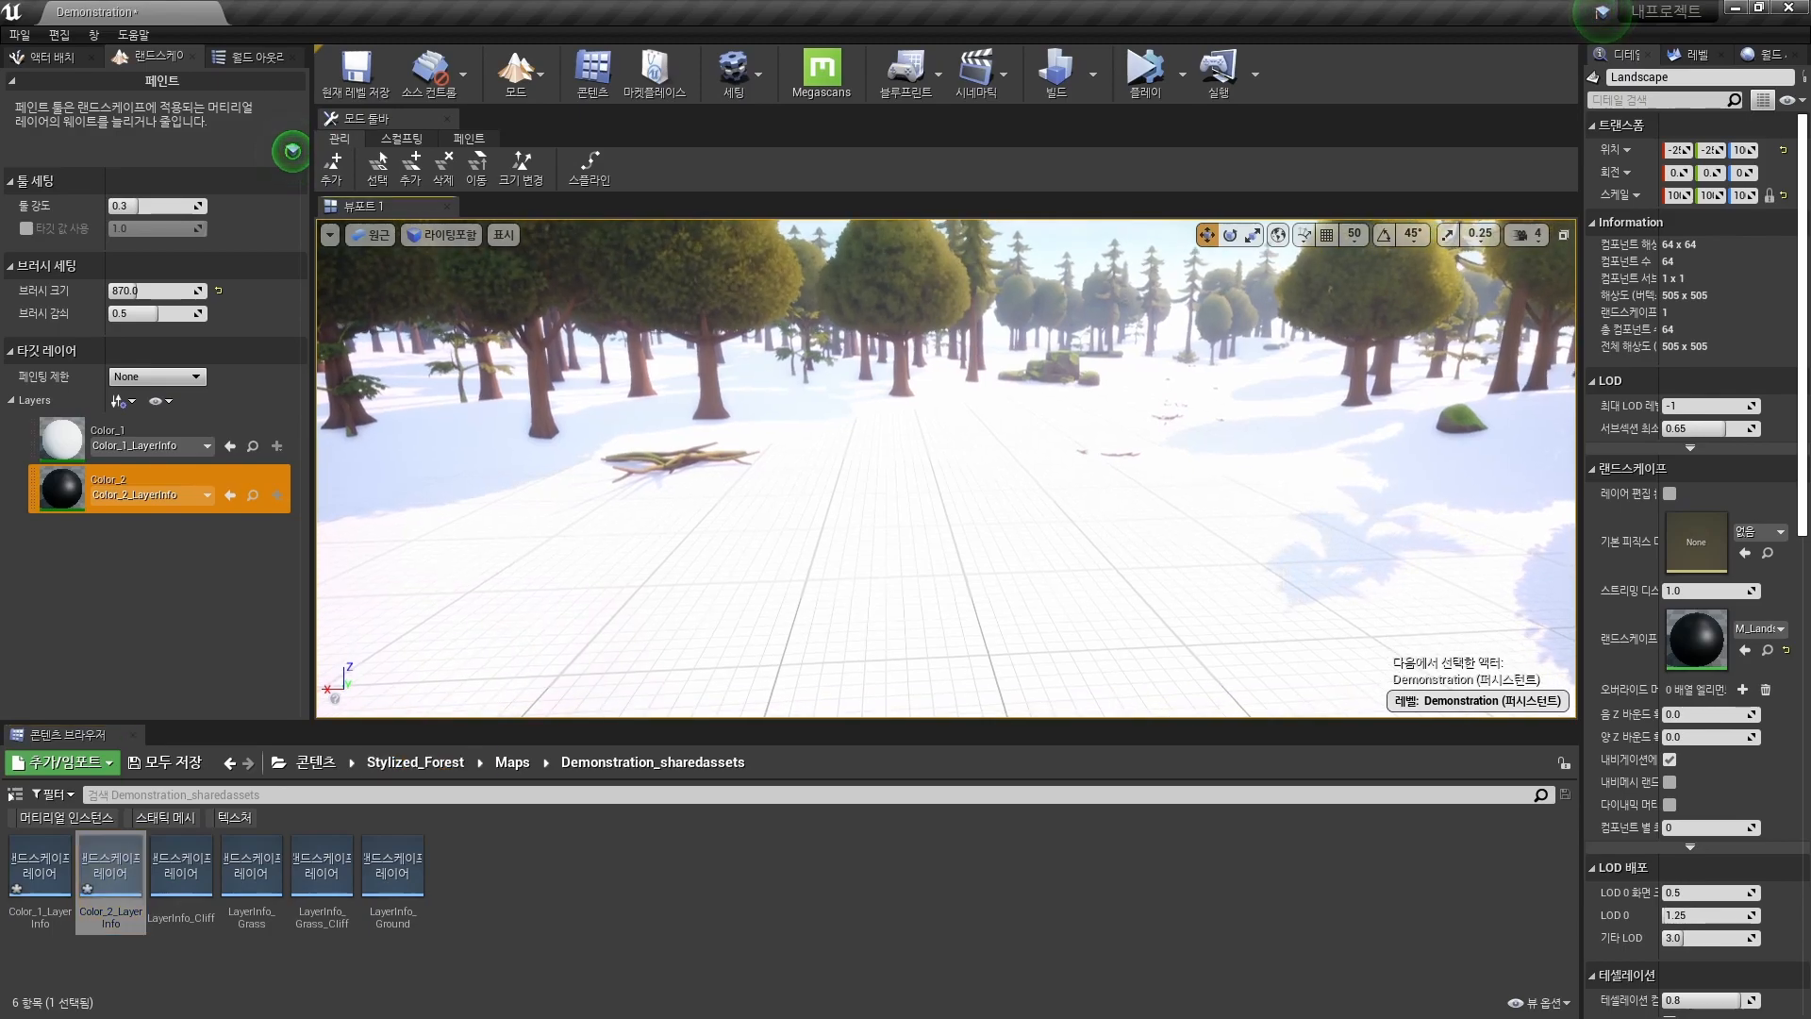
drag(896, 721, 896, 790)
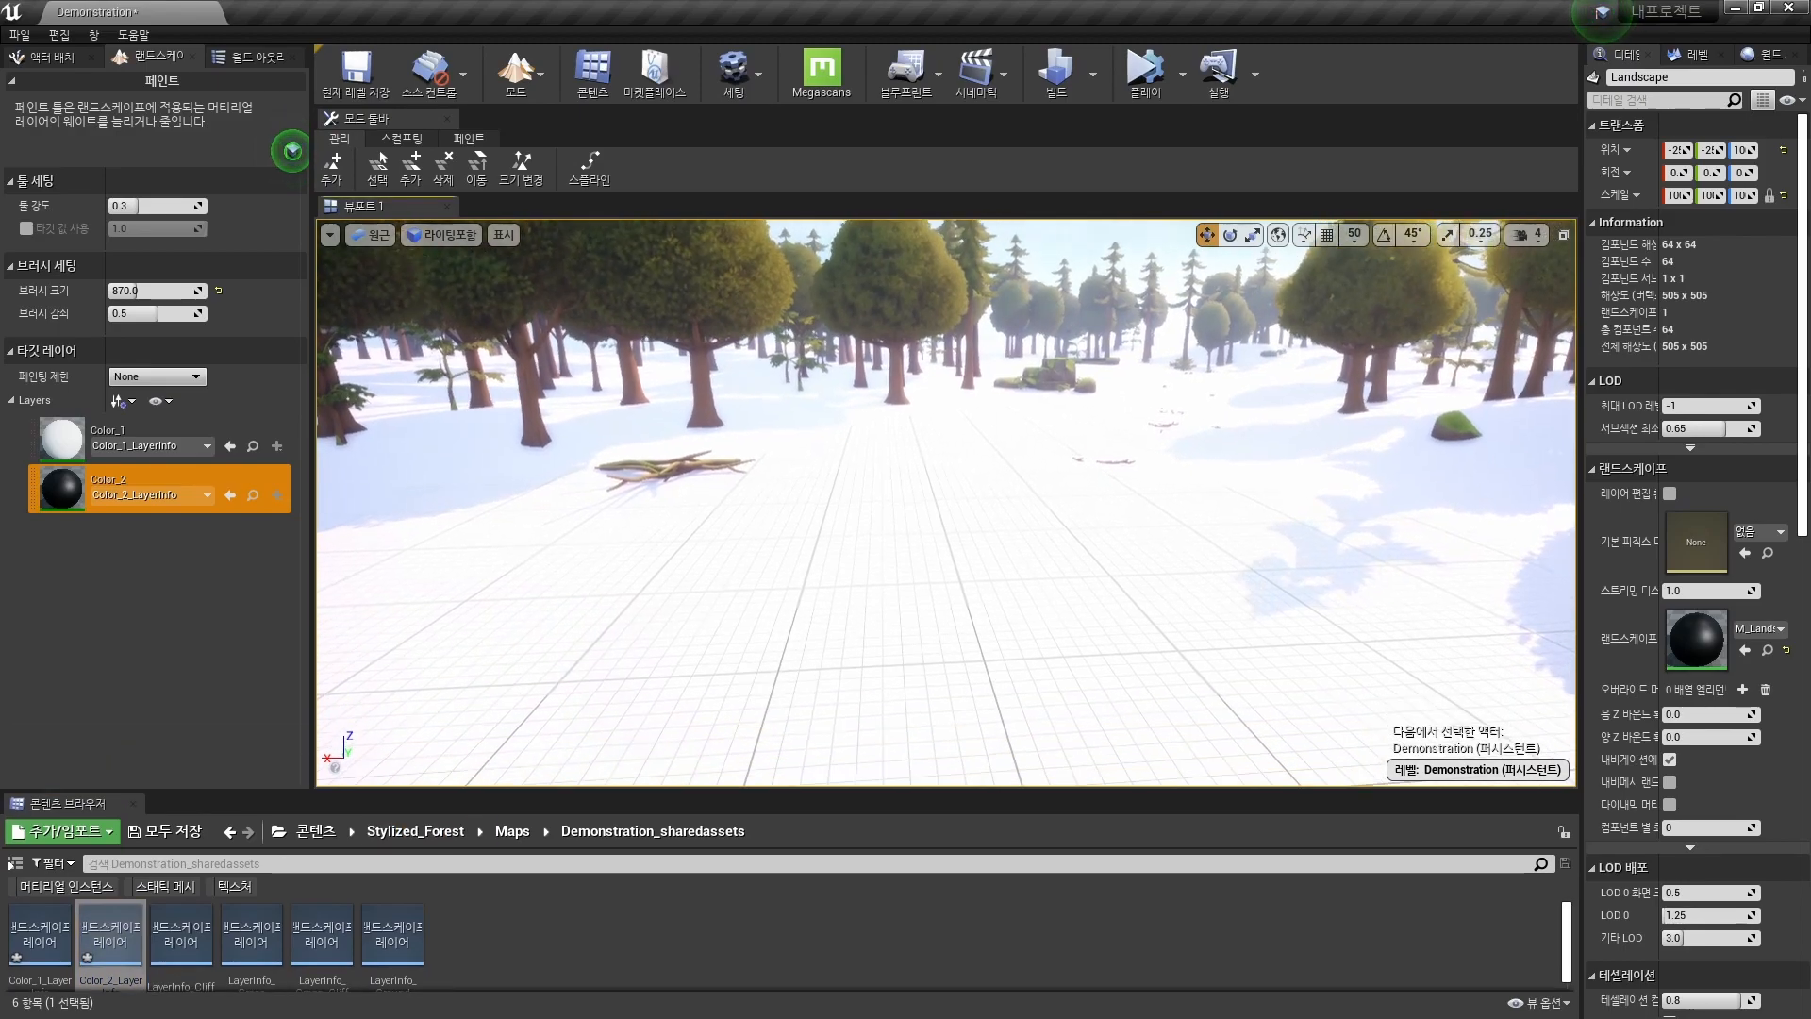
Paint a patch of the Color_2 layer on the open ground between the trees.
click(834, 604)
right_drag(1032, 570, 1064, 579)
mouse_move(904, 567)
right_down()
mouse_move(882, 566)
mouse_move(934, 570)
right_up()
Reduce the brush size to 490 and paint broad curved strokes of Color_2 across the foreground terrain.
key(bracketleft)
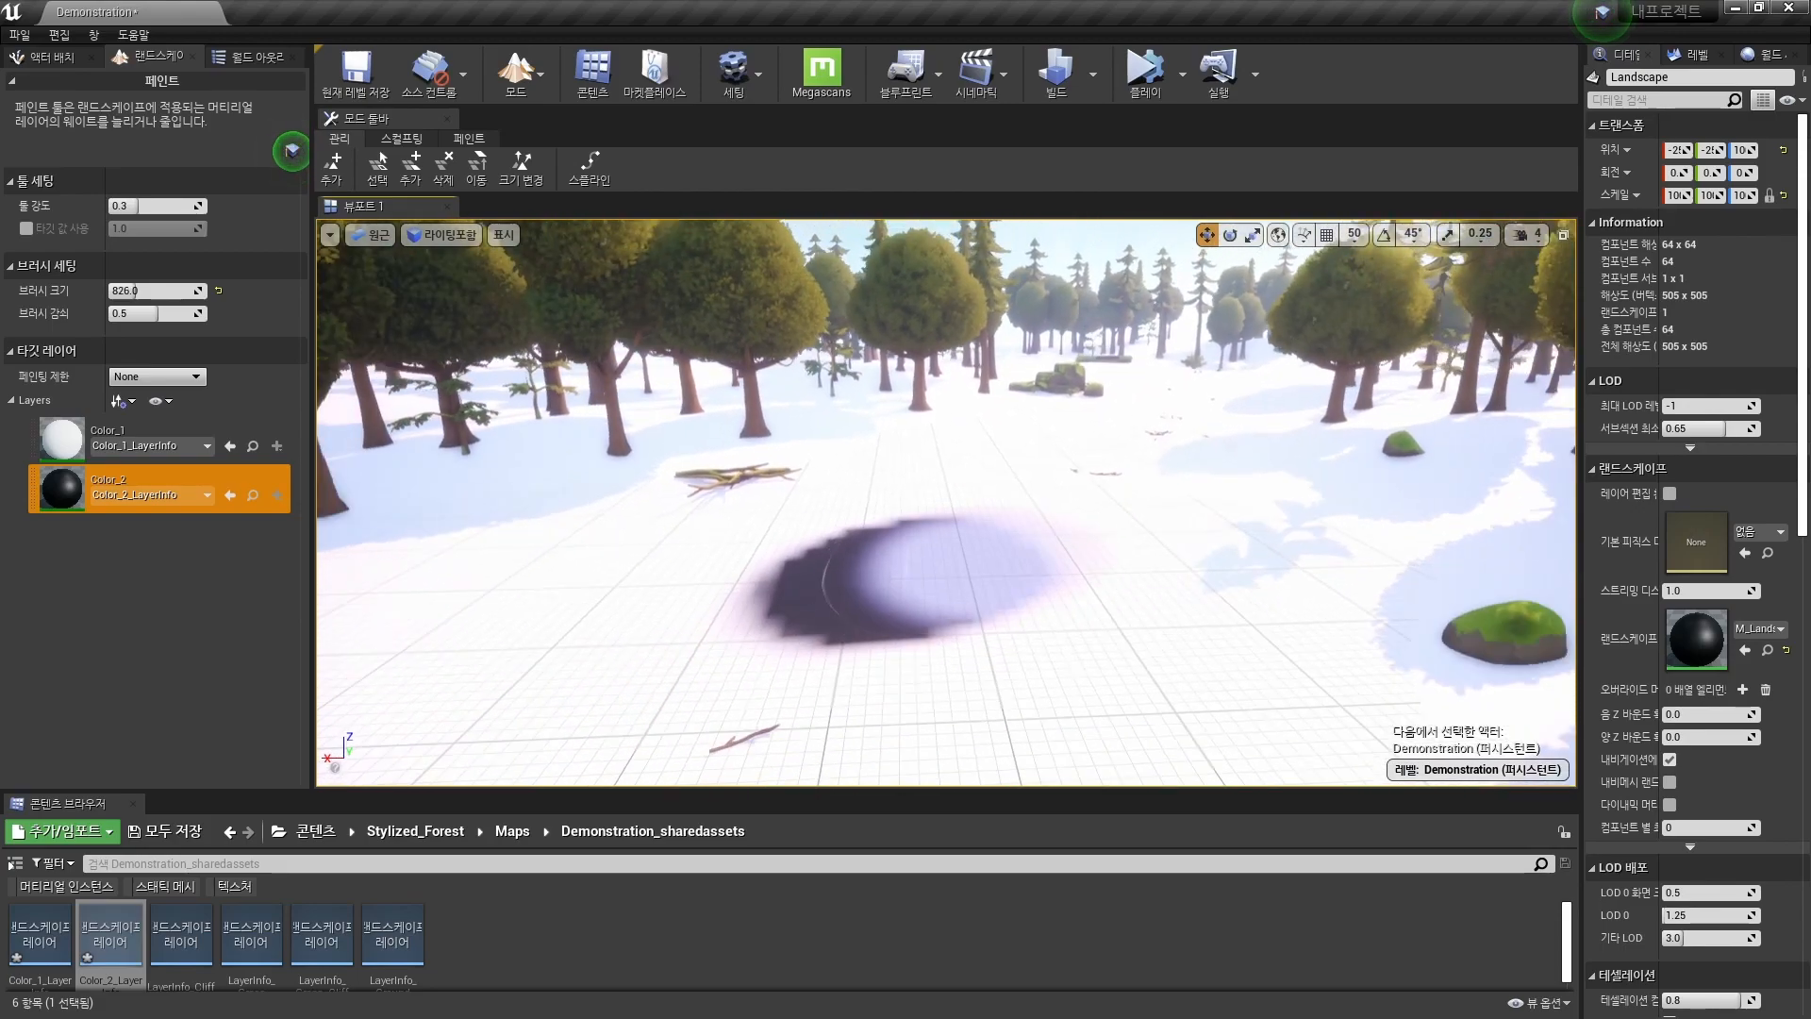
key(bracketleft)
key(bracketleft)
key(bracketleft)
key(bracketleft)
key(bracketleft)
key(bracketleft)
key(bracketleft)
key(bracketleft)
key(bracketleft)
drag(981, 553, 1029, 504)
mouse_move(801, 537)
mouse_down()
mouse_move(698, 594)
mouse_move(679, 717)
mouse_move(1038, 717)
mouse_move(1217, 571)
mouse_move(1157, 501)
mouse_up()
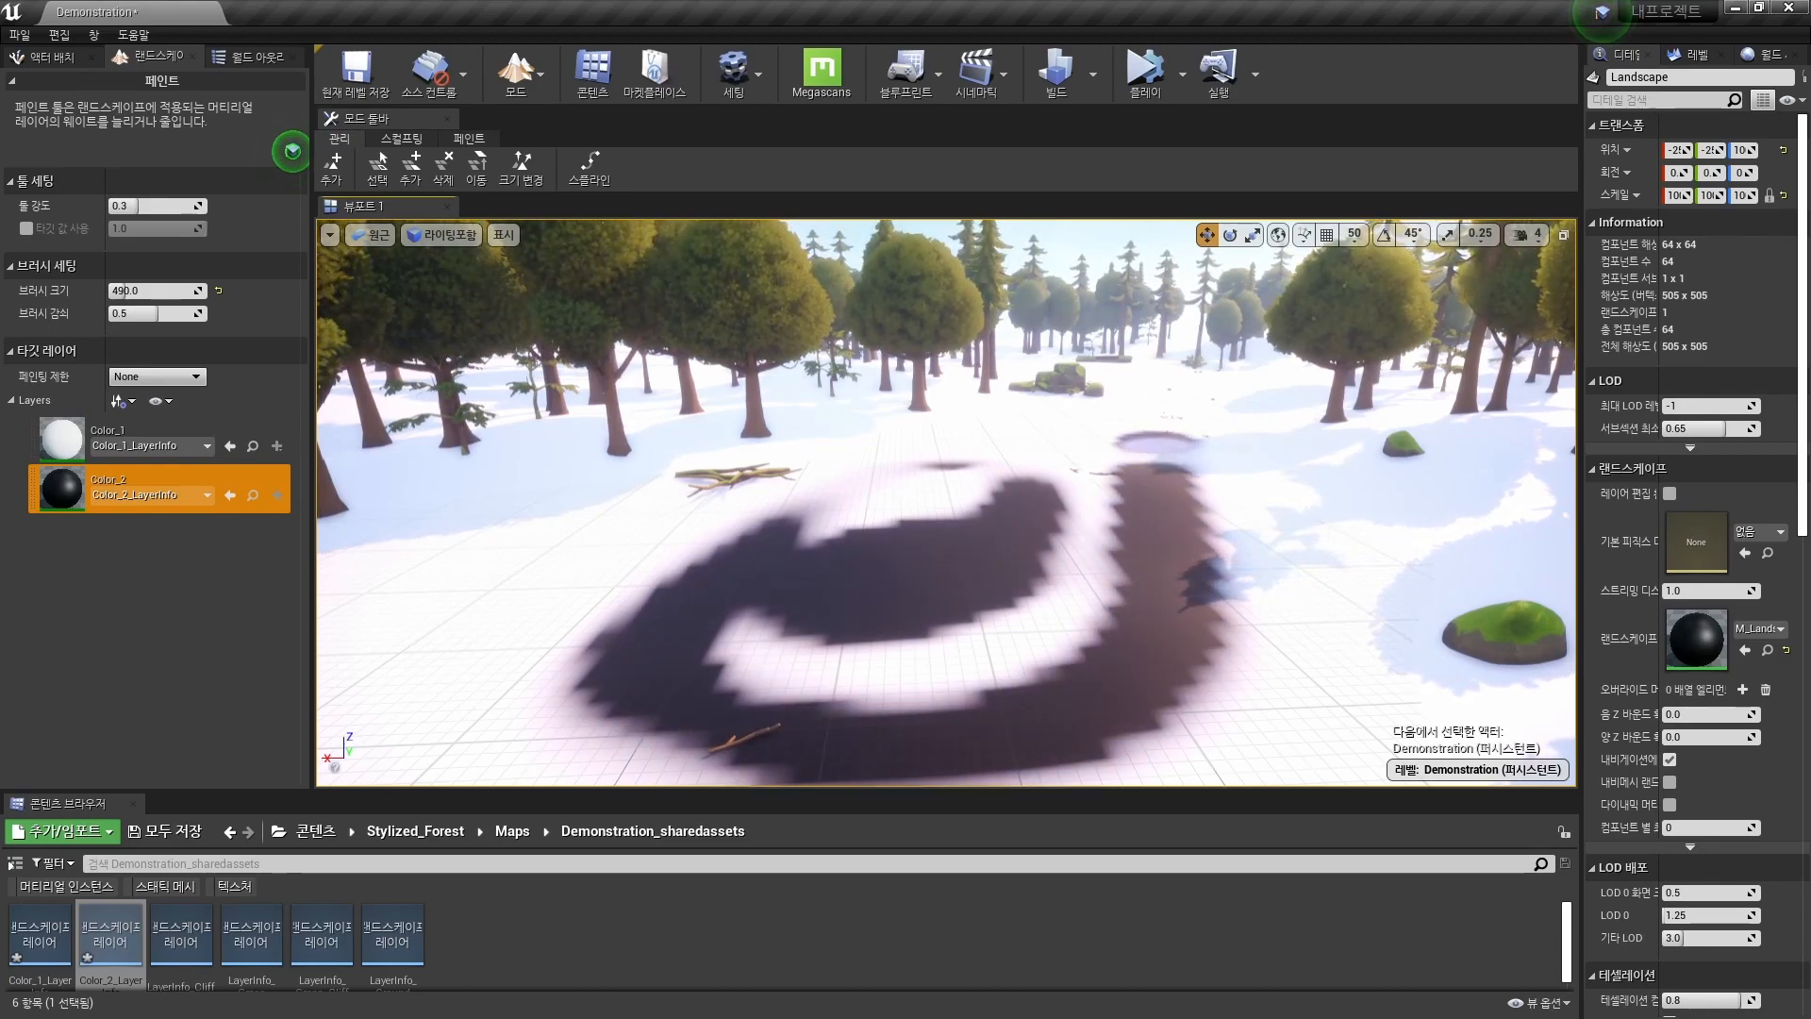
Leave landscape mode and open the M_Landscape parent material from the landscape's M_Landscape_Inst instance.
right_drag(1177, 636, 1186, 690)
key(s)
key(w)
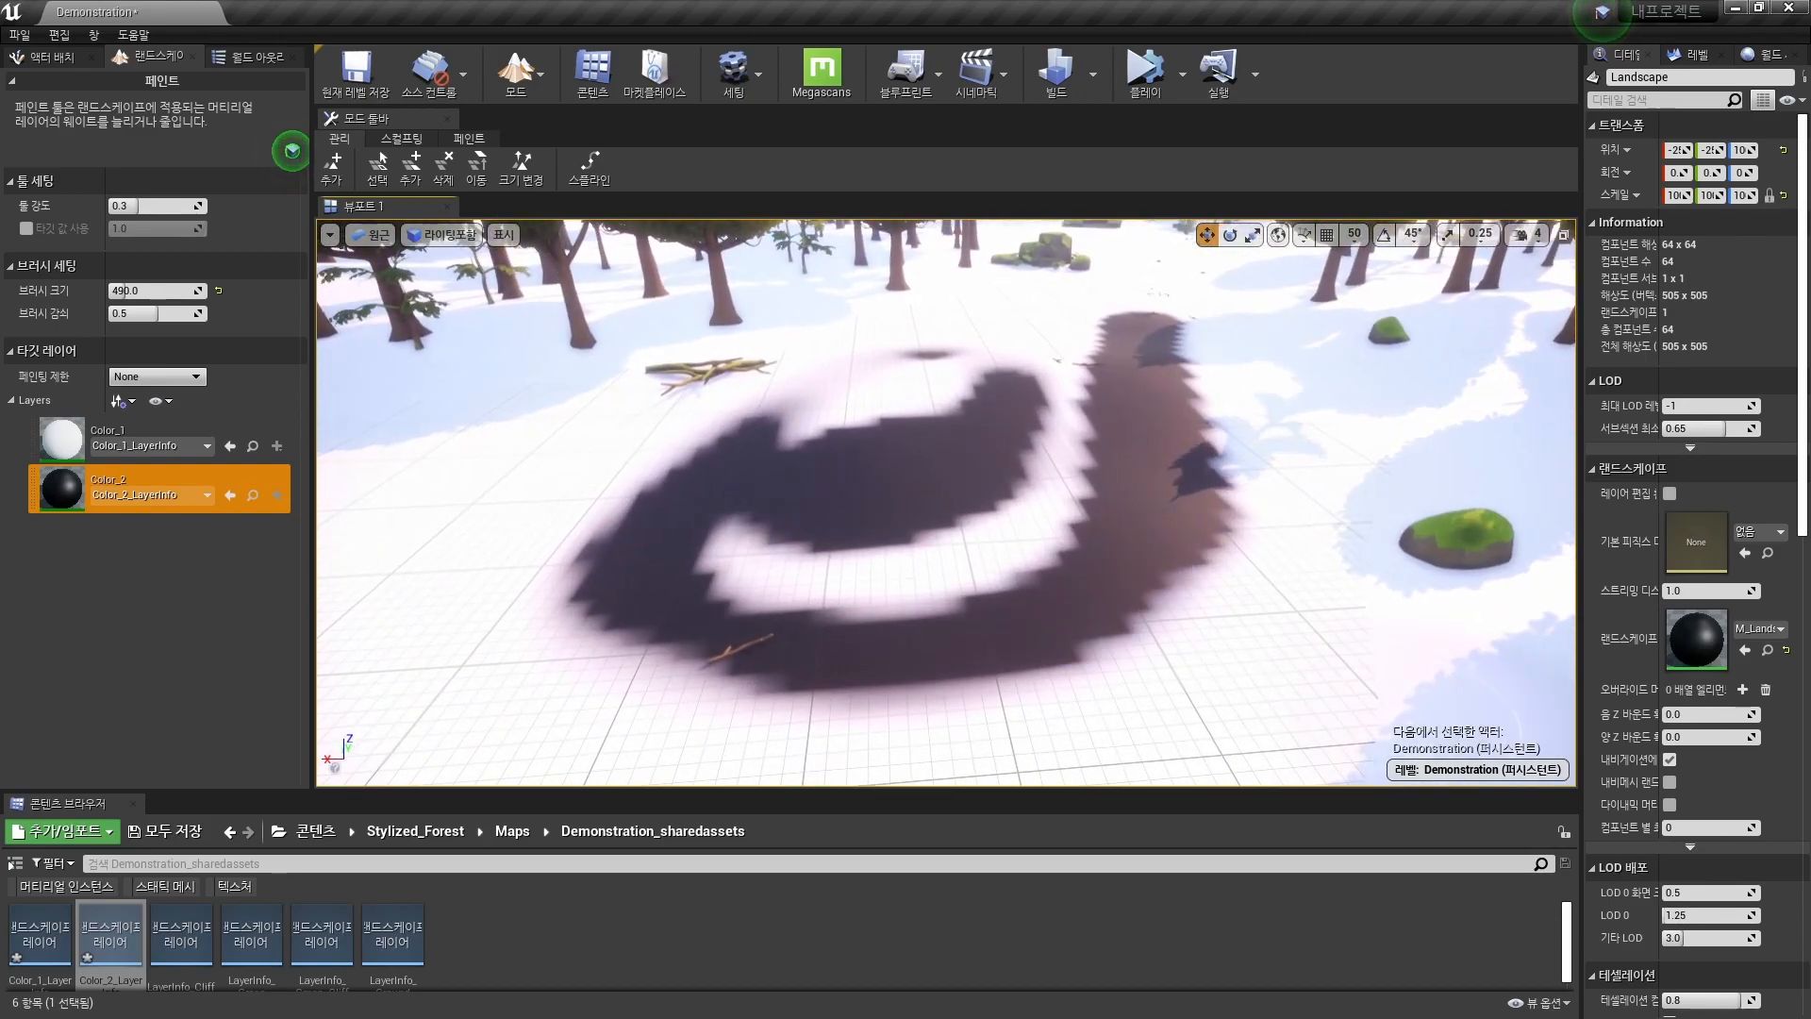
key(shift+1)
double_click(1696, 638)
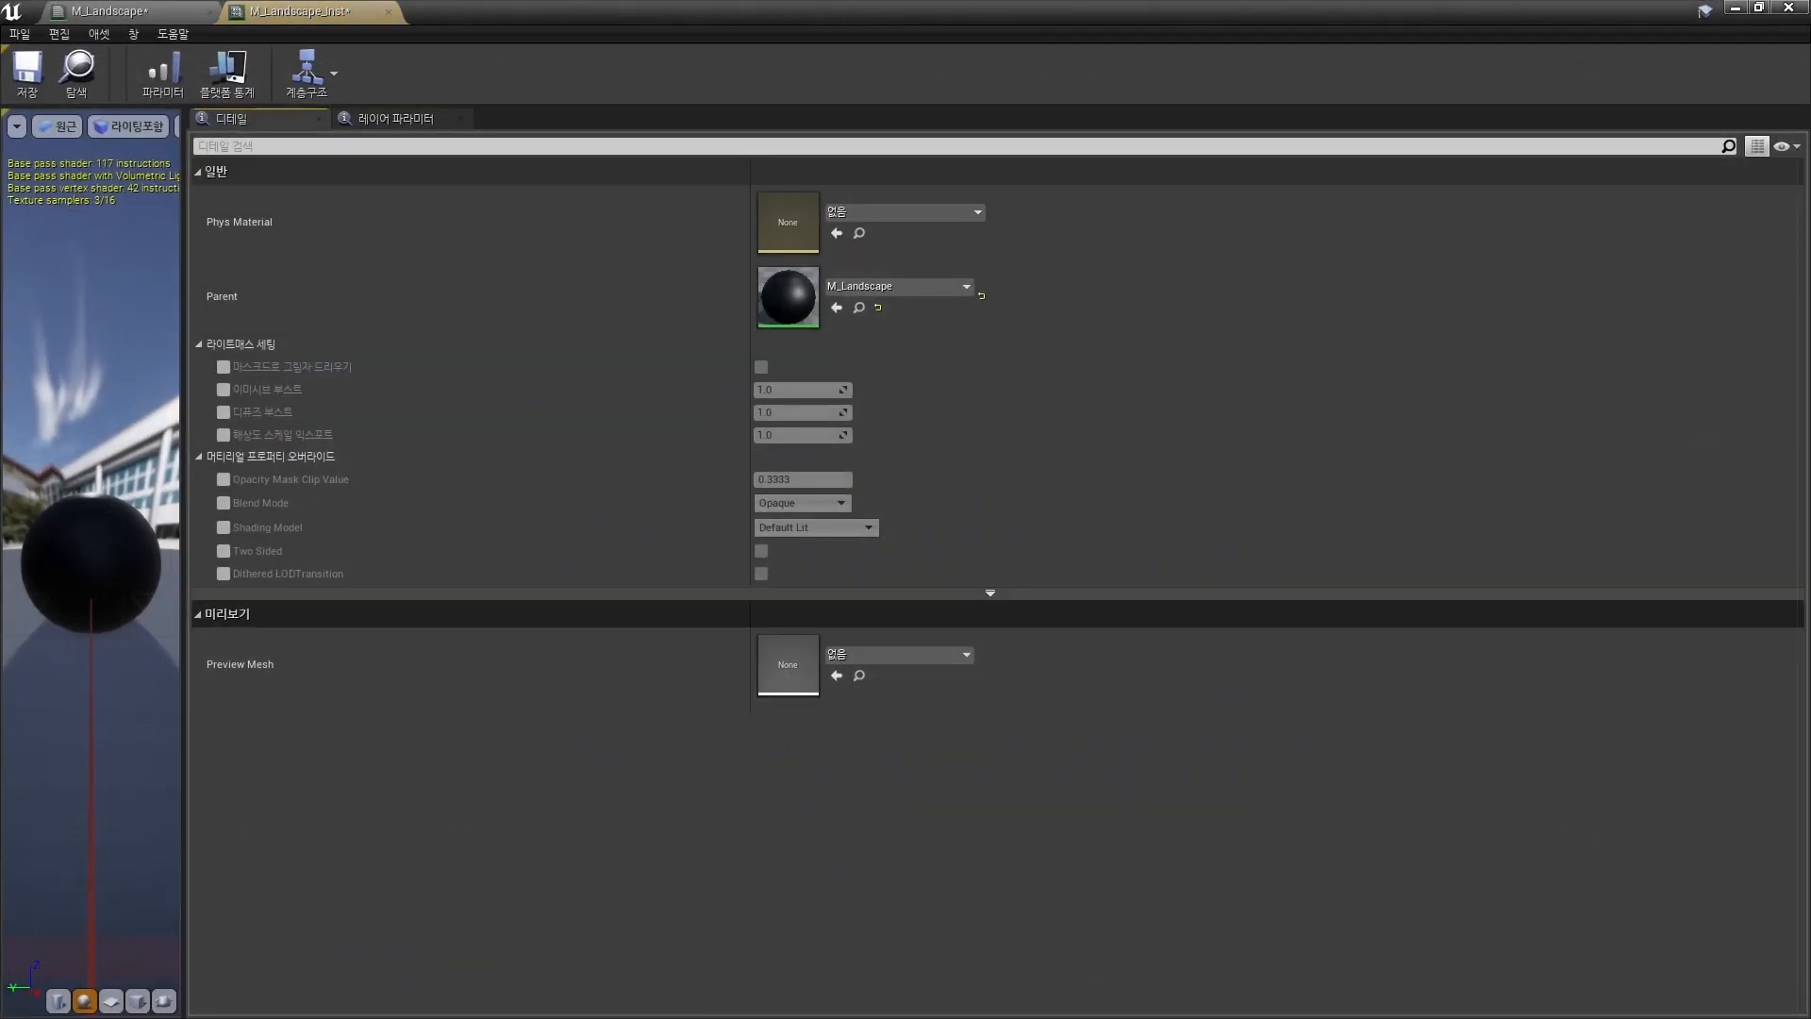
double_click(789, 295)
click(831, 283)
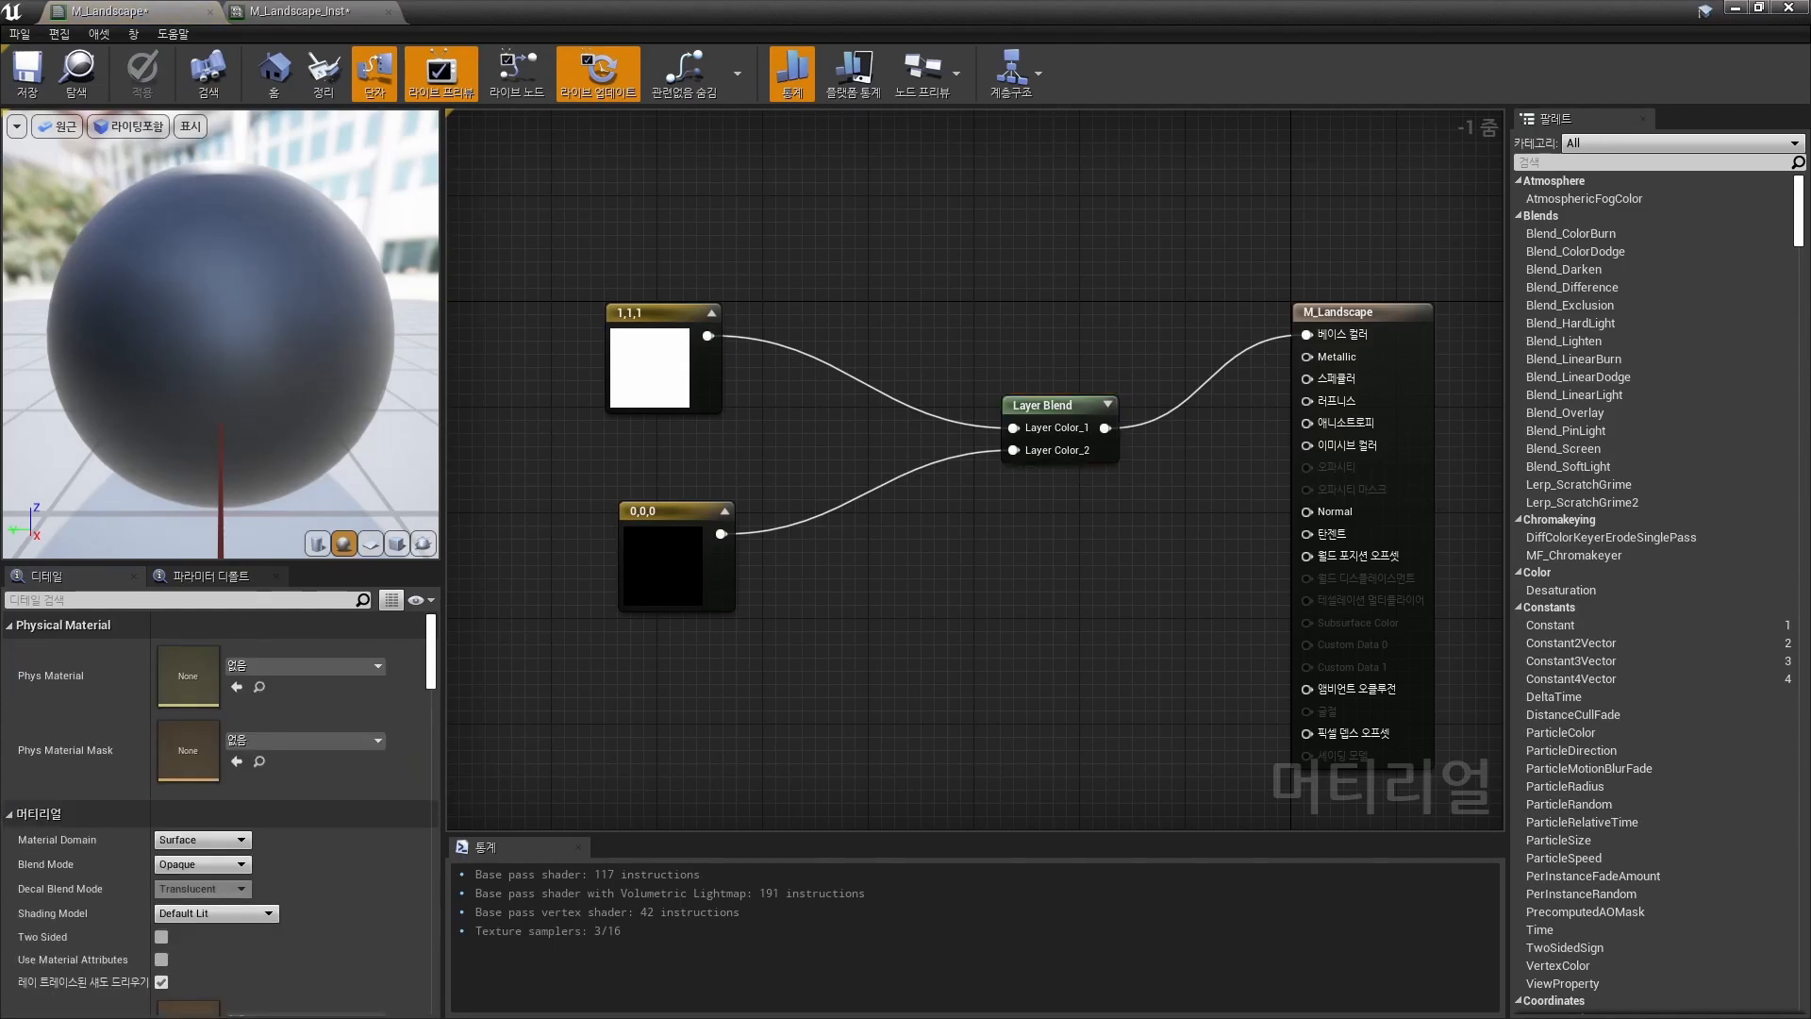
Move the white and black constants away from the Layer Blend node and align them in a column.
drag(675, 562, 661, 561)
drag(661, 377, 635, 300)
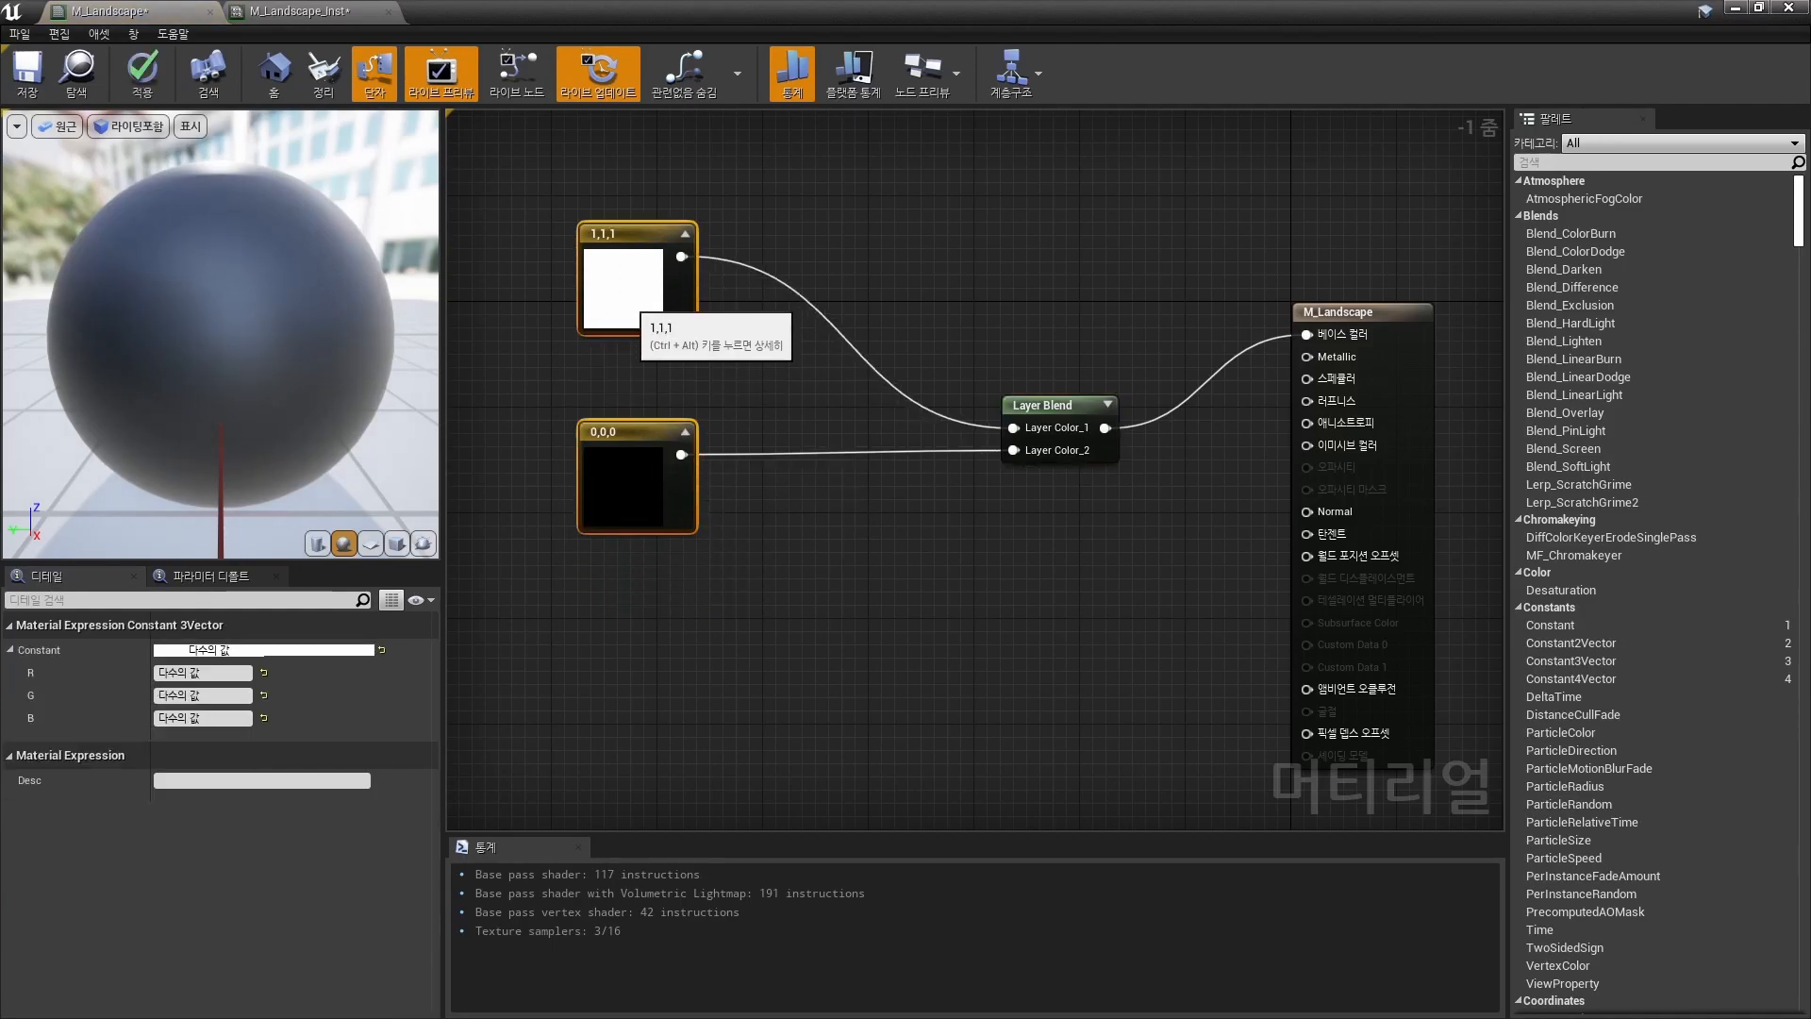
click(801, 378)
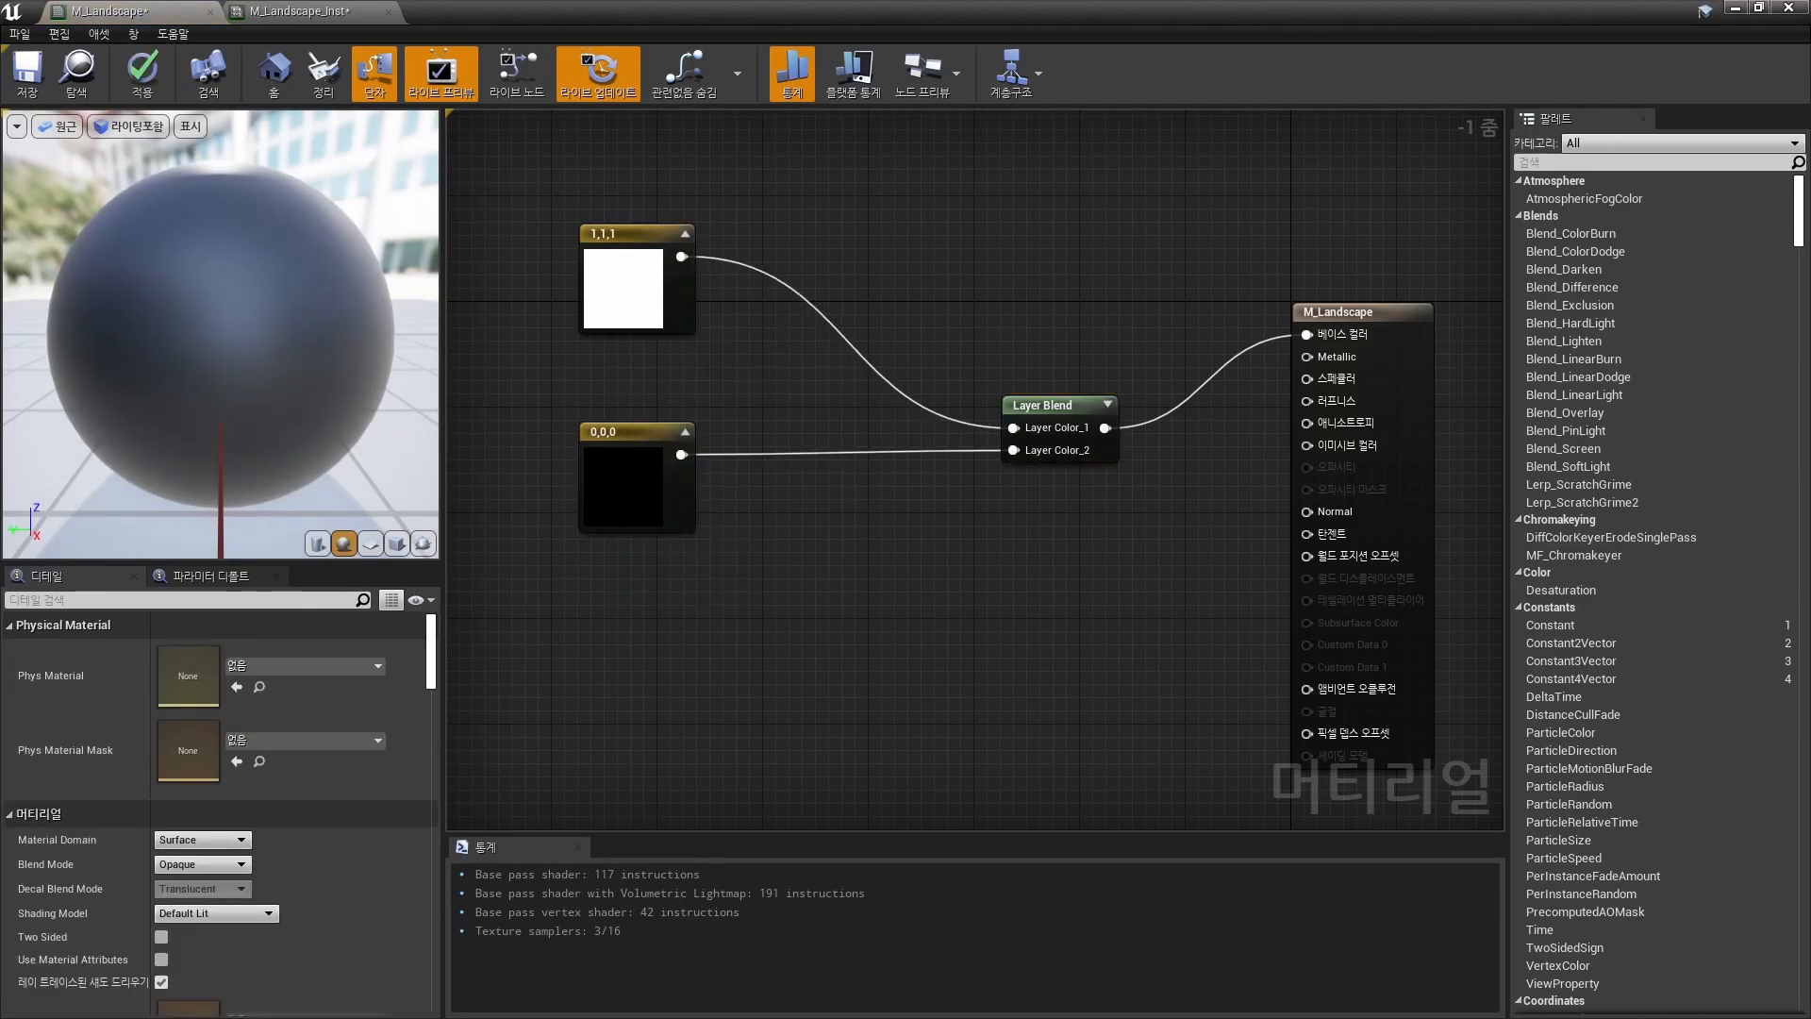
Float the material editor window over the level and open the Stylized_Forest/Textures/landscape folder.
drag(823, 9, 1292, 128)
right_drag(641, 457, 627, 450)
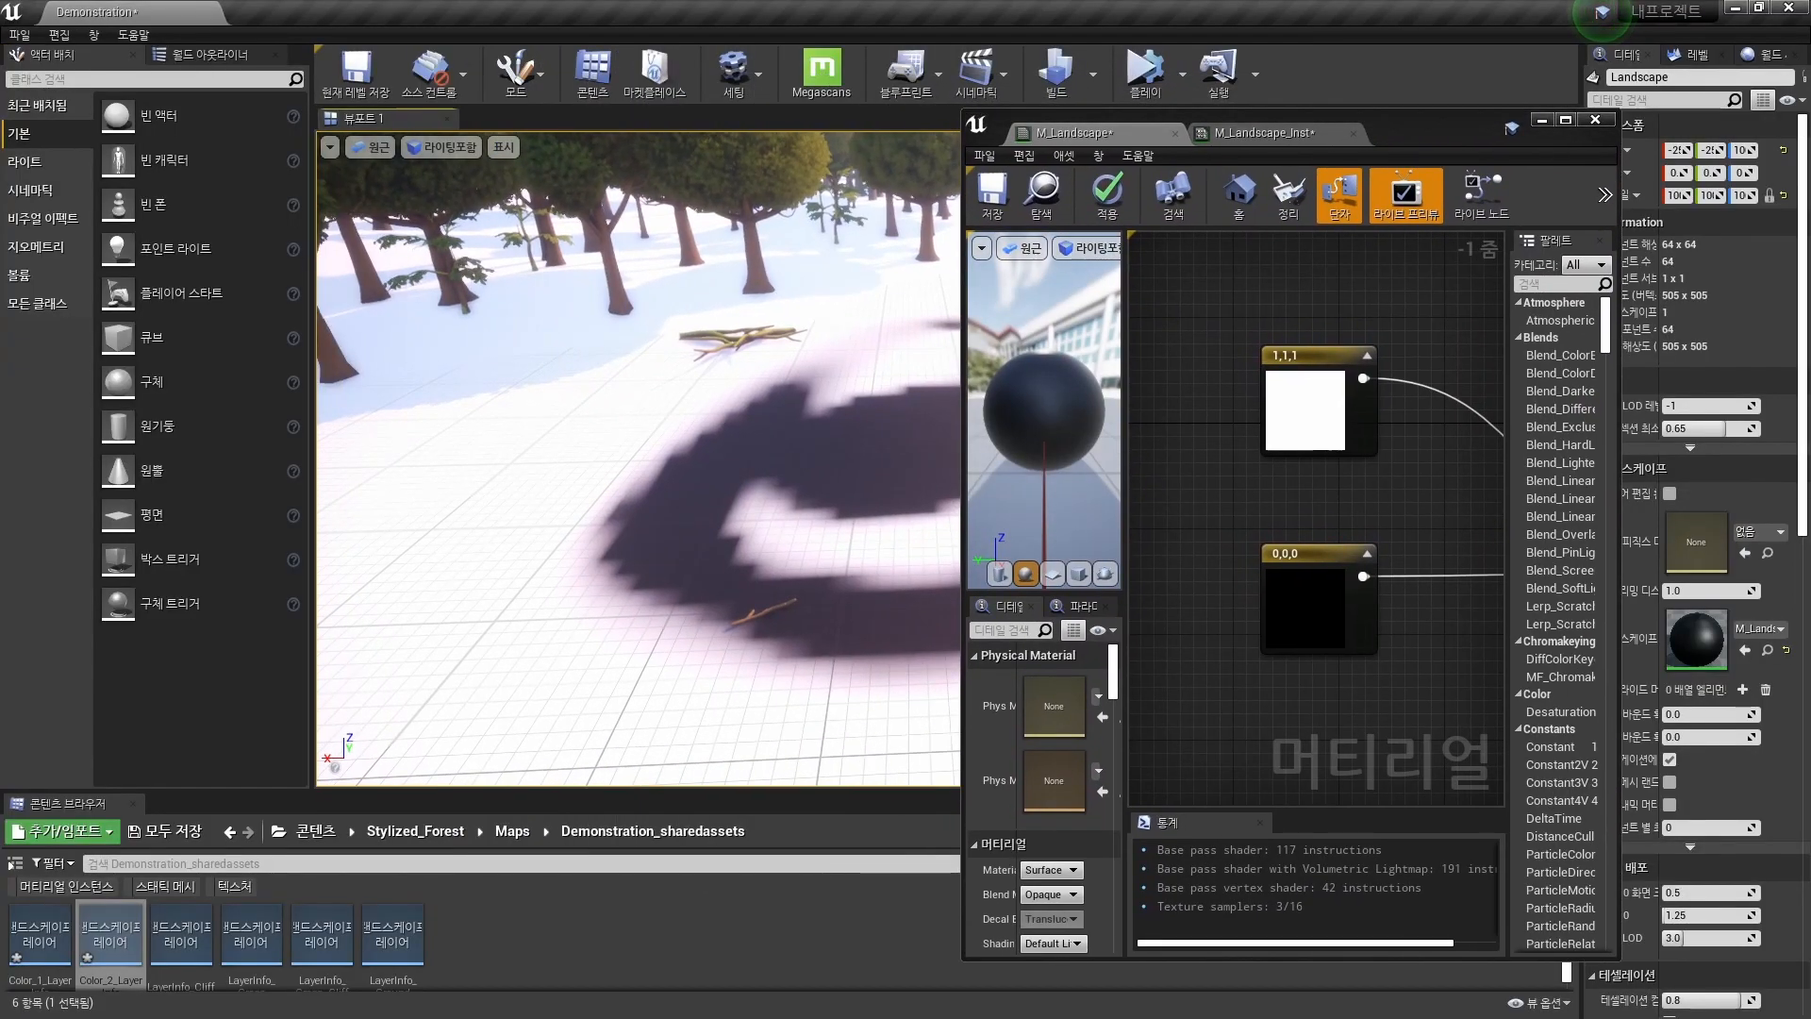
click(415, 831)
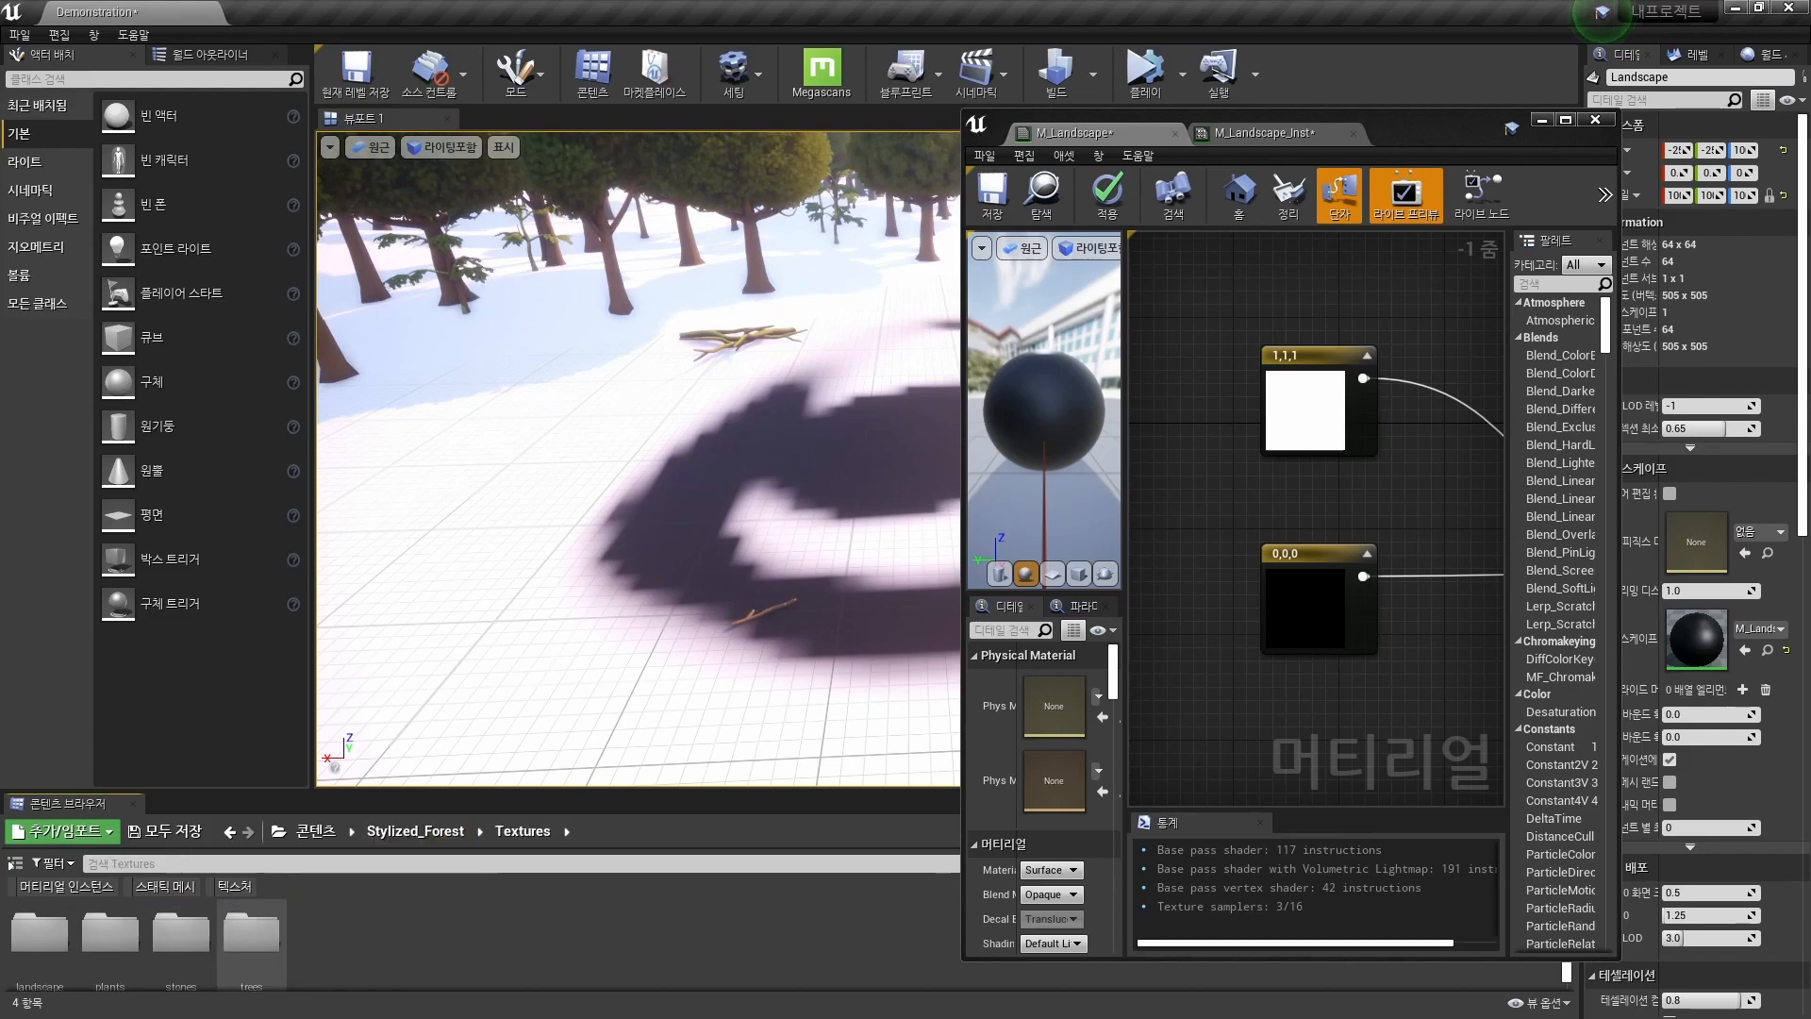
double_click(39, 934)
Add texture samples for T_grass_basecolor, T_ground_normal, T_ground_basecolor and a second T_ground_normal to the material graph, then maximize the editor.
drag(181, 934, 1175, 429)
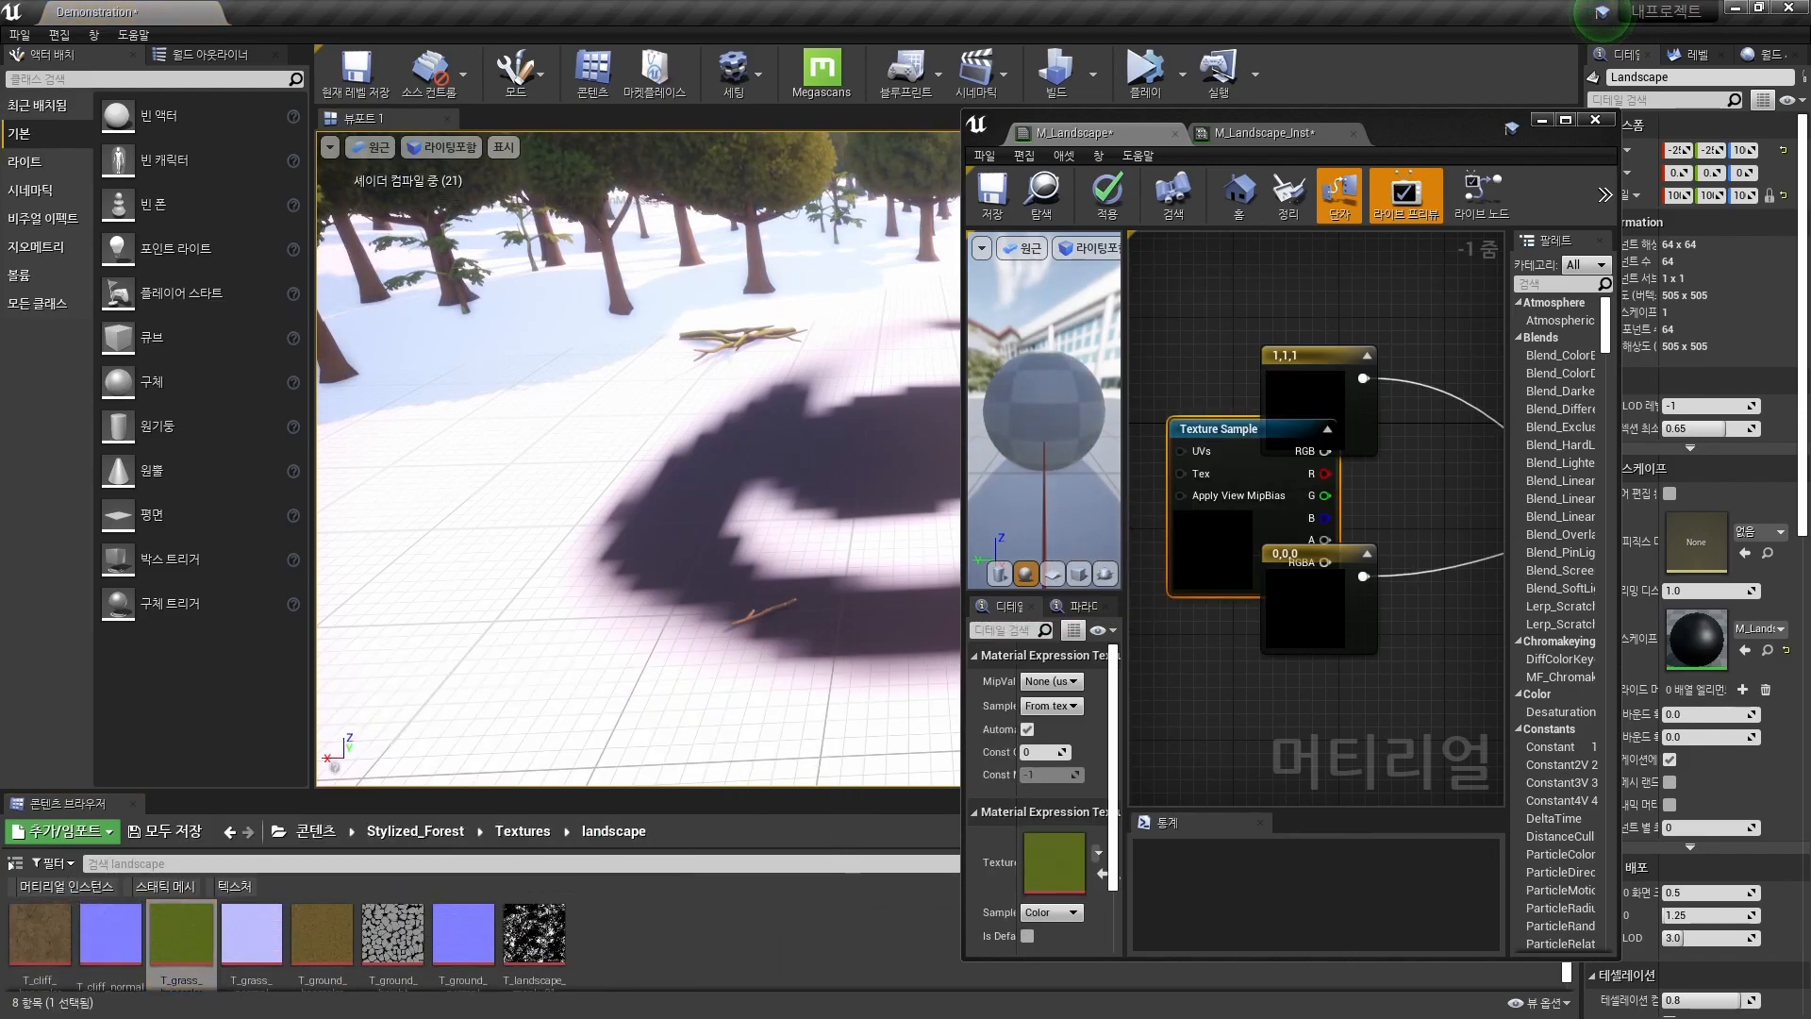
drag(462, 934, 1181, 672)
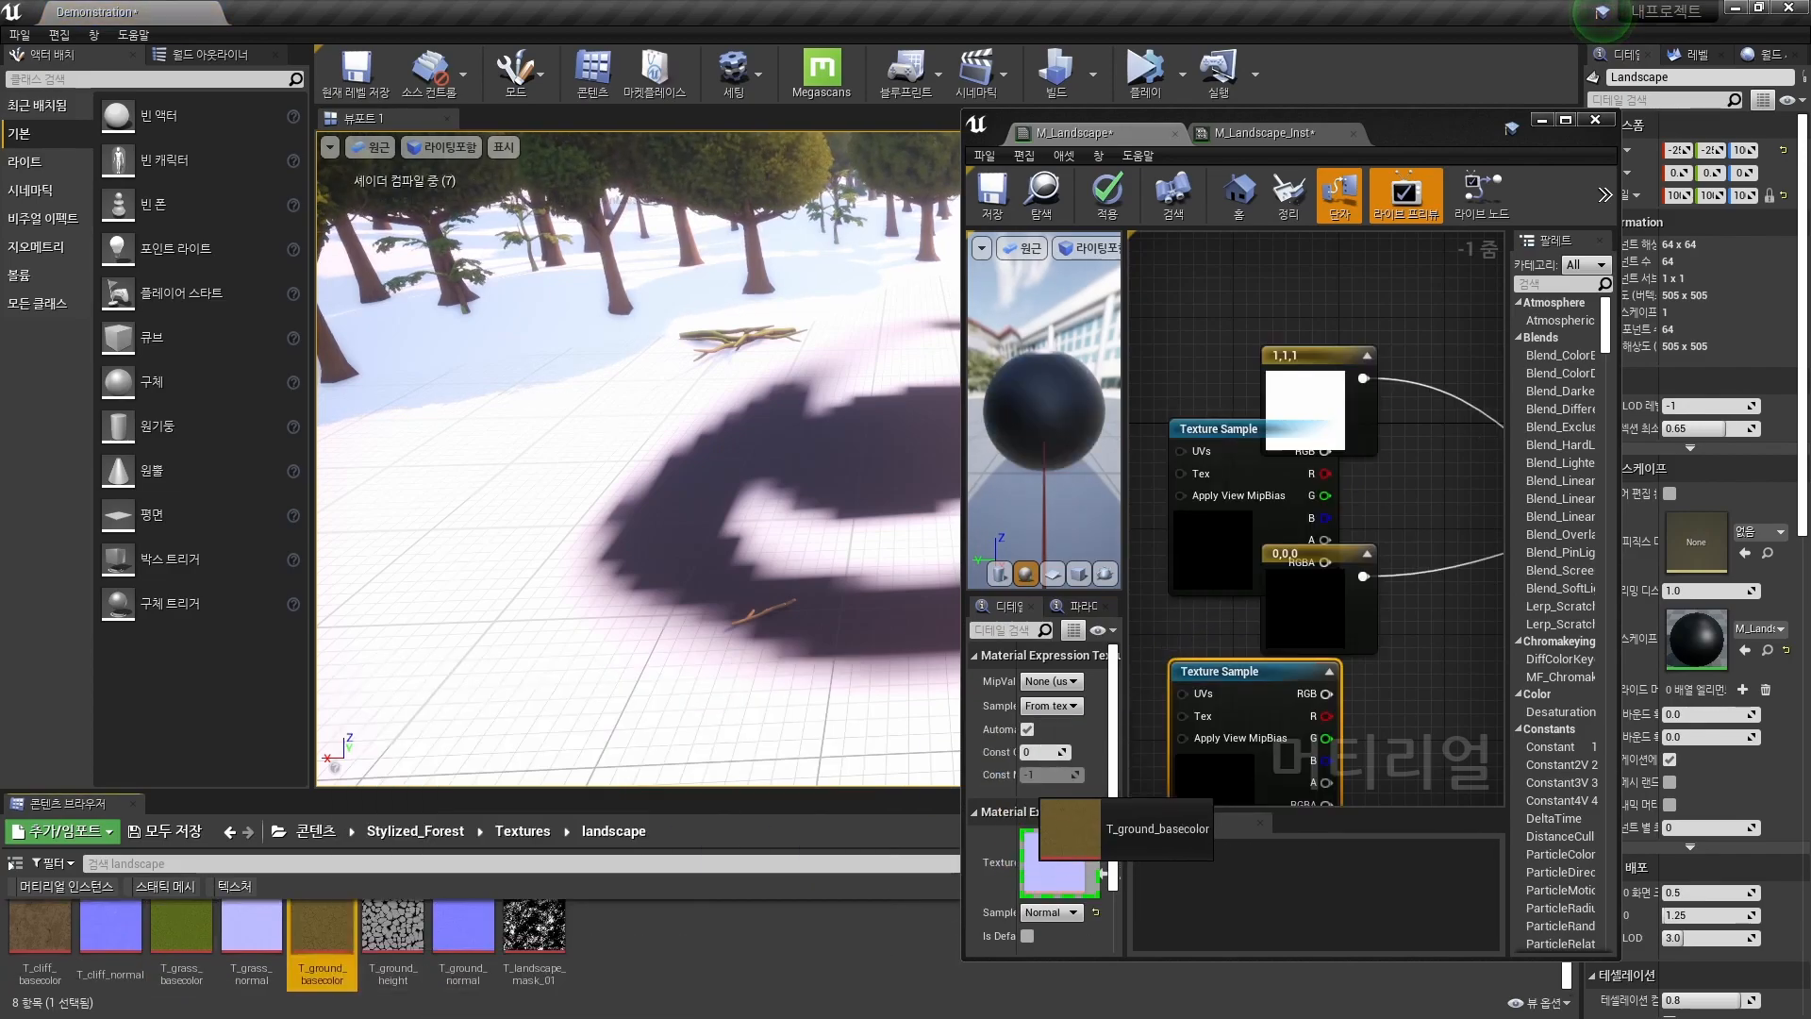
scroll(1160, 254, down, 3)
right_drag(1254, 505, 1264, 549)
drag(1226, 550, 1234, 572)
drag(1198, 427, 1168, 400)
drag(1207, 590, 1168, 523)
drag(322, 939, 1177, 611)
drag(463, 929, 1198, 775)
double_click(1434, 128)
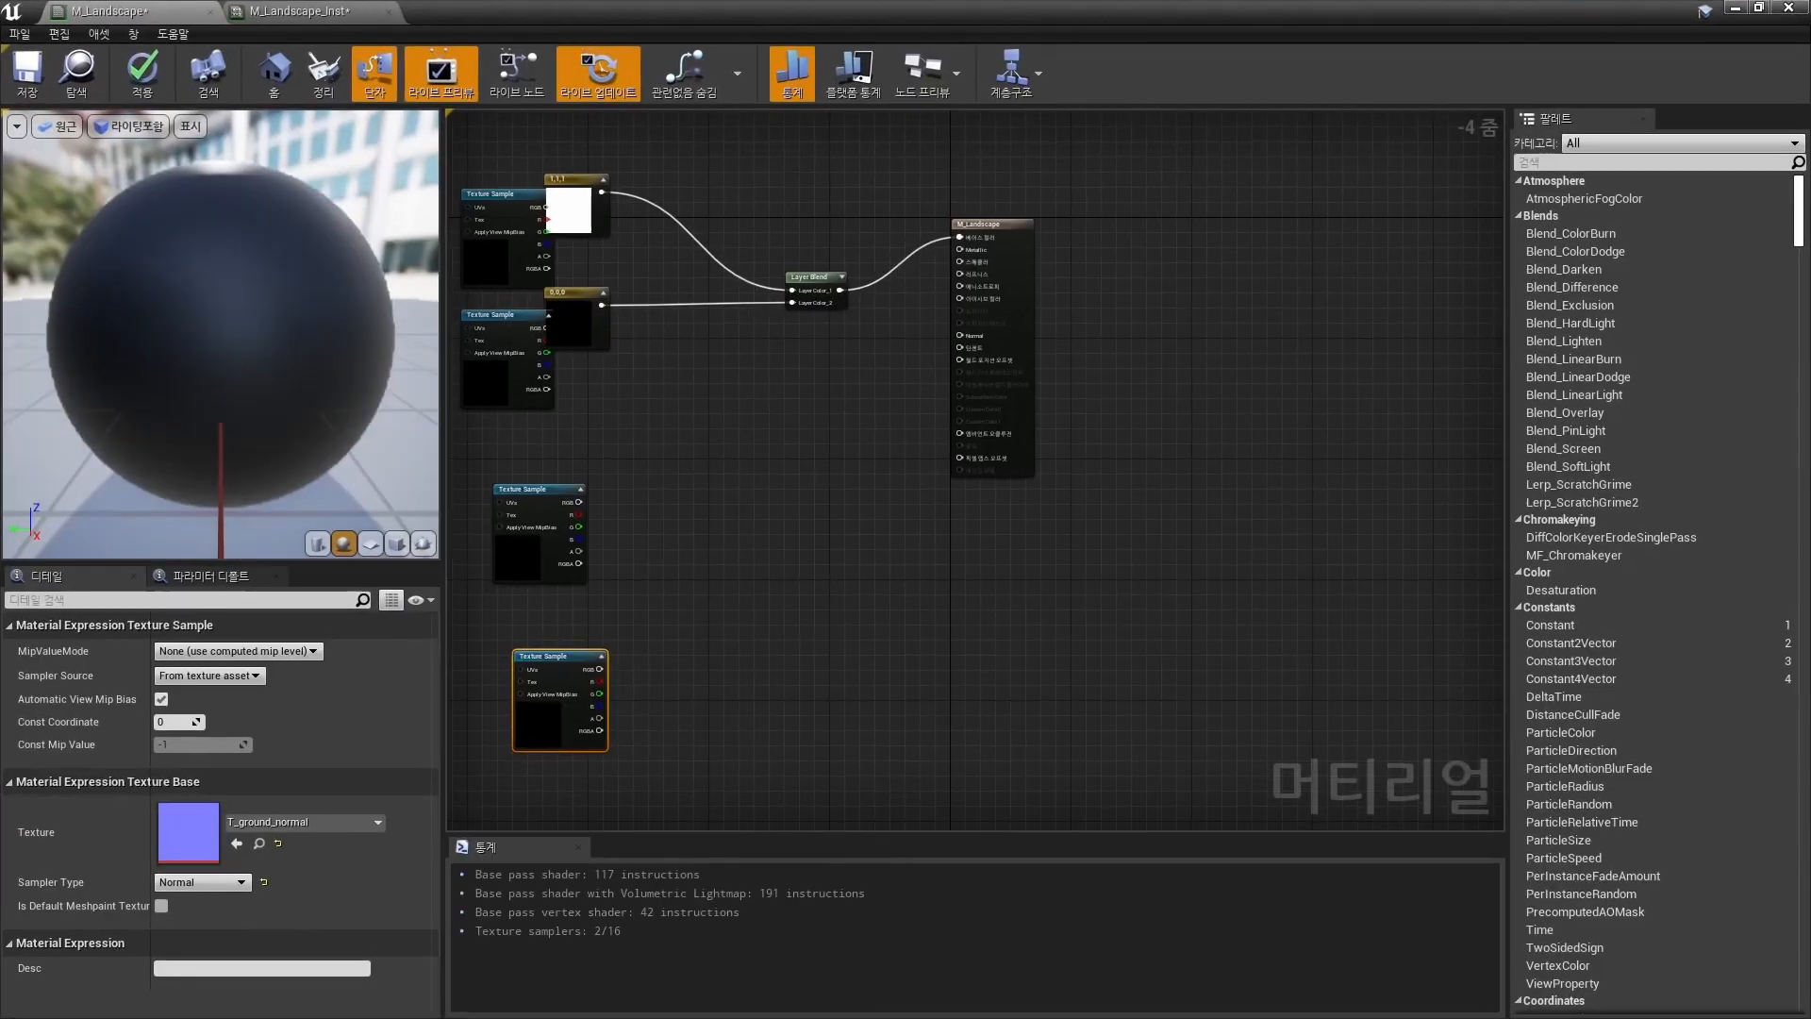
Arrange the four texture samples in a column beside the constants, grouped as a grass pair and a ground pair.
right_drag(754, 377, 1073, 510)
drag(741, 288, 816, 481)
drag(808, 404, 739, 366)
click(792, 570)
right_drag(802, 622, 862, 479)
drag(891, 558, 806, 516)
right_drag(833, 344, 788, 651)
Check which texture each of the four texture samples uses.
scroll(873, 542, up, 4)
click(971, 618)
click(788, 650)
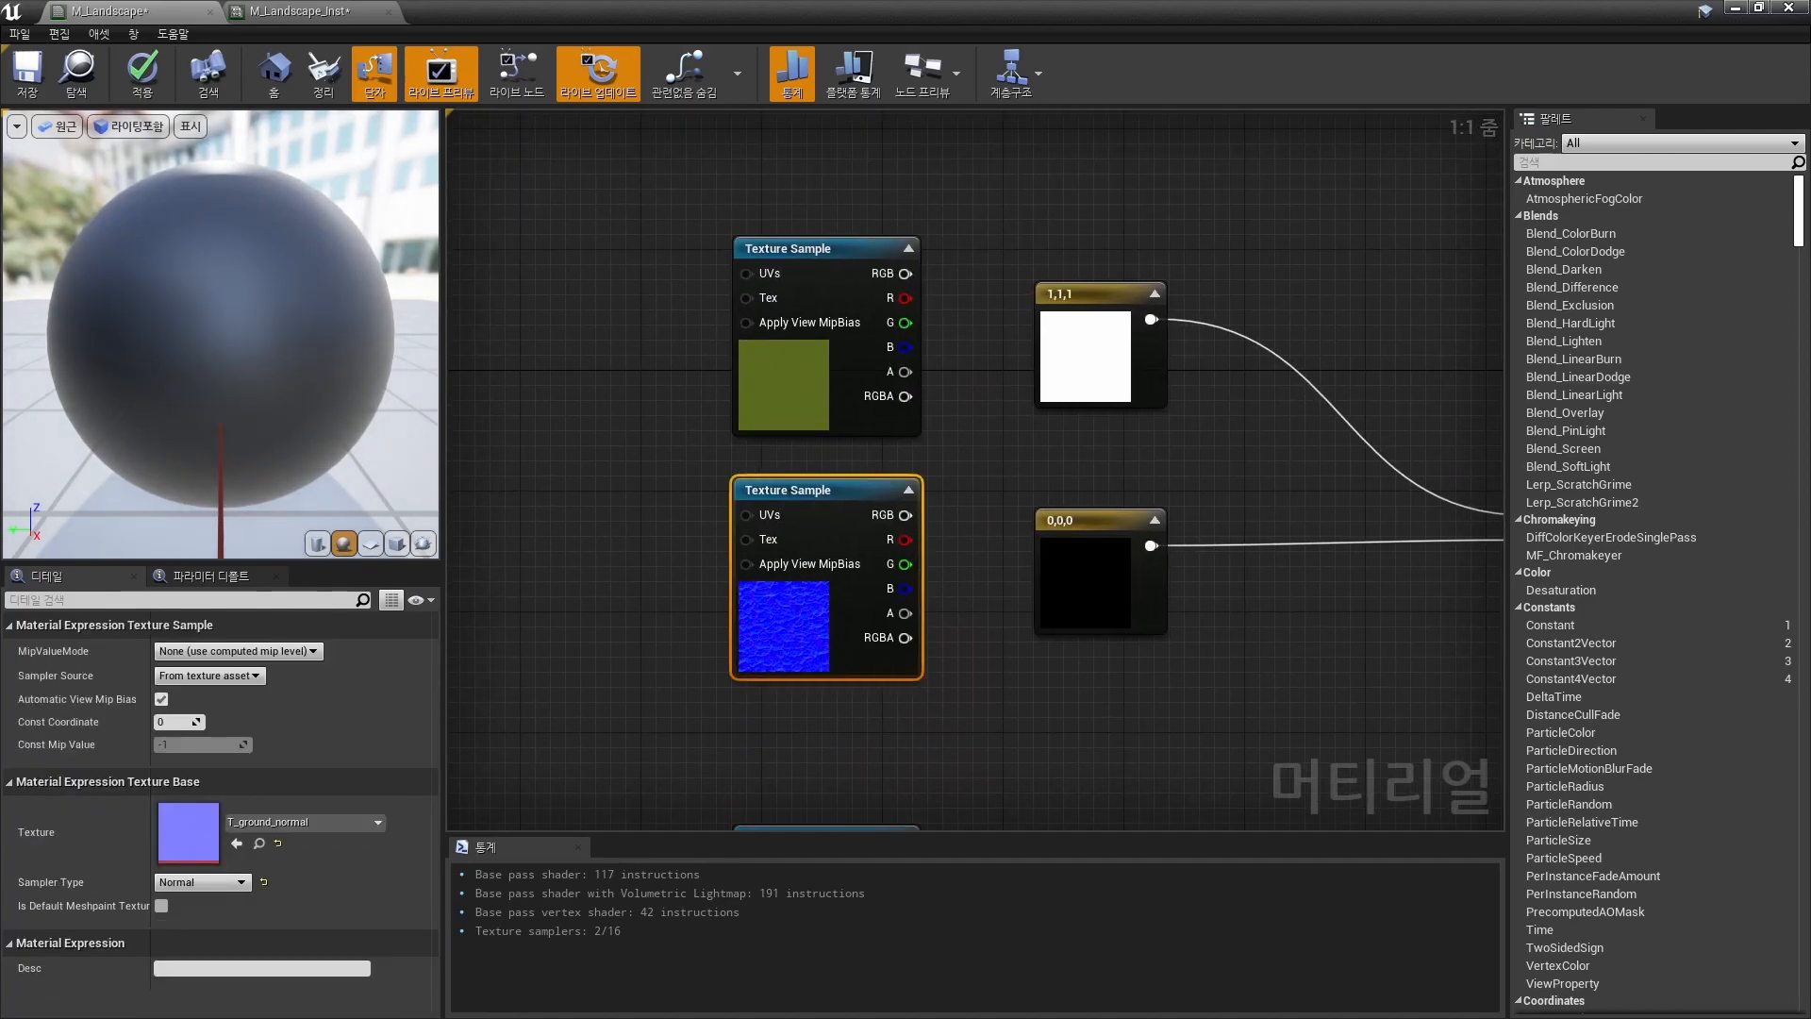
right_drag(971, 682, 857, 667)
click(721, 331)
right_drag(773, 754, 915, 260)
scroll(915, 283, down, 1)
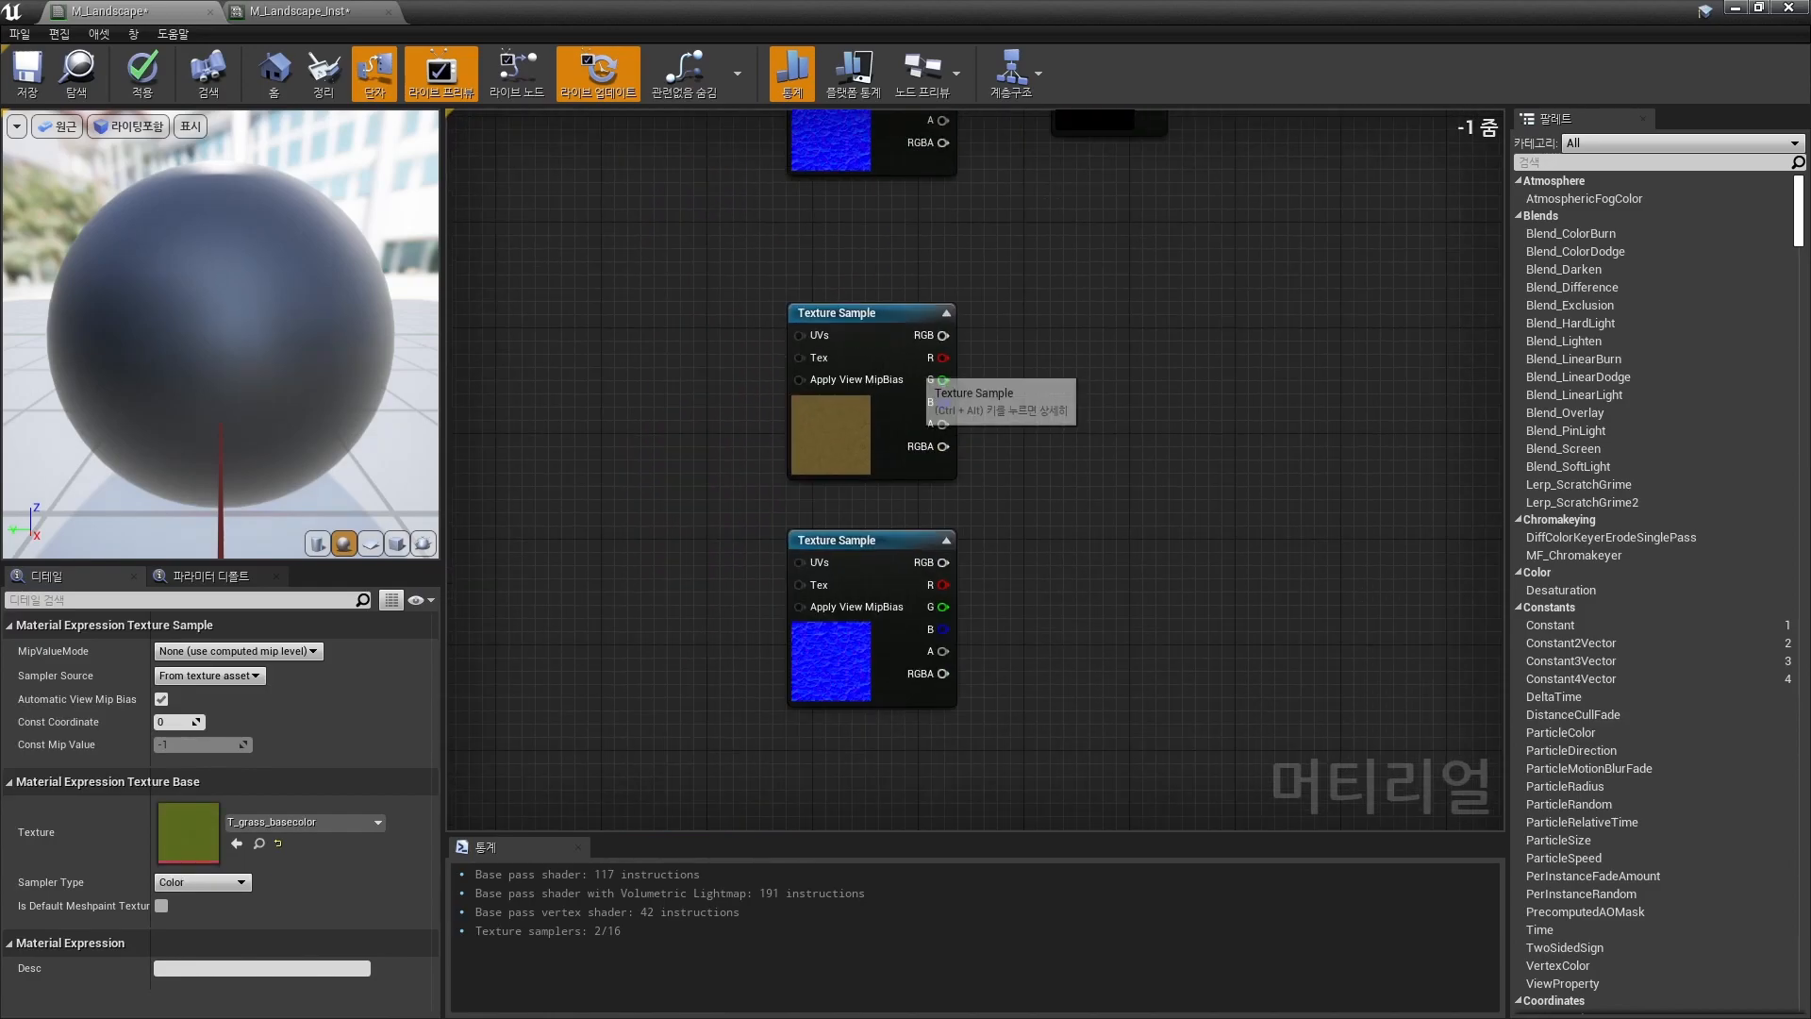
right_drag(914, 369, 878, 573)
scroll(878, 572, down, 1)
right_drag(817, 407, 849, 355)
click(848, 764)
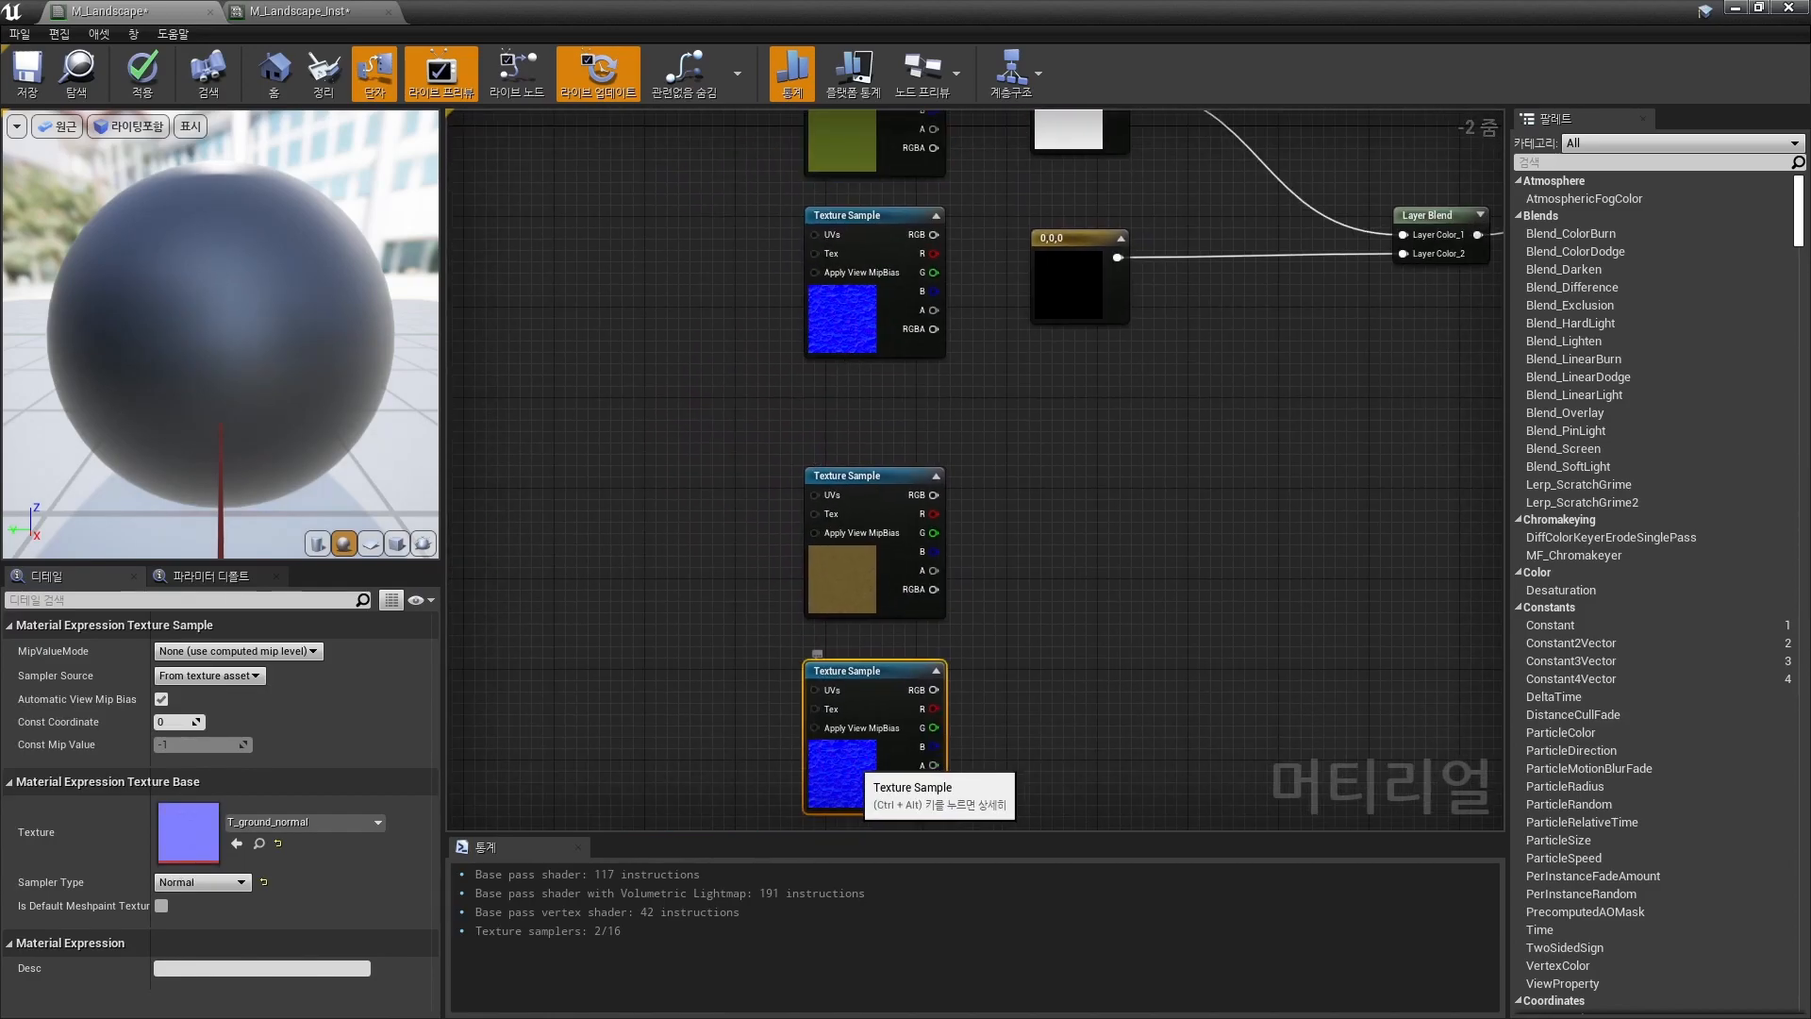
Replace the T_ground_normal sample beneath the grass colour texture with a T_grass_normal texture sample.
click(260, 843)
drag(913, 10, 1140, 73)
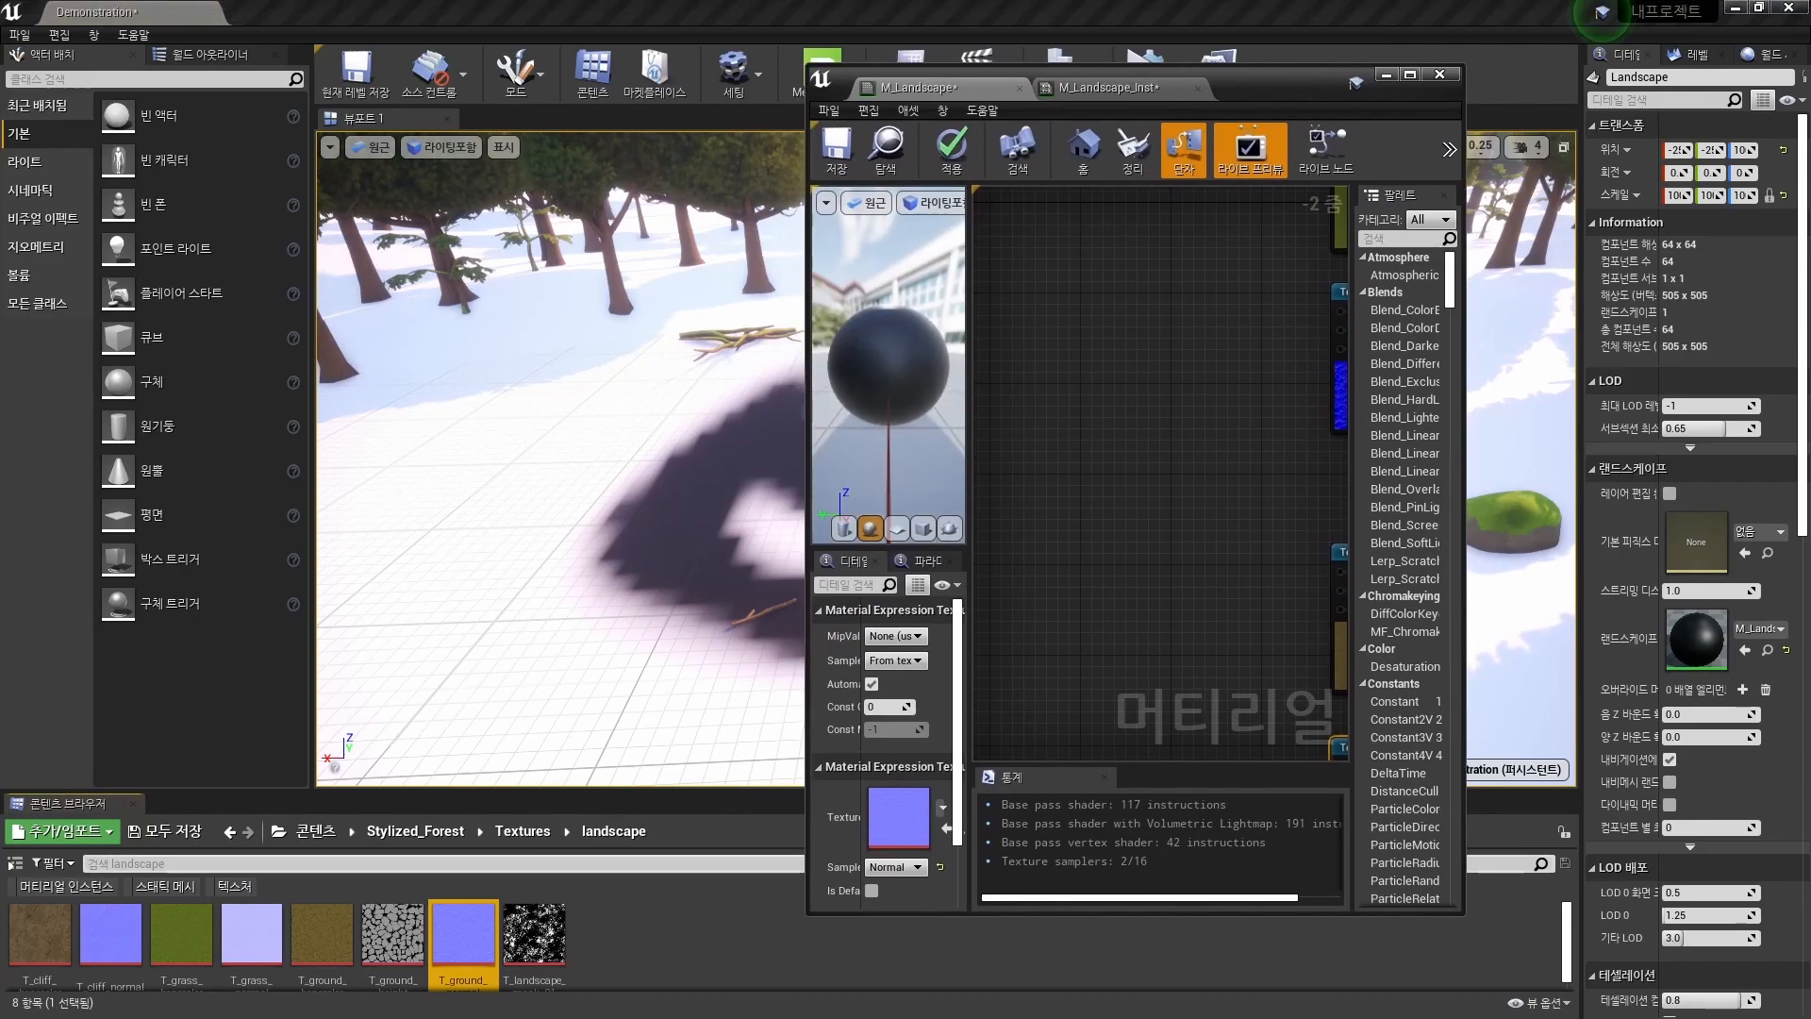
drag(462, 939, 1151, 444)
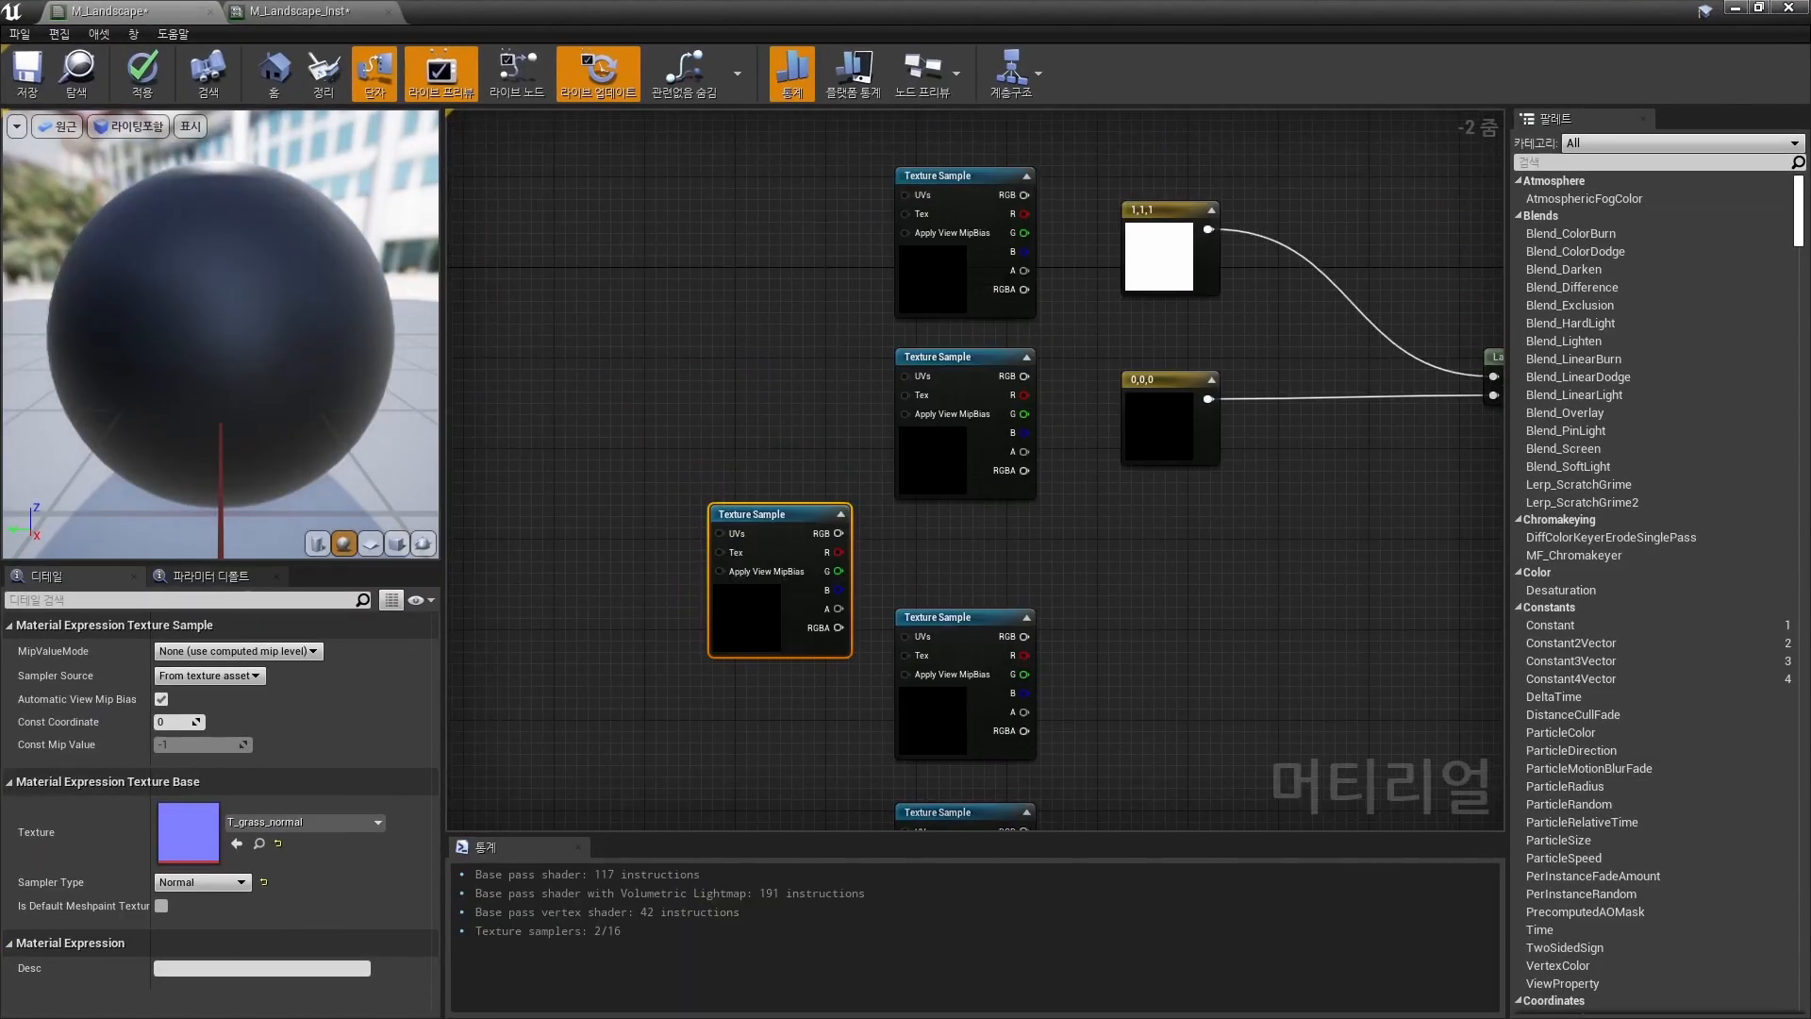
click(831, 415)
click(943, 396)
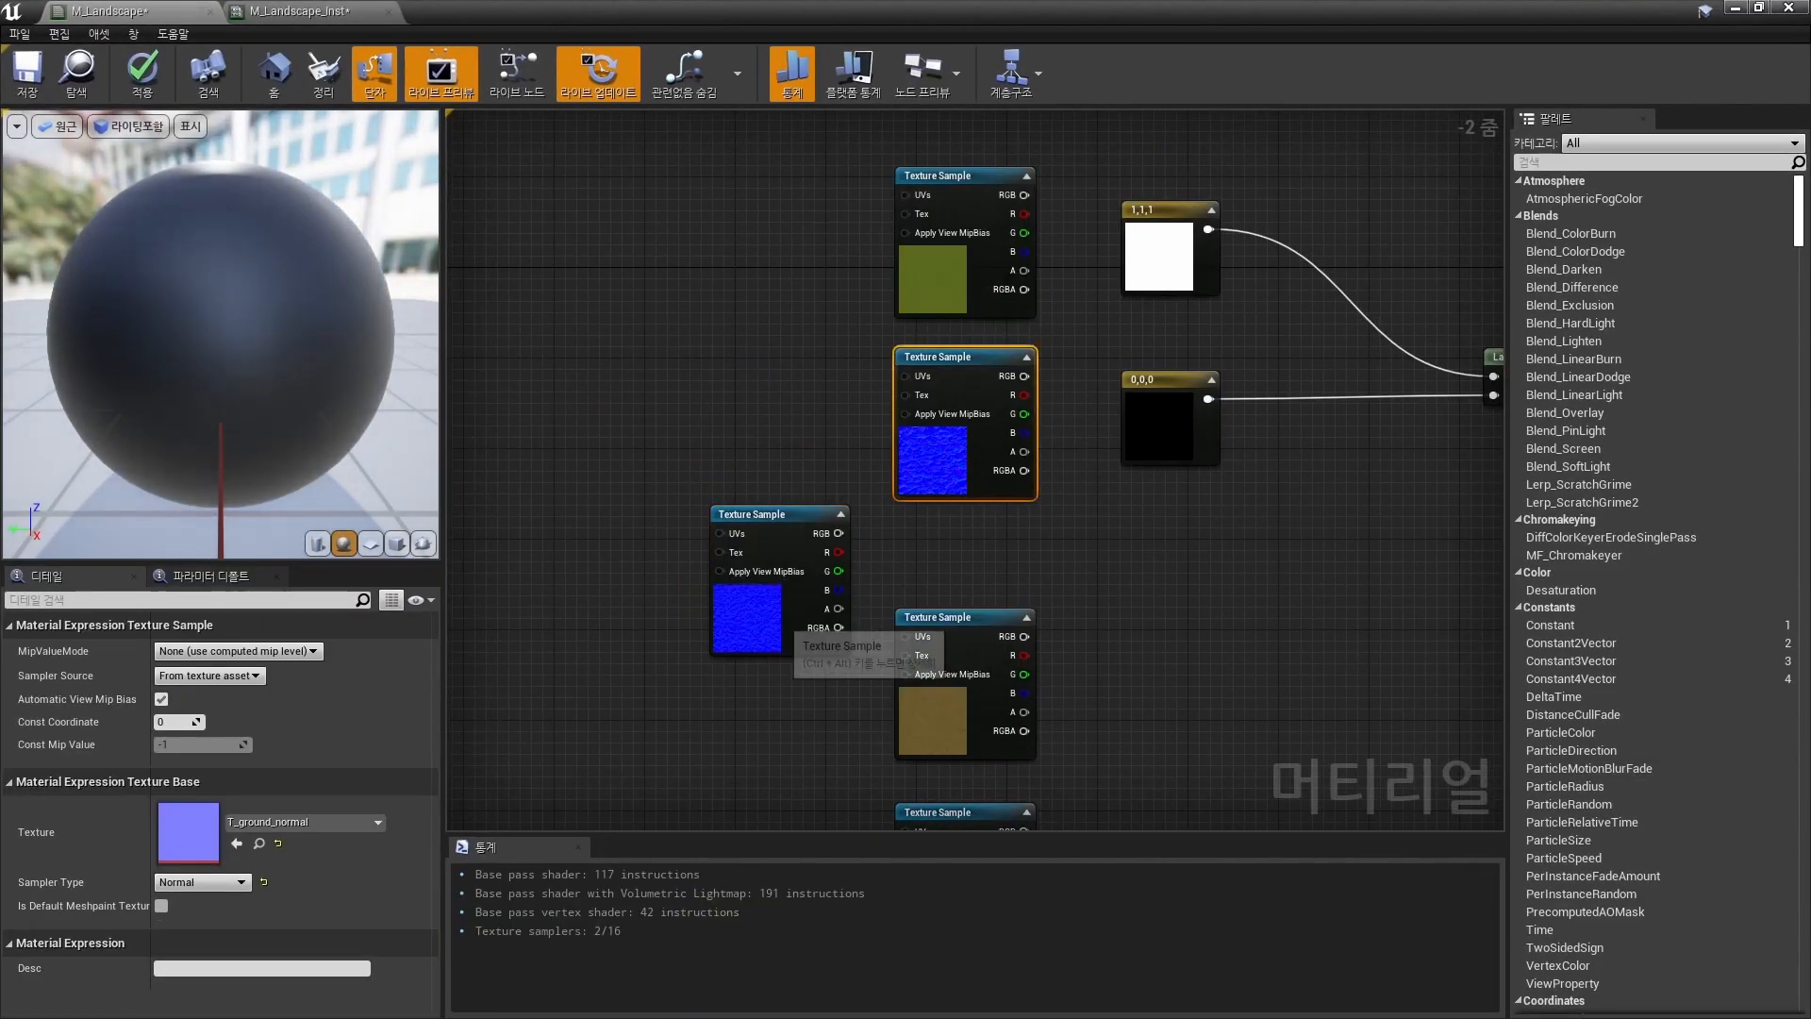
key(Delete)
drag(752, 630, 936, 473)
Delete the white and black constant nodes.
right_drag(1084, 529, 705, 574)
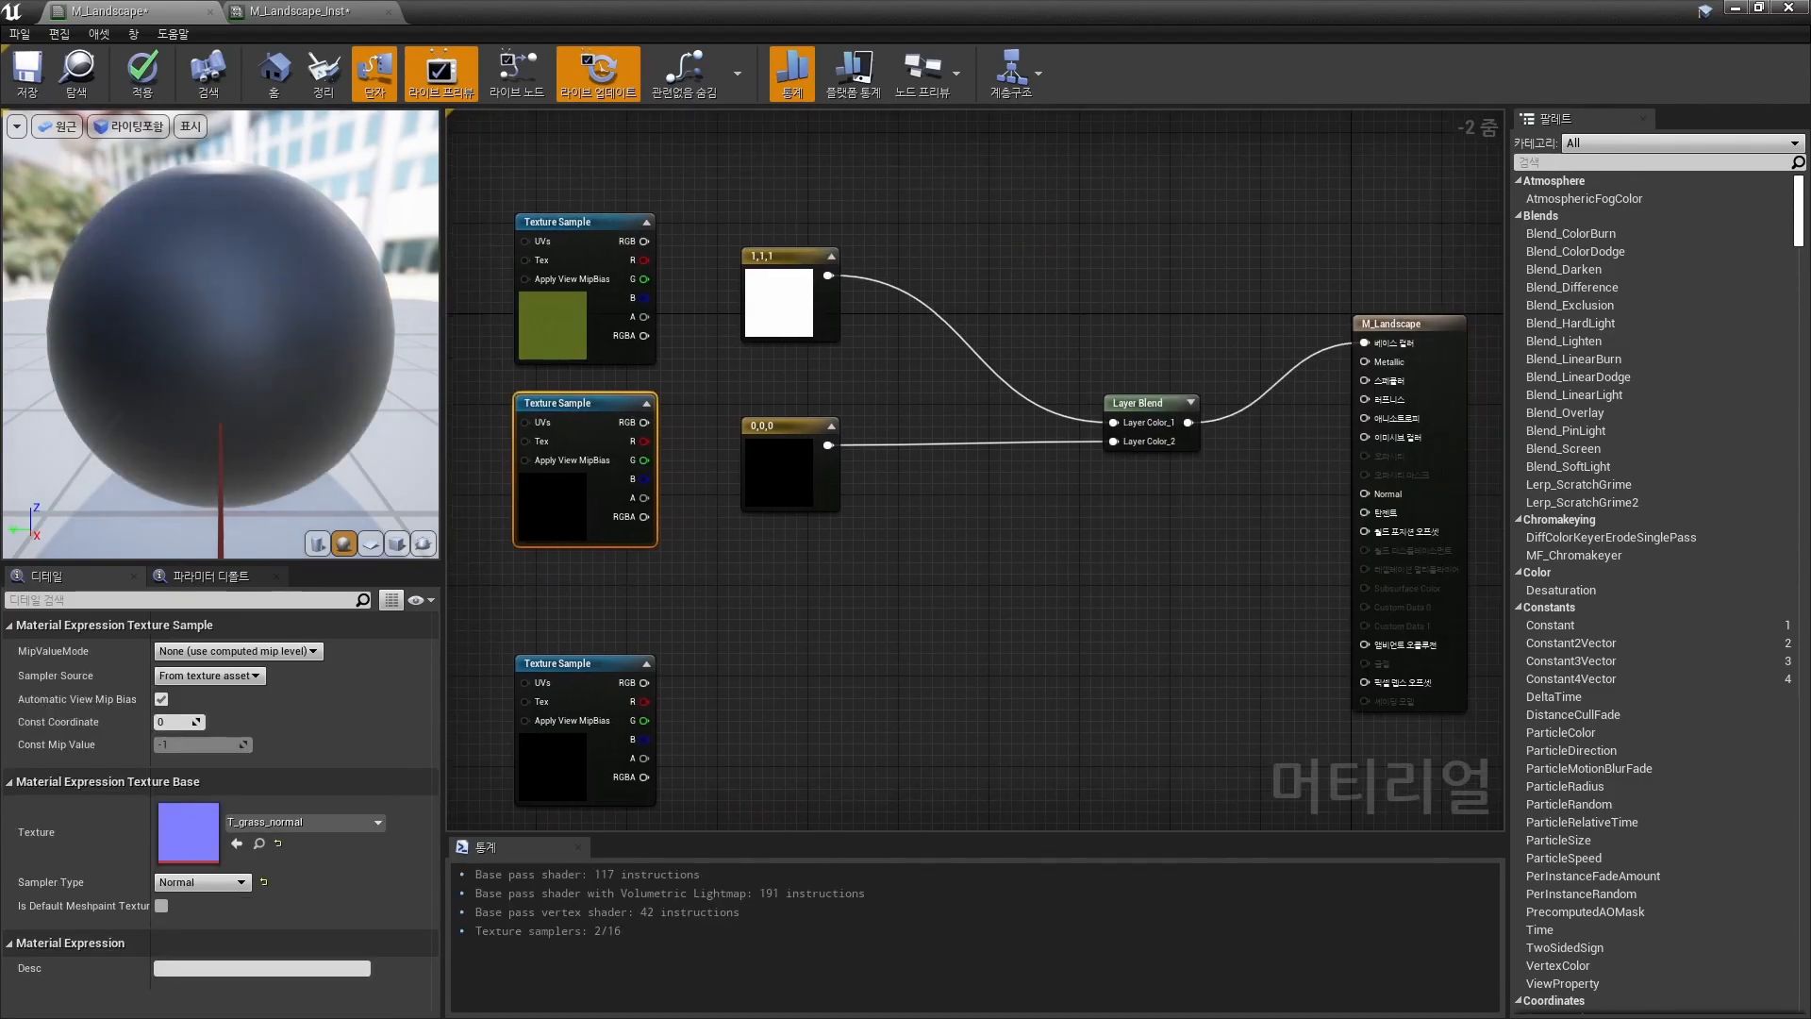
click(707, 575)
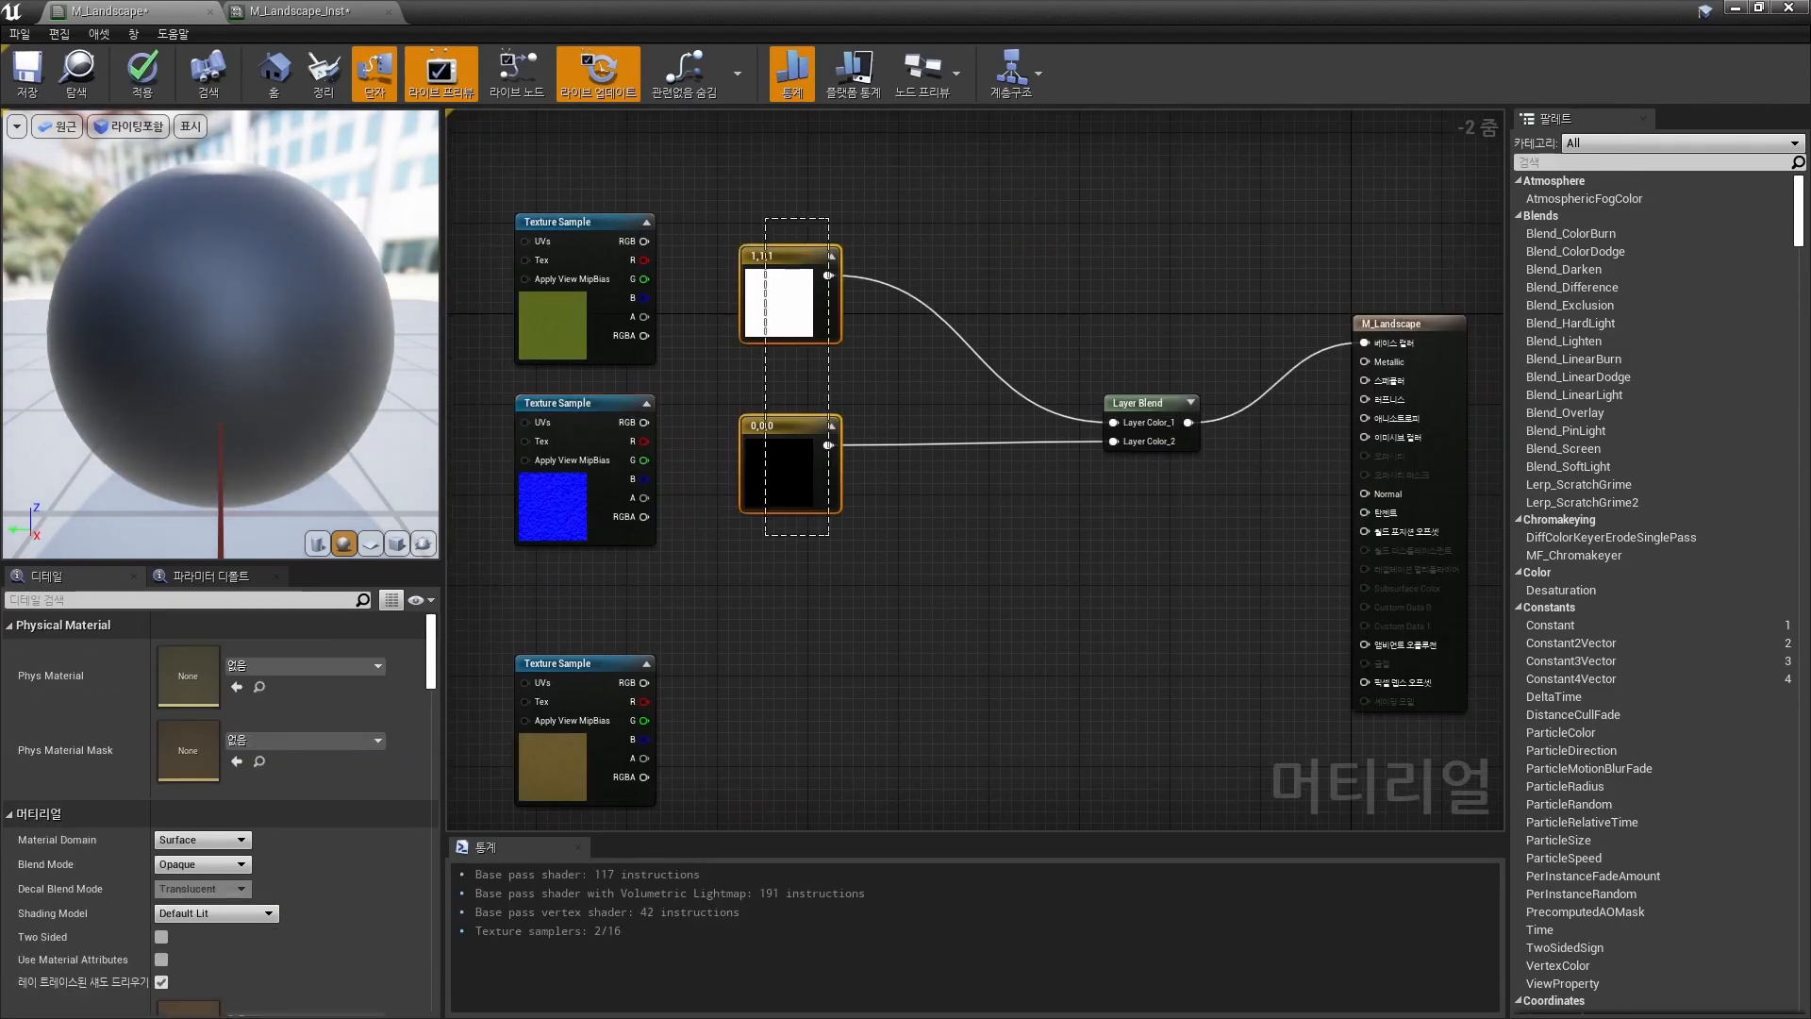
drag(828, 525, 830, 527)
key(Delete)
Connect T_grass_basecolor to Layer Color_1 and T_ground_basecolor to Layer Color_2 of the Layer Blend, and apply the material.
right_drag(849, 514, 871, 469)
drag(666, 196, 1134, 377)
drag(666, 637, 1136, 397)
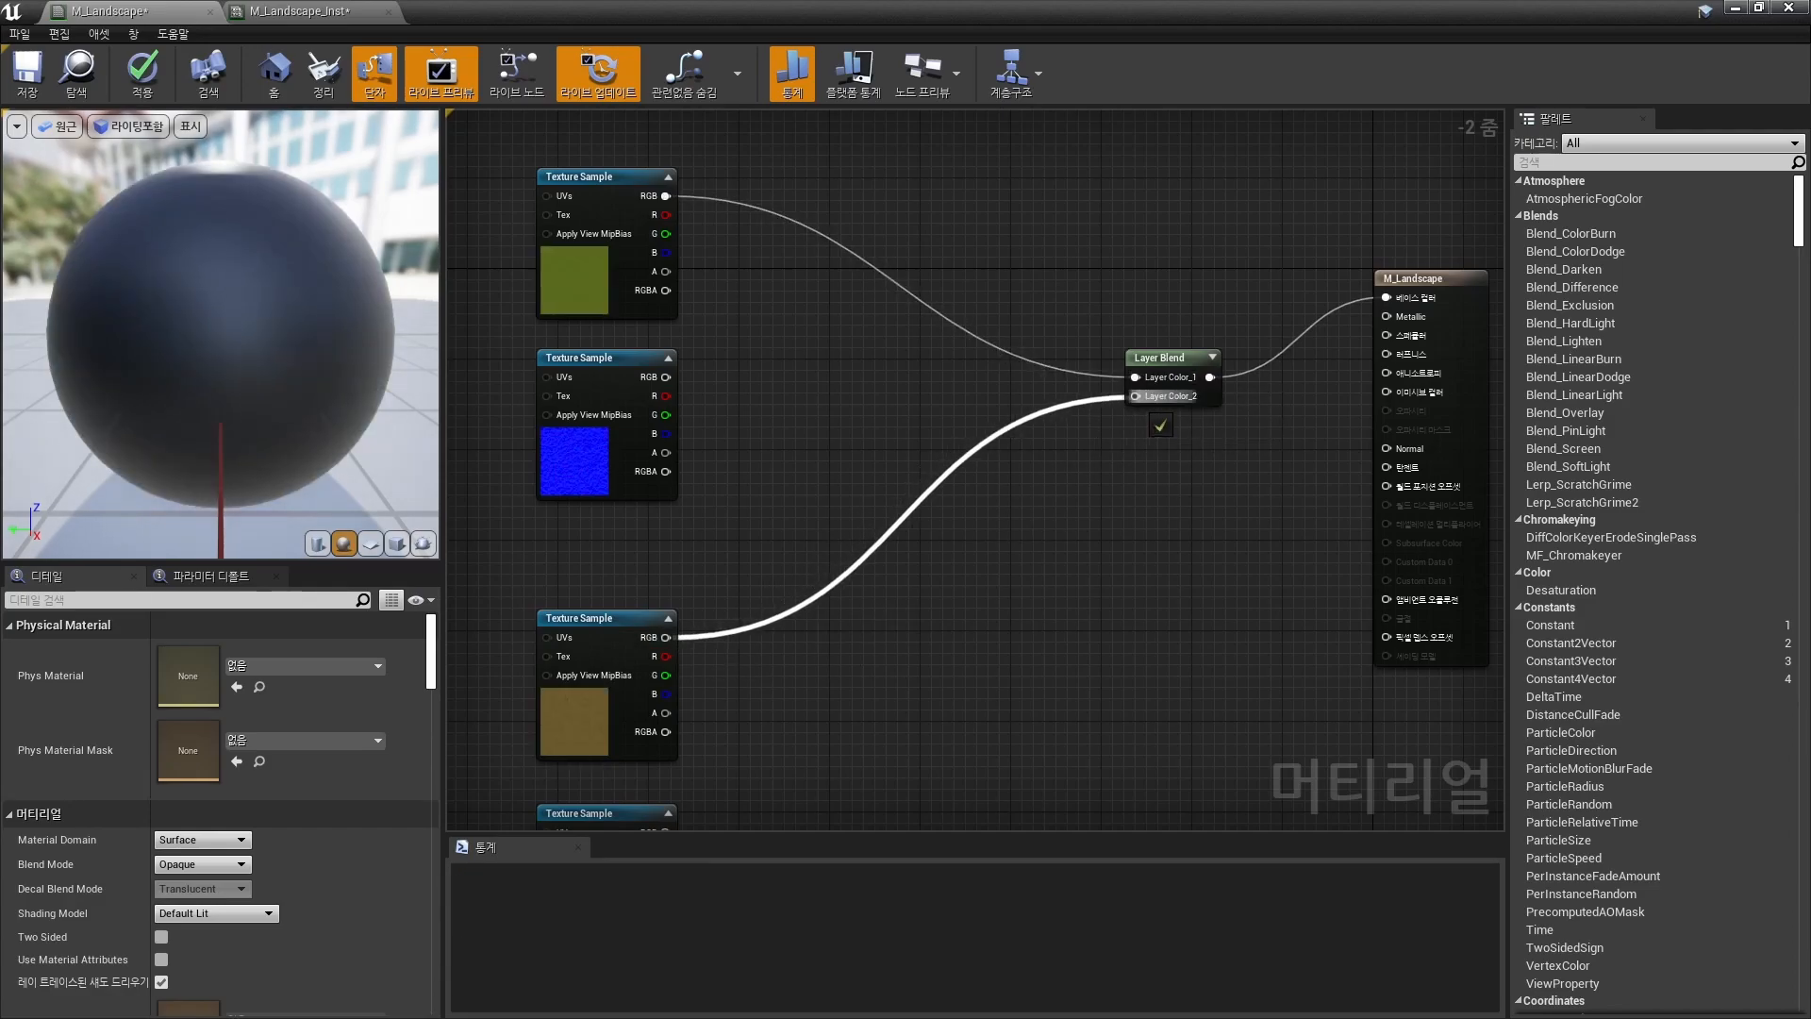
click(142, 75)
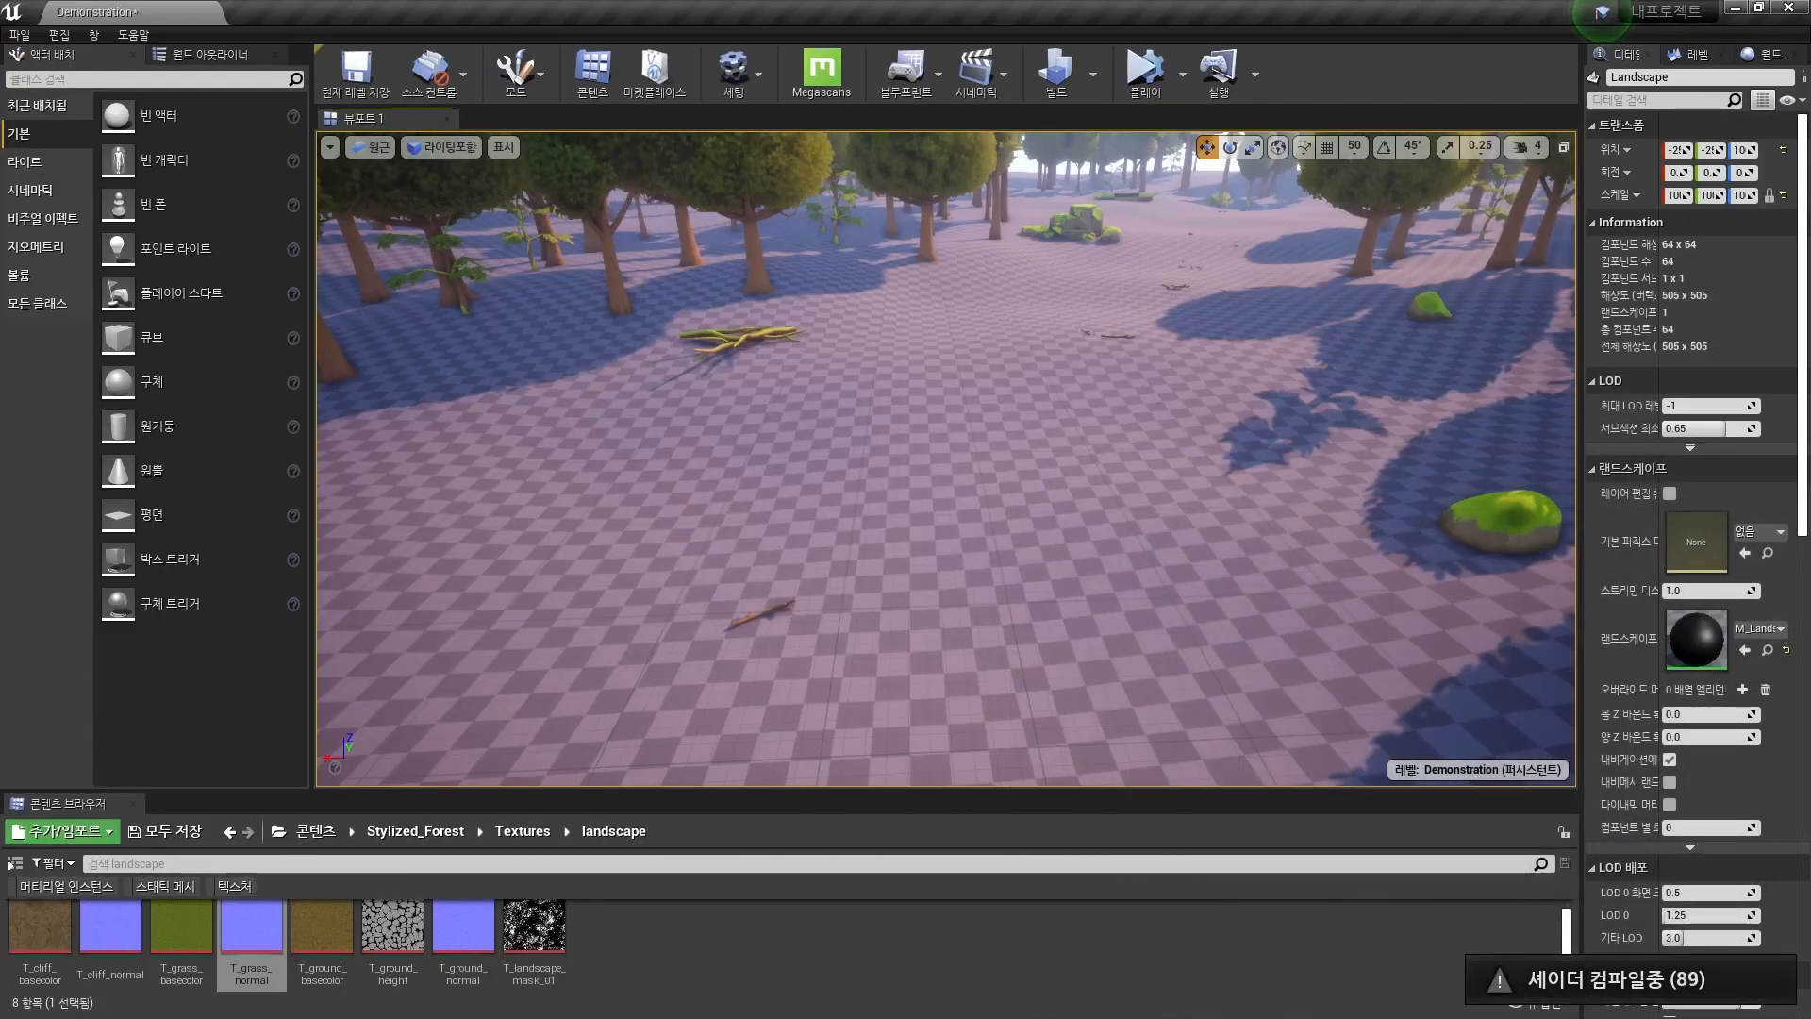
Inspect the textured terrain in the level, switching between the unlit and lit view modes.
mouse_move(943, 453)
right_down()
mouse_move(920, 455)
mouse_move(905, 516)
mouse_move(915, 624)
right_up()
click(502, 147)
click(542, 227)
mouse_move(906, 453)
right_down()
mouse_move(912, 321)
mouse_move(898, 557)
mouse_move(471, 495)
mouse_move(406, 542)
right_up()
key(alt+3)
key(alt+4)
Return to landscape mode and paint a patch of Color_2 onto the grass beyond the dirt area.
key(shift+2)
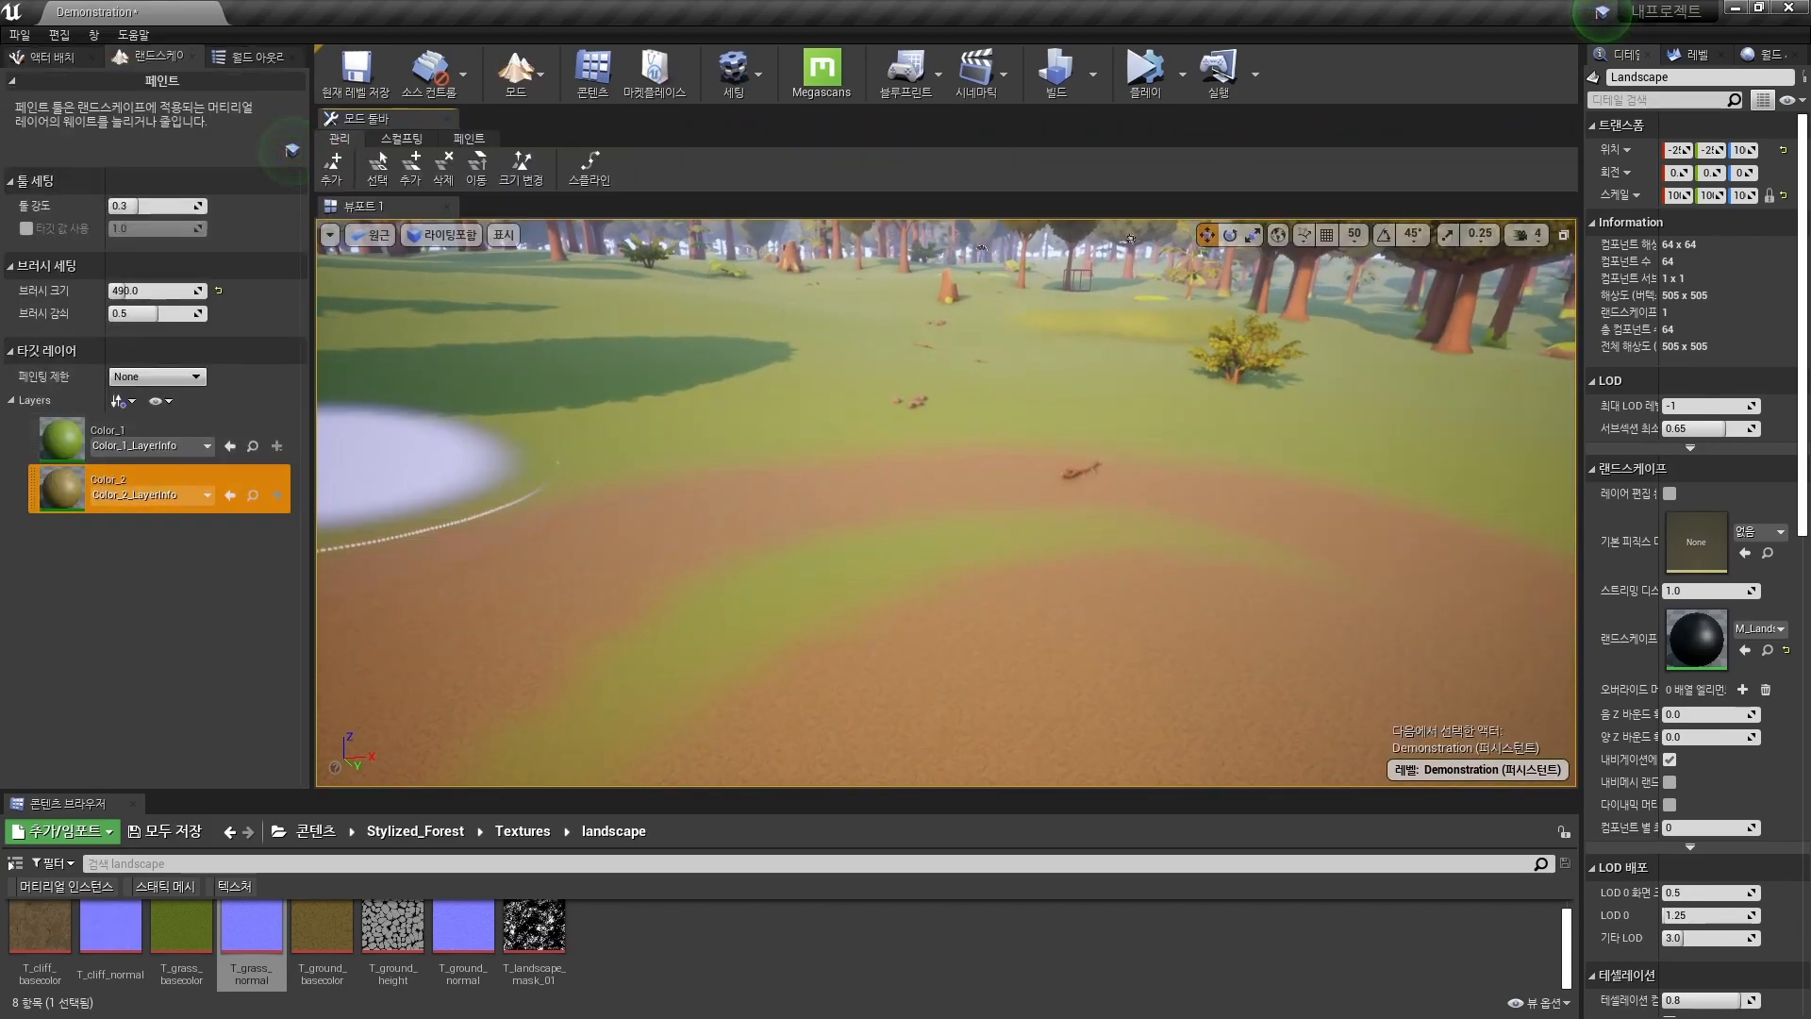
drag(802, 472, 779, 428)
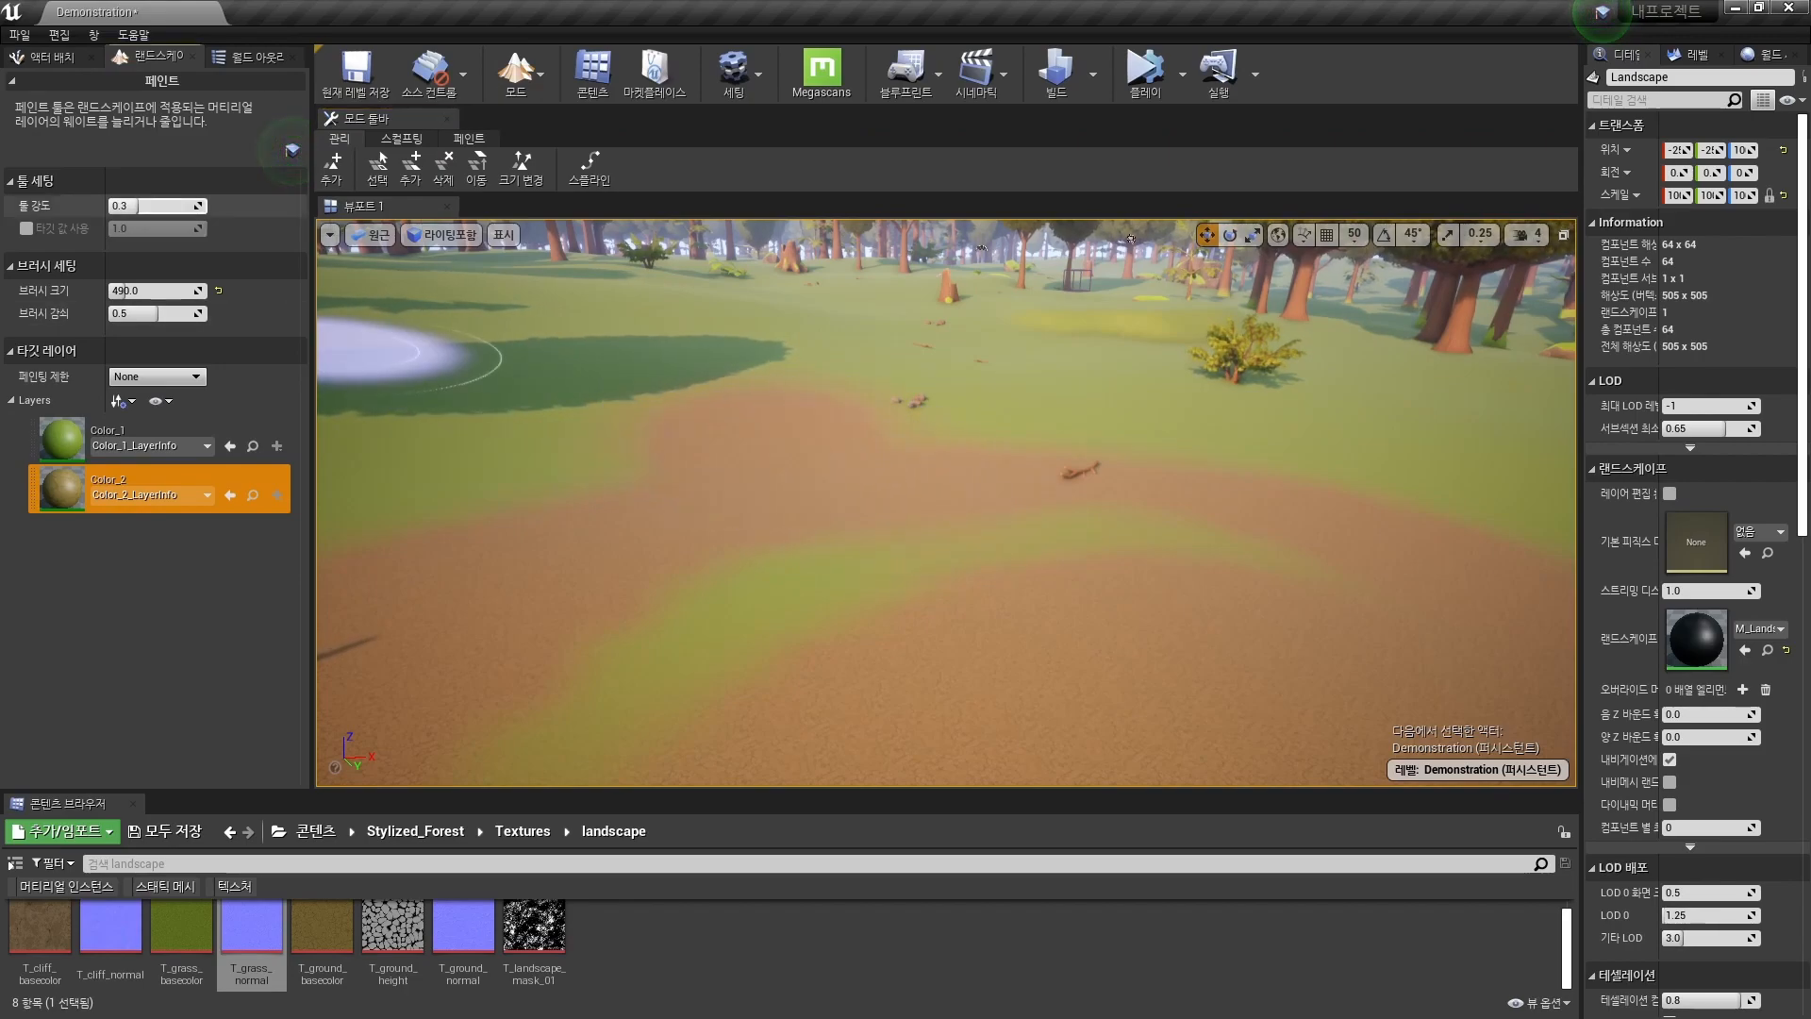
Reduce the brush size and paint narrower Color_2 strokes across the grass.
right_drag(481, 298, 377, 294)
key(bracketleft)
key(bracketleft)
key(bracketleft)
key(bracketleft)
key(bracketleft)
key(bracketleft)
key(bracketleft)
key(bracketleft)
key(bracketleft)
key(bracketleft)
key(bracketleft)
key(bracketleft)
key(bracketleft)
drag(687, 480, 852, 342)
mouse_move(1122, 380)
mouse_down()
mouse_move(938, 595)
mouse_move(1075, 717)
mouse_up()
right_drag(925, 622, 926, 563)
mouse_move(925, 563)
mouse_down()
mouse_move(975, 424)
mouse_move(1019, 492)
mouse_up()
key(w)
mouse_move(1075, 542)
right_down()
mouse_move(1075, 594)
mouse_move(1085, 564)
right_up()
Leave landscape mode and reopen the M_Landscape parent material through the landscape's material instance.
key(shift+1)
double_click(1696, 636)
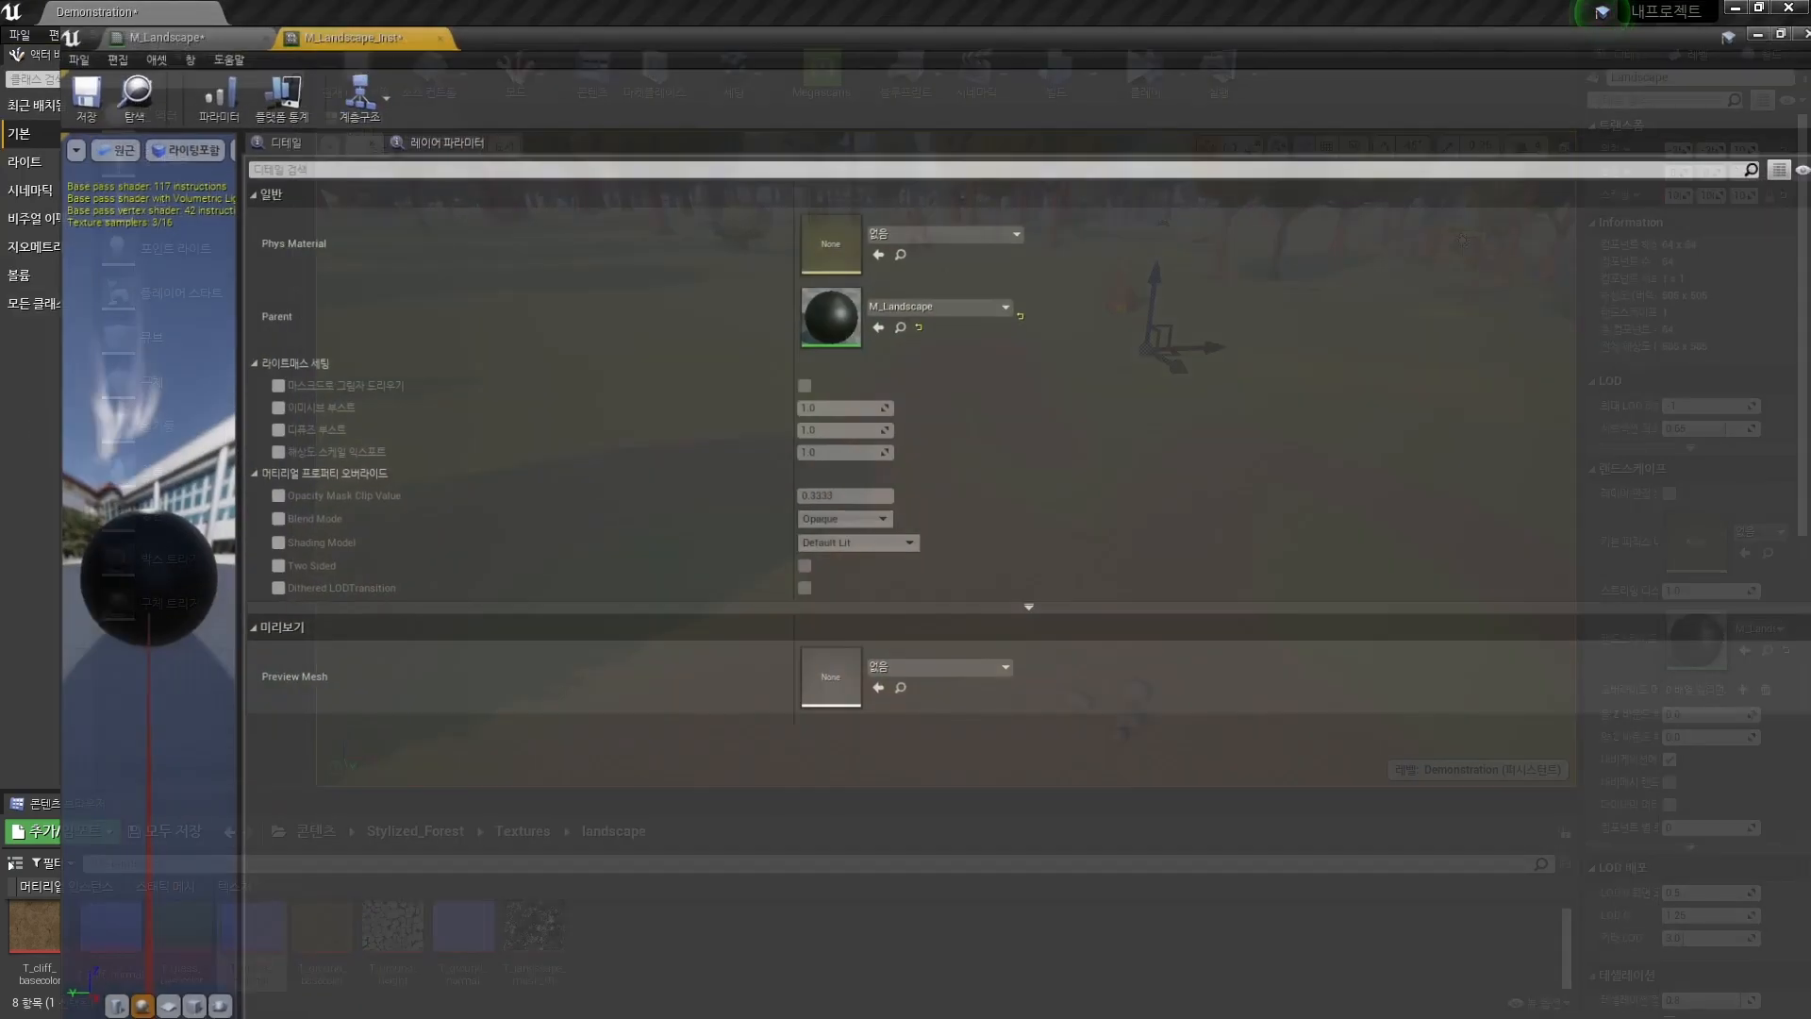
double_click(801, 301)
scroll(974, 472, down, 1)
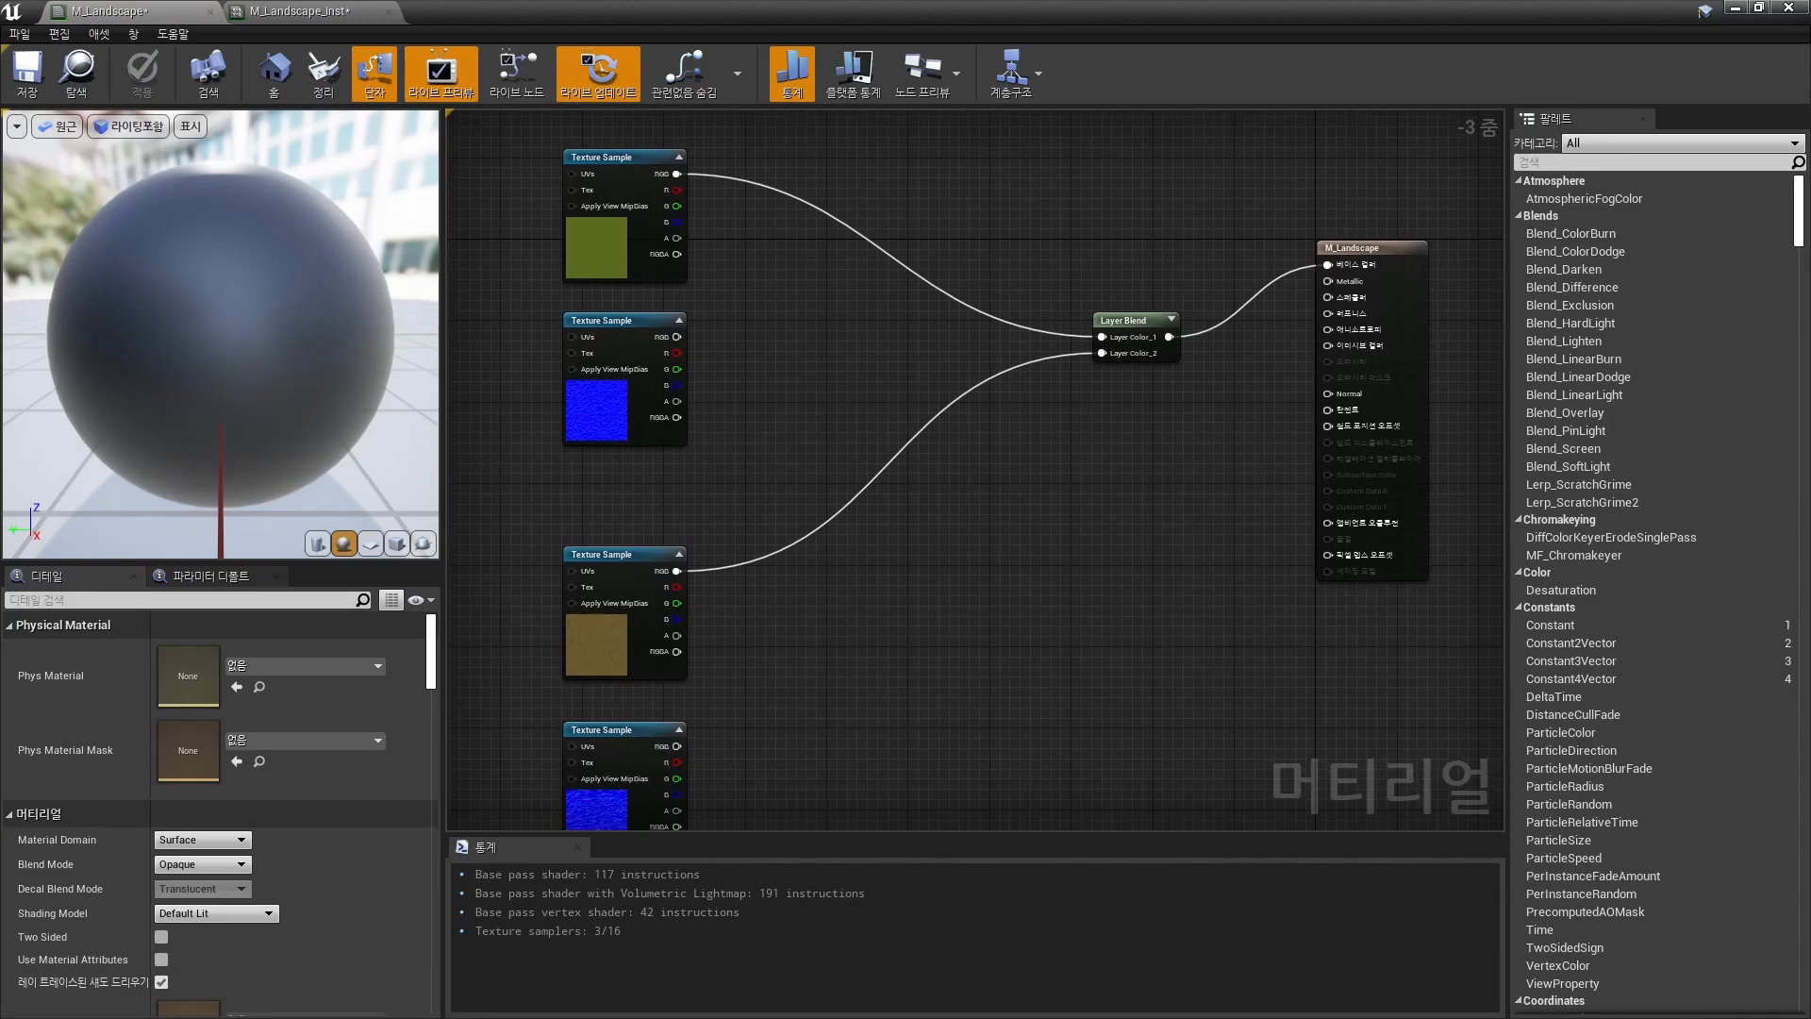
right_click(1116, 454)
text(landscap)
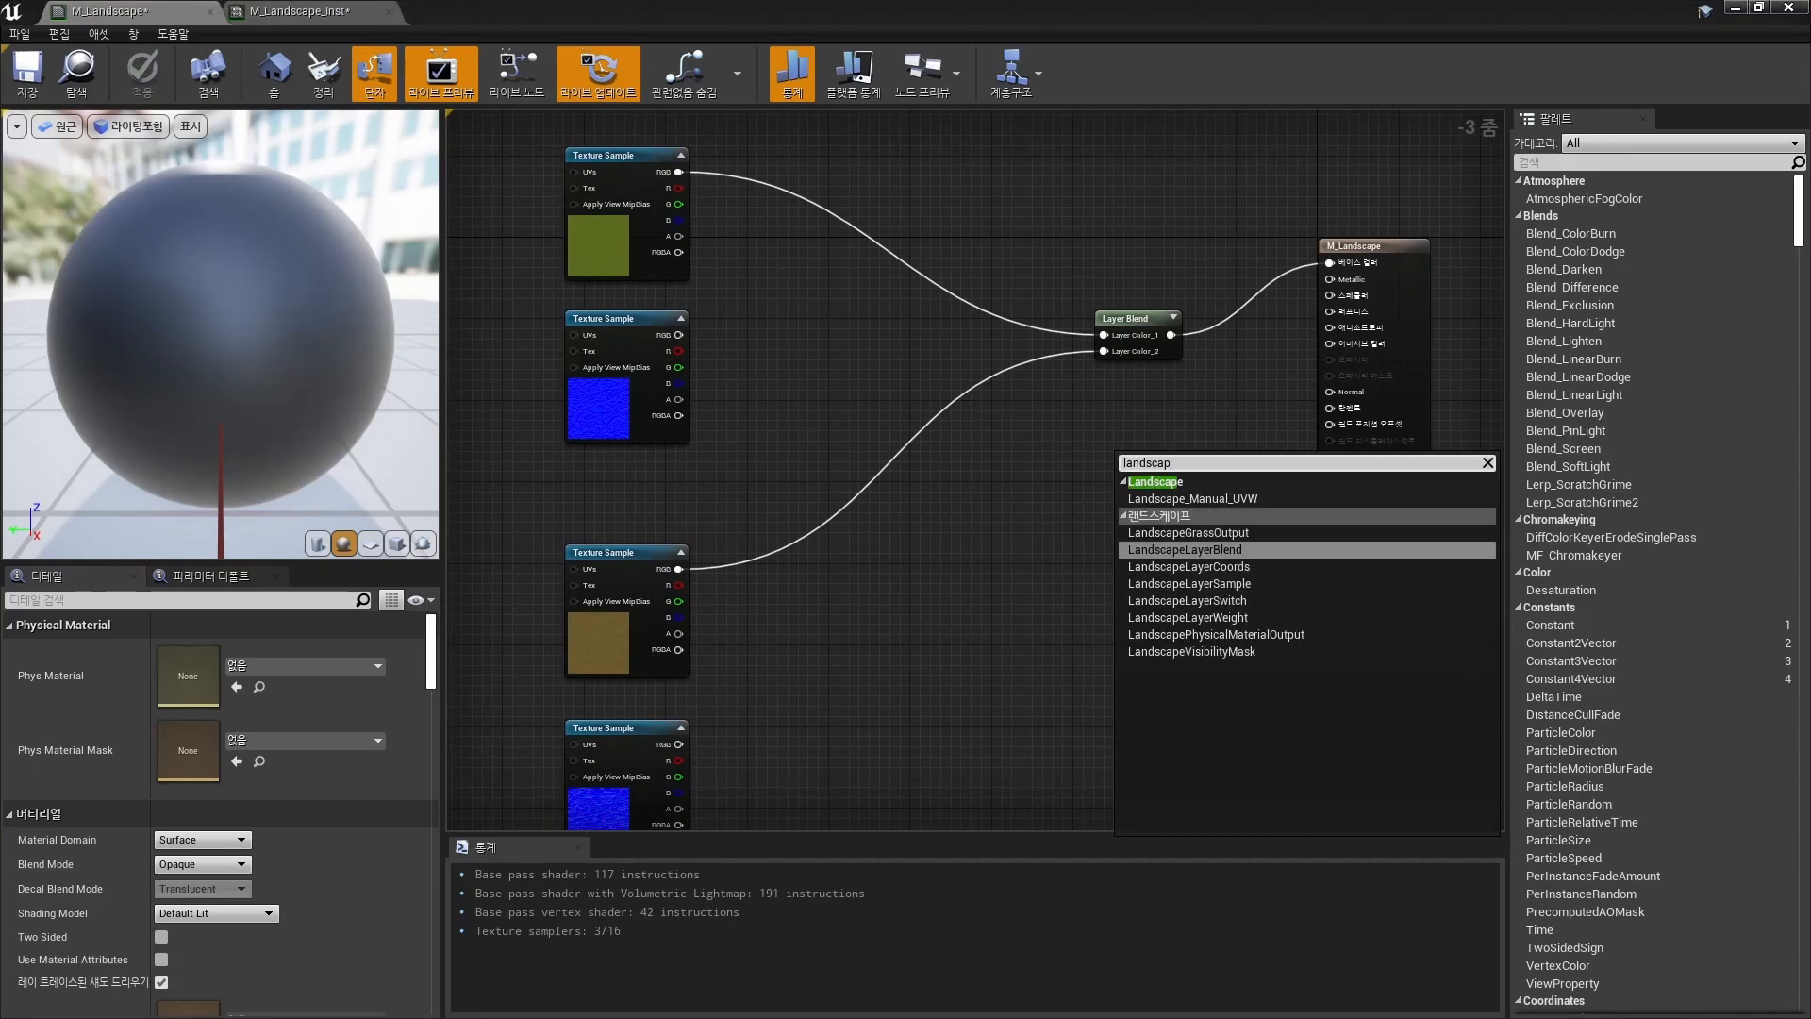
key(Return)
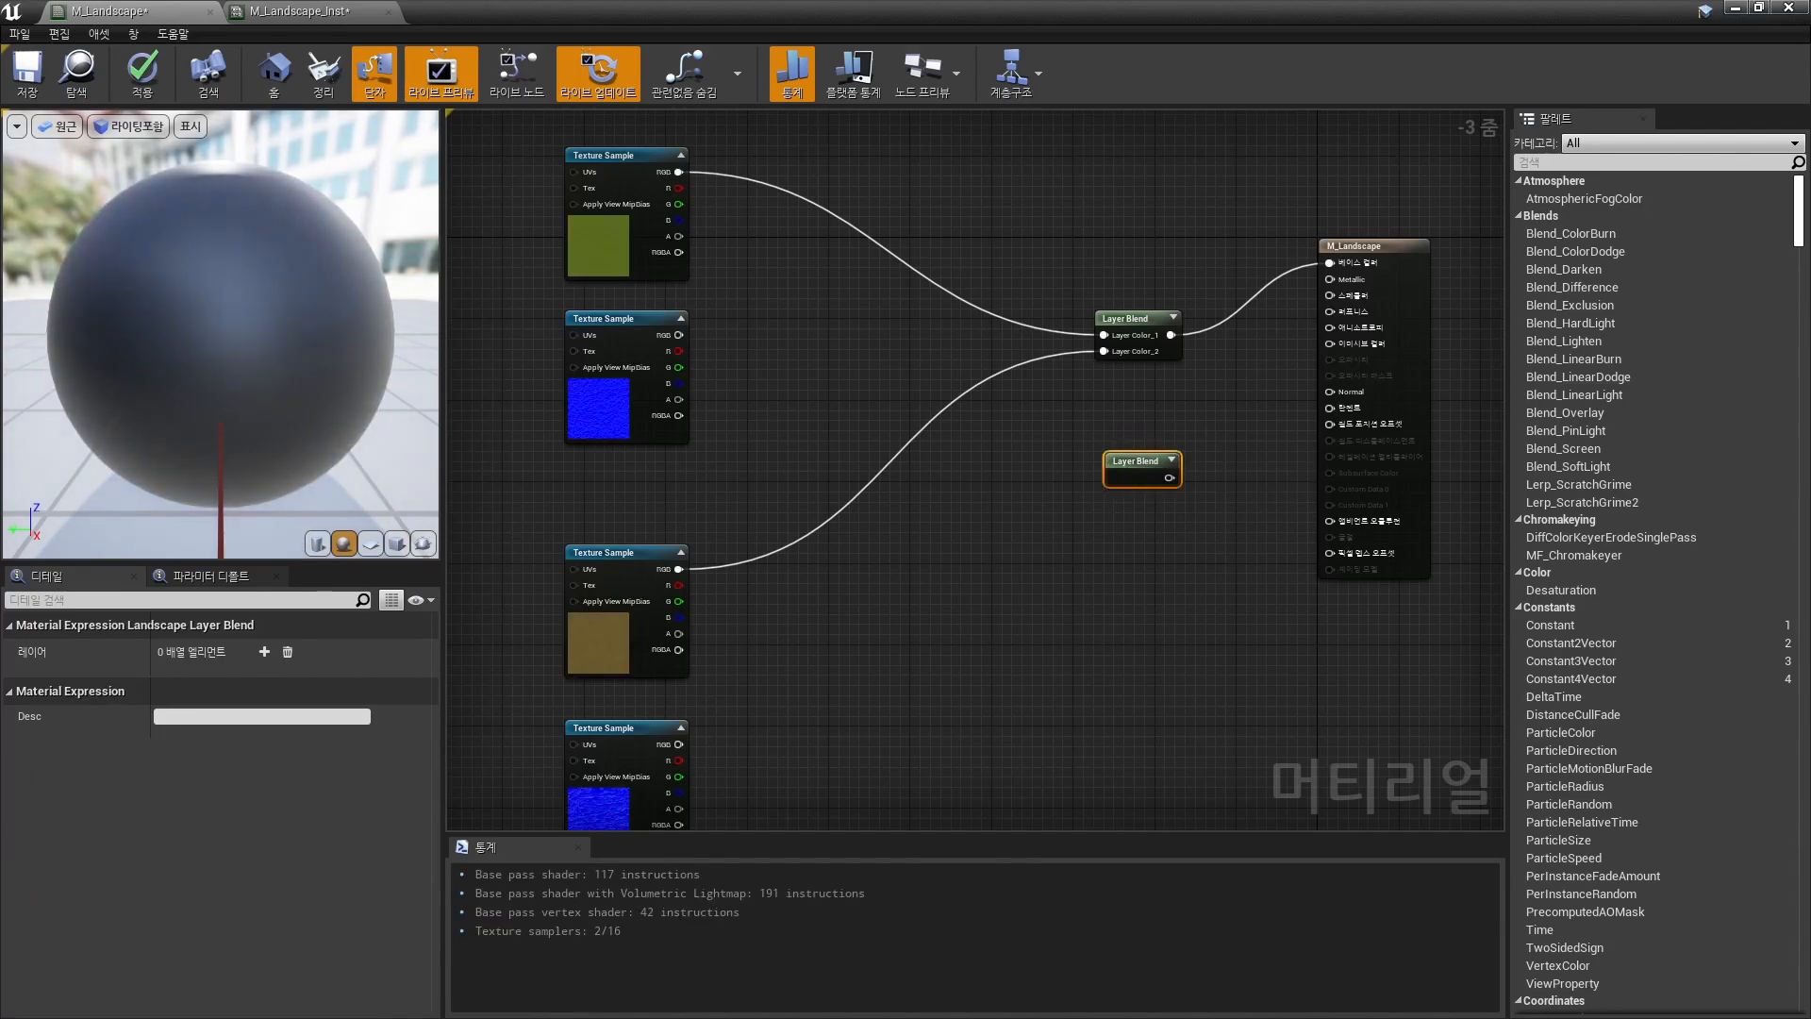
key(Delete)
Duplicate the Layer Blend, route the grass and ground normal textures through the copy into M_Landscape's Normal input, and apply the material.
click(1145, 353)
drag(1193, 415, 1132, 466)
drag(675, 335, 1103, 467)
drag(678, 744, 1330, 391)
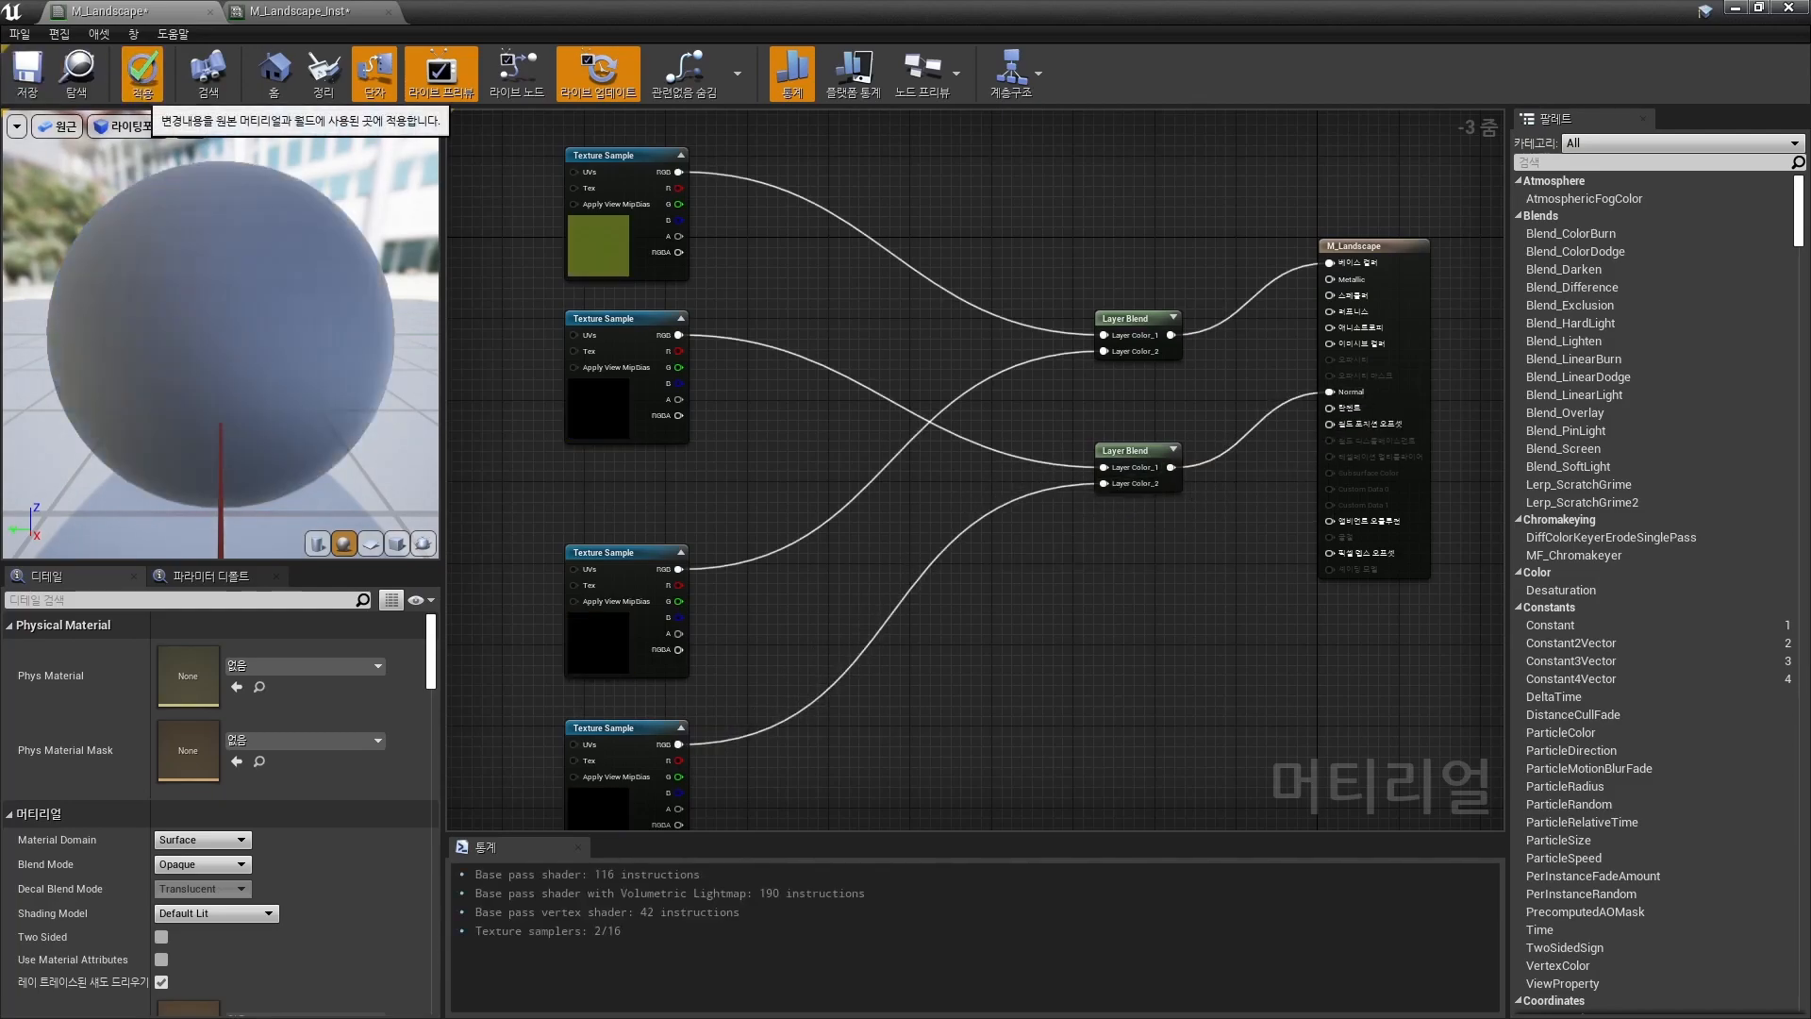
click(142, 83)
click(1736, 8)
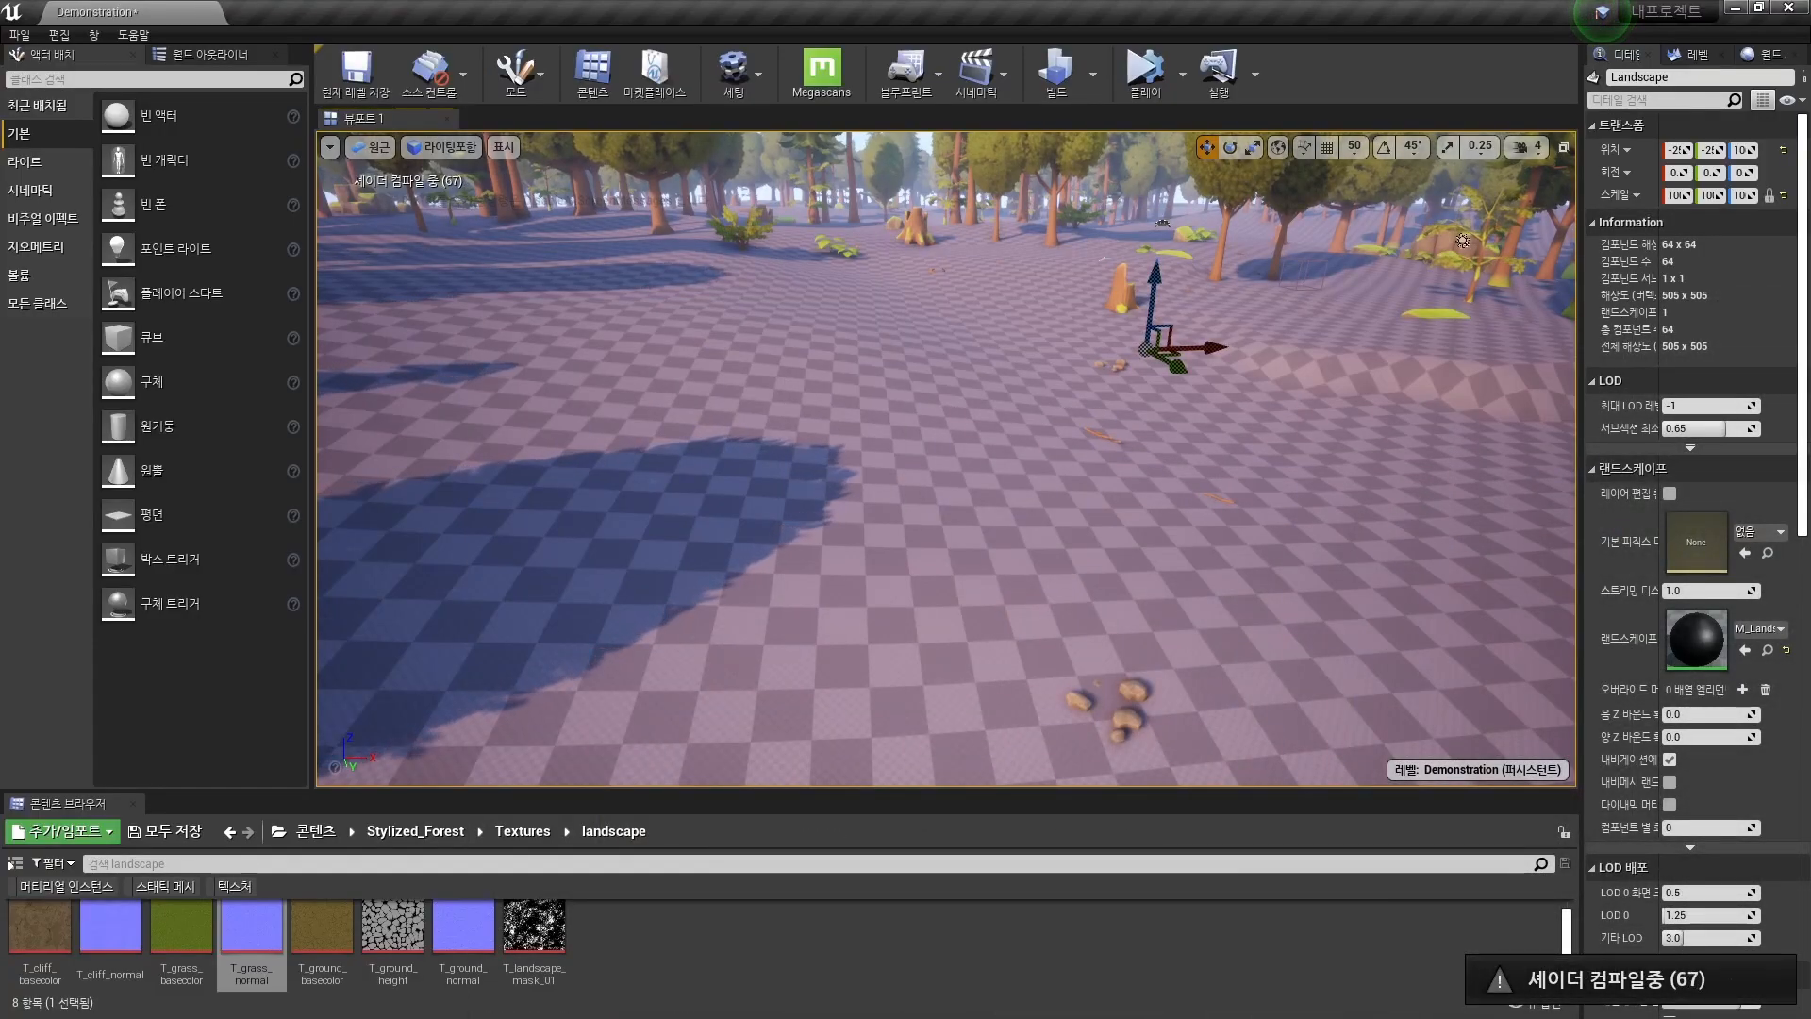
Inspect the terrain's surface detail in the lighting-related view modes and return to the lit view.
right_drag(946, 459, 882, 557)
key(alt+6)
key(alt+7)
key(alt+5)
key(alt+4)
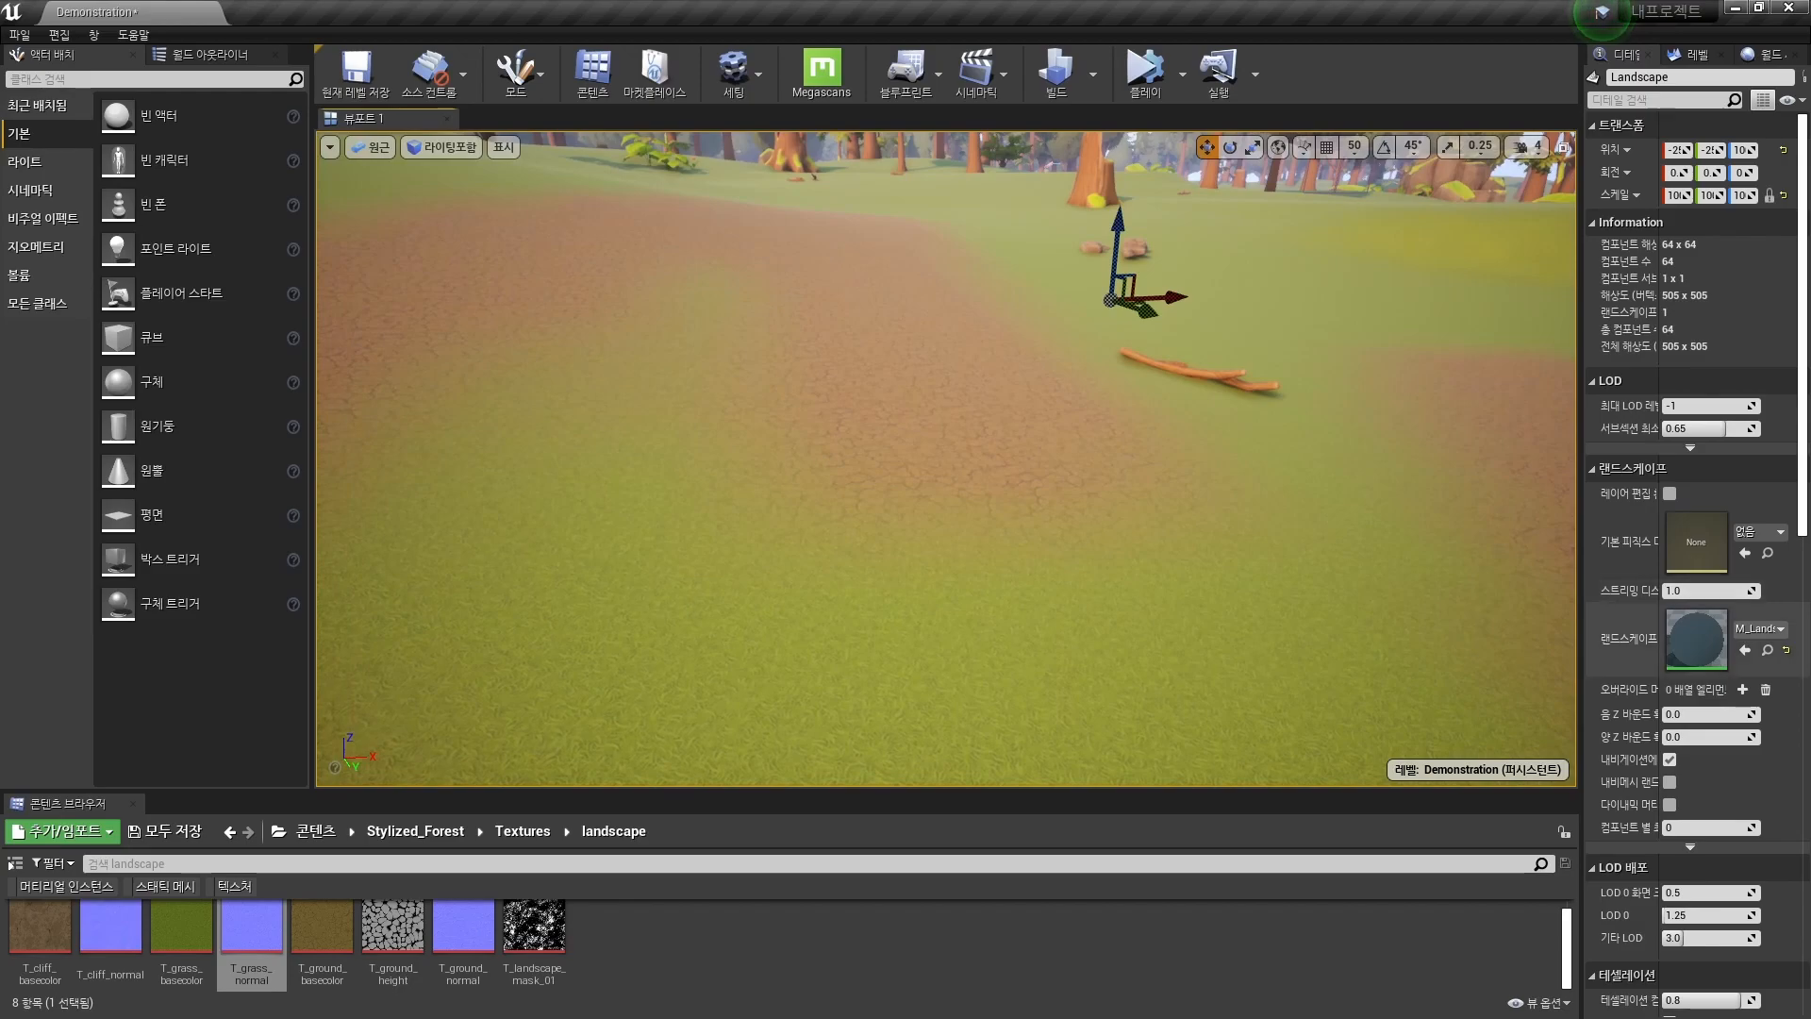
Open the M_Landscape material graph again from the landscape's material instance.
double_click(1696, 639)
double_click(788, 296)
scroll(956, 497, down, 1)
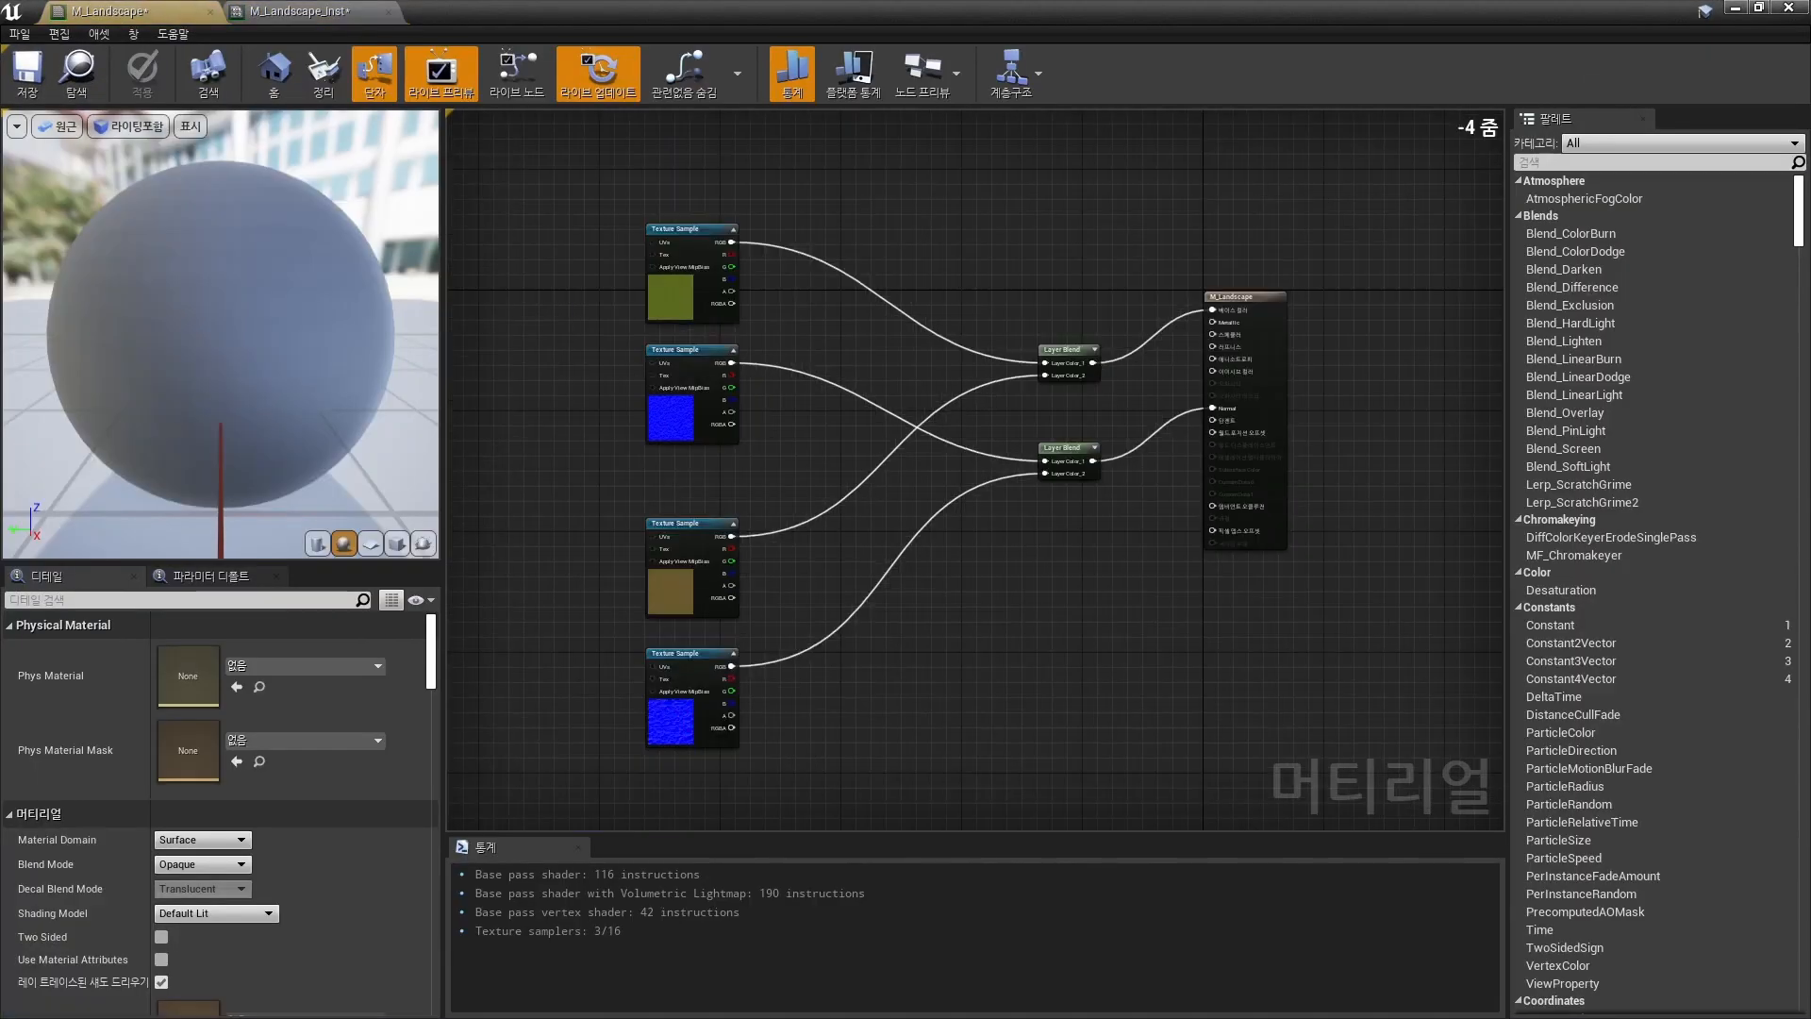
Add a LandscapeLayerCoords node and place it ahead of the grass texture samples.
right_drag(956, 497, 1114, 516)
right_click(559, 416)
text(landscape)
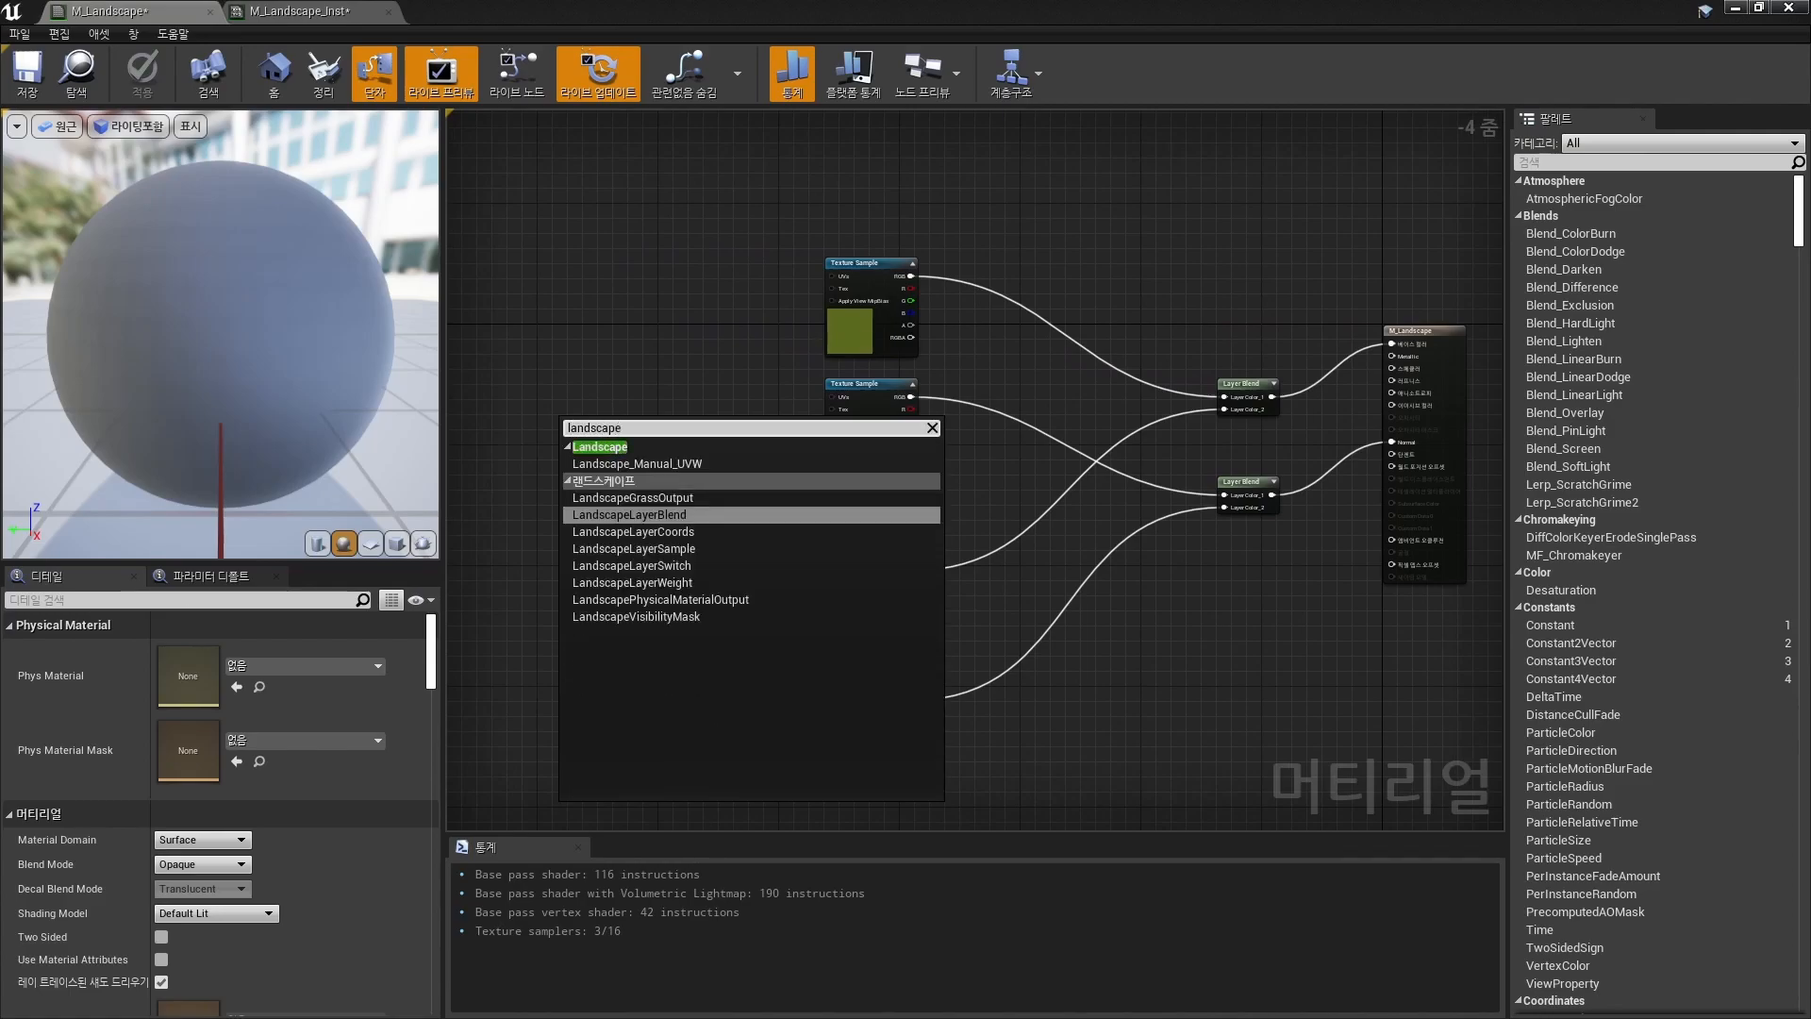
key(Down)
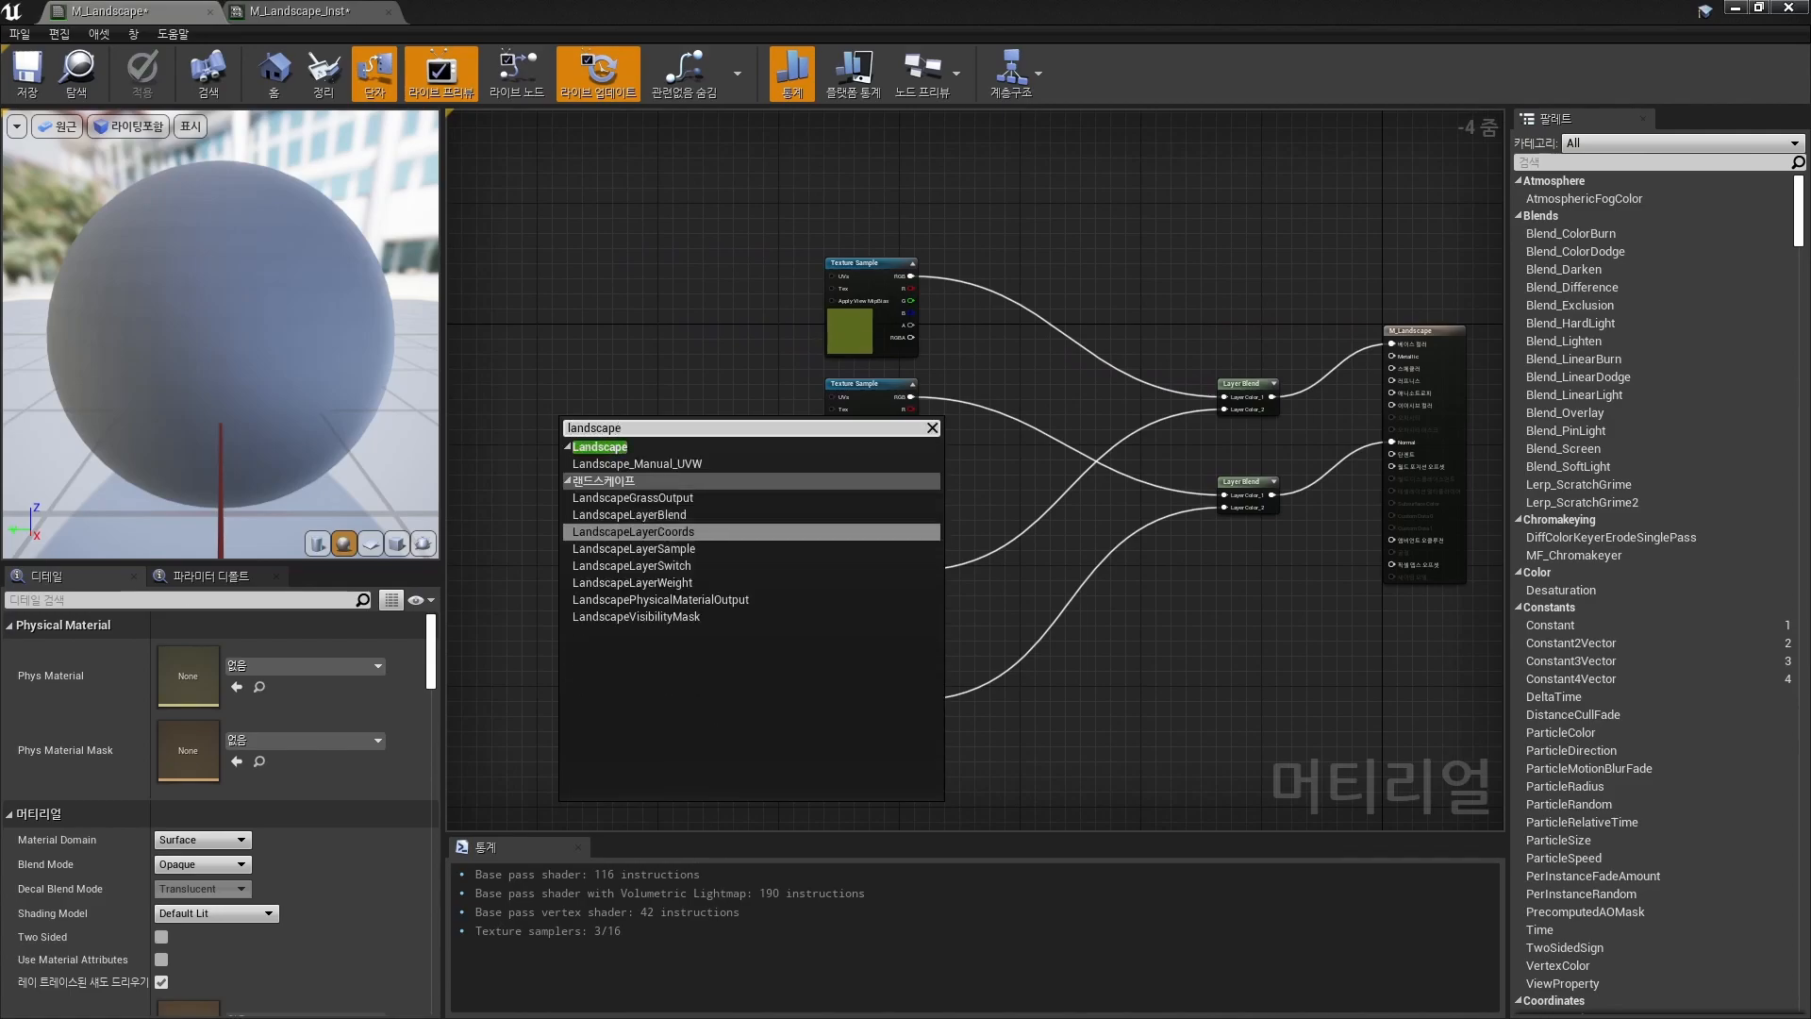
key(Return)
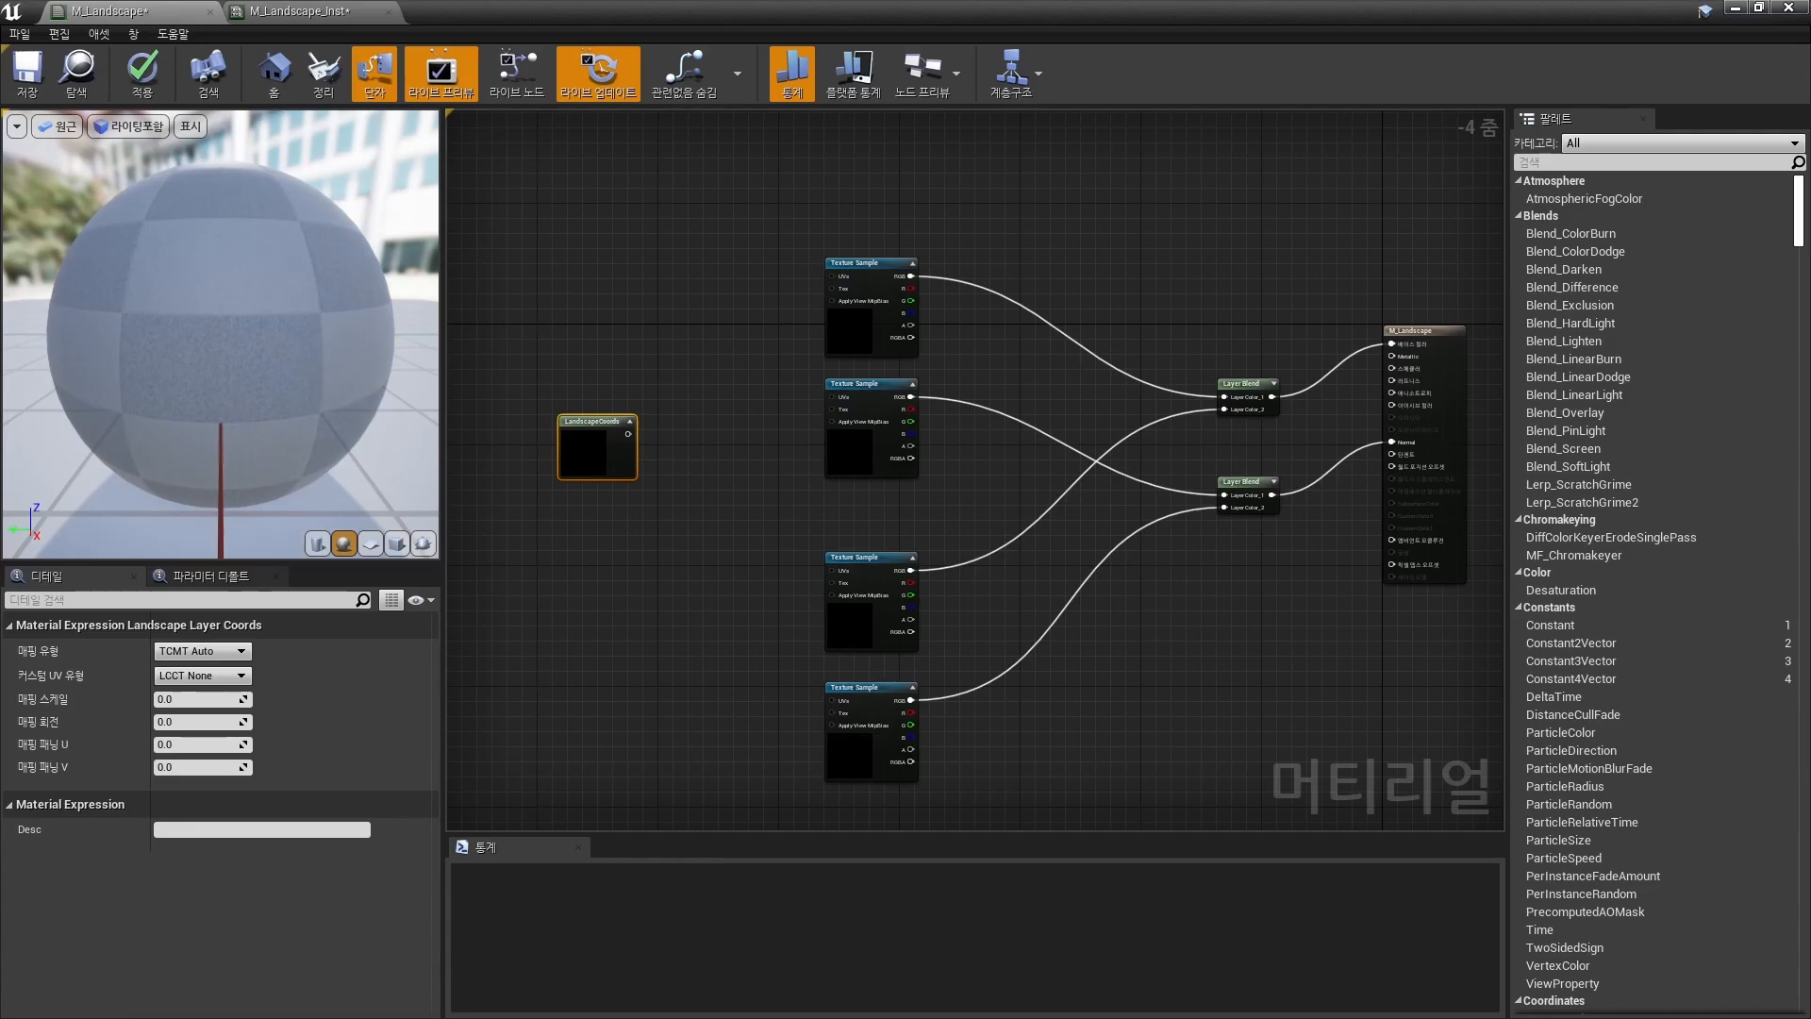
right_drag(610, 458, 731, 463)
scroll(731, 463, up, 2)
click(791, 464)
drag(726, 457, 649, 331)
right_drag(694, 329, 736, 447)
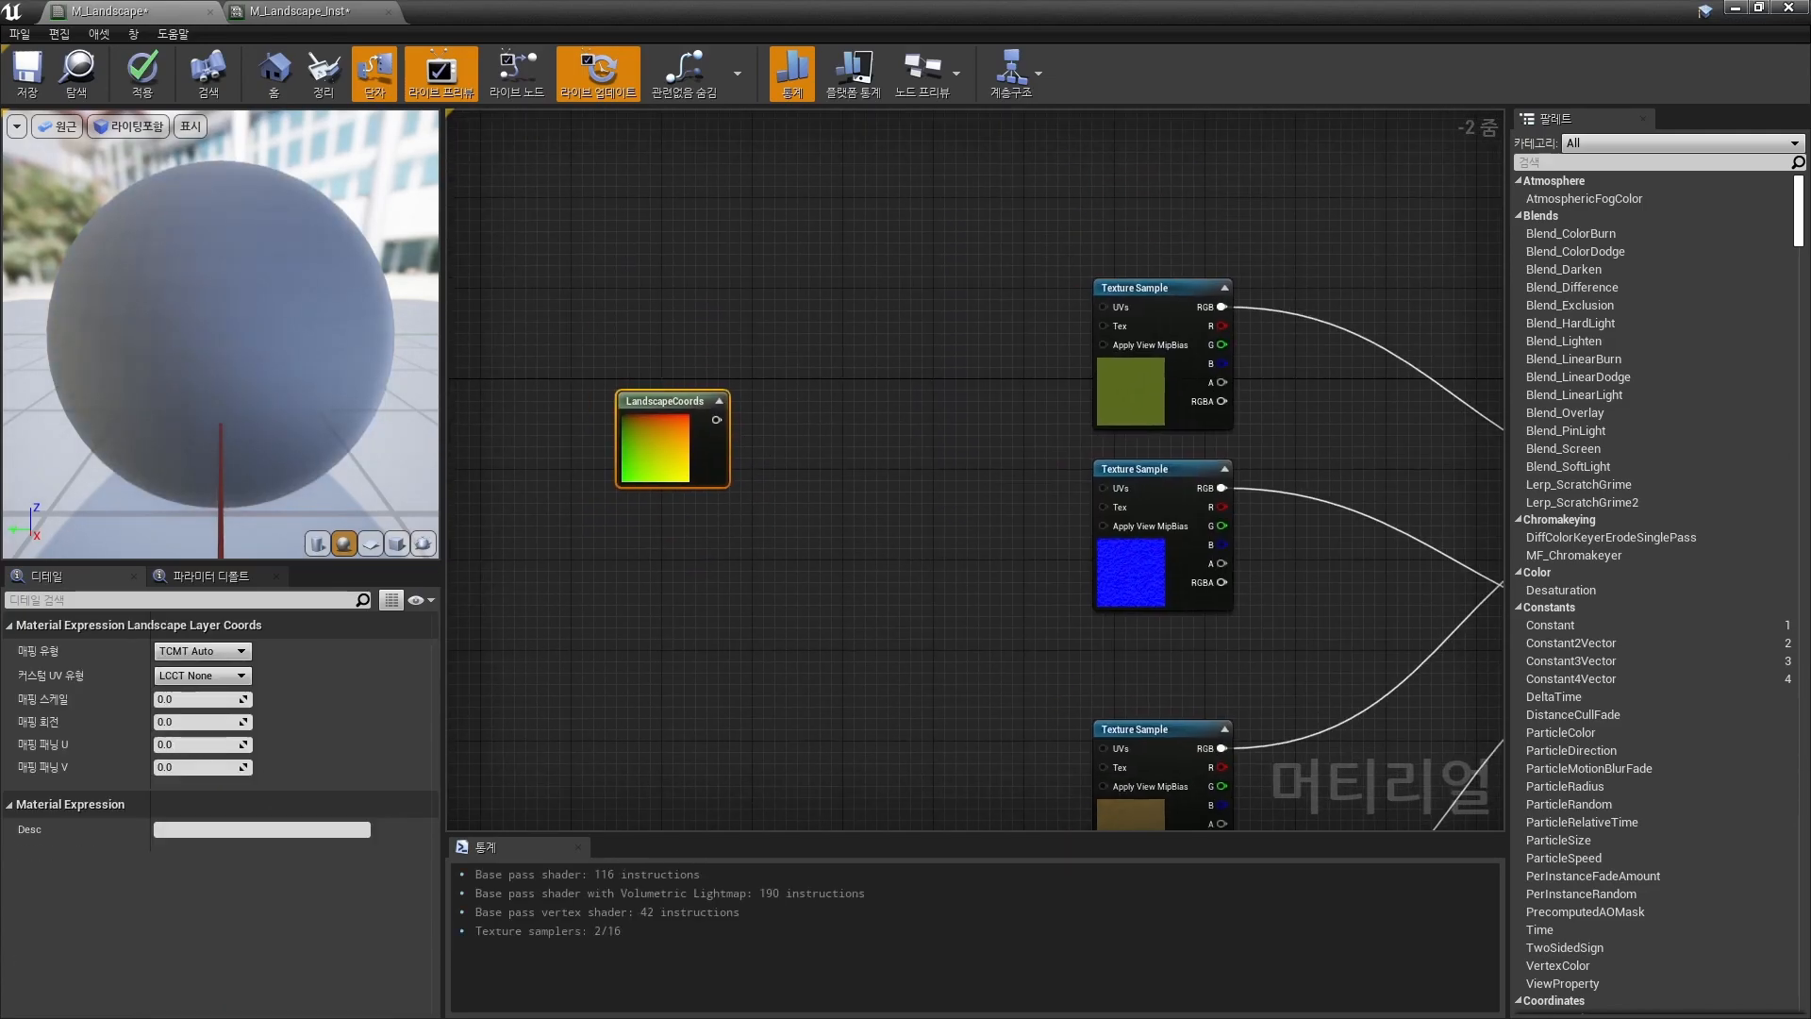
Multiply the LandscapeCoords by a new Constant and connect the Multiply output to the UVs of both grass texture samples.
key(m)
click(800, 418)
key(1)
click(738, 529)
drag(837, 425, 850, 436)
drag(779, 528, 1103, 306)
drag(867, 454, 1103, 488)
right_drag(986, 571, 1068, 486)
click(1067, 486)
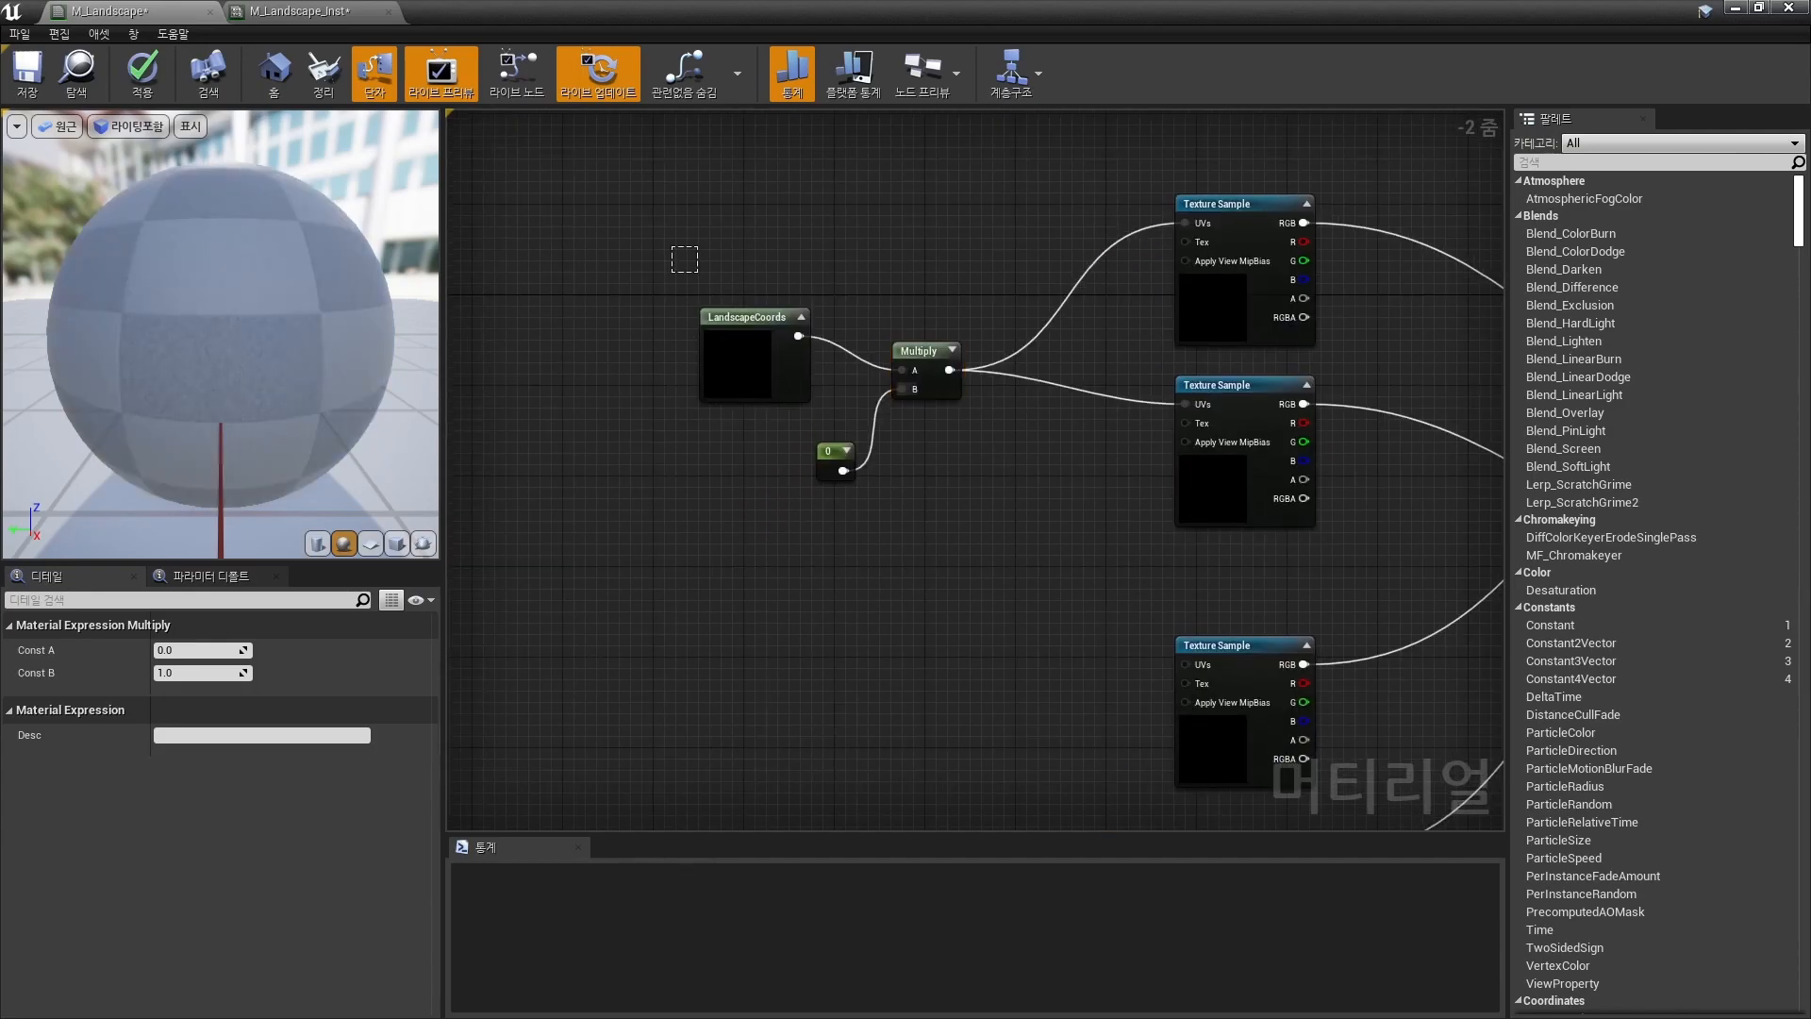
Duplicate the LandscapeCoords, Multiply and Constant group beside the ground samples and connect its Multiply output to both ground samples' UVs.
drag(661, 273, 943, 529)
key(ctrl+c)
key(ctrl+v)
right_drag(941, 589, 986, 471)
drag(943, 426, 830, 538)
right_drag(830, 539, 704, 495)
drag(703, 495, 681, 506)
click(793, 481)
drag(869, 559, 1105, 503)
drag(869, 560, 1104, 697)
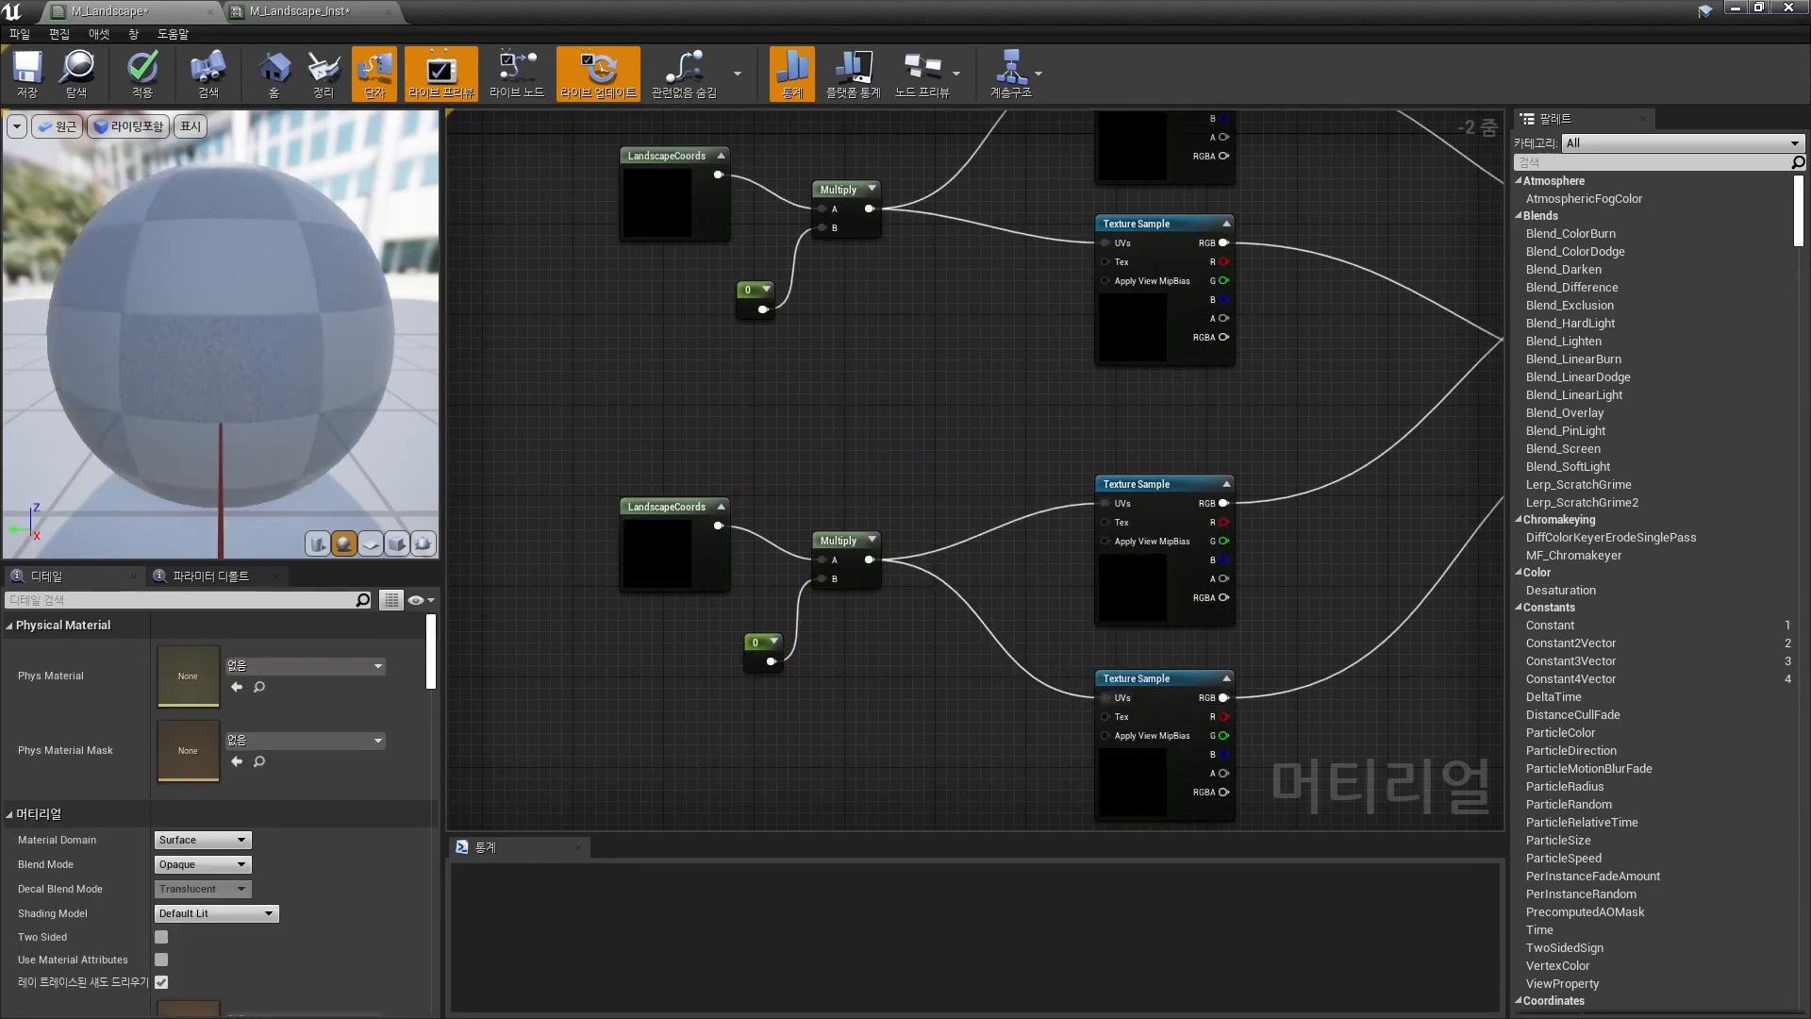
Set the Constant value to 1 in both the grass and the ground UV groups.
right_drag(1105, 697, 1161, 734)
click(806, 337)
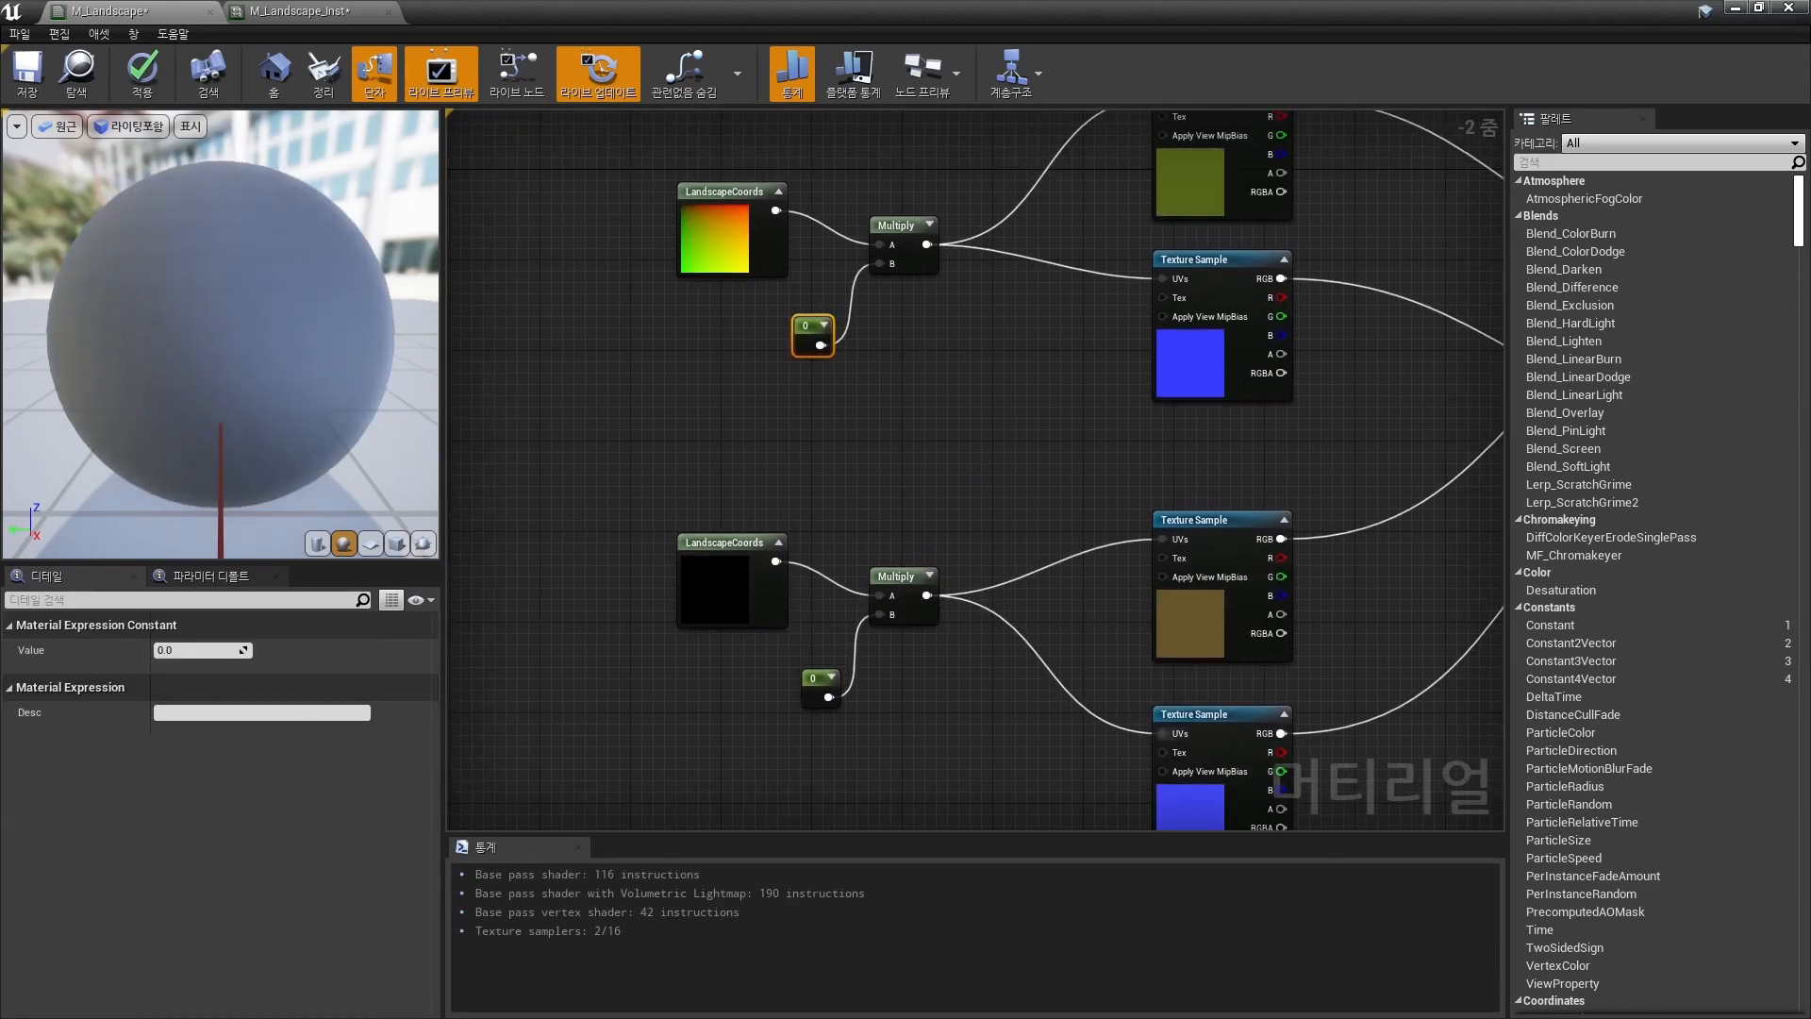
click(203, 651)
text(1)
key(Return)
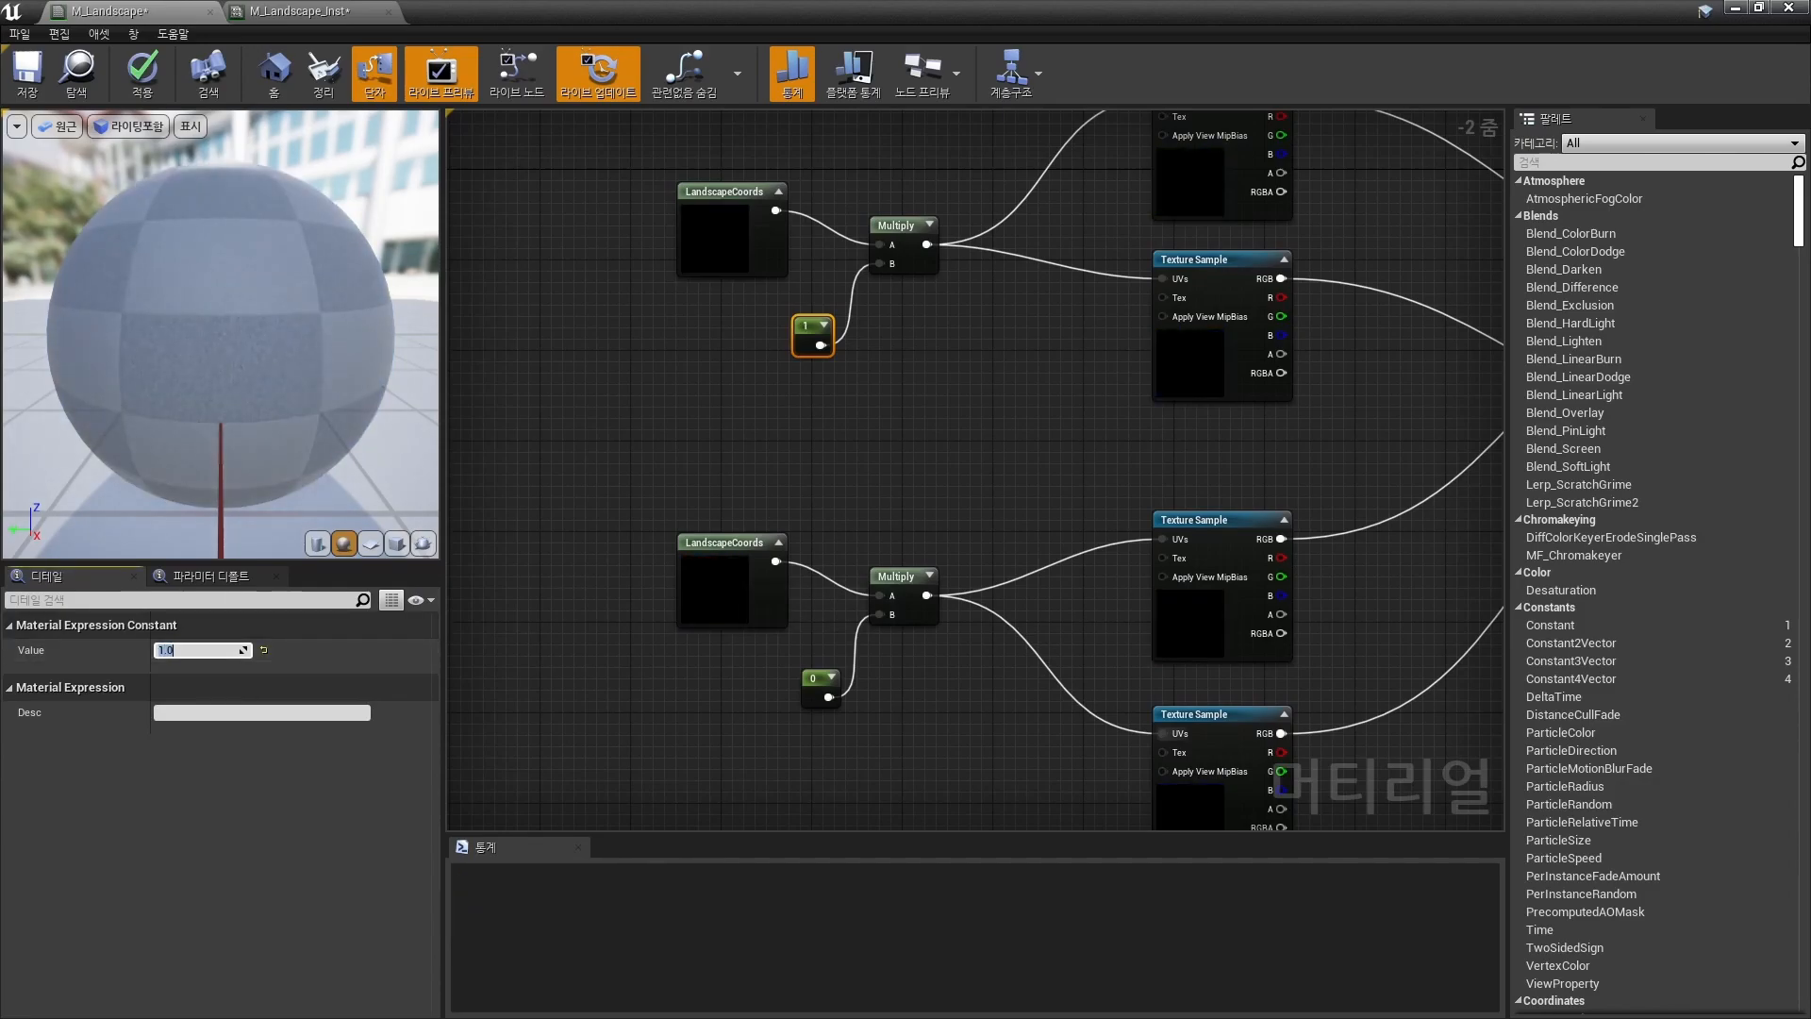
click(813, 681)
Convert the grass and ground constants to parameters named Grass_Tile and Ground_Tile.
right_click(803, 329)
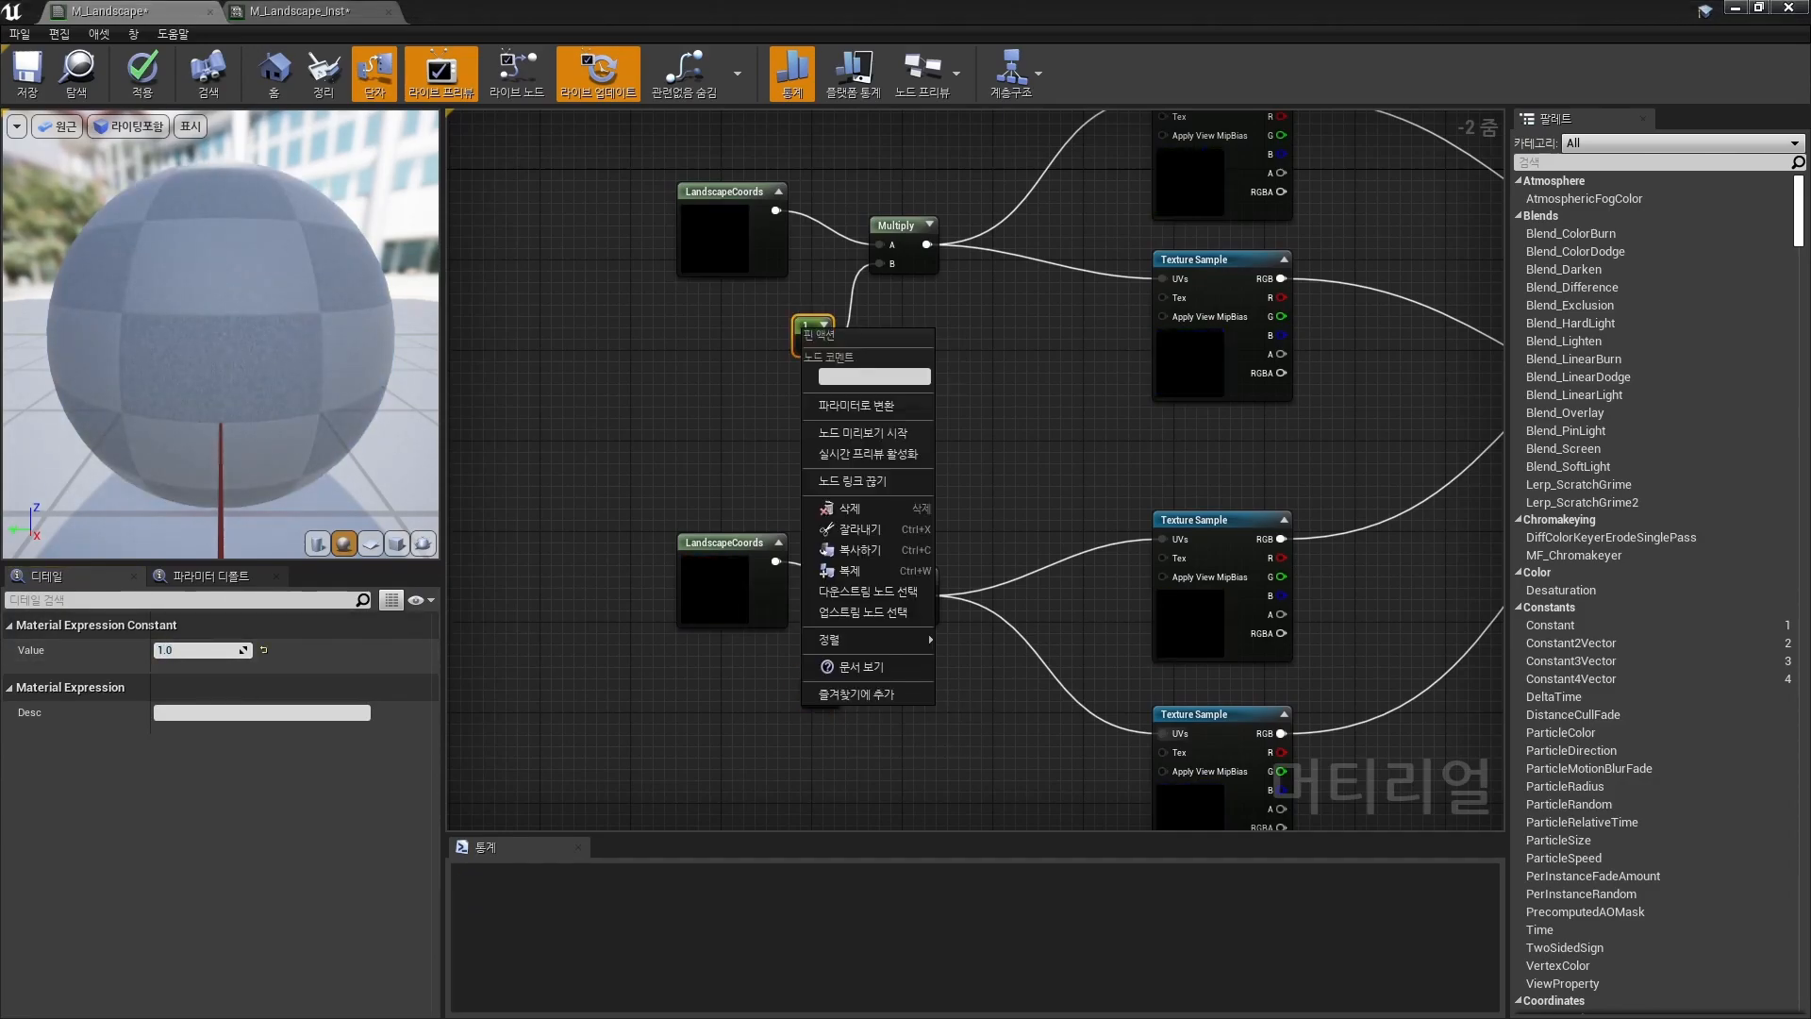
click(857, 405)
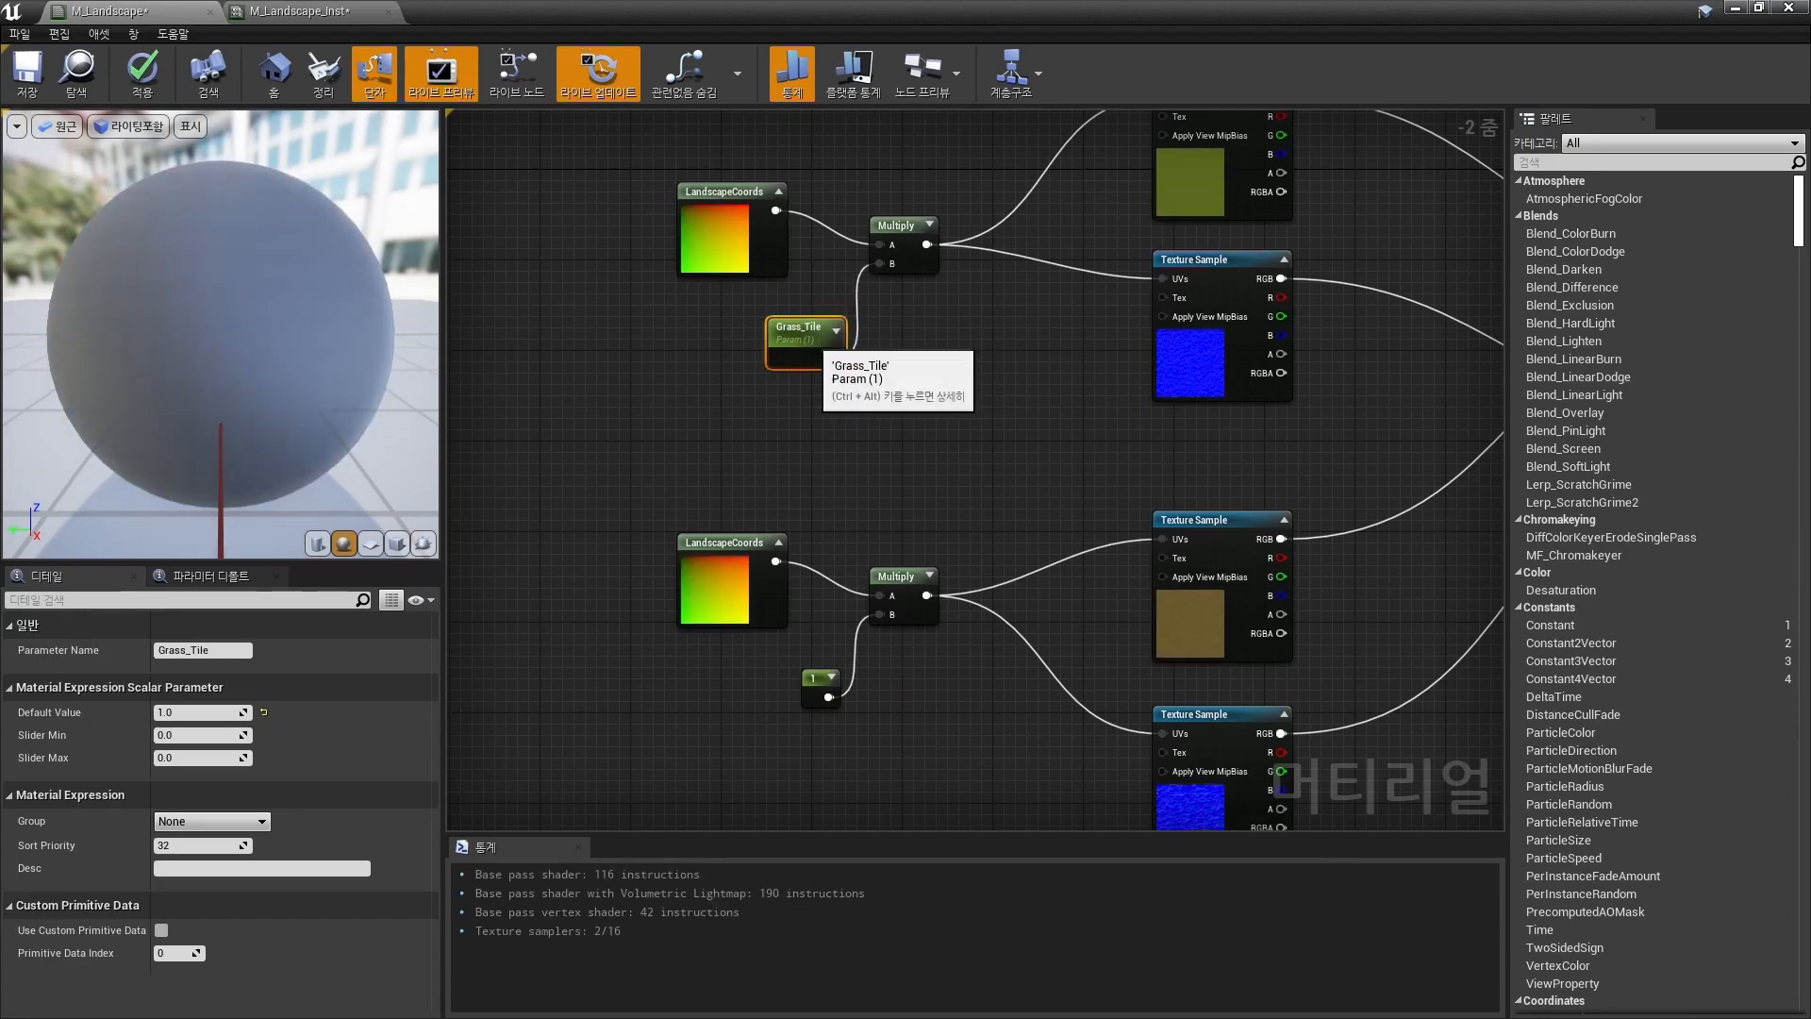
drag(817, 685, 772, 683)
right_click(772, 683)
click(830, 382)
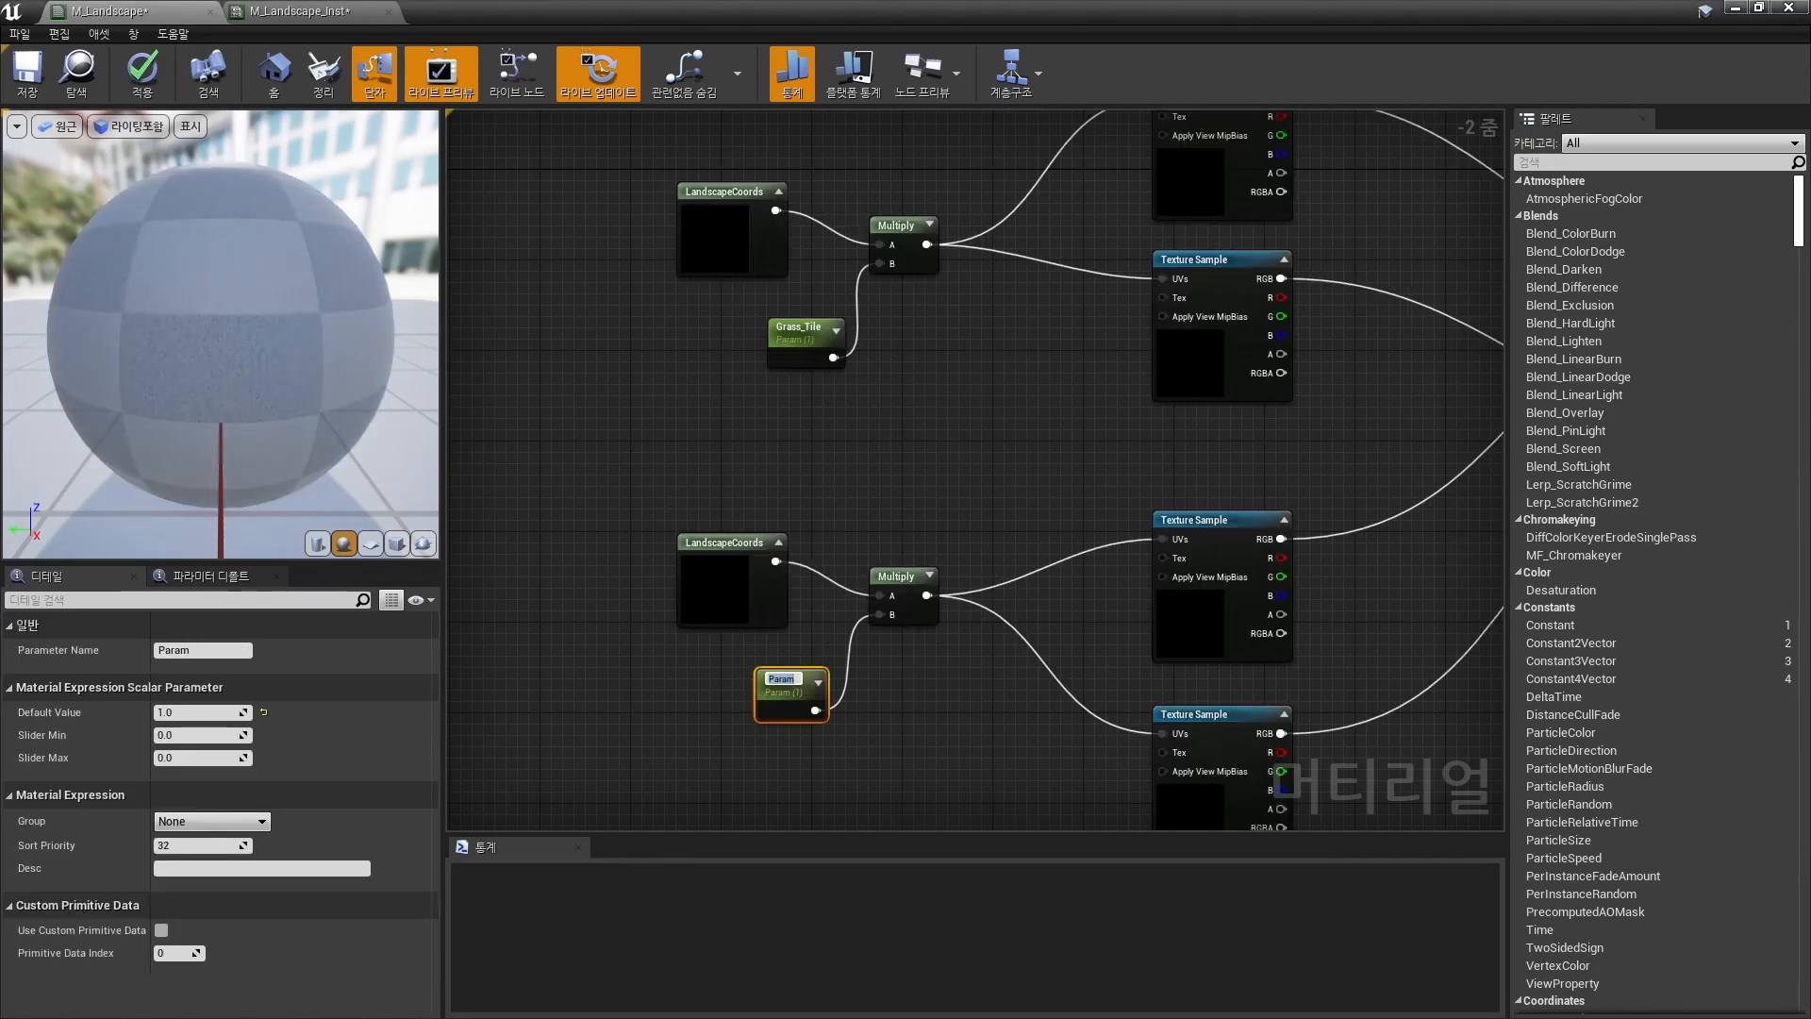
text(Ground_Tile)
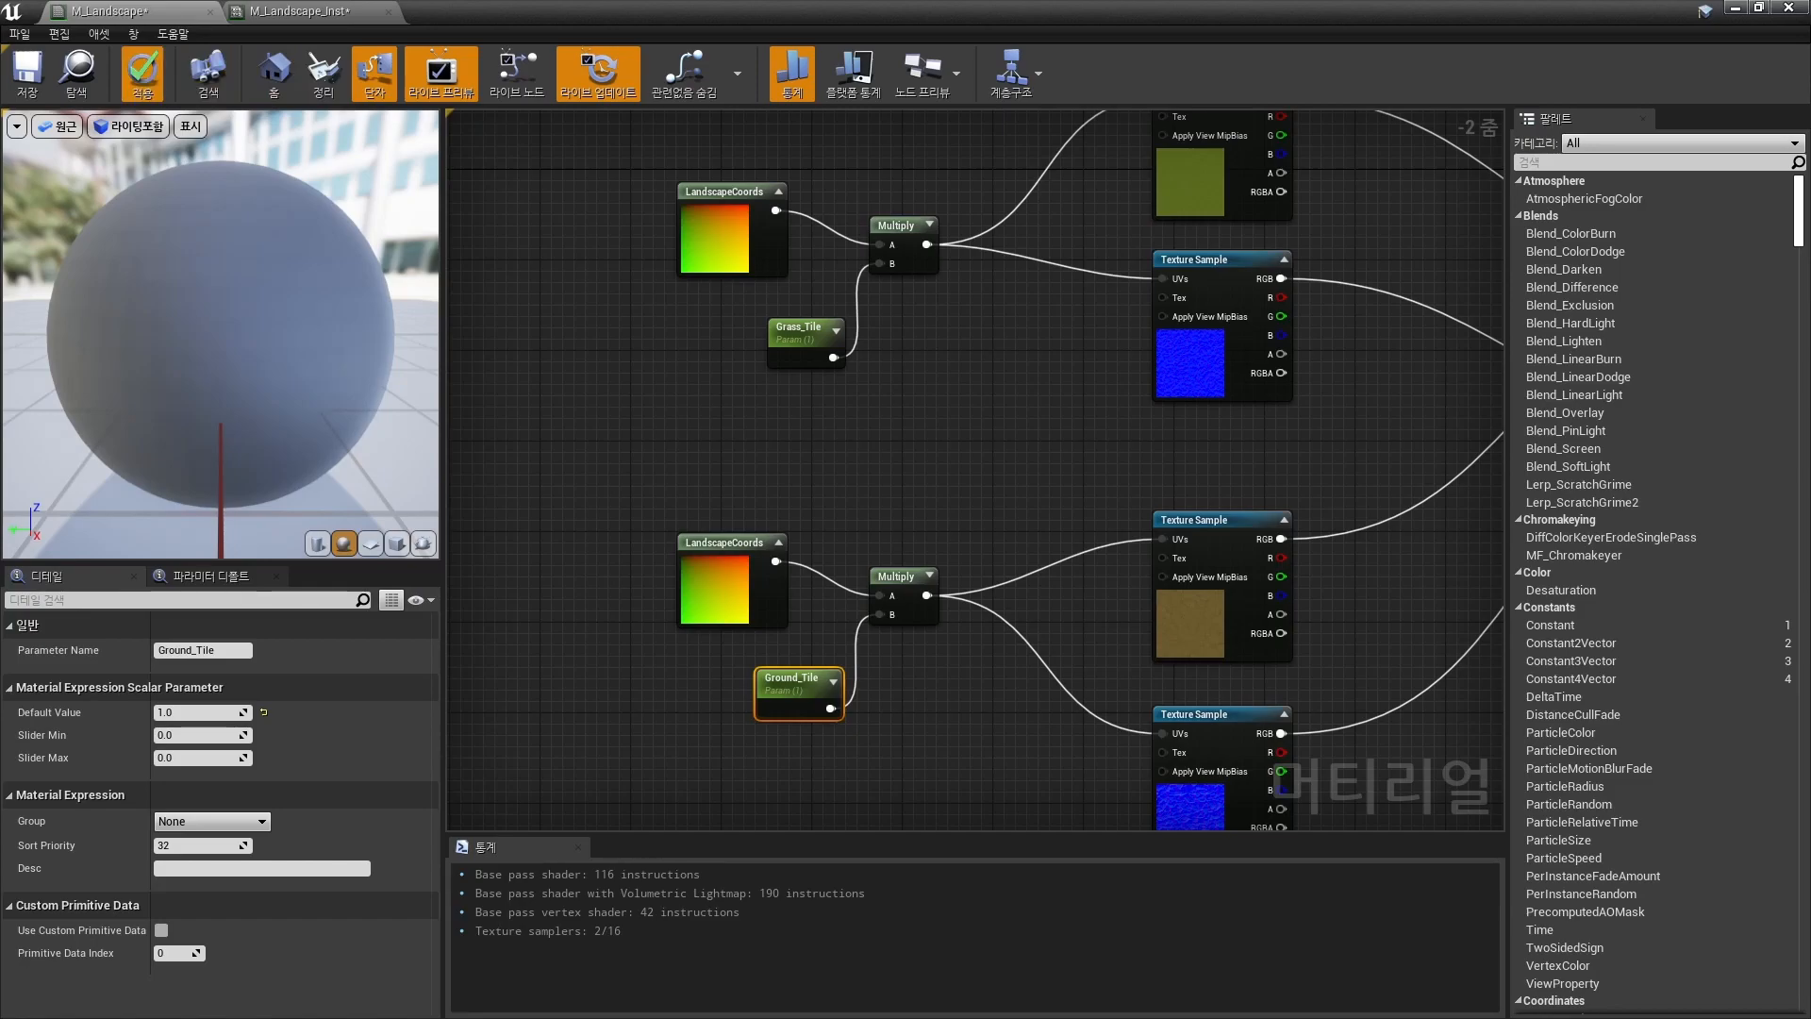
Show M_Landscape_Inst alongside the level viewport and enable its Grass_Tile and Ground_Tile parameter overrides.
drag(914, 12, 1476, 301)
click(1441, 313)
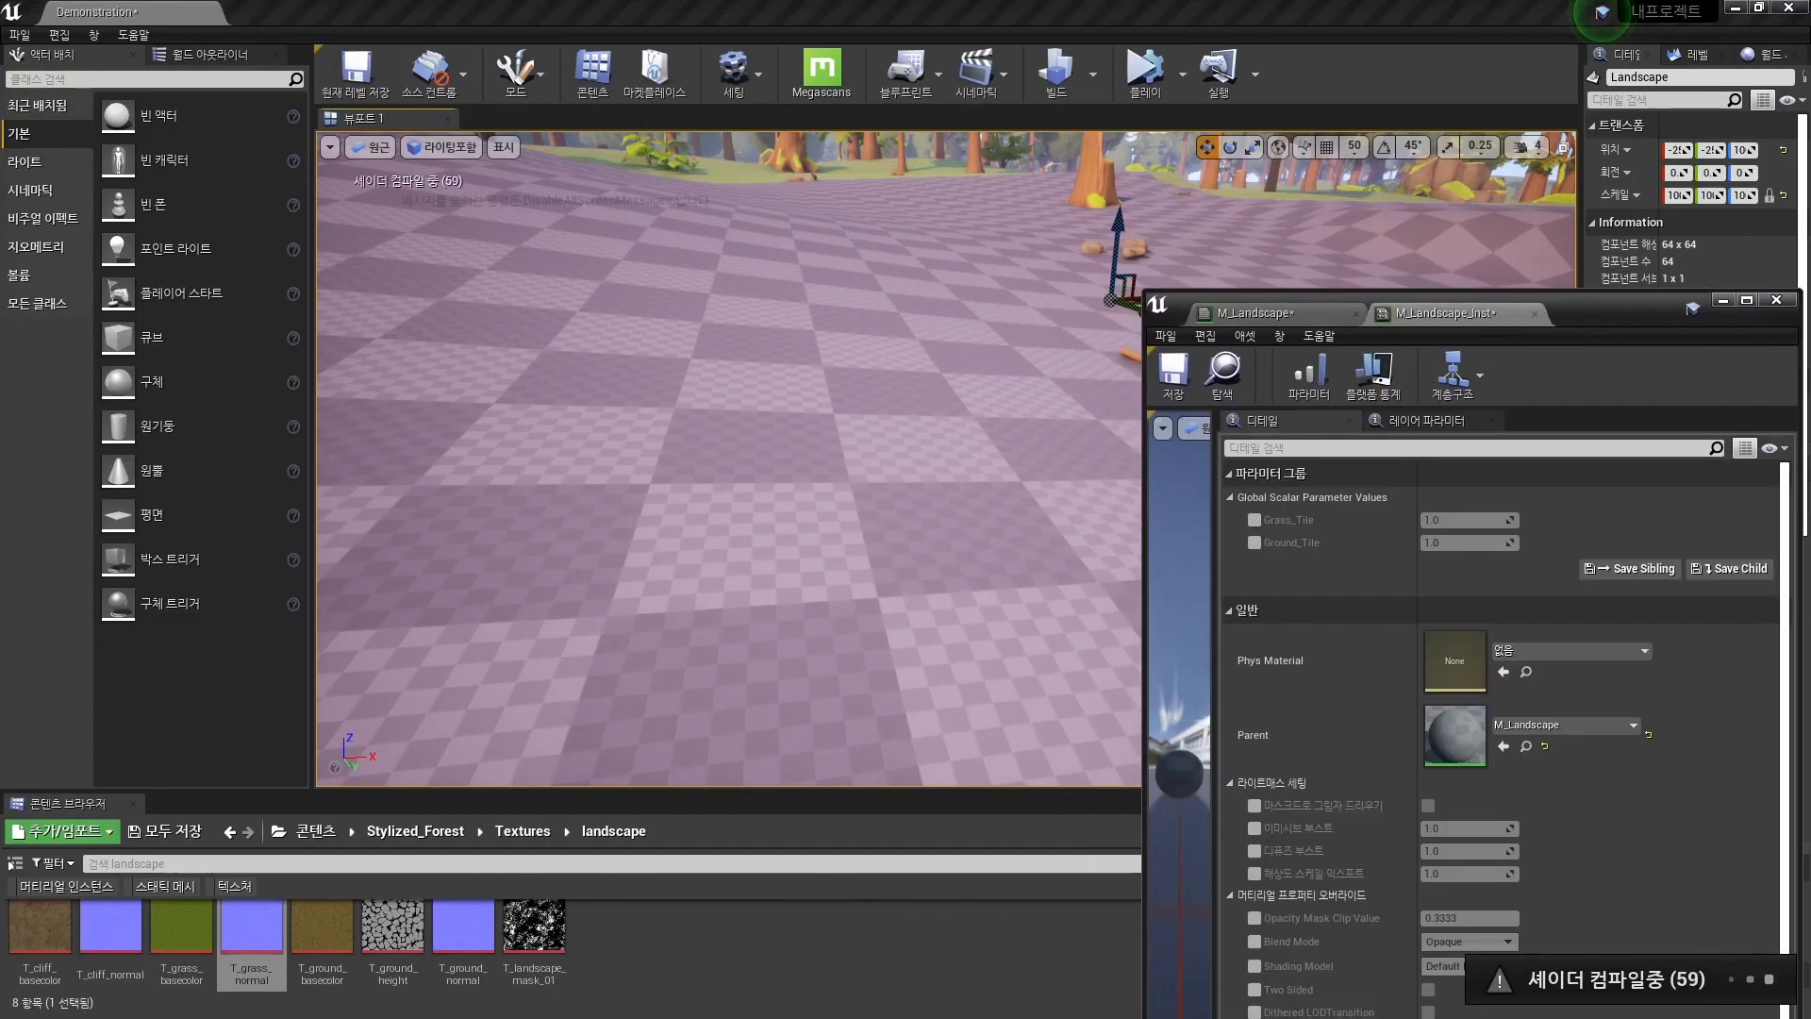
click(1254, 520)
click(1255, 543)
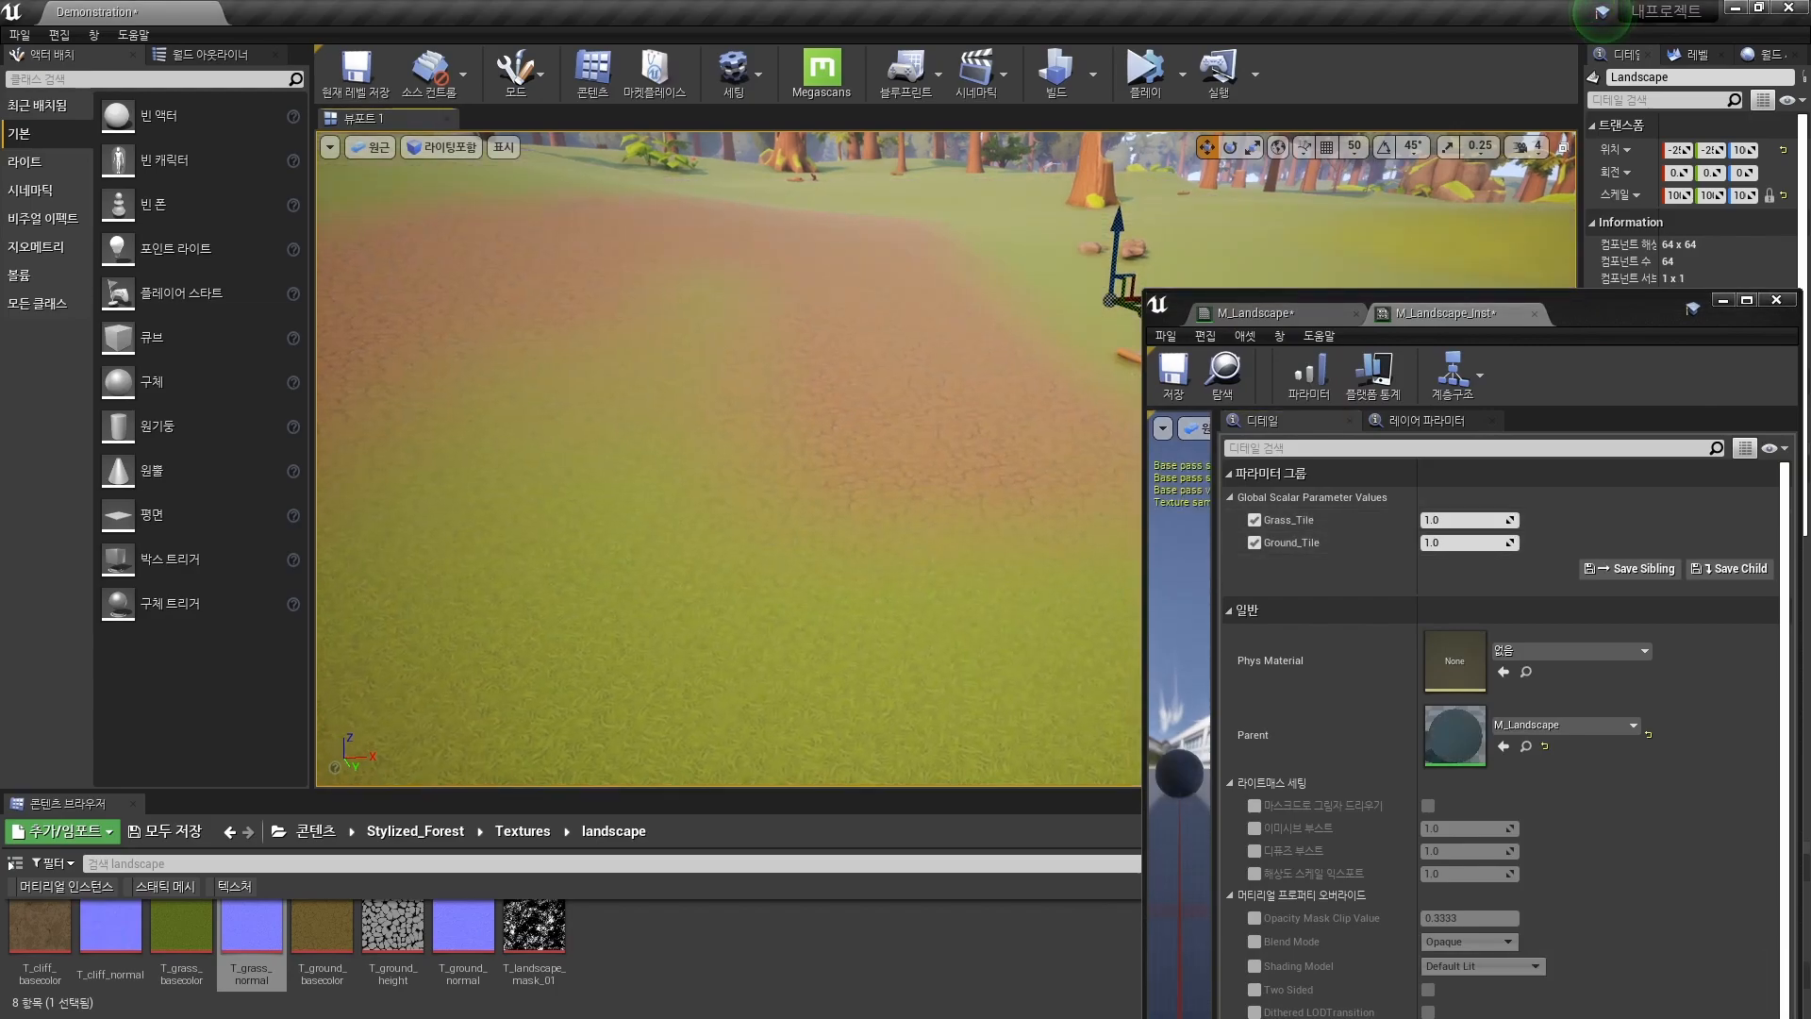
Try different Ground_Tile and Grass_Tile values while viewing the terrain, and reset both parameters to their defaults.
drag(1462, 544, 1482, 543)
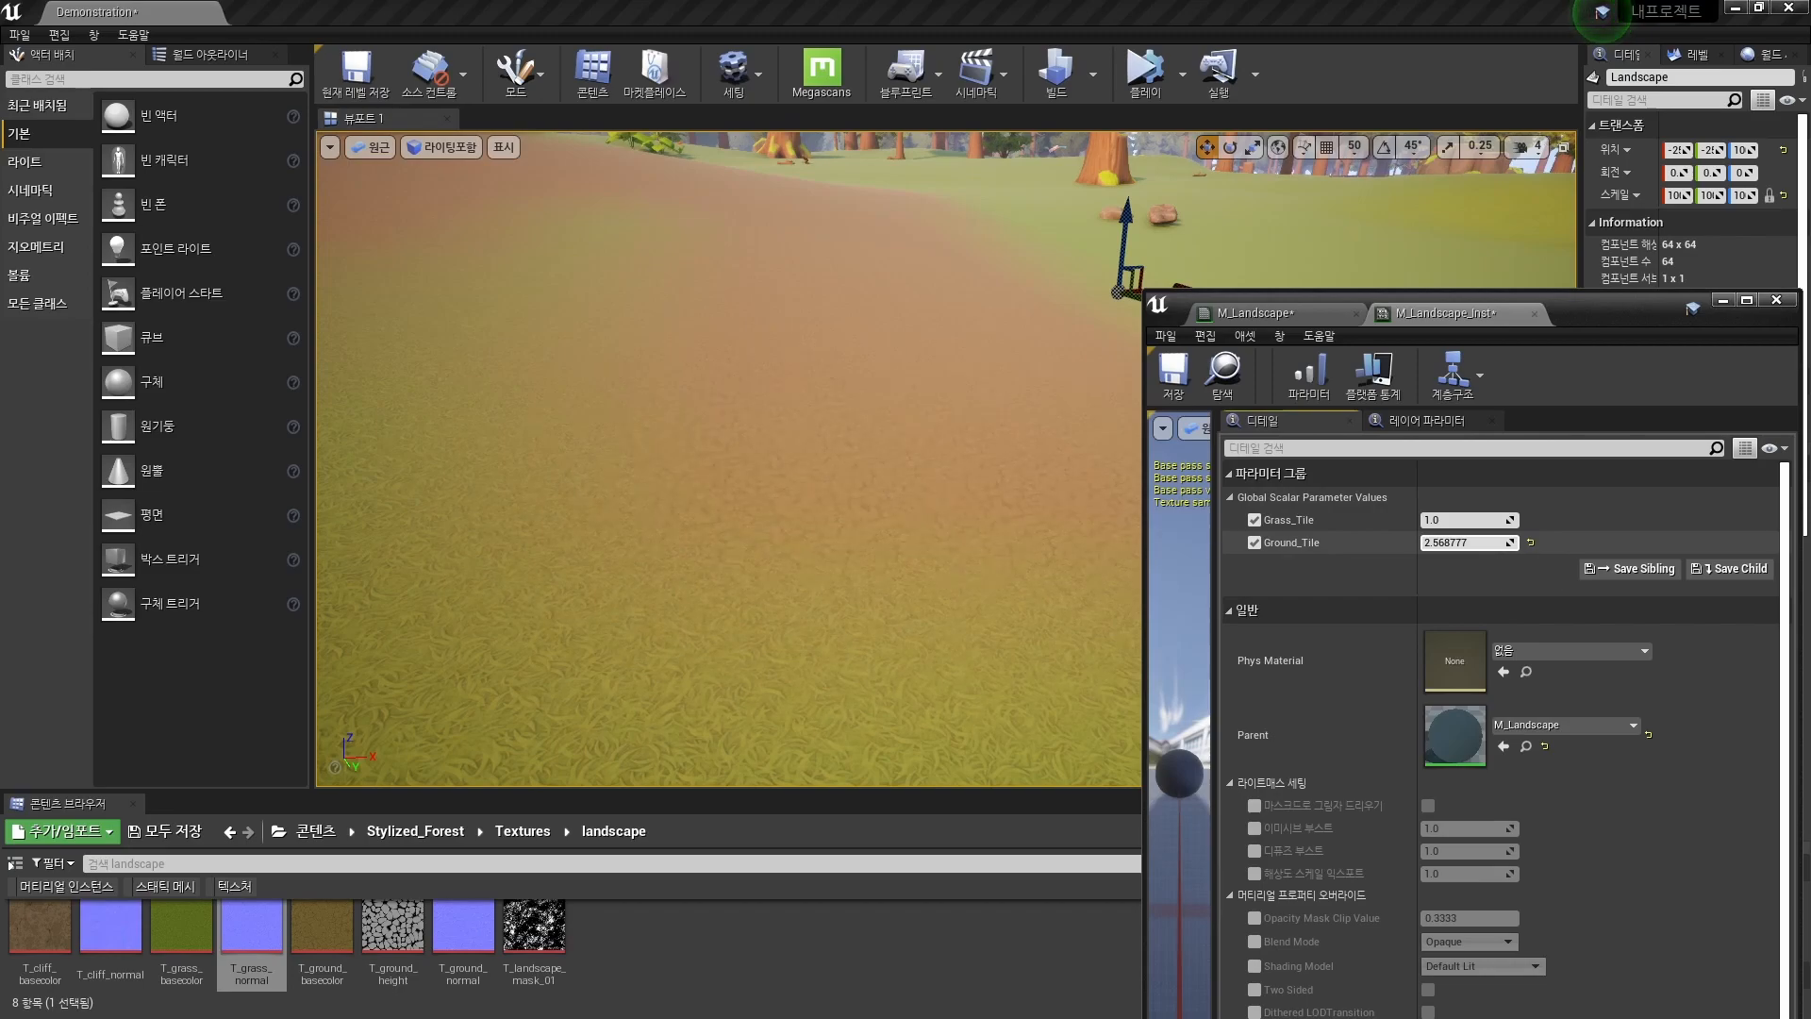
drag(1471, 543, 1453, 519)
mouse_move(943, 491)
right_down()
mouse_move(946, 463)
mouse_move(1061, 368)
mouse_move(1000, 420)
mouse_move(1011, 436)
mouse_move(934, 443)
mouse_move(948, 479)
right_up()
key(s)
key(w)
key(s)
click(1530, 520)
click(1530, 542)
key(w)
key(s)
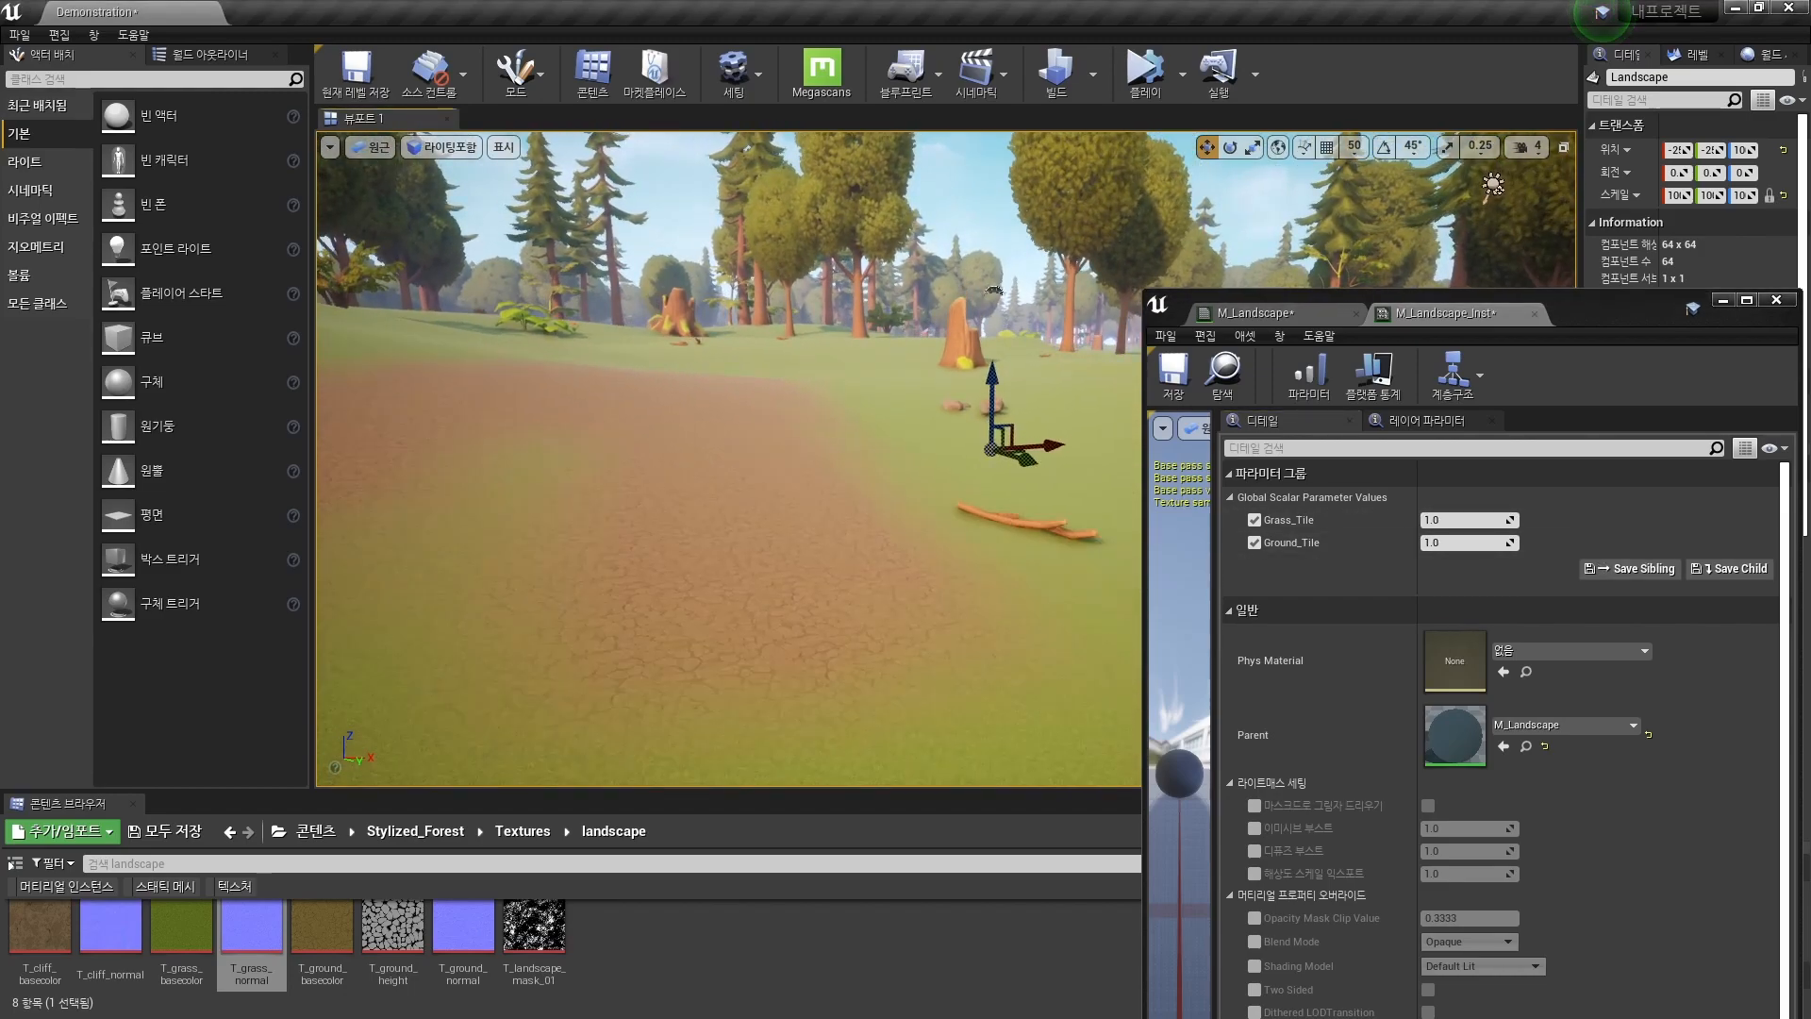
Return to the M_Landscape graph and examine the description of the grass LandscapeCoords node.
click(1746, 299)
double_click(796, 440)
scroll(760, 456, down, 3)
right_drag(760, 457, 606, 478)
click(678, 472)
scroll(632, 441, up, 2)
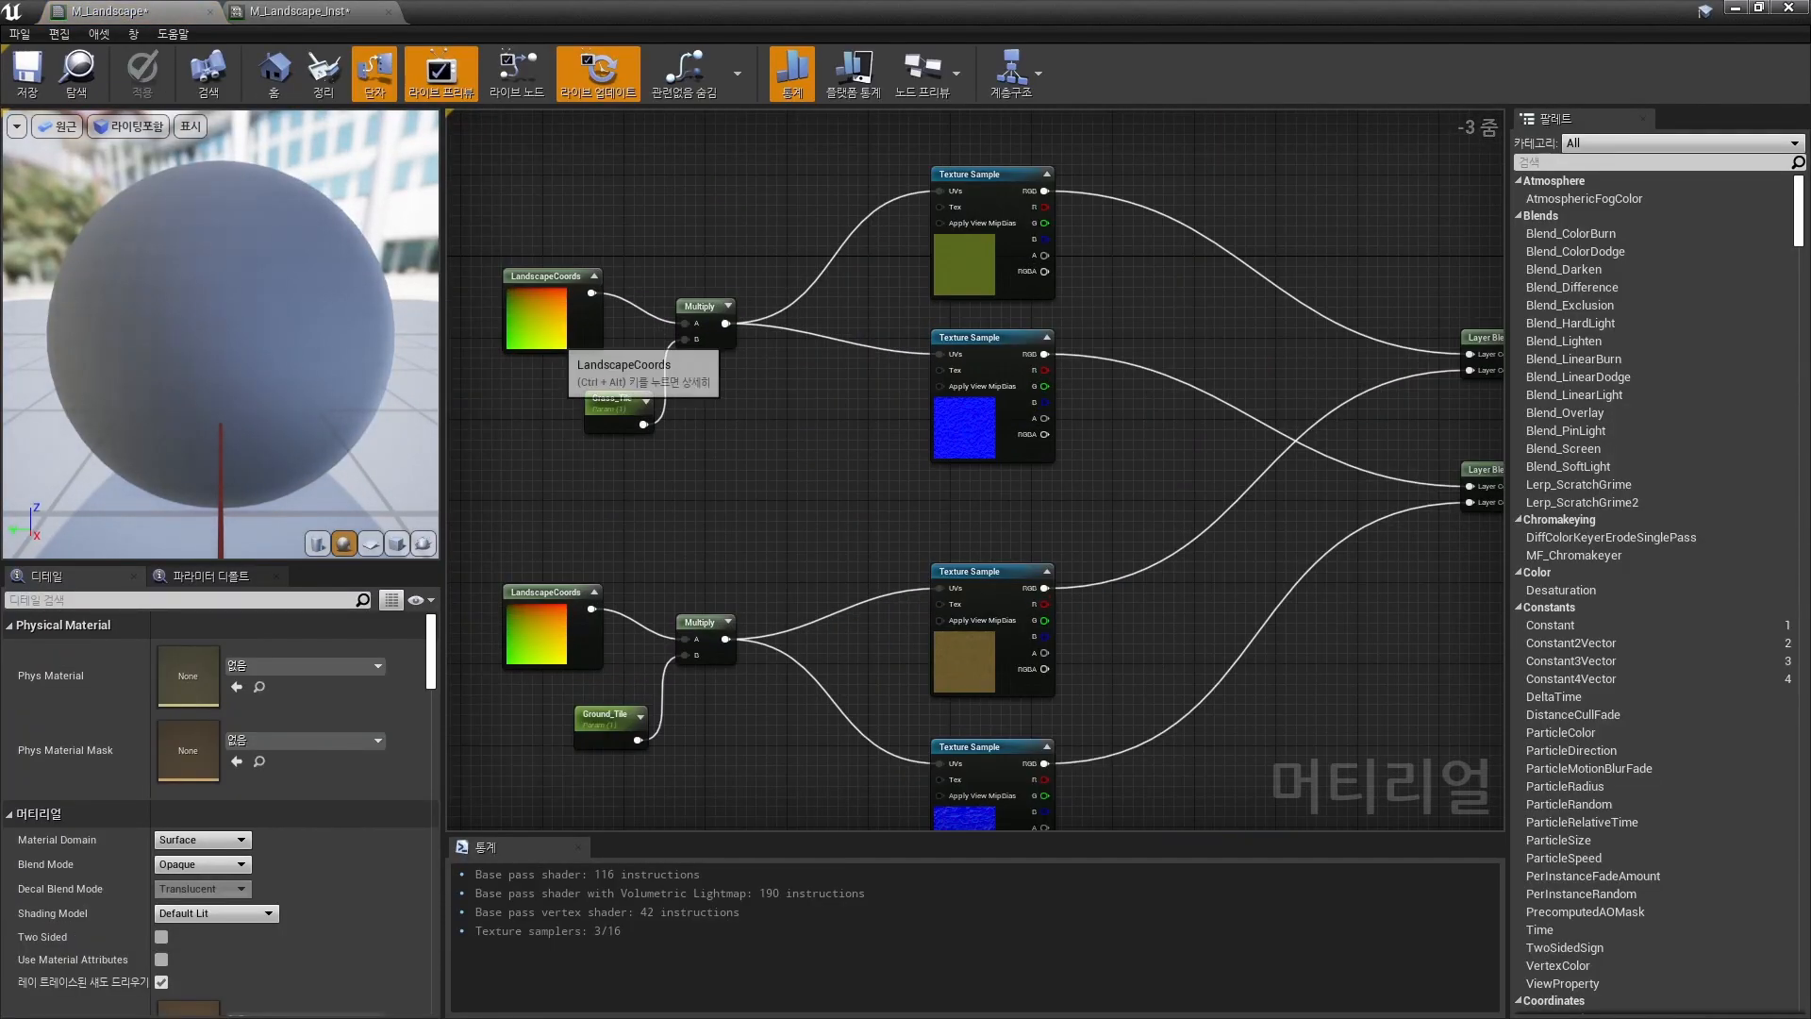
click(555, 326)
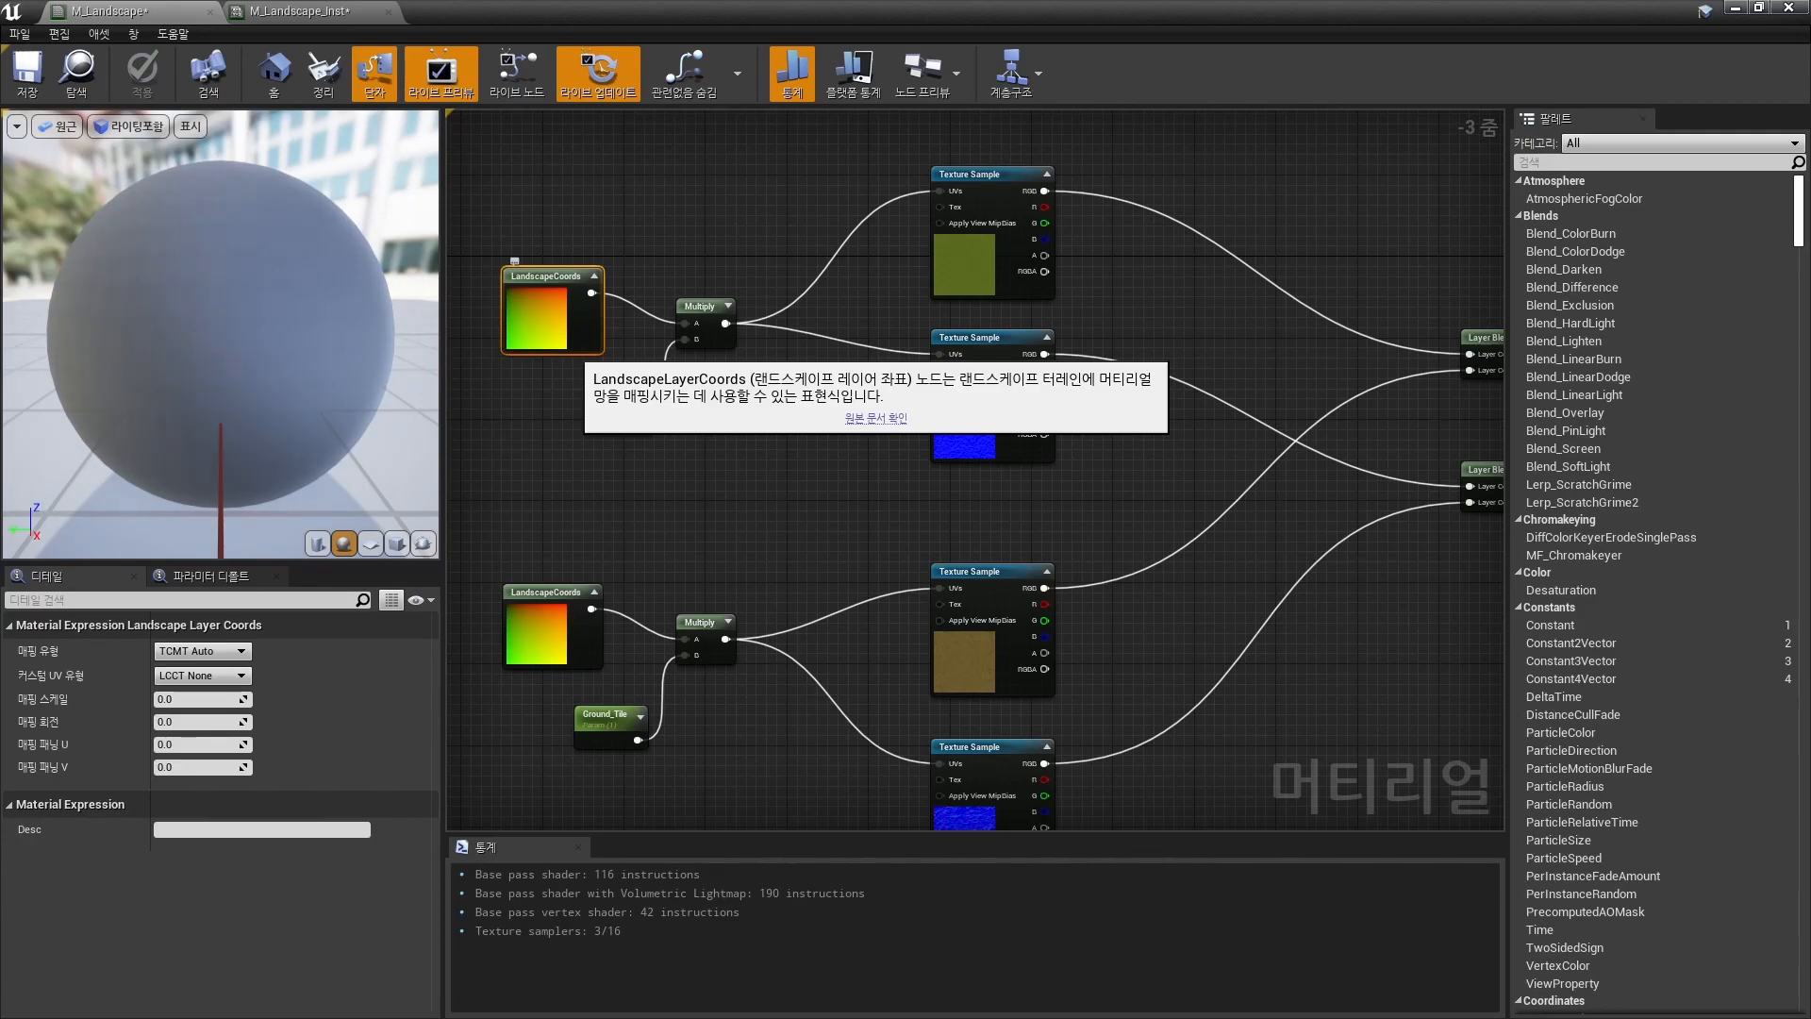
Move the M_Landscape result node farther away from the Layer Blend nodes.
click(821, 463)
right_drag(820, 463, 457, 504)
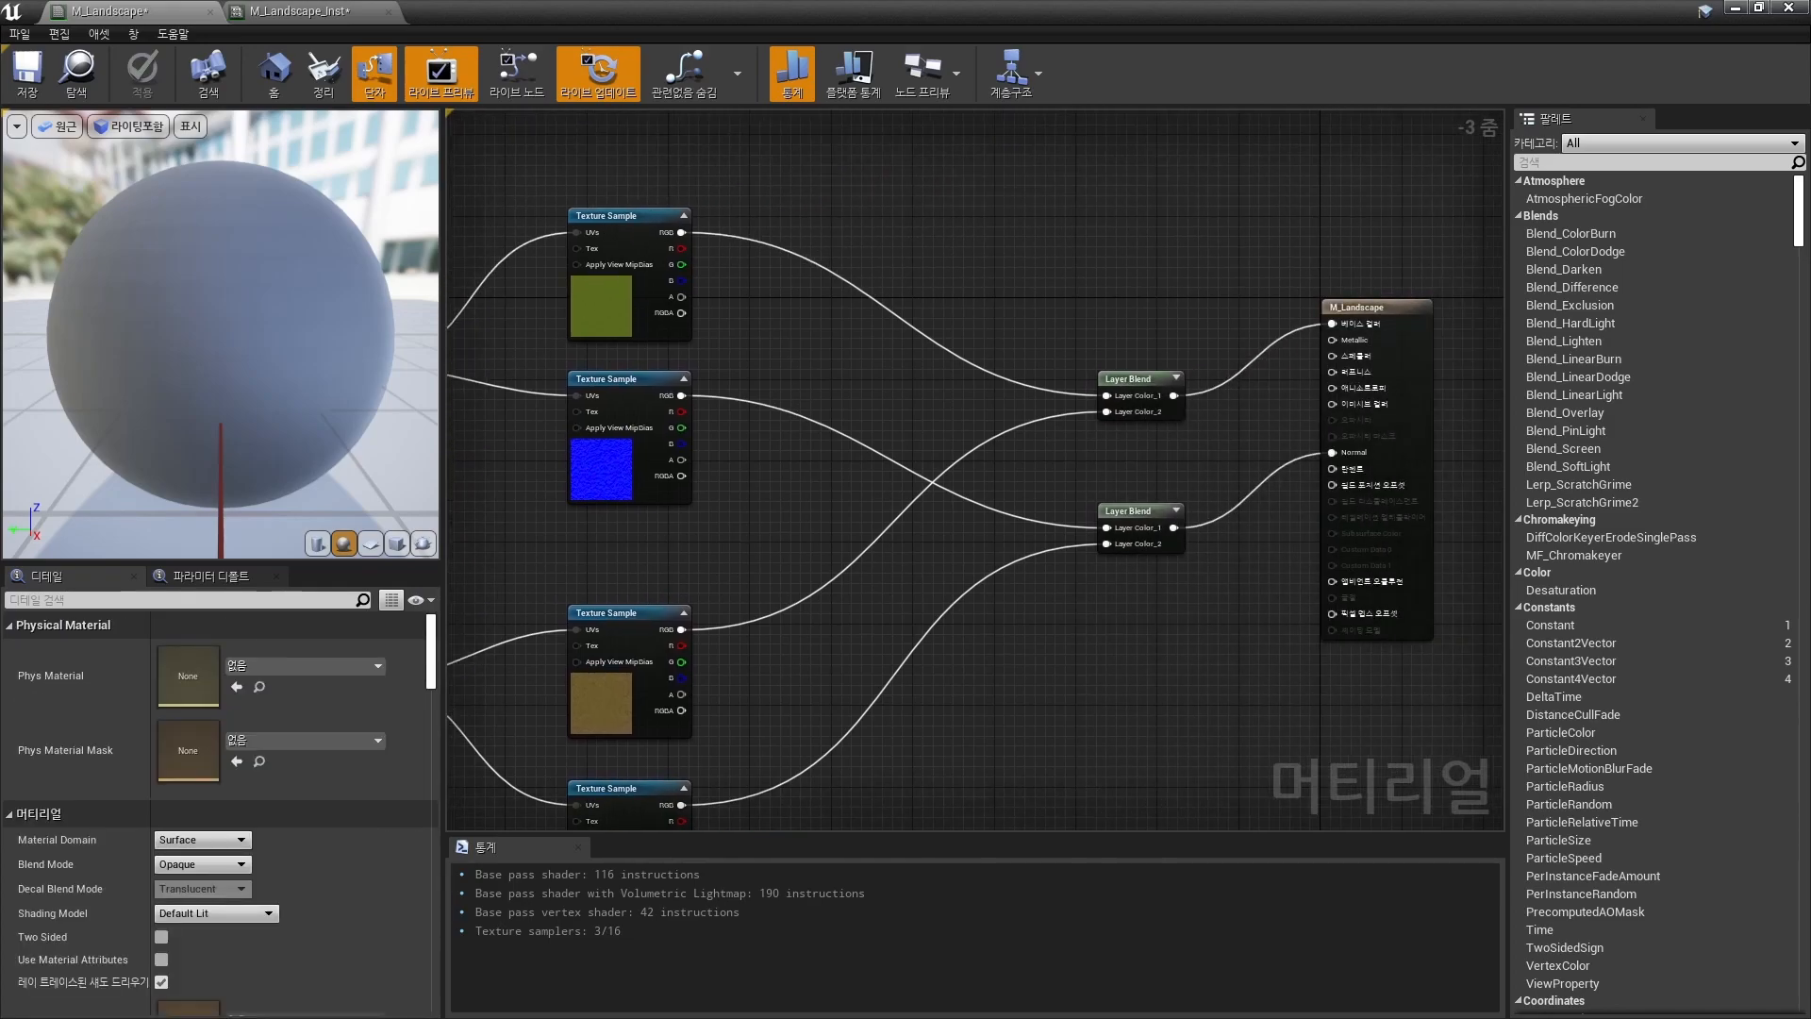
right_drag(977, 472, 826, 458)
drag(1250, 377, 1348, 404)
right_drag(1015, 611, 1121, 507)
scroll(1118, 550, down, 2)
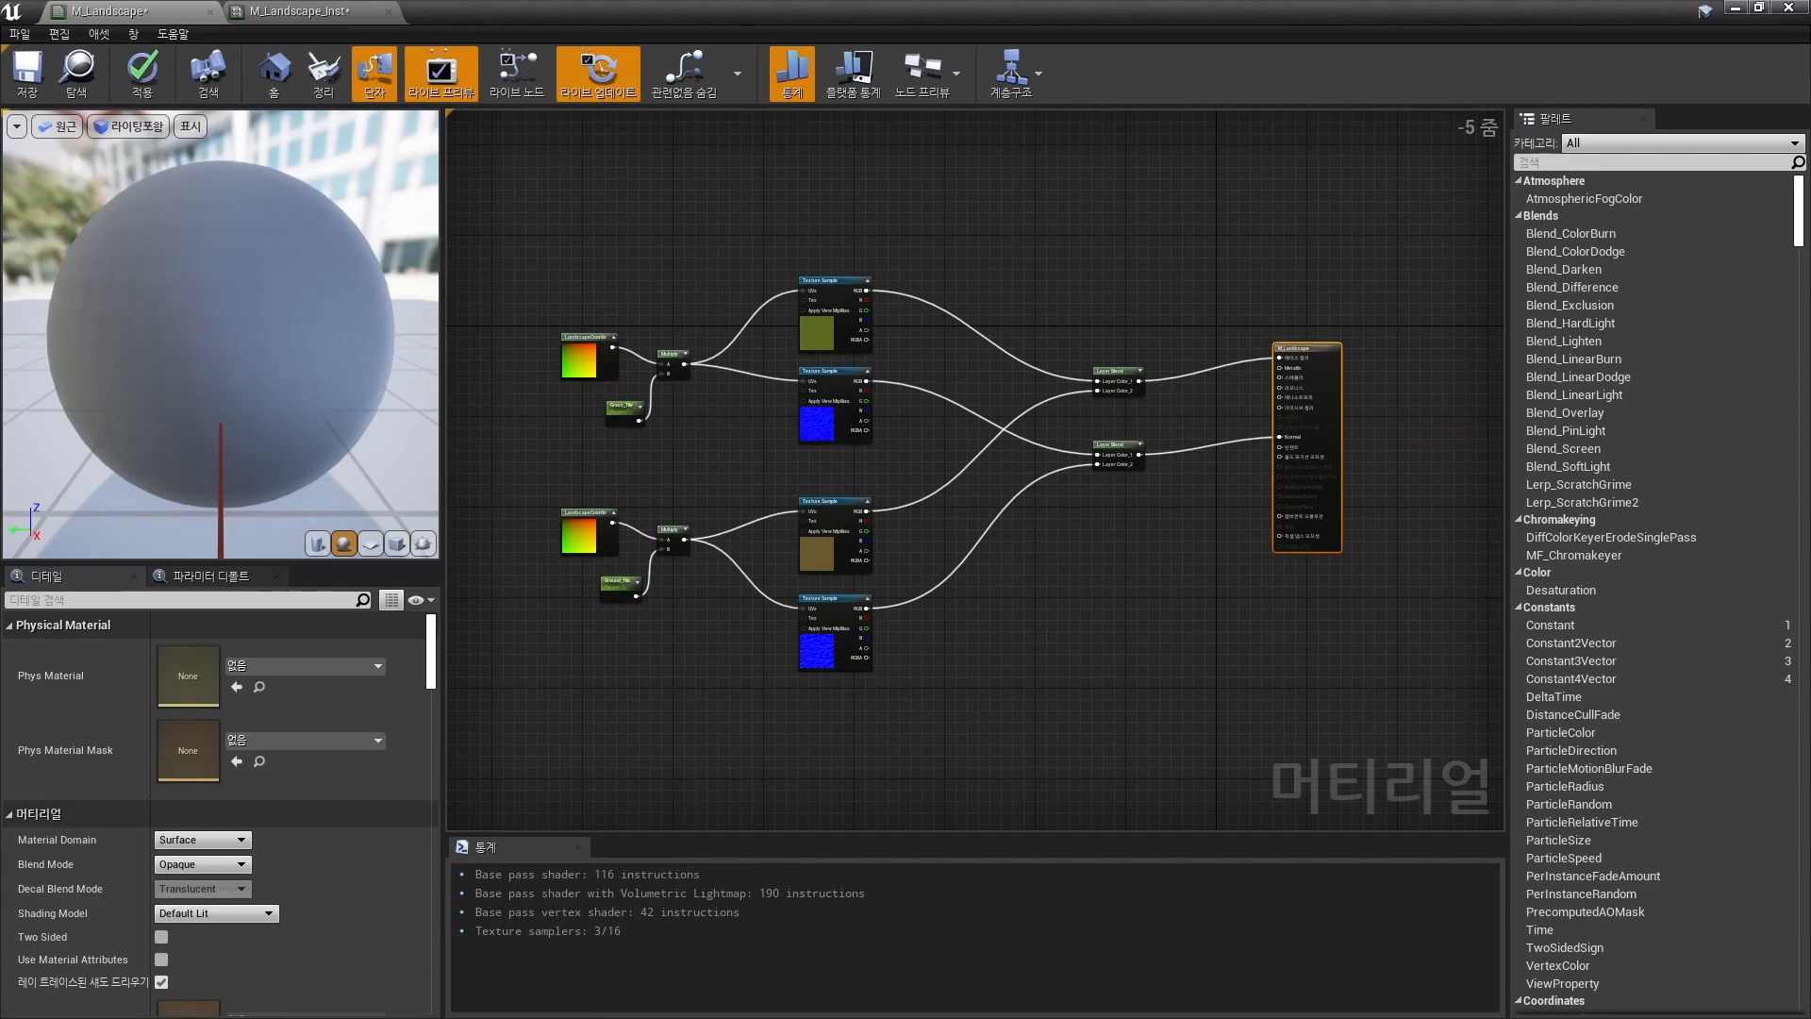
scroll(1127, 511, up, 3)
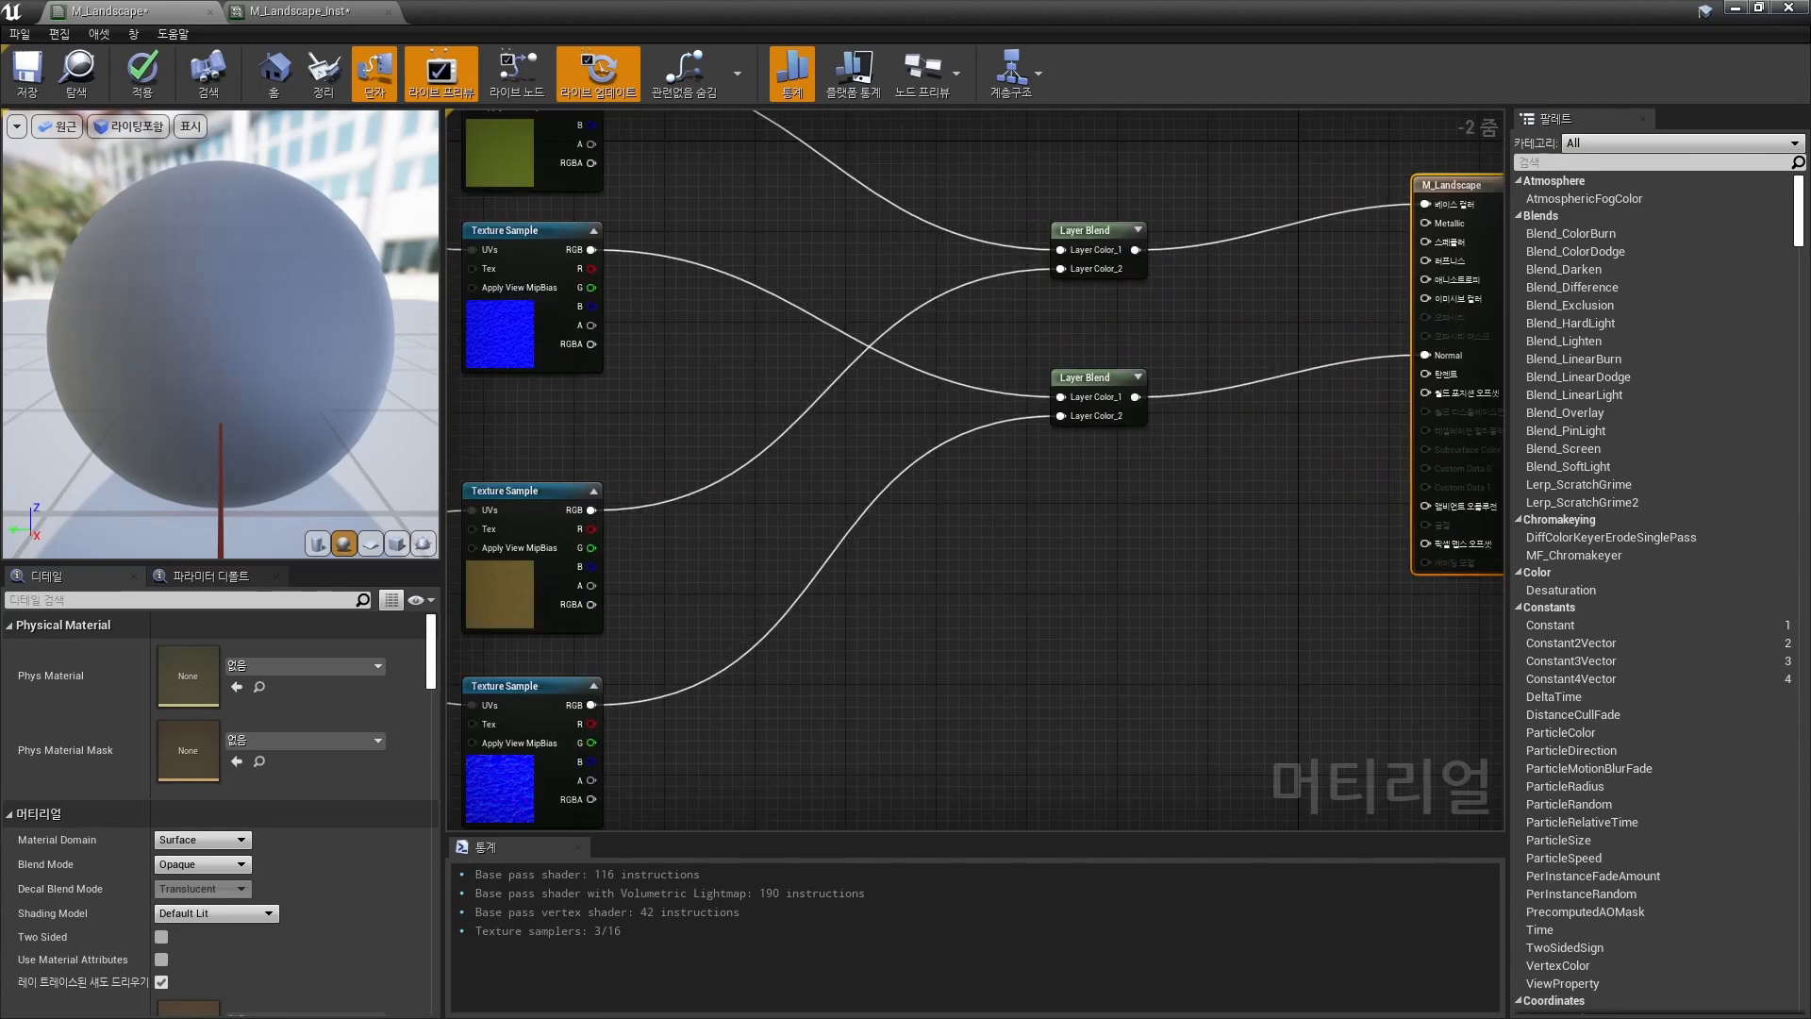
Duplicate the normal Layer Blend node, connect the copy to the material's Roughness input and align it below the other blends.
right_drag(1127, 511, 1081, 509)
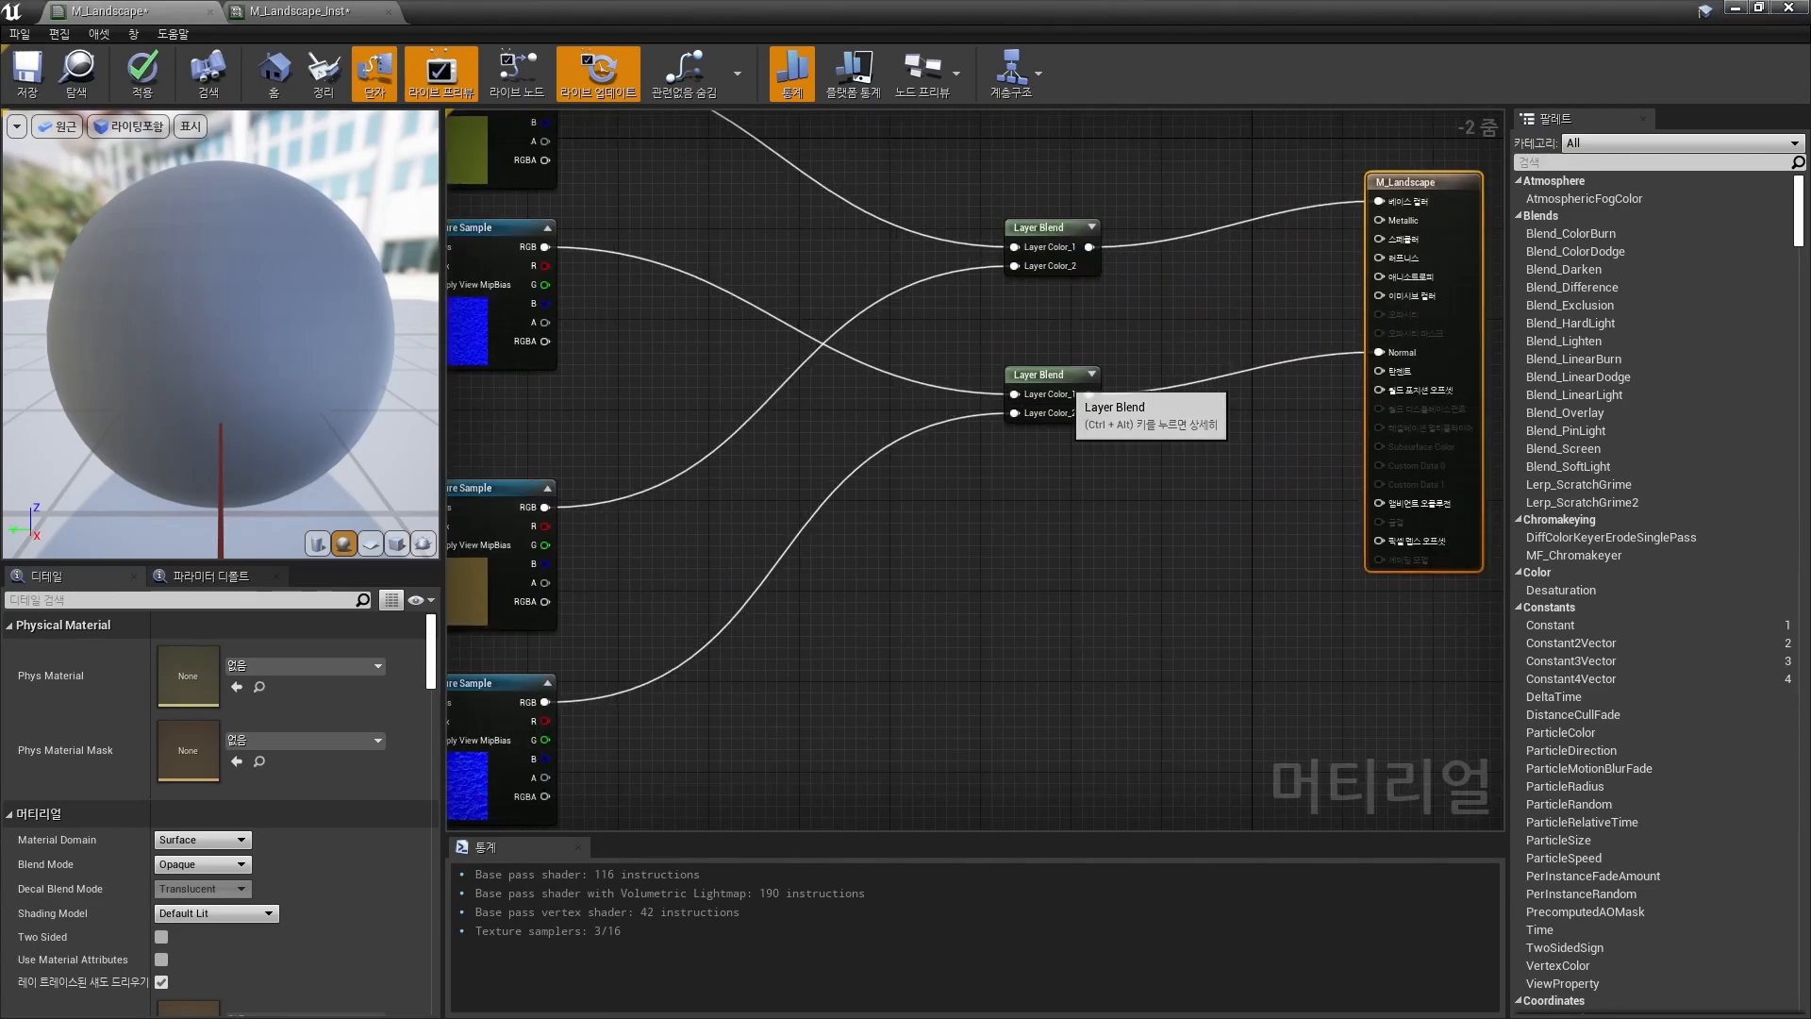
click(1068, 382)
key(ctrl+c)
key(ctrl+v)
drag(1163, 462, 1379, 258)
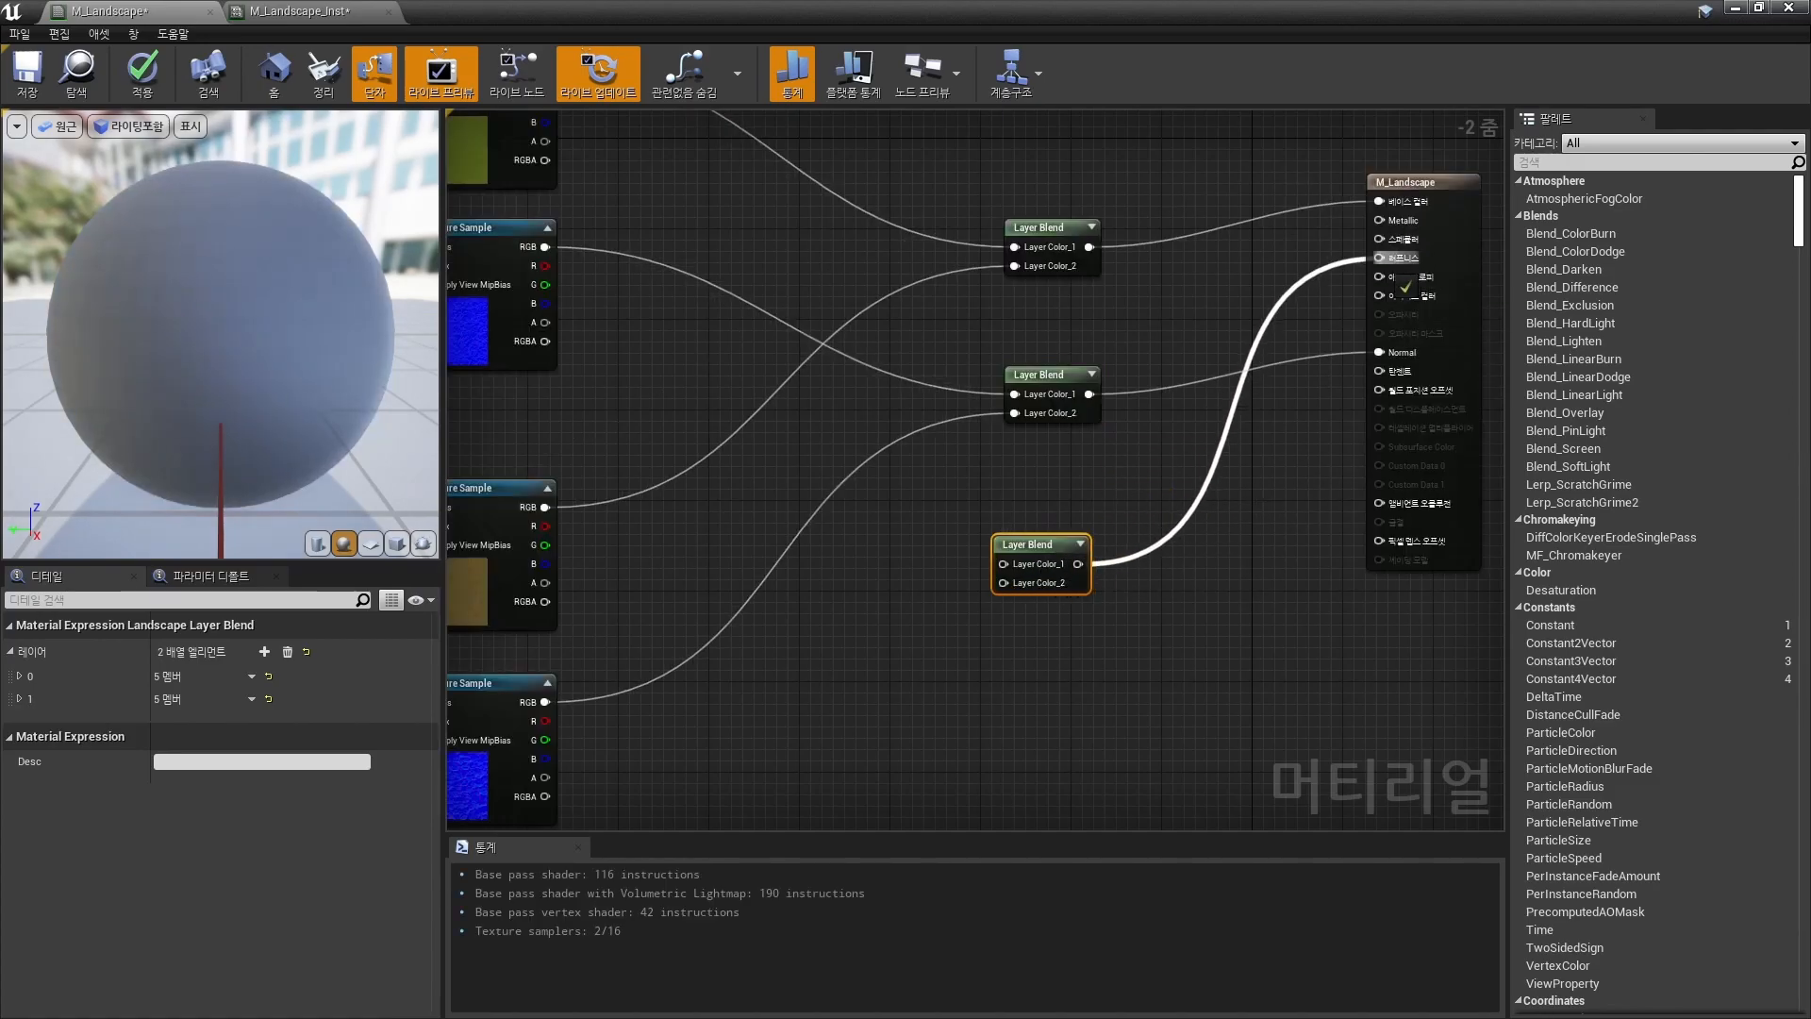
drag(1039, 544, 1047, 535)
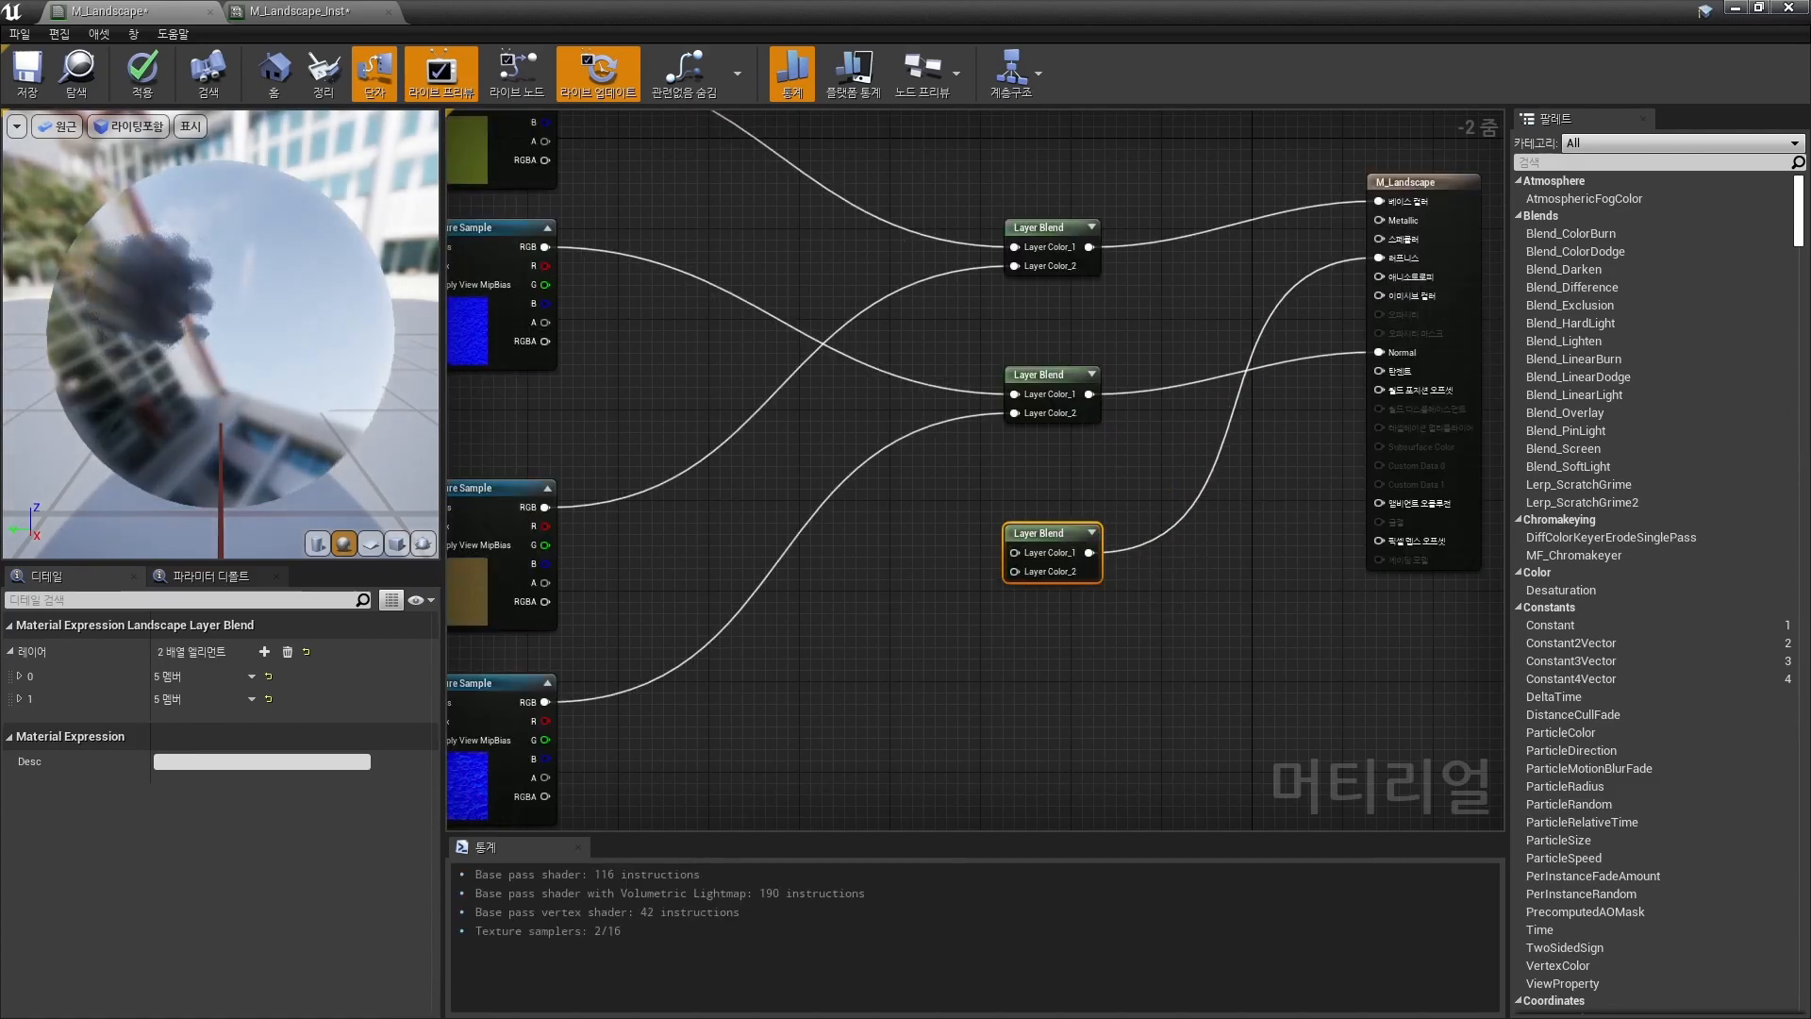
Add a Constant of 1 and connect it to Layer Color_1 and Layer Color_2 of the roughness Layer Blend.
key(1)
click(907, 551)
drag(933, 580, 1017, 571)
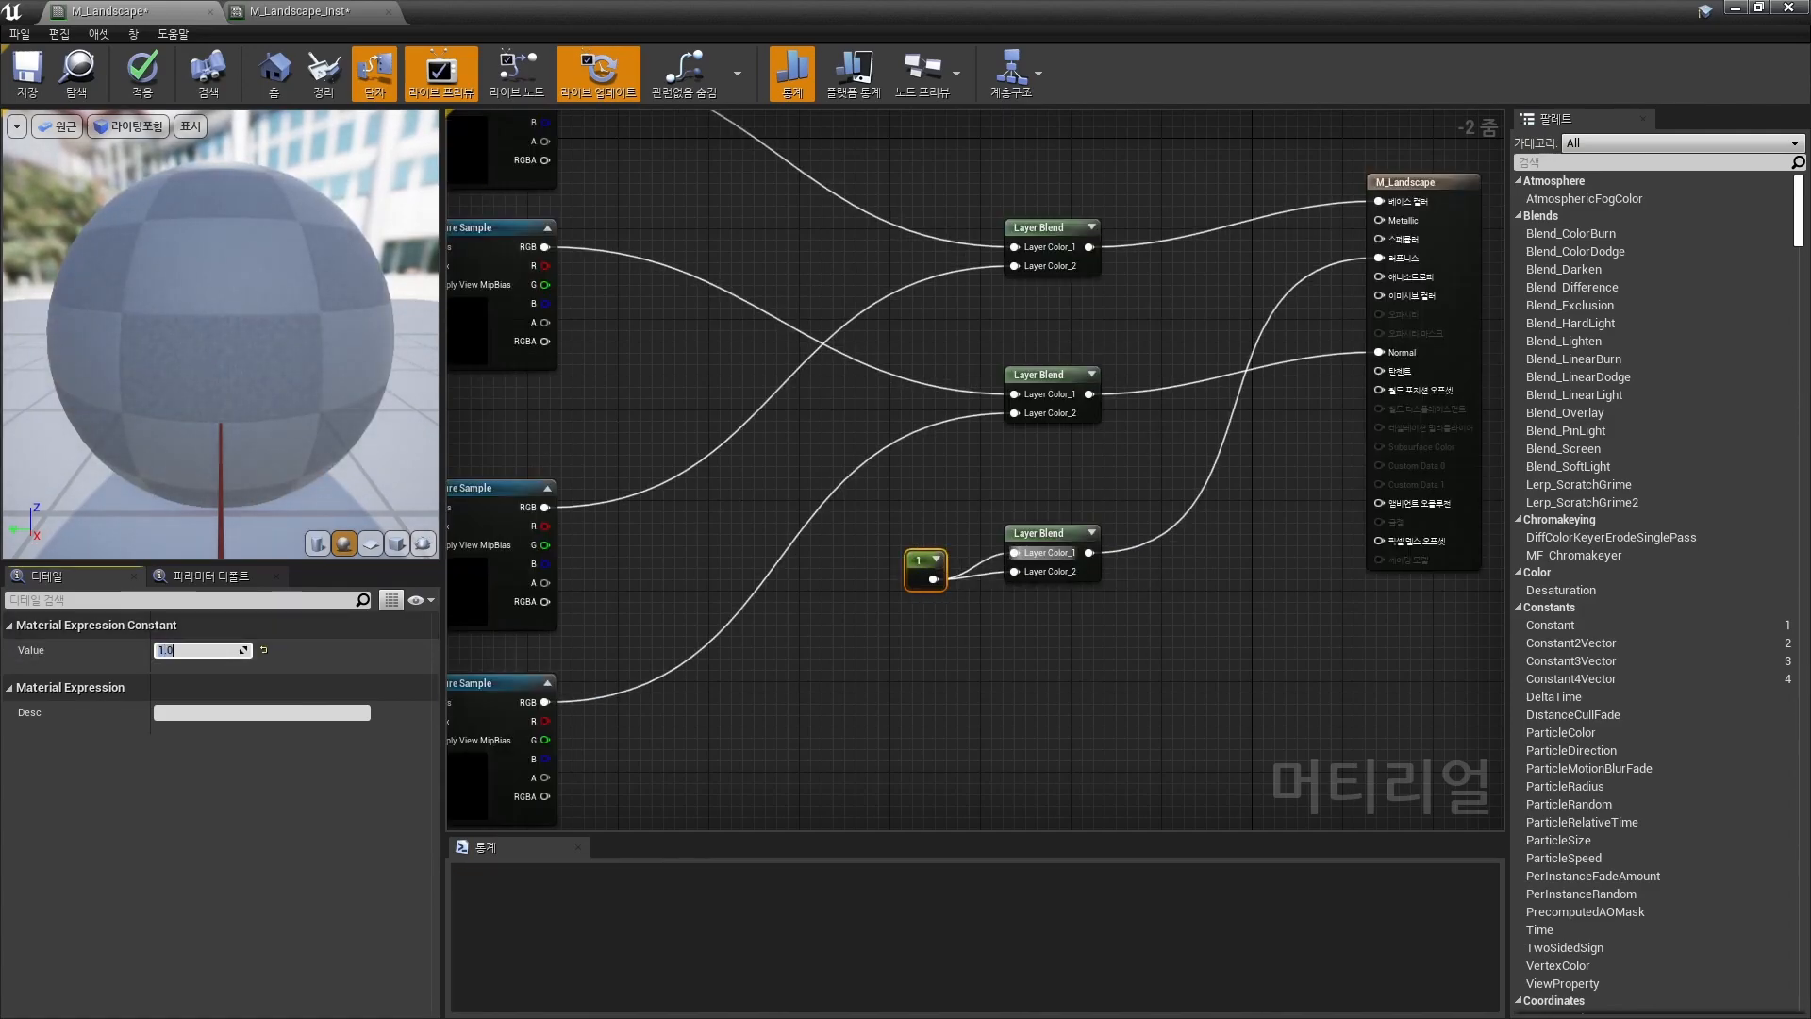
click(802, 651)
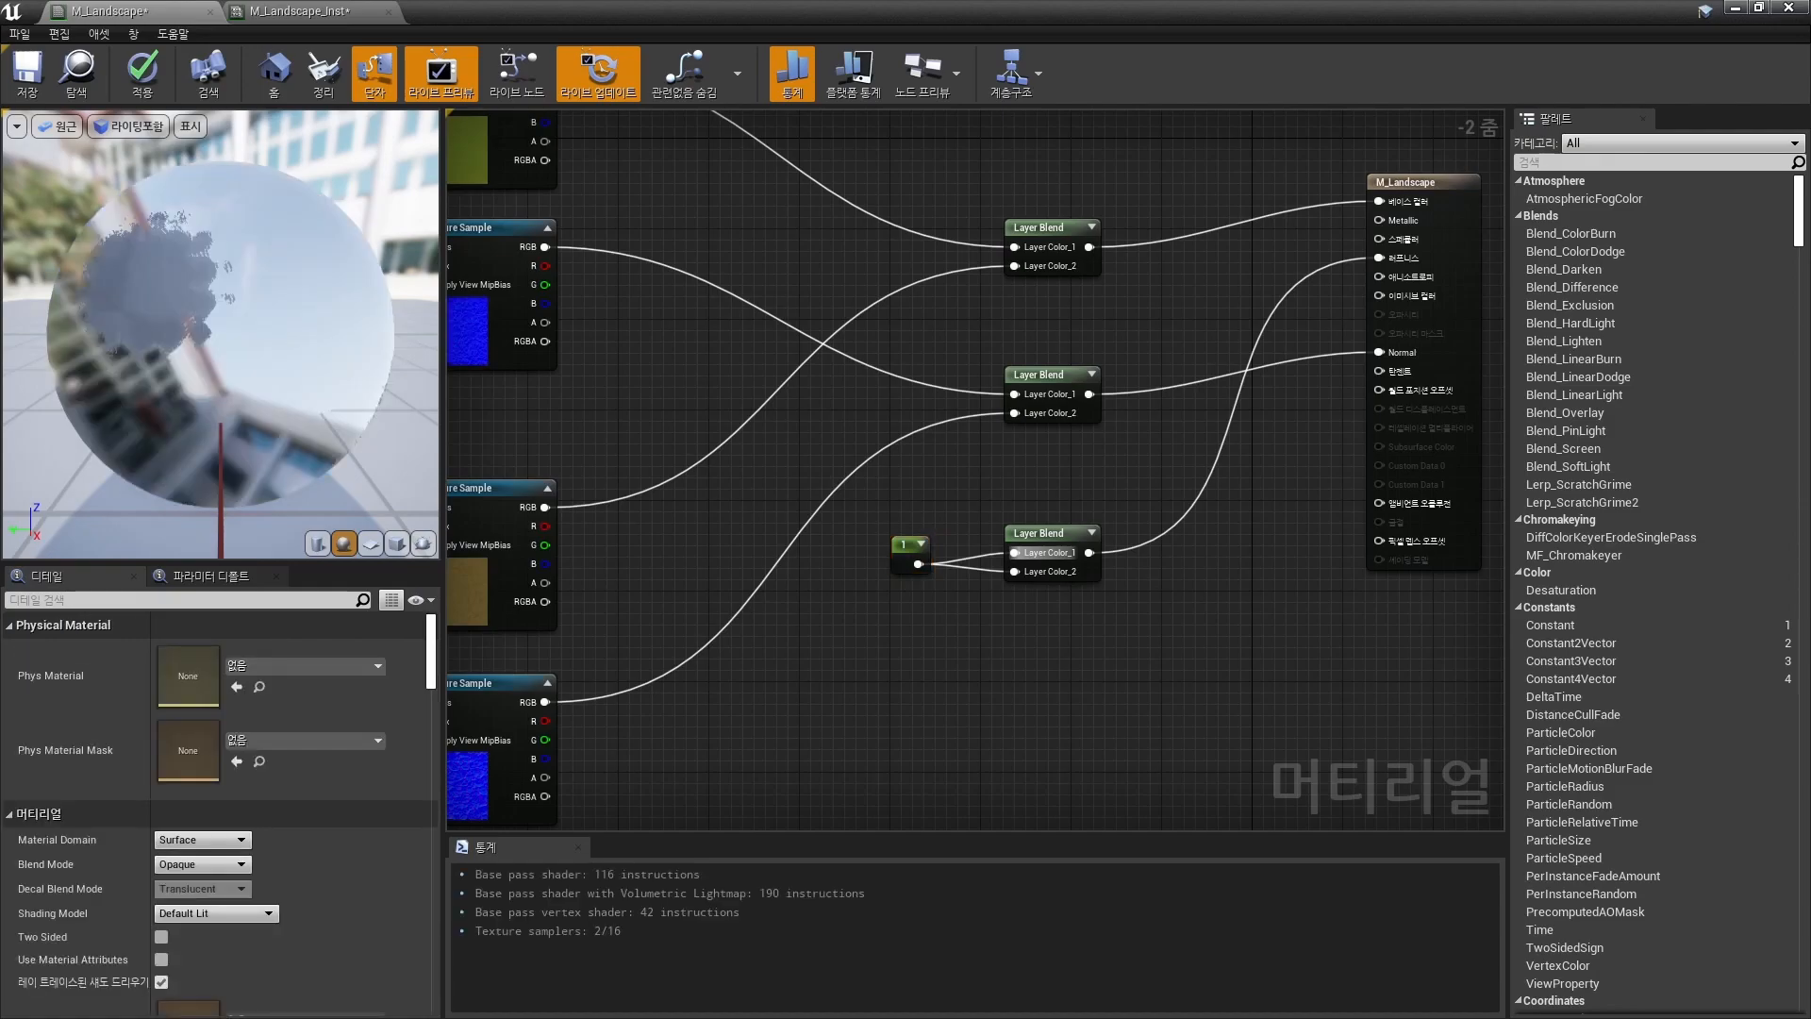
Try a 0,0,1 Constant3Vector as Layer Color_2 of the normal Layer Blend, and reconnect the ground normal sample instead.
right_drag(1078, 464, 1146, 453)
key(3)
click(835, 470)
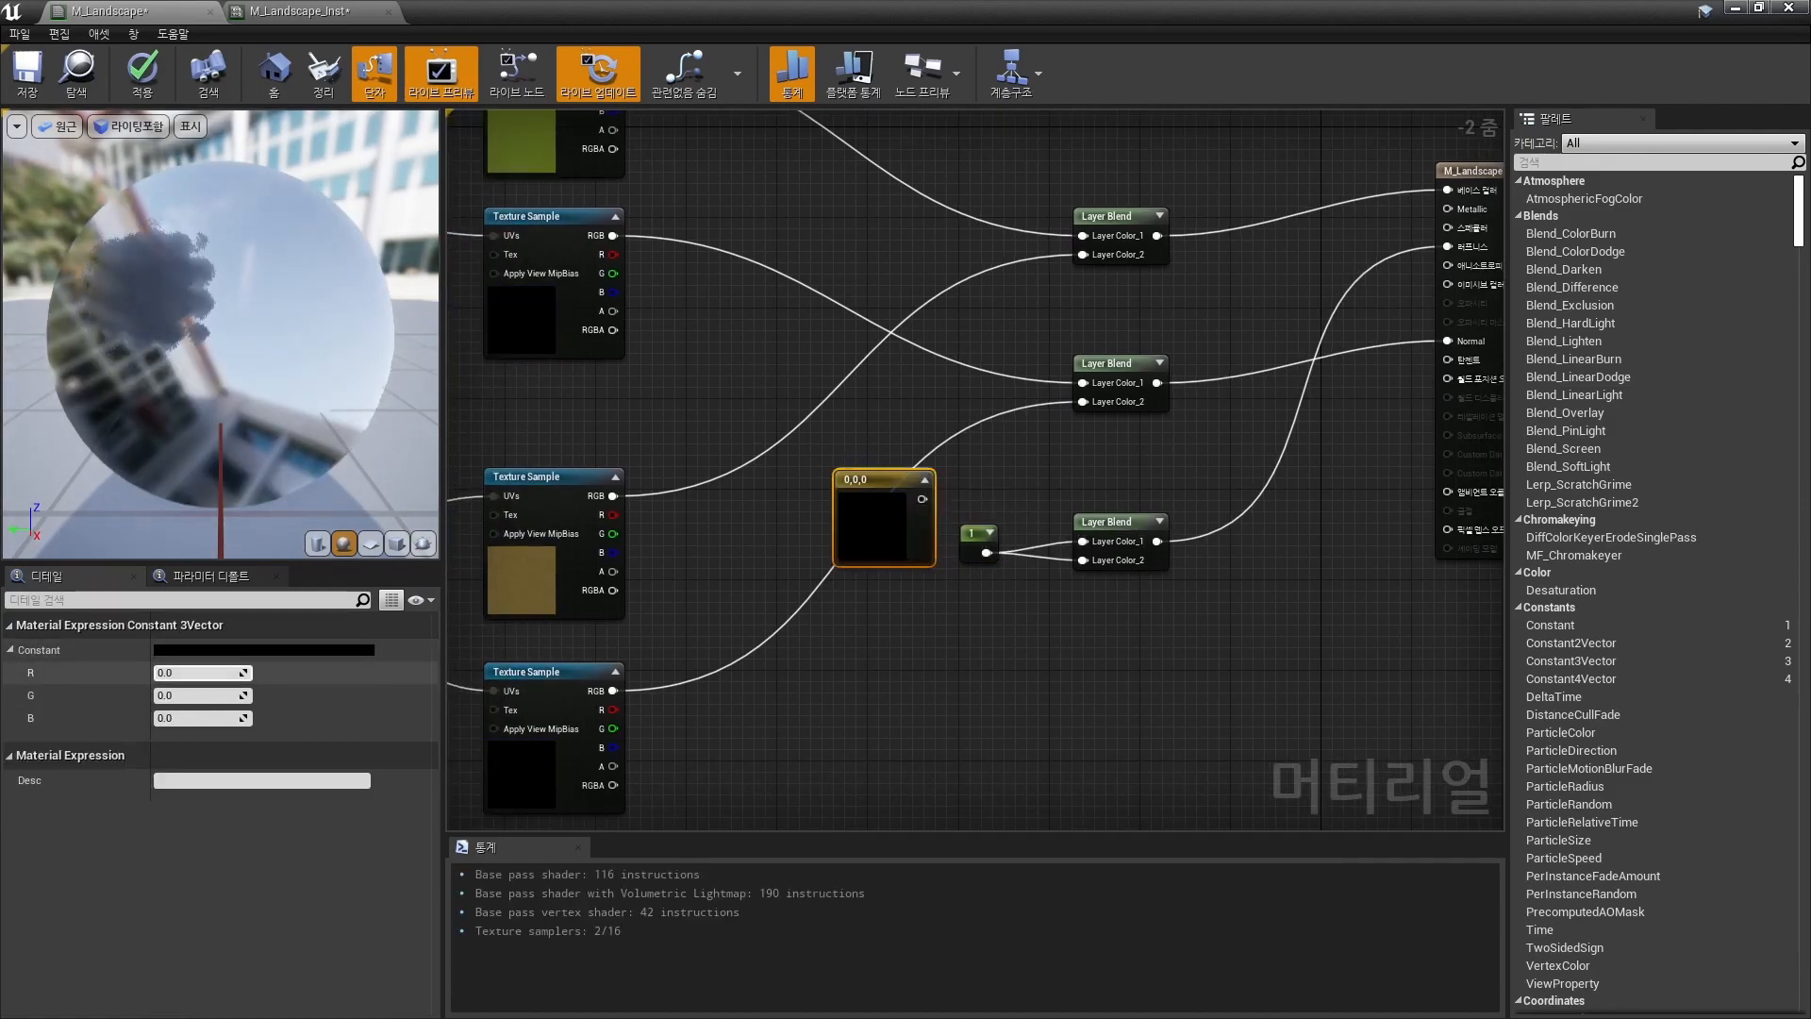
text(1)
key(Return)
drag(922, 498, 1082, 401)
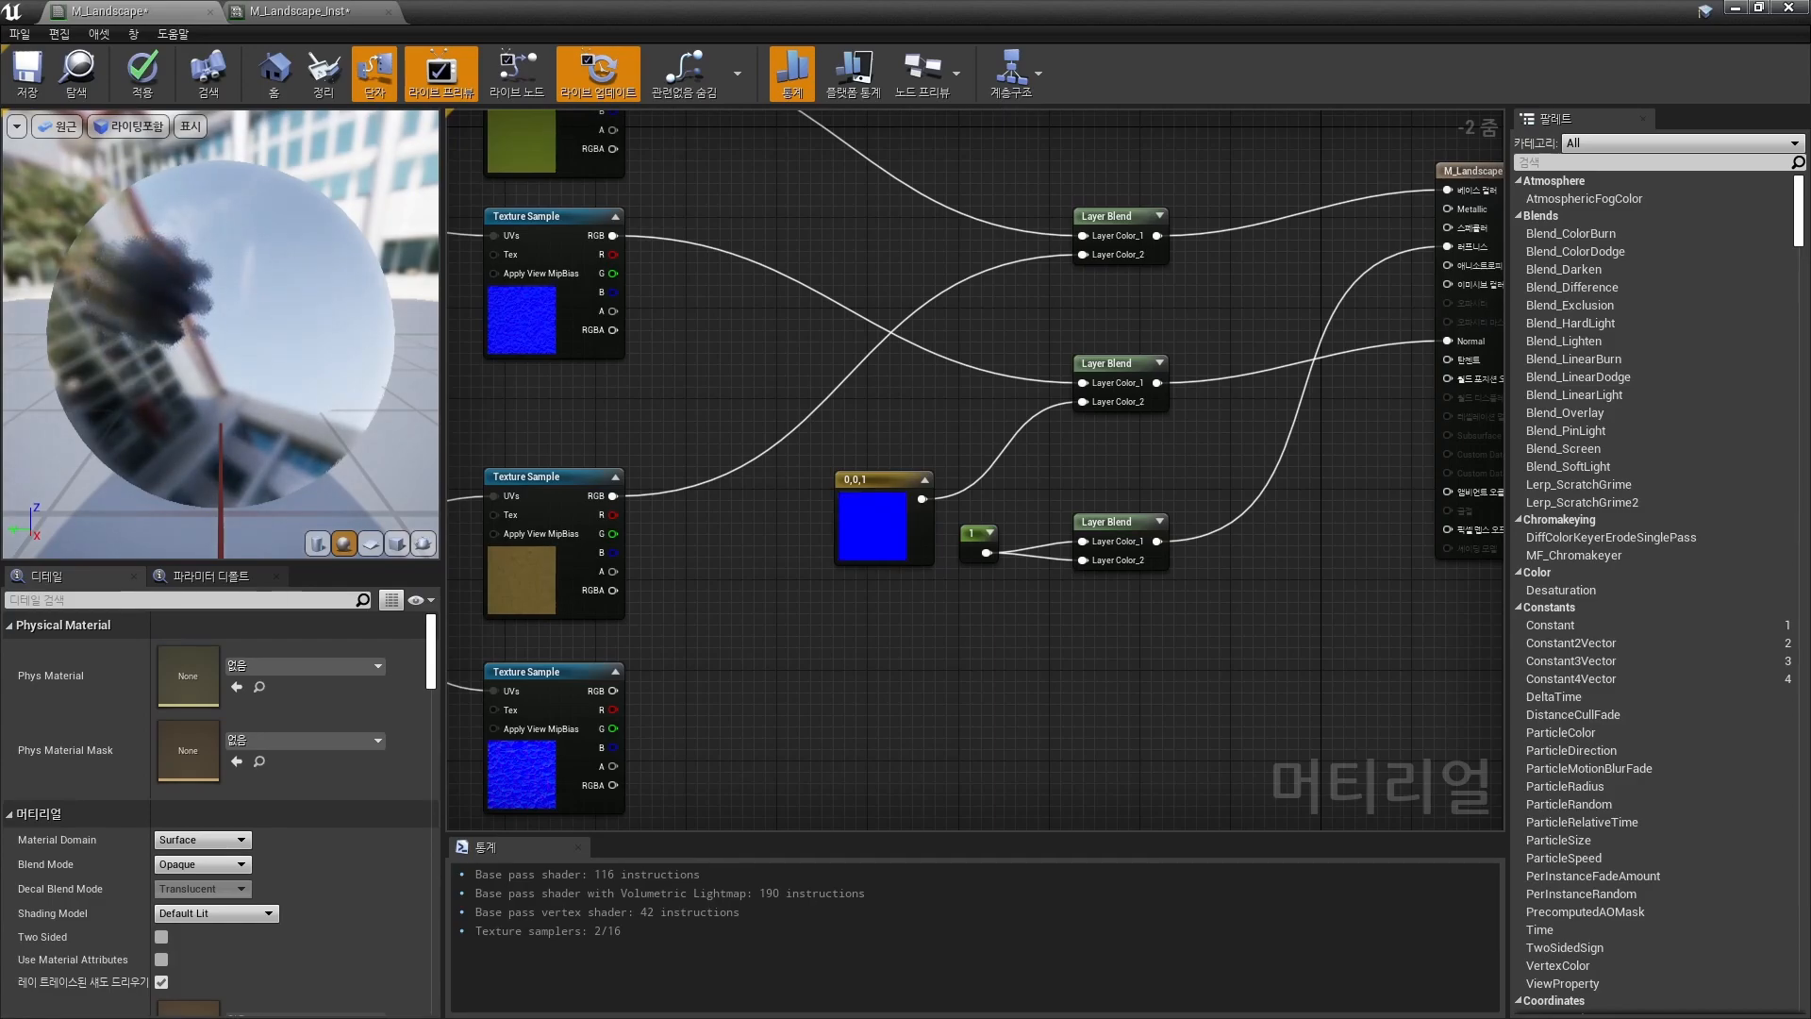
drag(613, 691, 1083, 402)
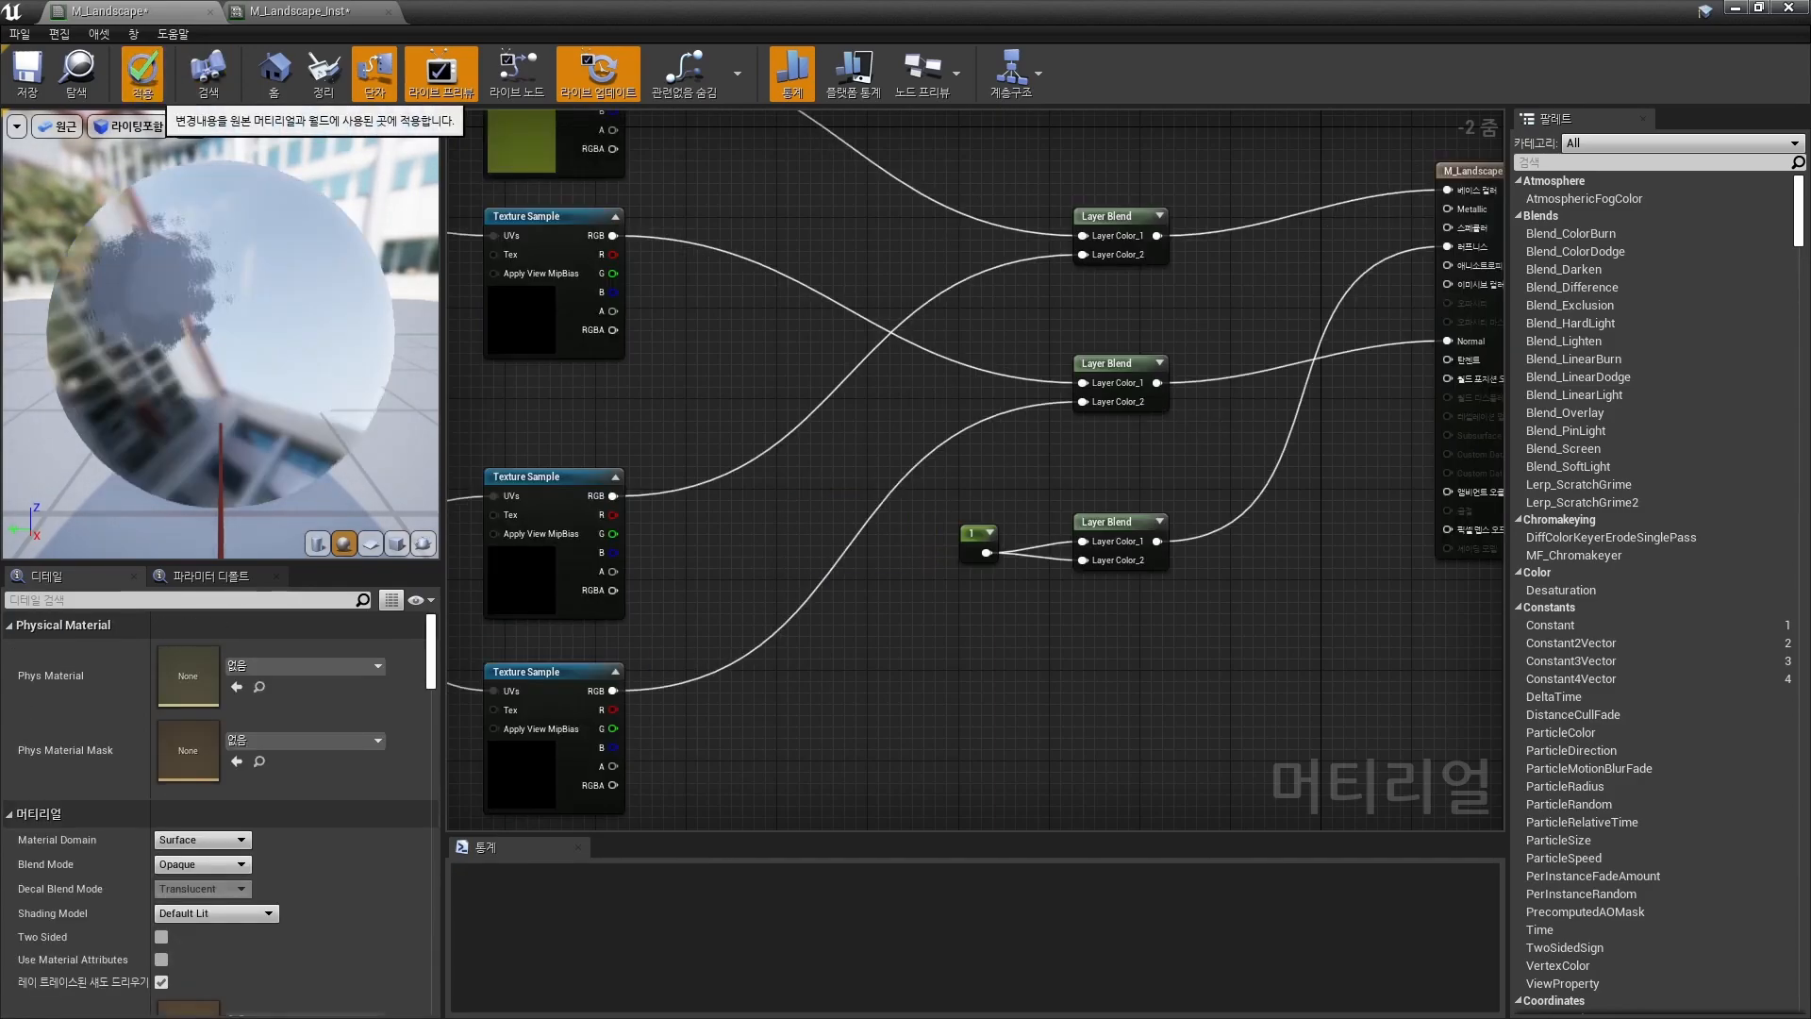
Apply the material changes and check the terrain surface up close and from farther away in the level viewport.
click(142, 74)
right_drag(989, 365, 947, 421)
click(1734, 7)
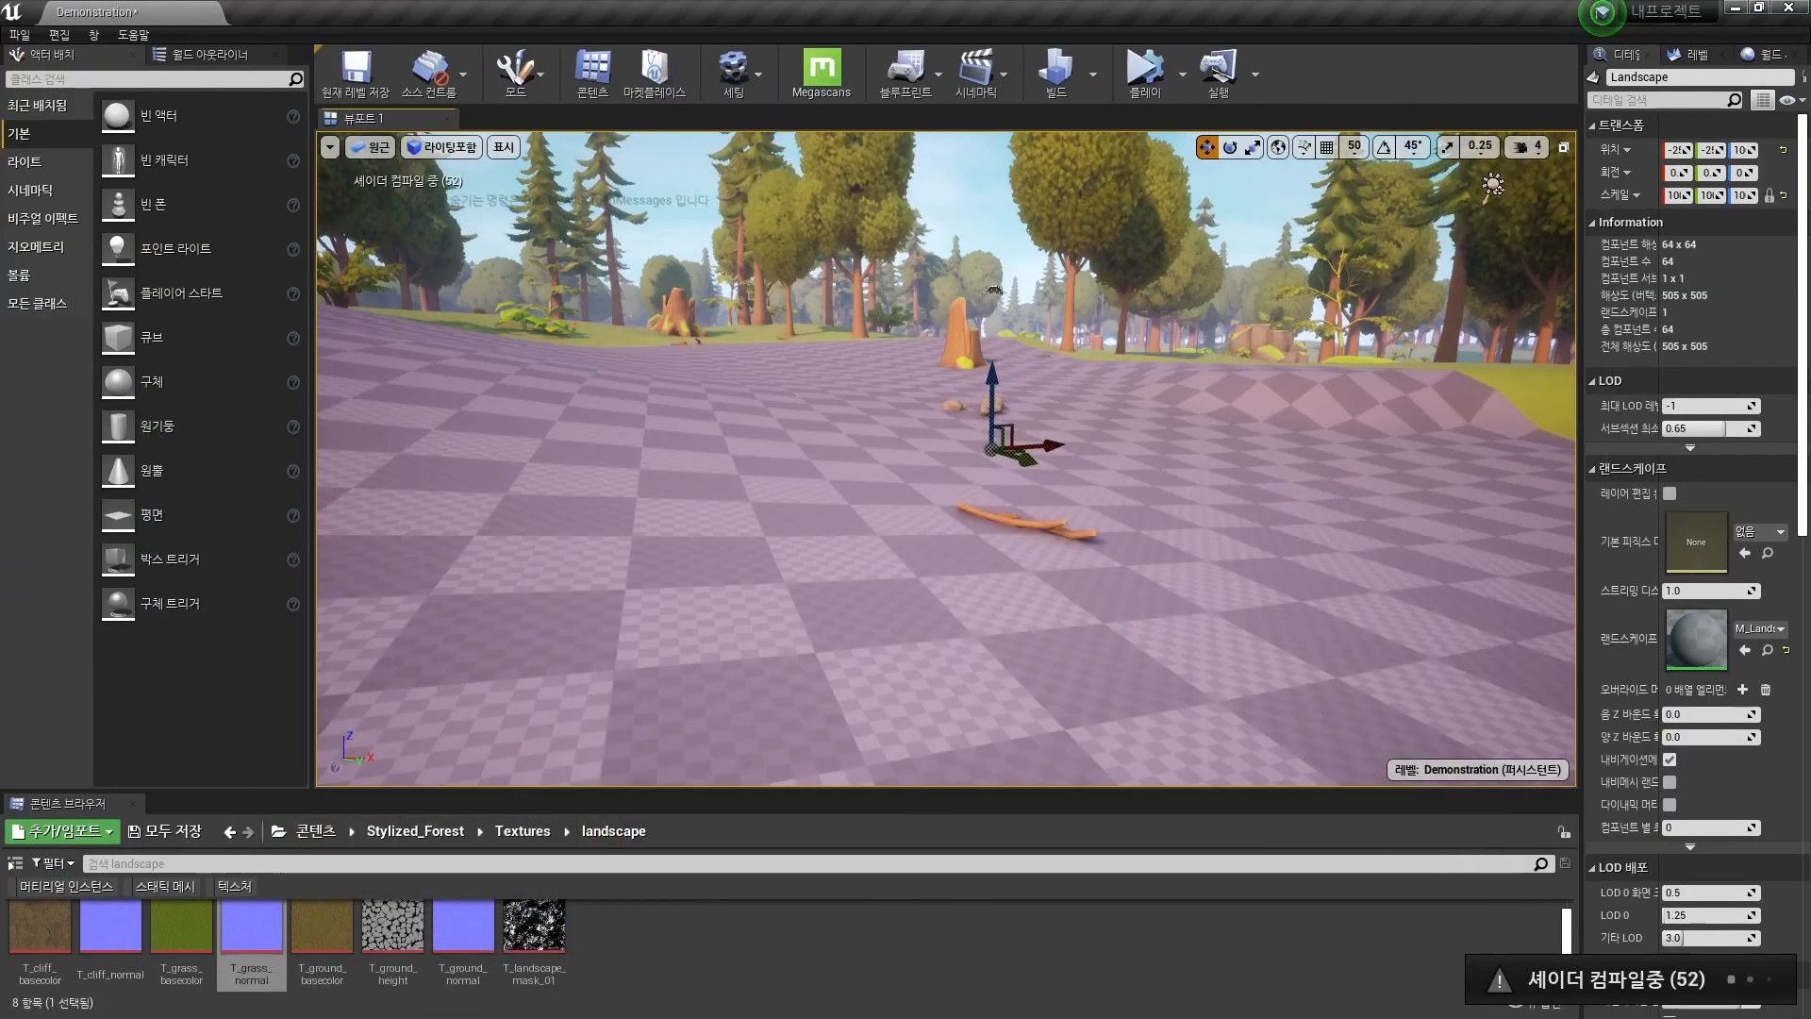
key(w)
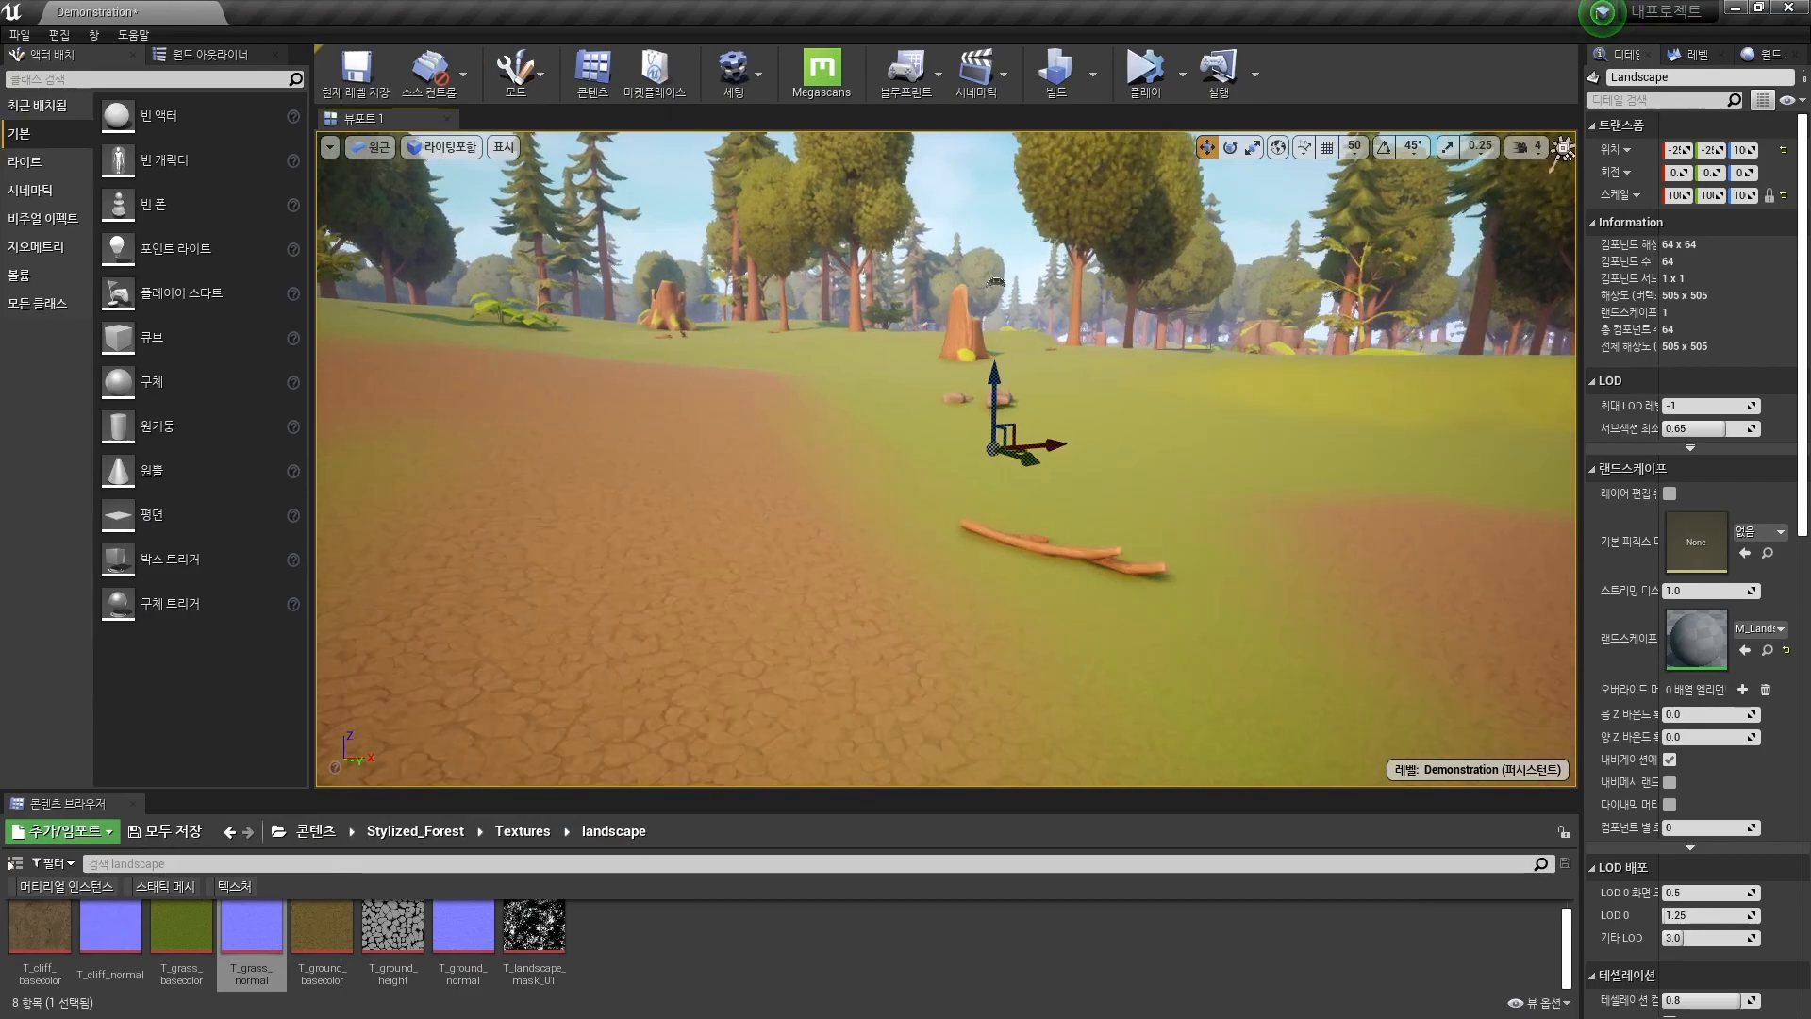
key(w)
key(s)
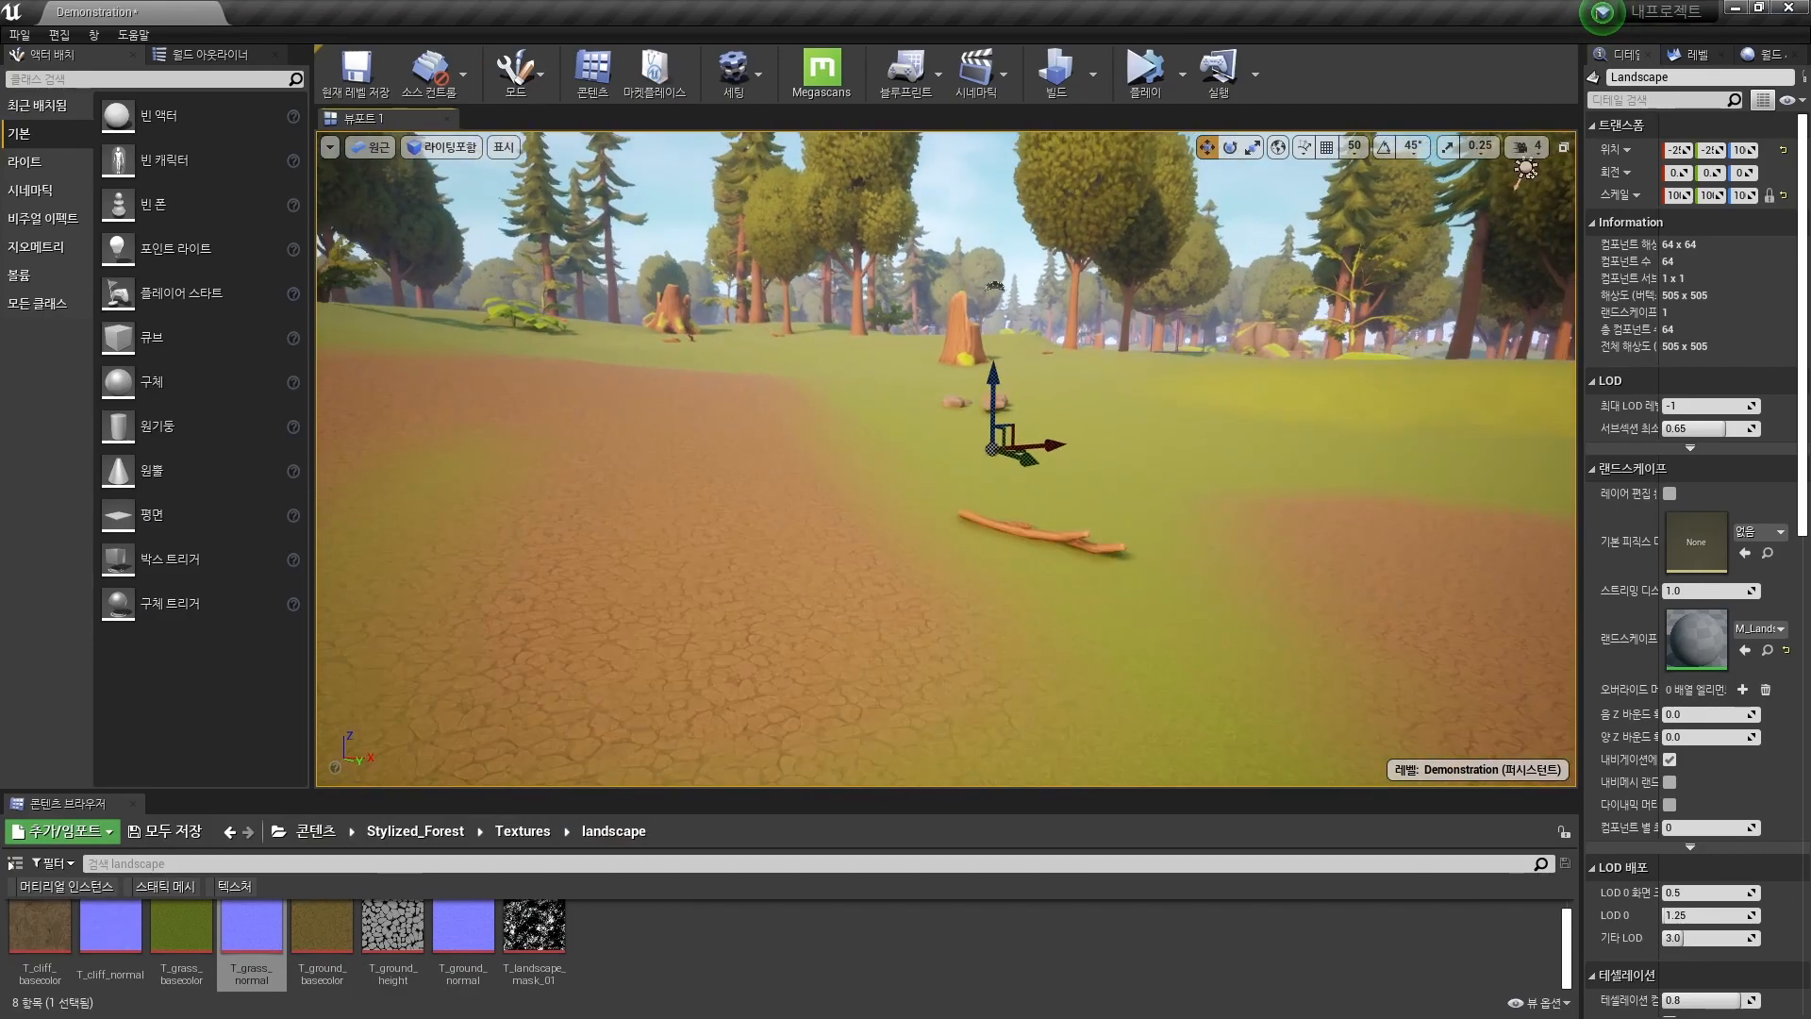
key(s)
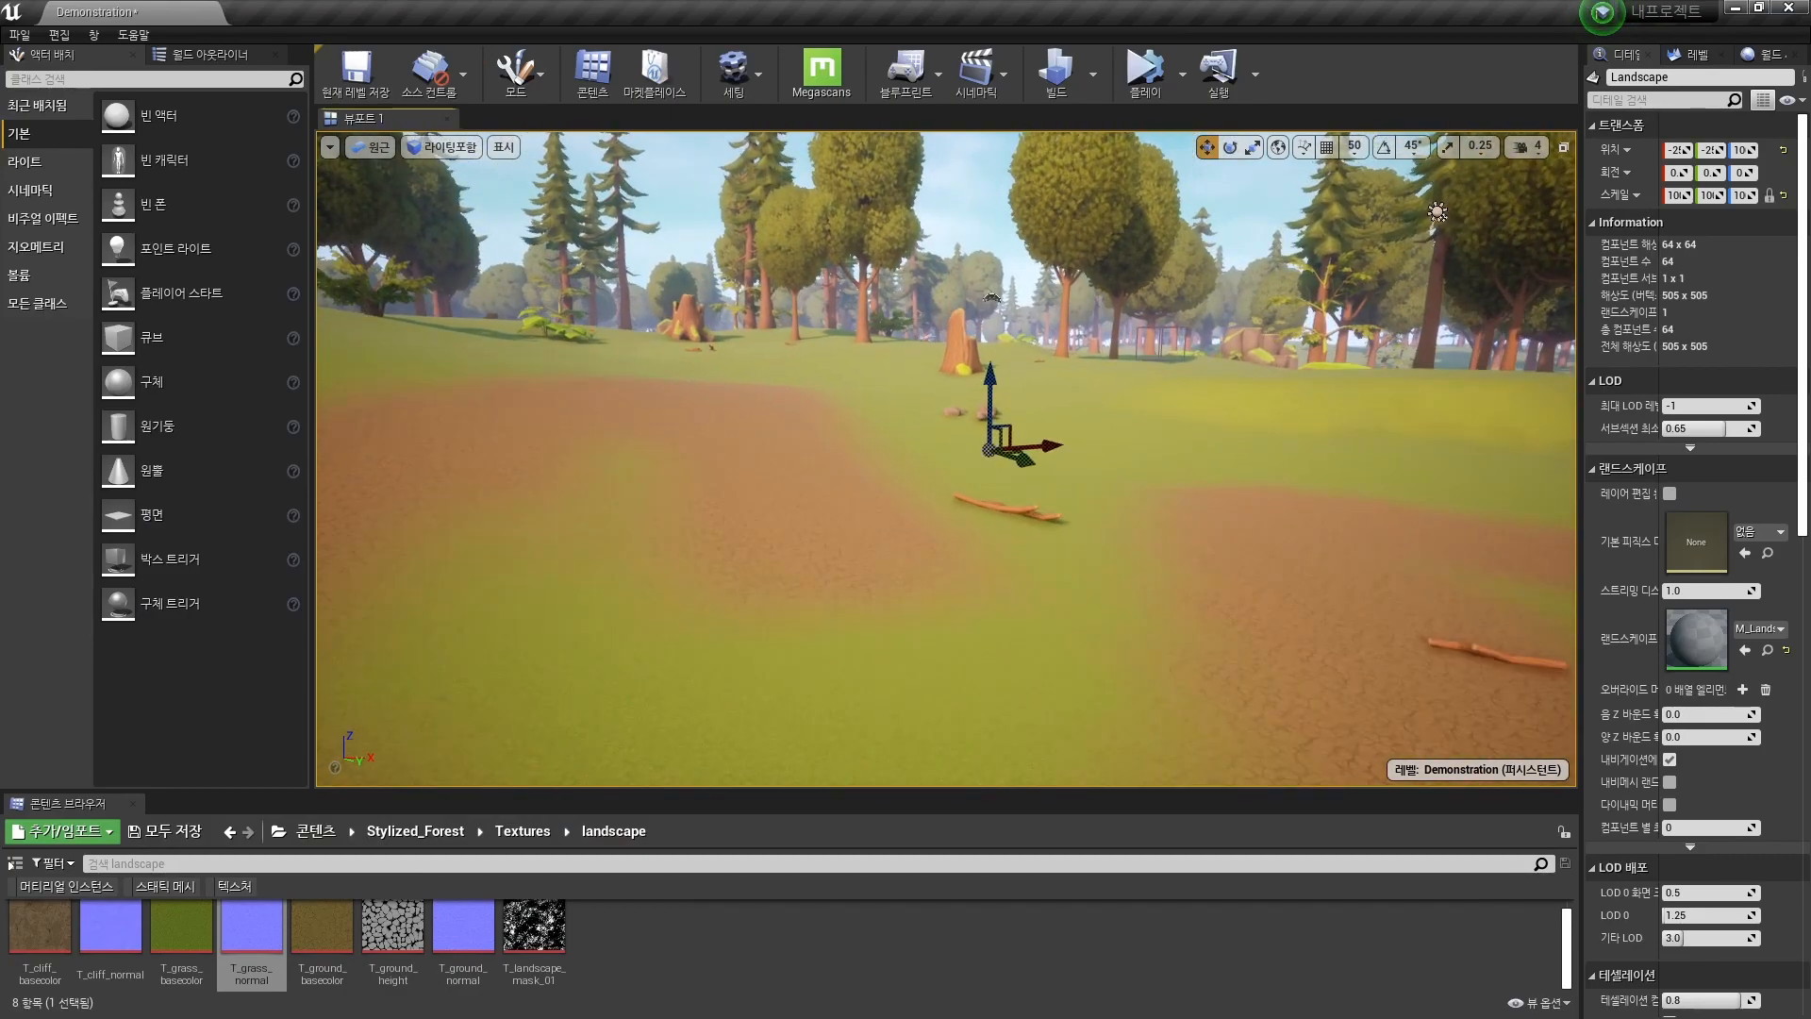
Add T_cliff_basecolor and T_cliff_normal to the M_Landscape graph as texture samples.
key(alt+Tab)
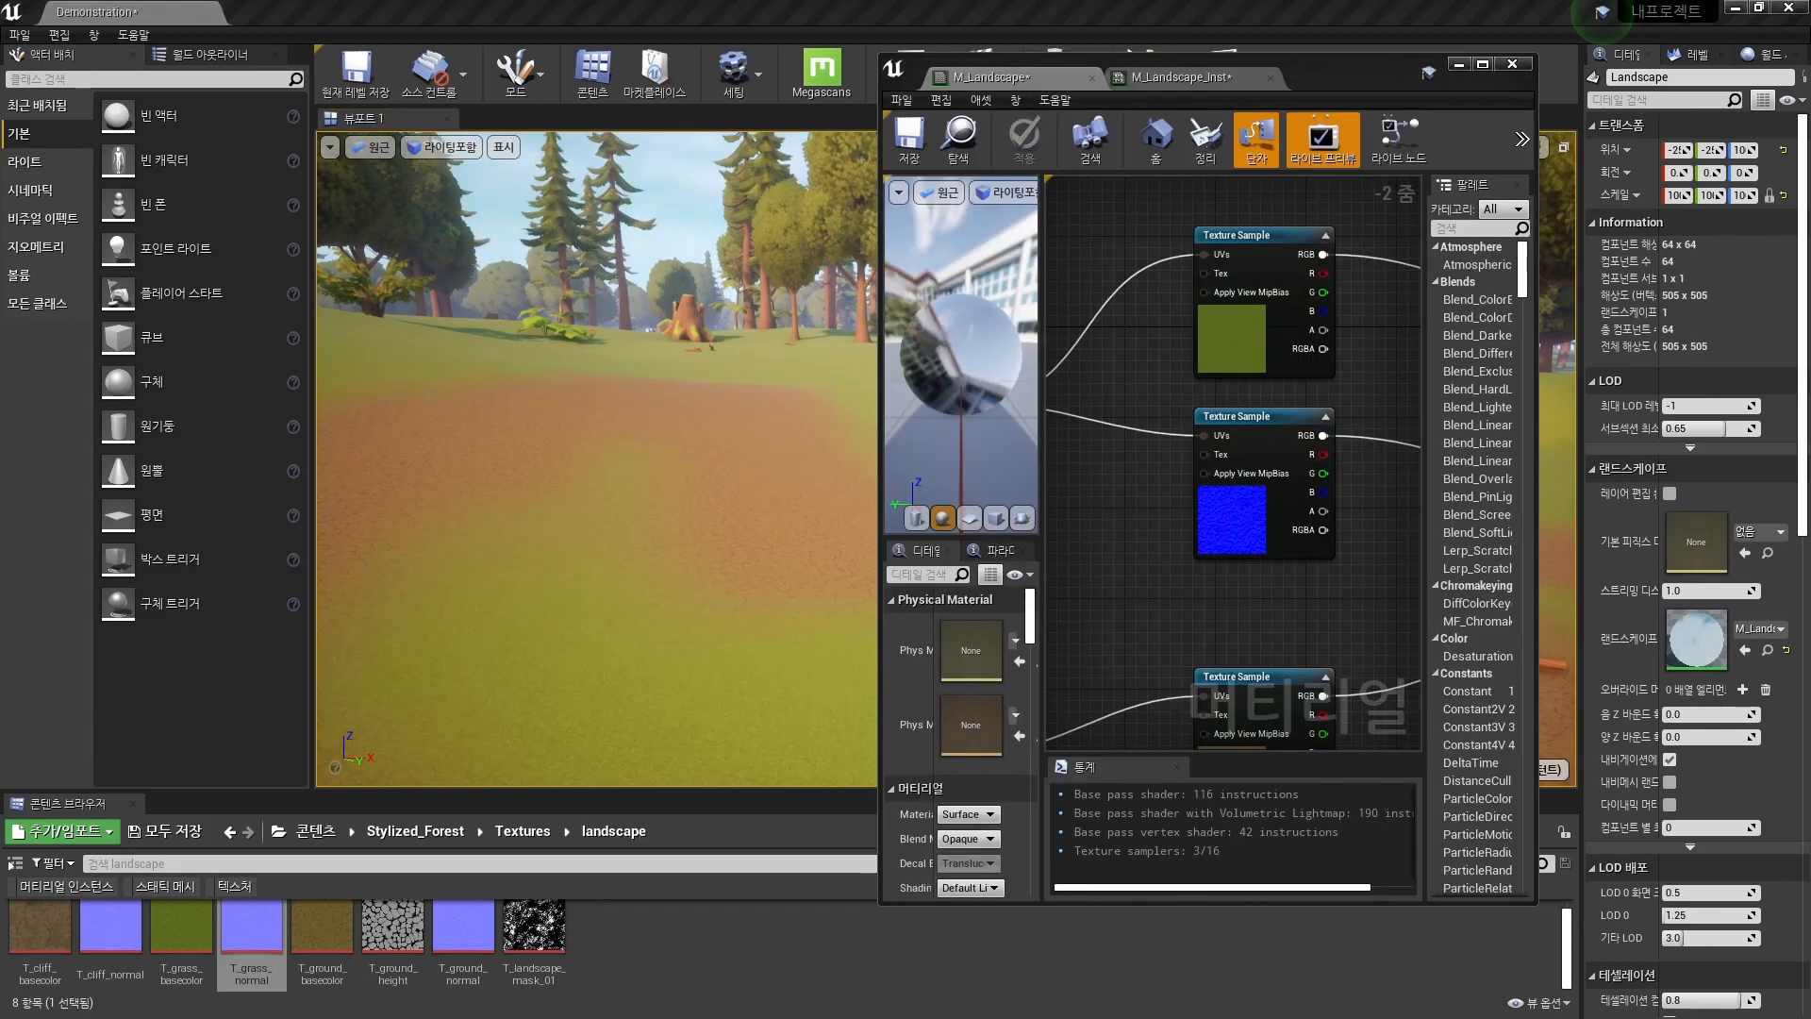
drag(40, 926, 1136, 391)
drag(110, 931, 1150, 590)
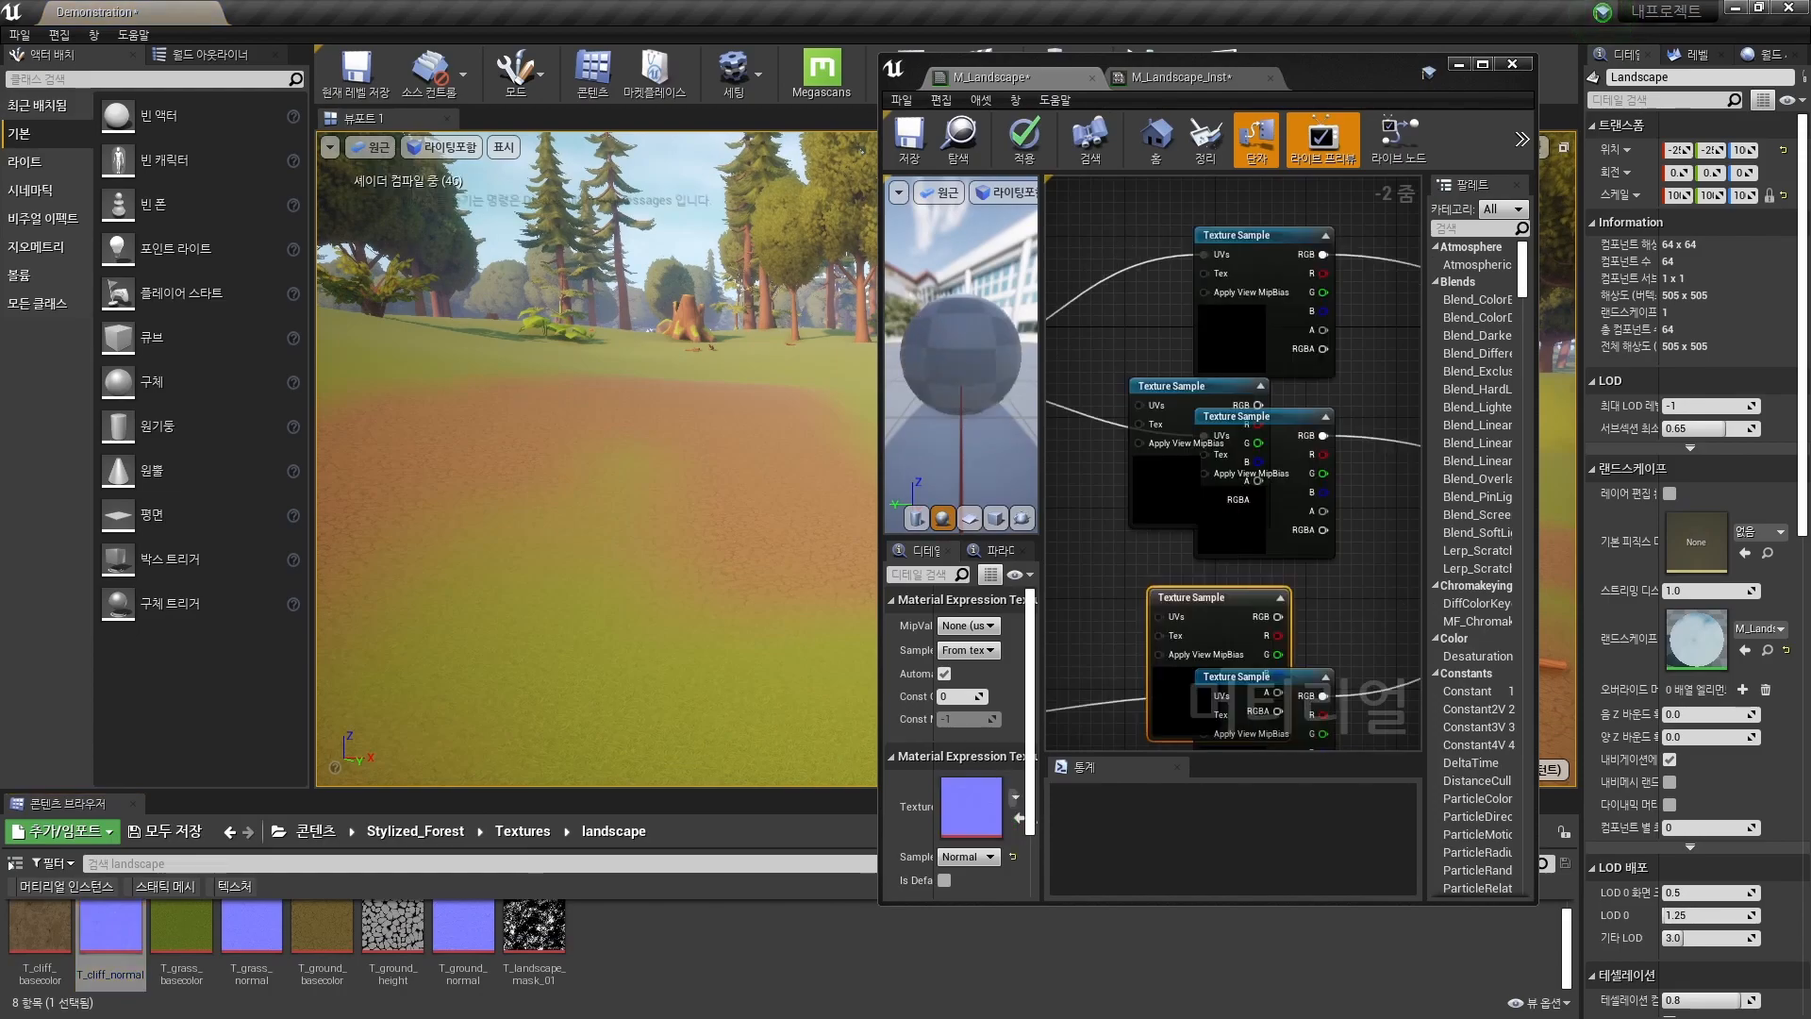
click(1483, 64)
Place the cliff base colour and normal texture samples in a column below the ground samples.
right_drag(706, 566, 1019, 405)
scroll(1019, 405, down, 3)
drag(951, 392, 970, 675)
drag(943, 336, 979, 771)
click(979, 754)
drag(1076, 802, 989, 665)
drag(983, 668, 982, 690)
click(849, 604)
Duplicate the ground group of LandscapeCoords, Multiply and tiling parameter, and connect its Multiply output to both cliff samples' UVs.
drag(708, 415, 878, 556)
right_drag(882, 561, 972, 417)
key(ctrl+c)
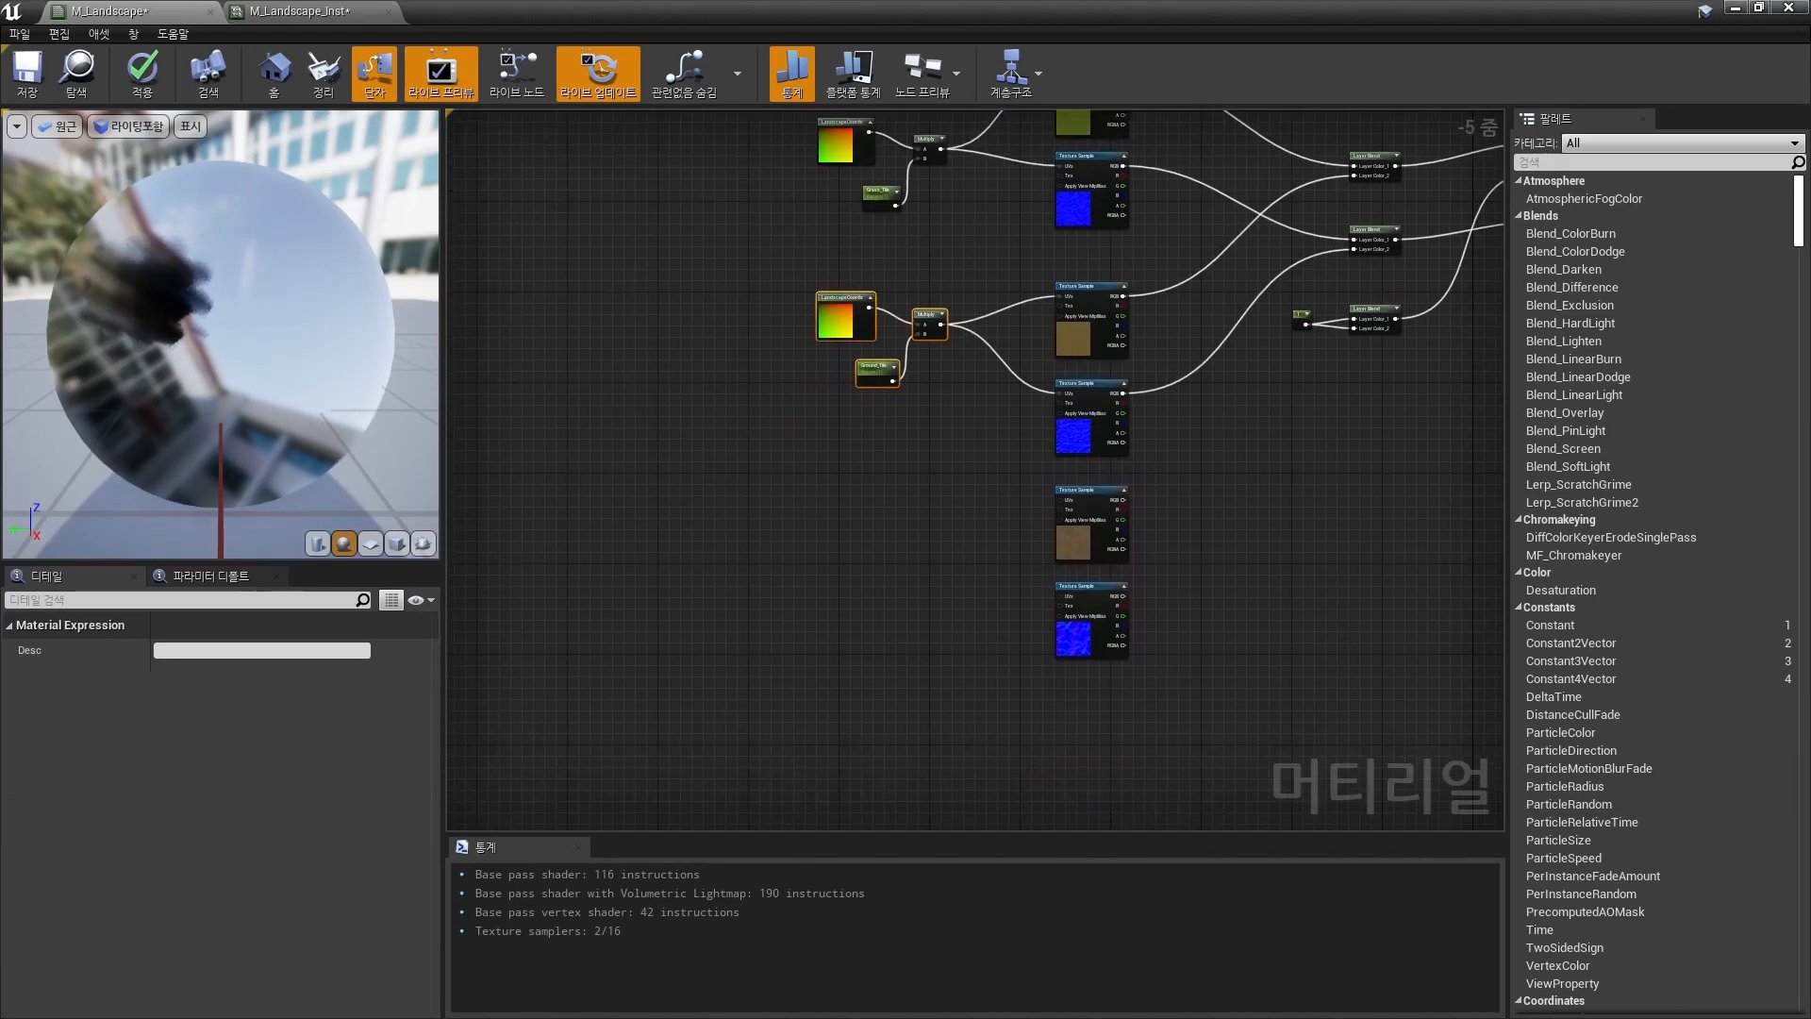
key(ctrl+v)
drag(1003, 432, 948, 551)
click(949, 520)
scroll(941, 530, up, 3)
drag(1210, 495, 1181, 471)
drag(944, 550, 1180, 663)
Rename the duplicated tiling parameter beside the cliff samples as Cliff_Tile.
click(807, 635)
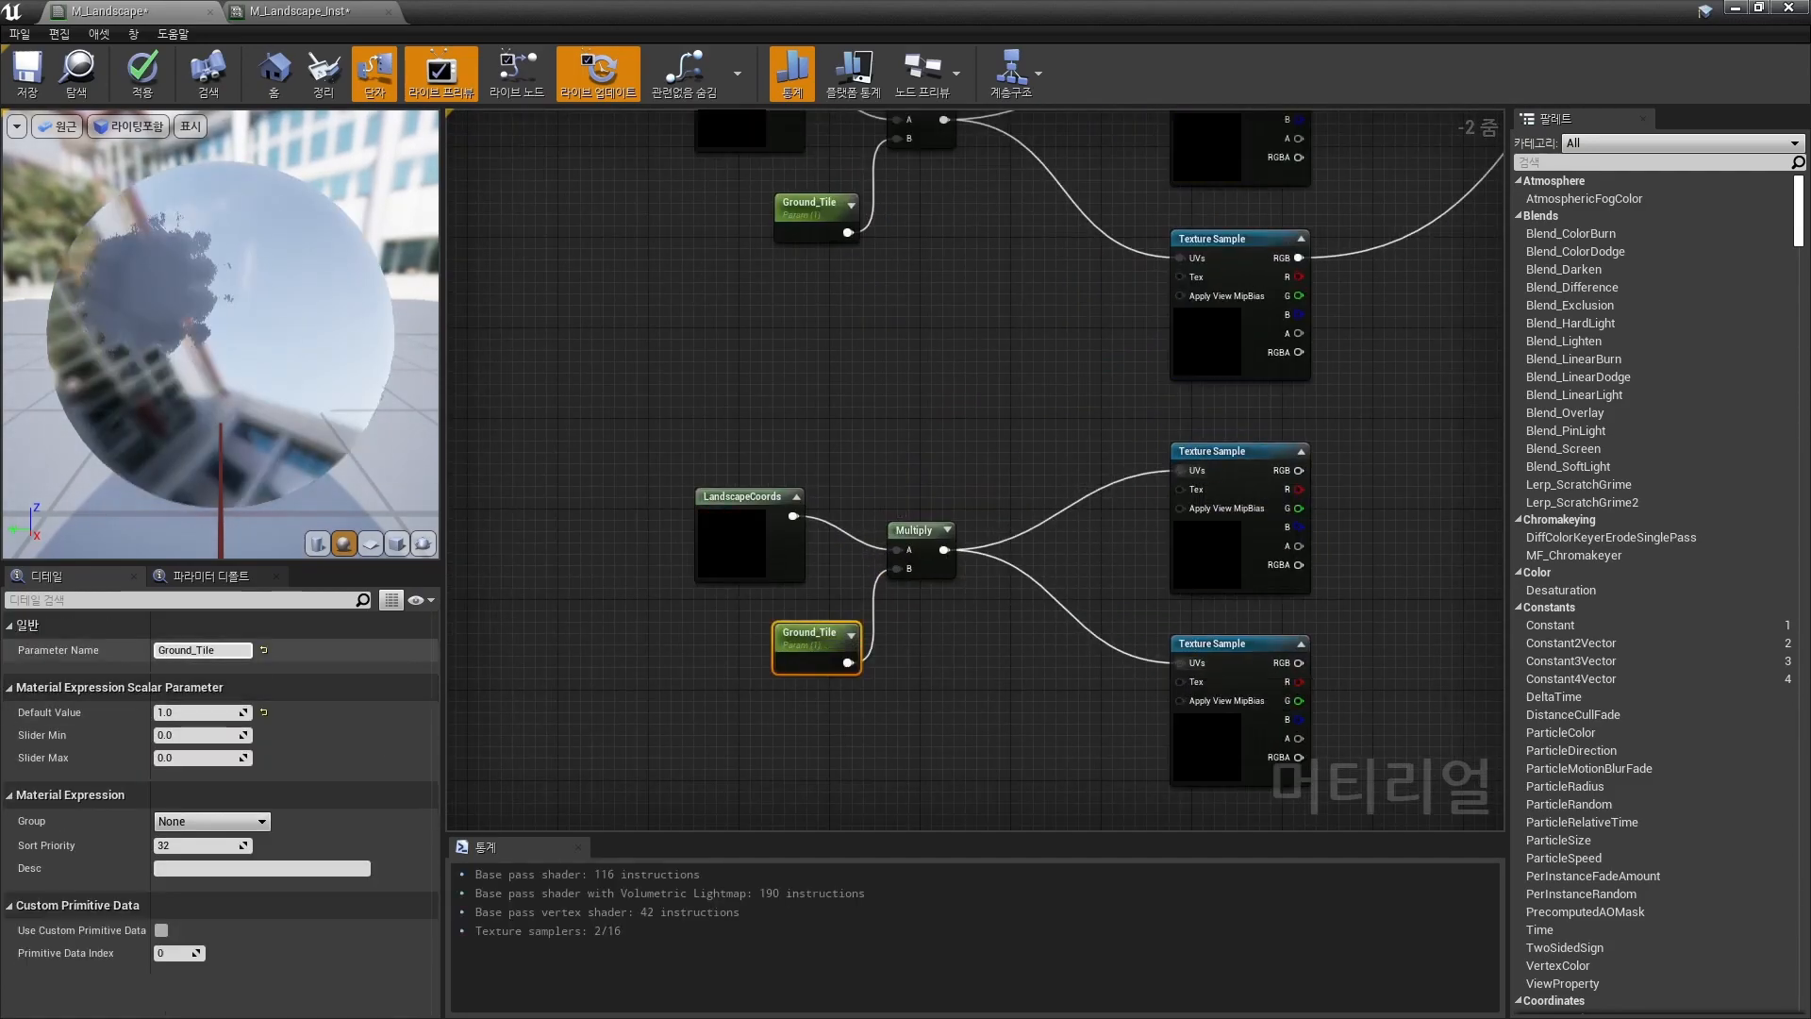
drag(192, 651, 155, 651)
text(Cliff)
key(Return)
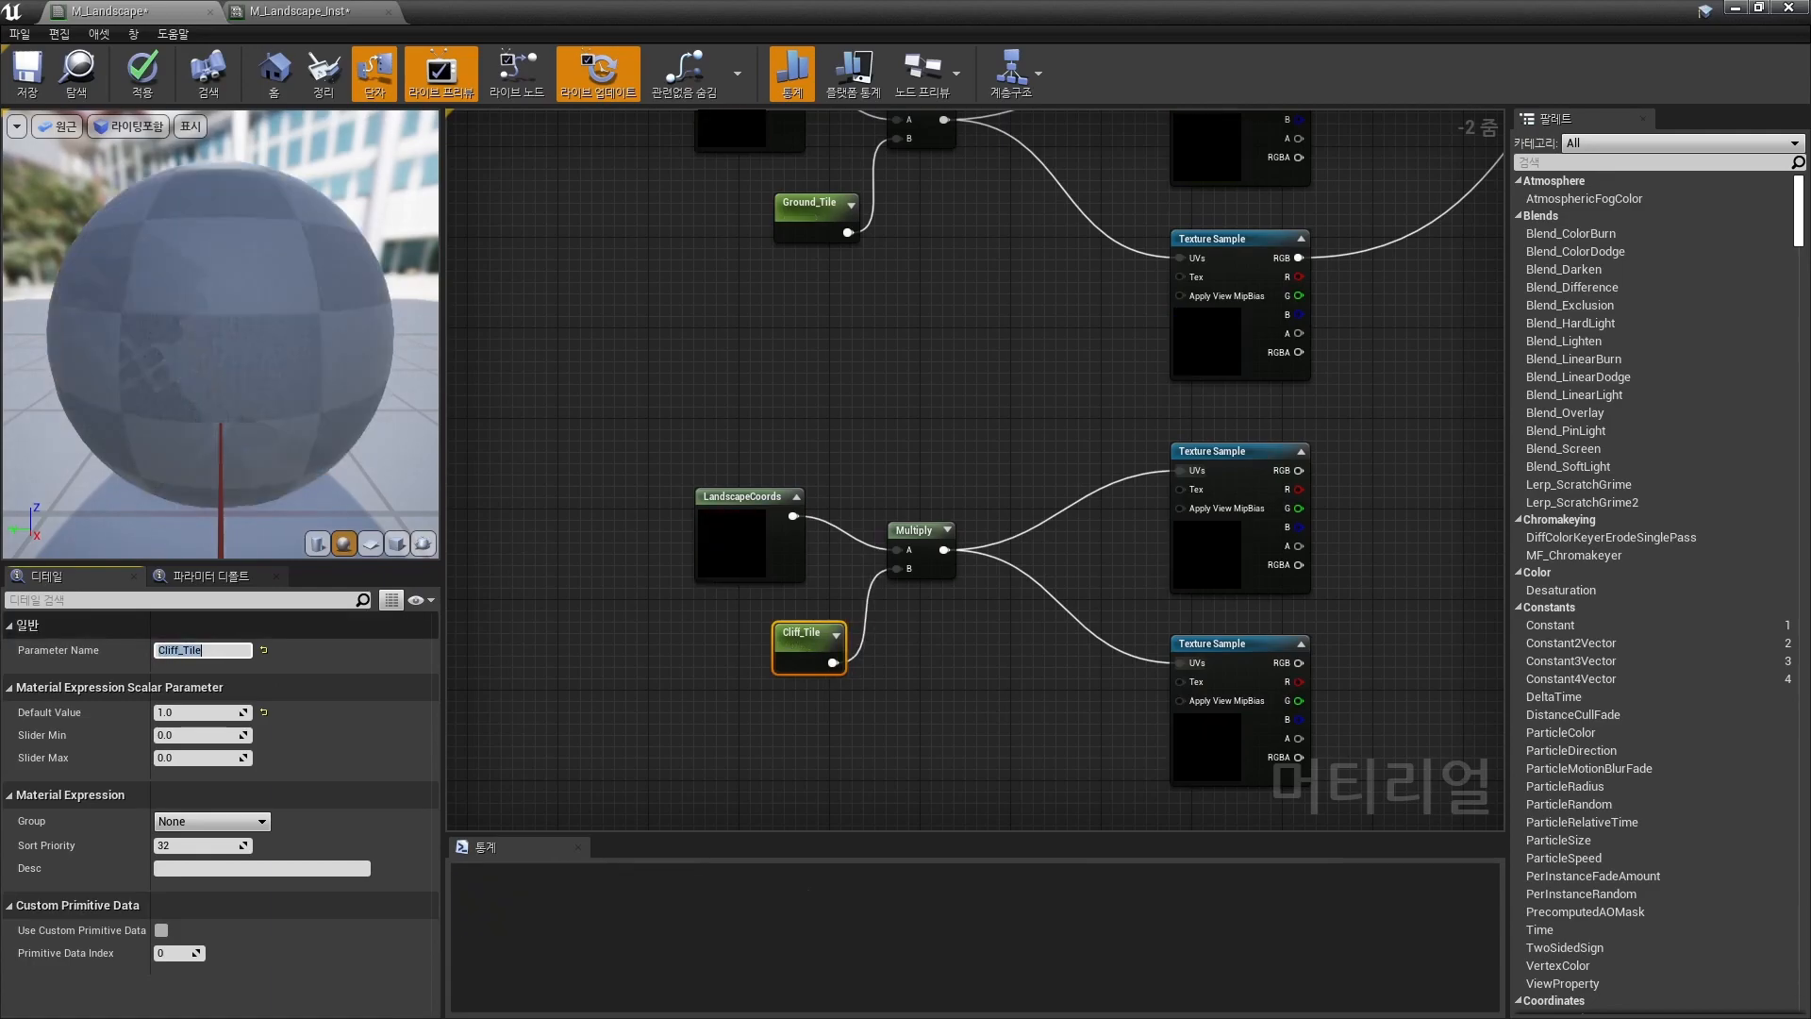
Add a third layer to the base color Layer Blend and name it Cliff.
right_drag(1391, 577, 908, 664)
scroll(901, 547, down, 2)
right_drag(1151, 195, 1151, 515)
scroll(1152, 515, up, 2)
click(1184, 332)
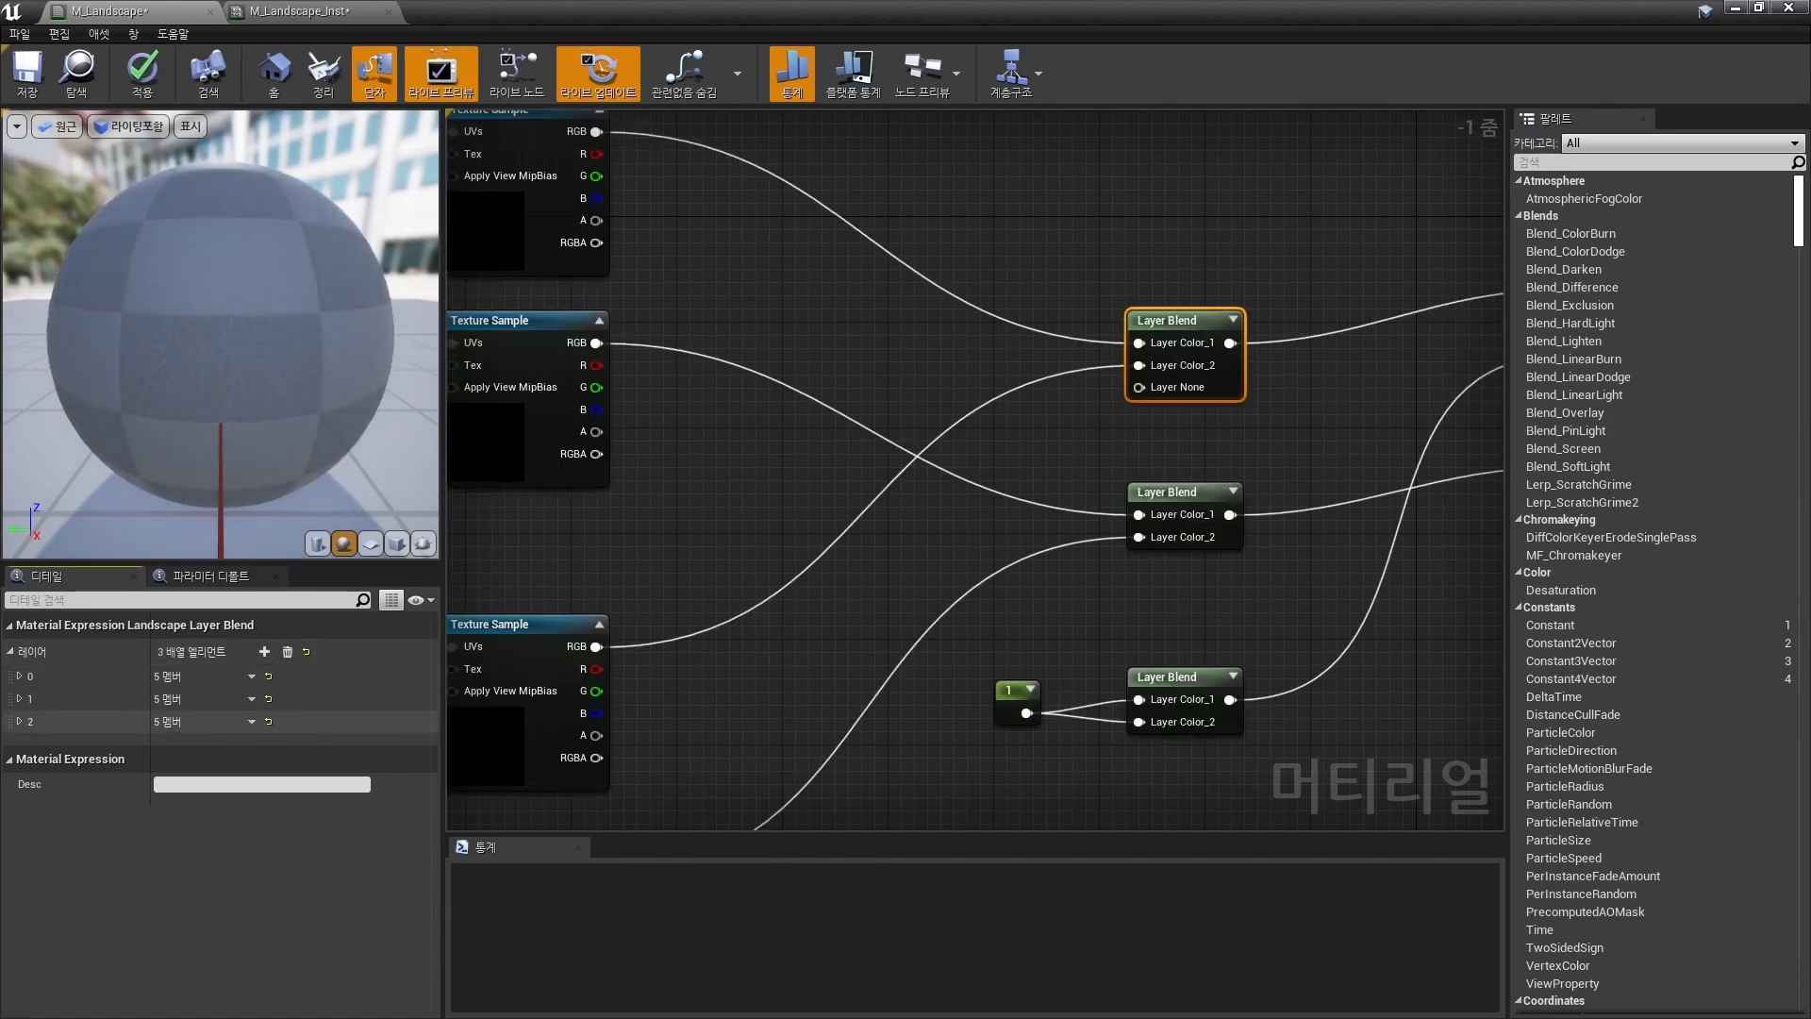
click(19, 721)
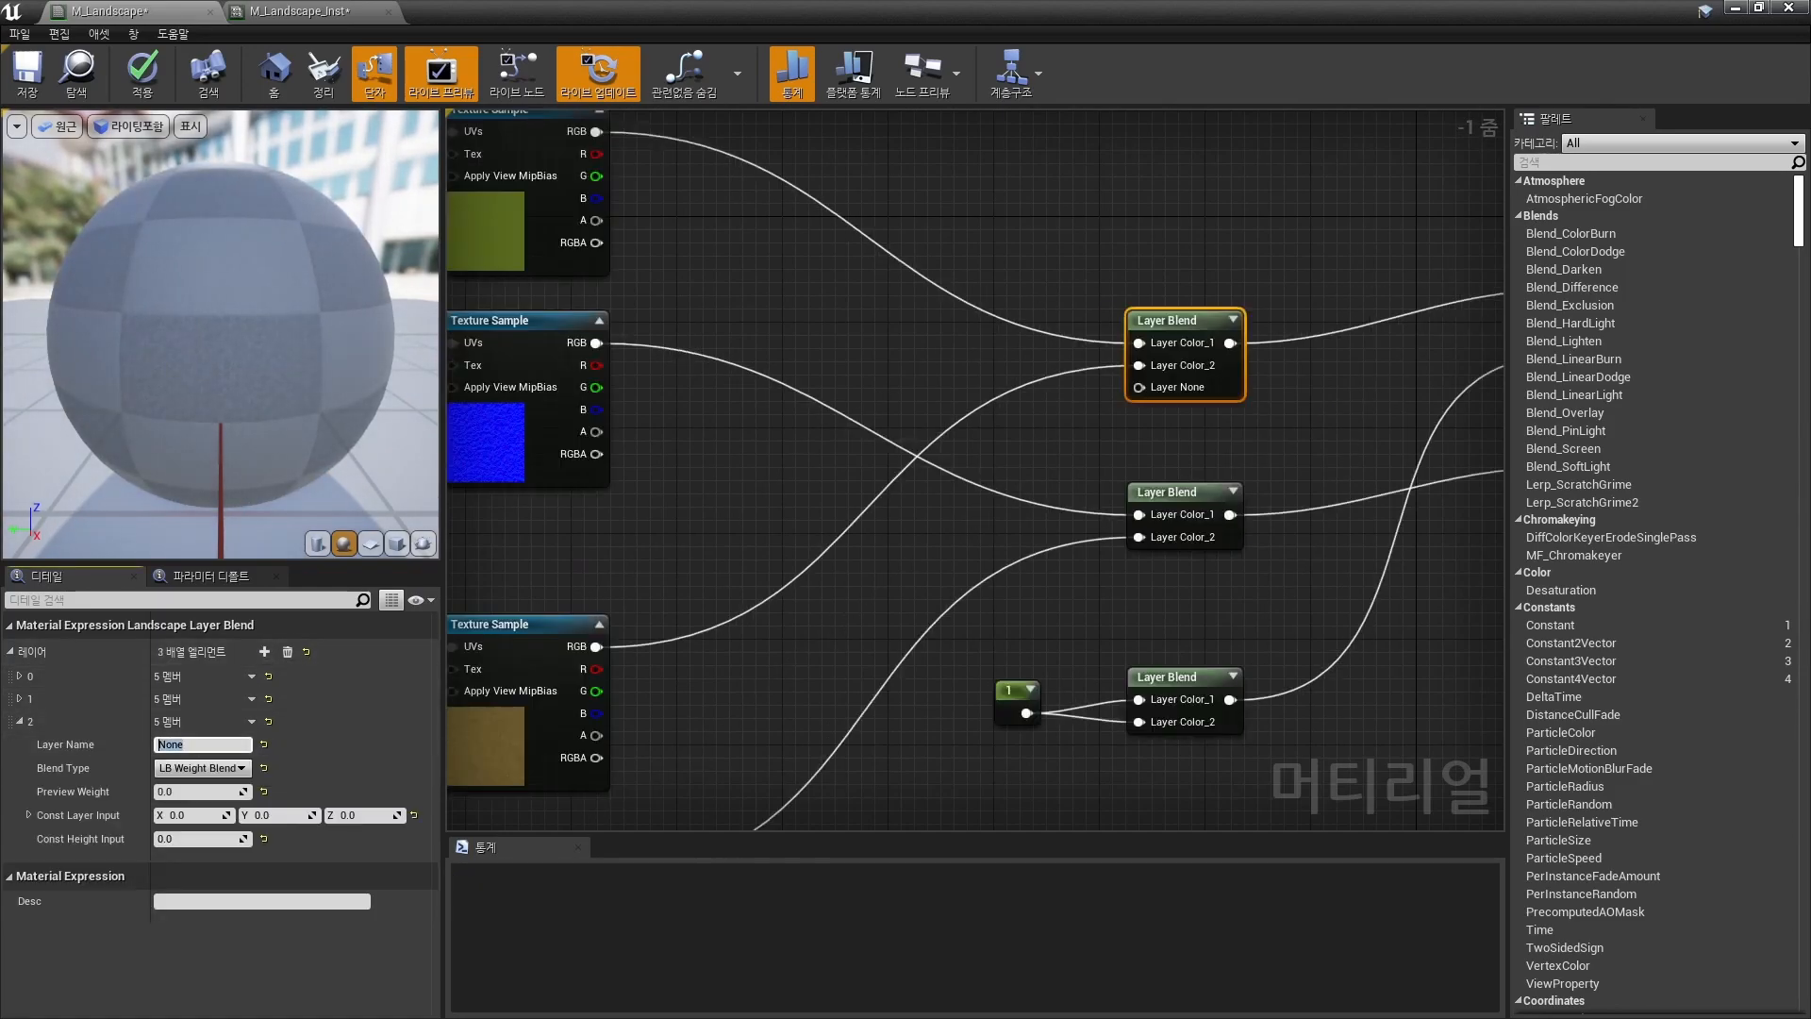
text(Cliff)
key(Return)
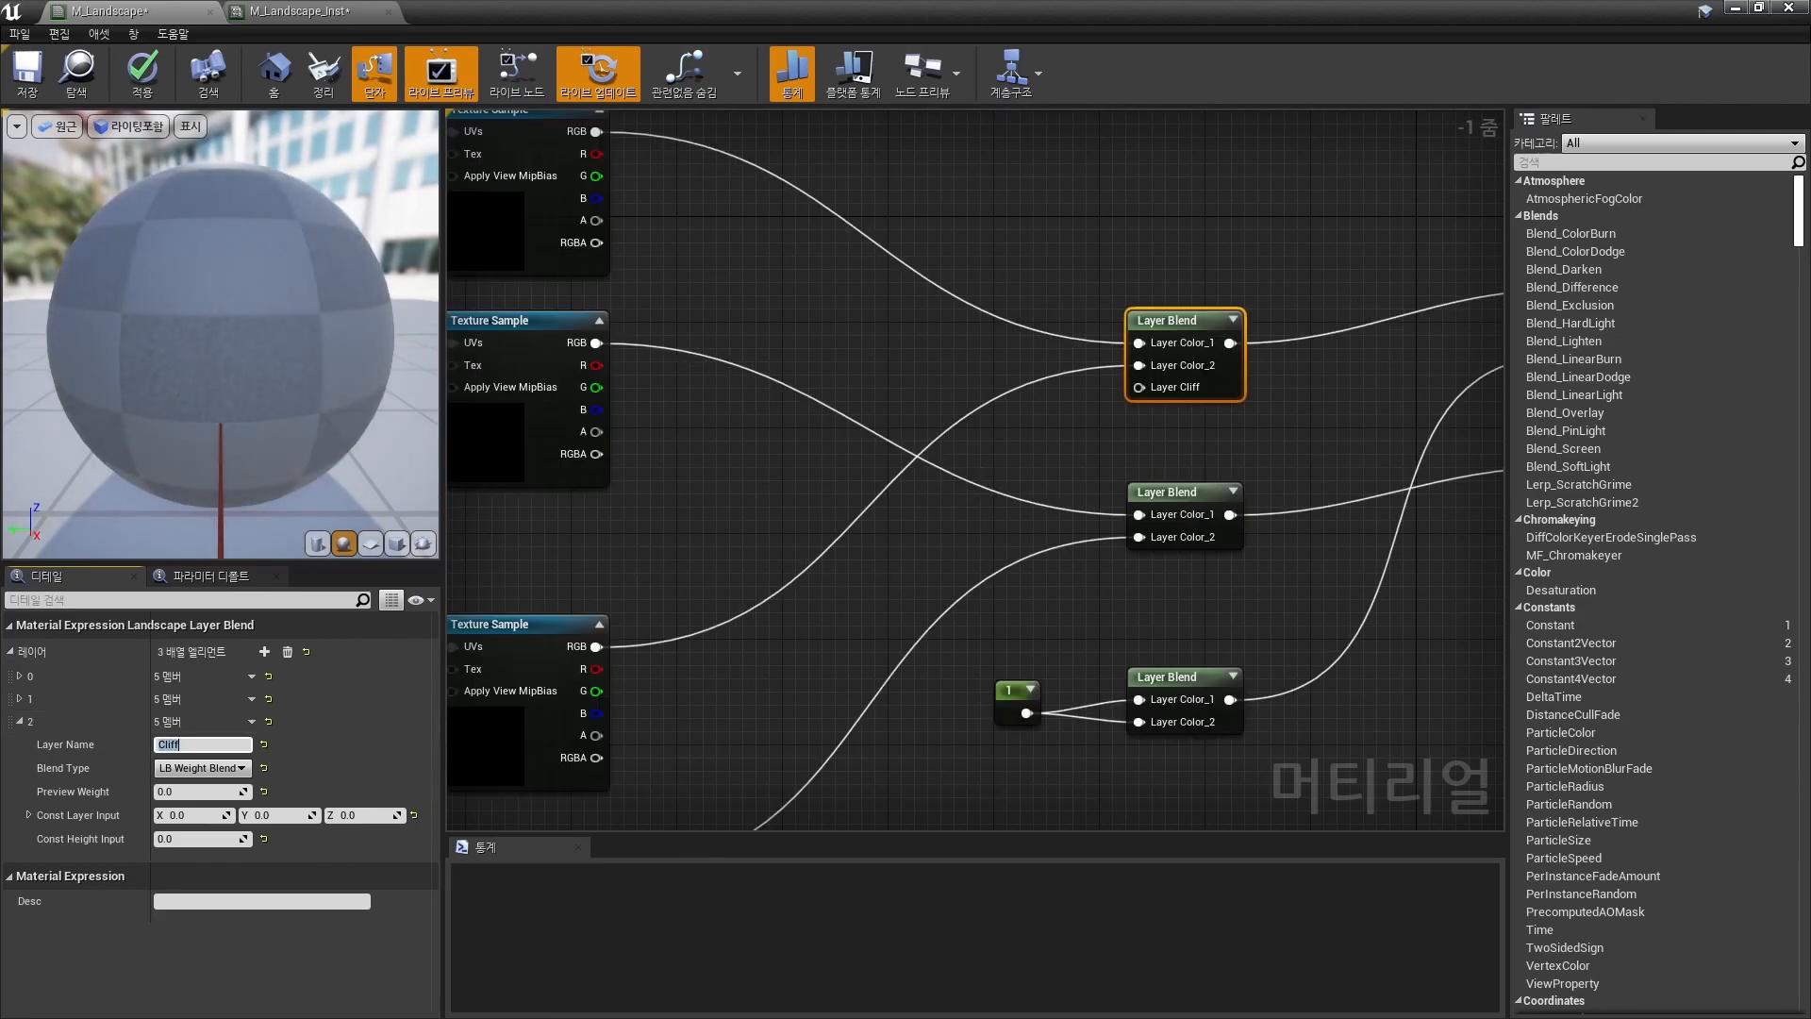
Connect the cliff base color sample's RGB output to the Layer Cliff input of the base color Layer Blend.
scroll(802, 651, down, 3)
right_drag(801, 651, 1180, 142)
right_drag(1095, 428, 979, 565)
drag(949, 541, 1263, 371)
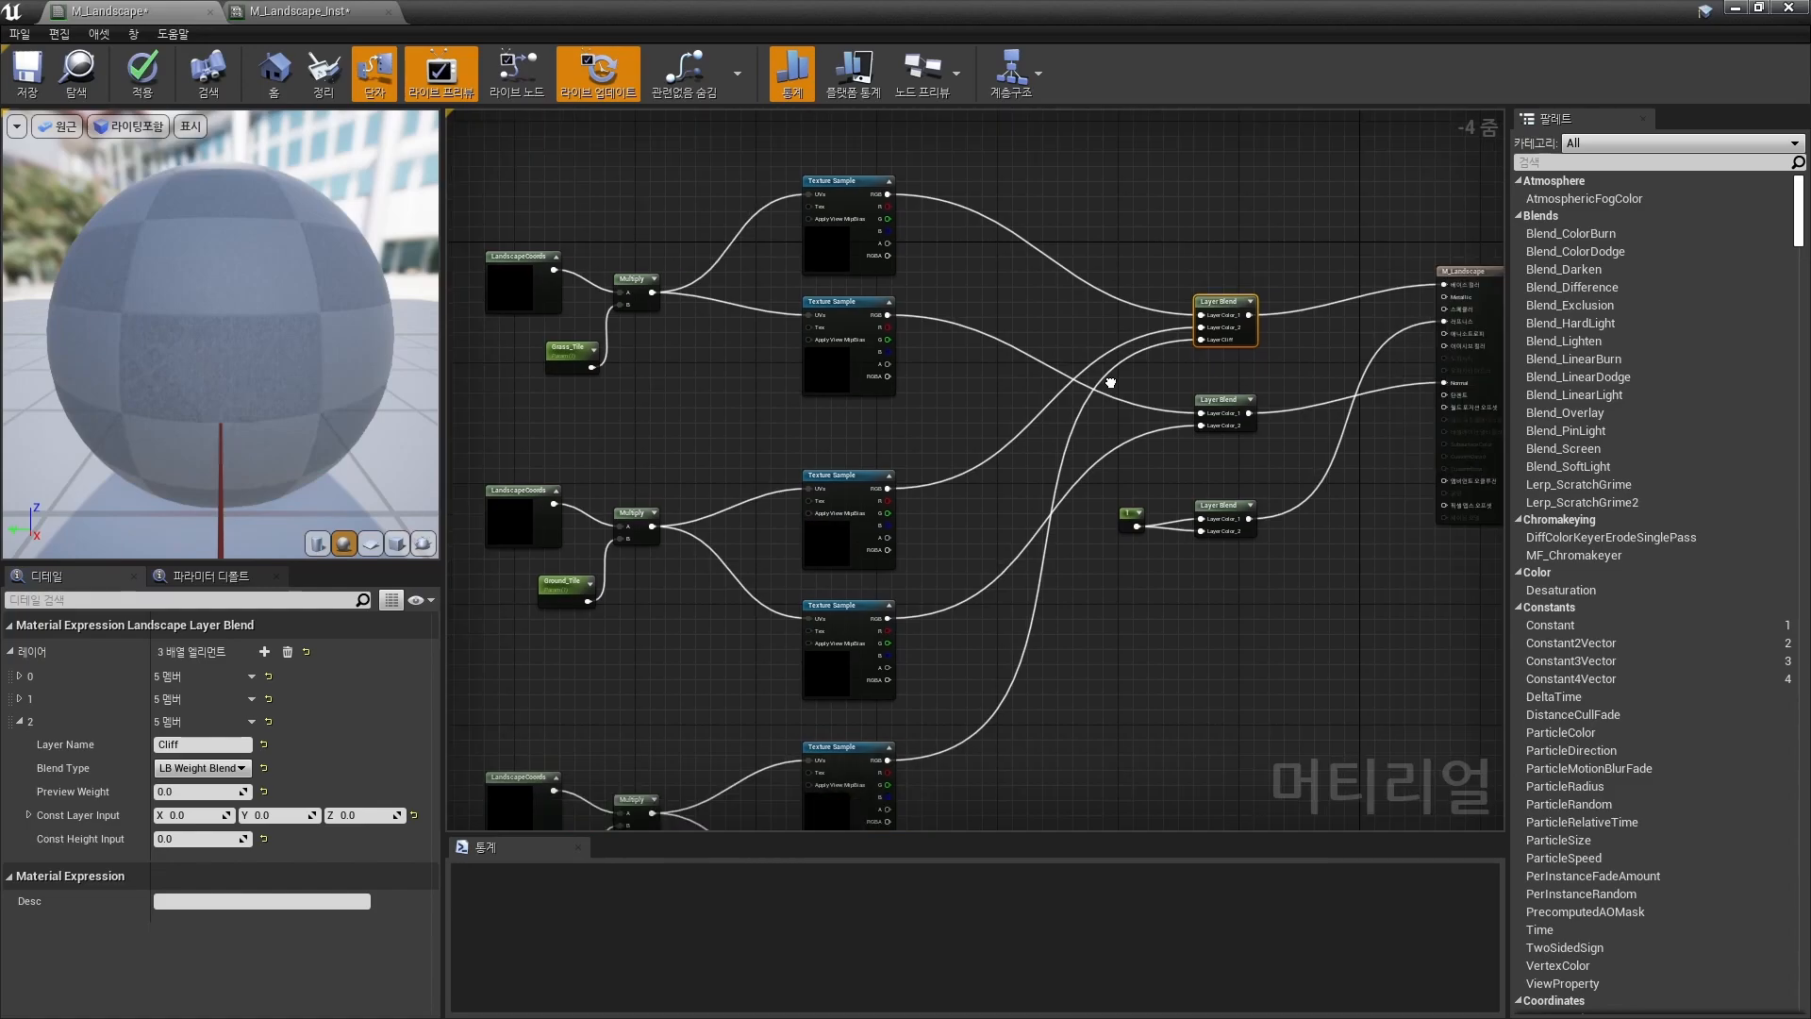
Make two copies of the three-layer base color Layer Blend beside the two-layer normal and roughness blends.
click(1215, 420)
scroll(1191, 321, up, 1)
scroll(1240, 303, up, 1)
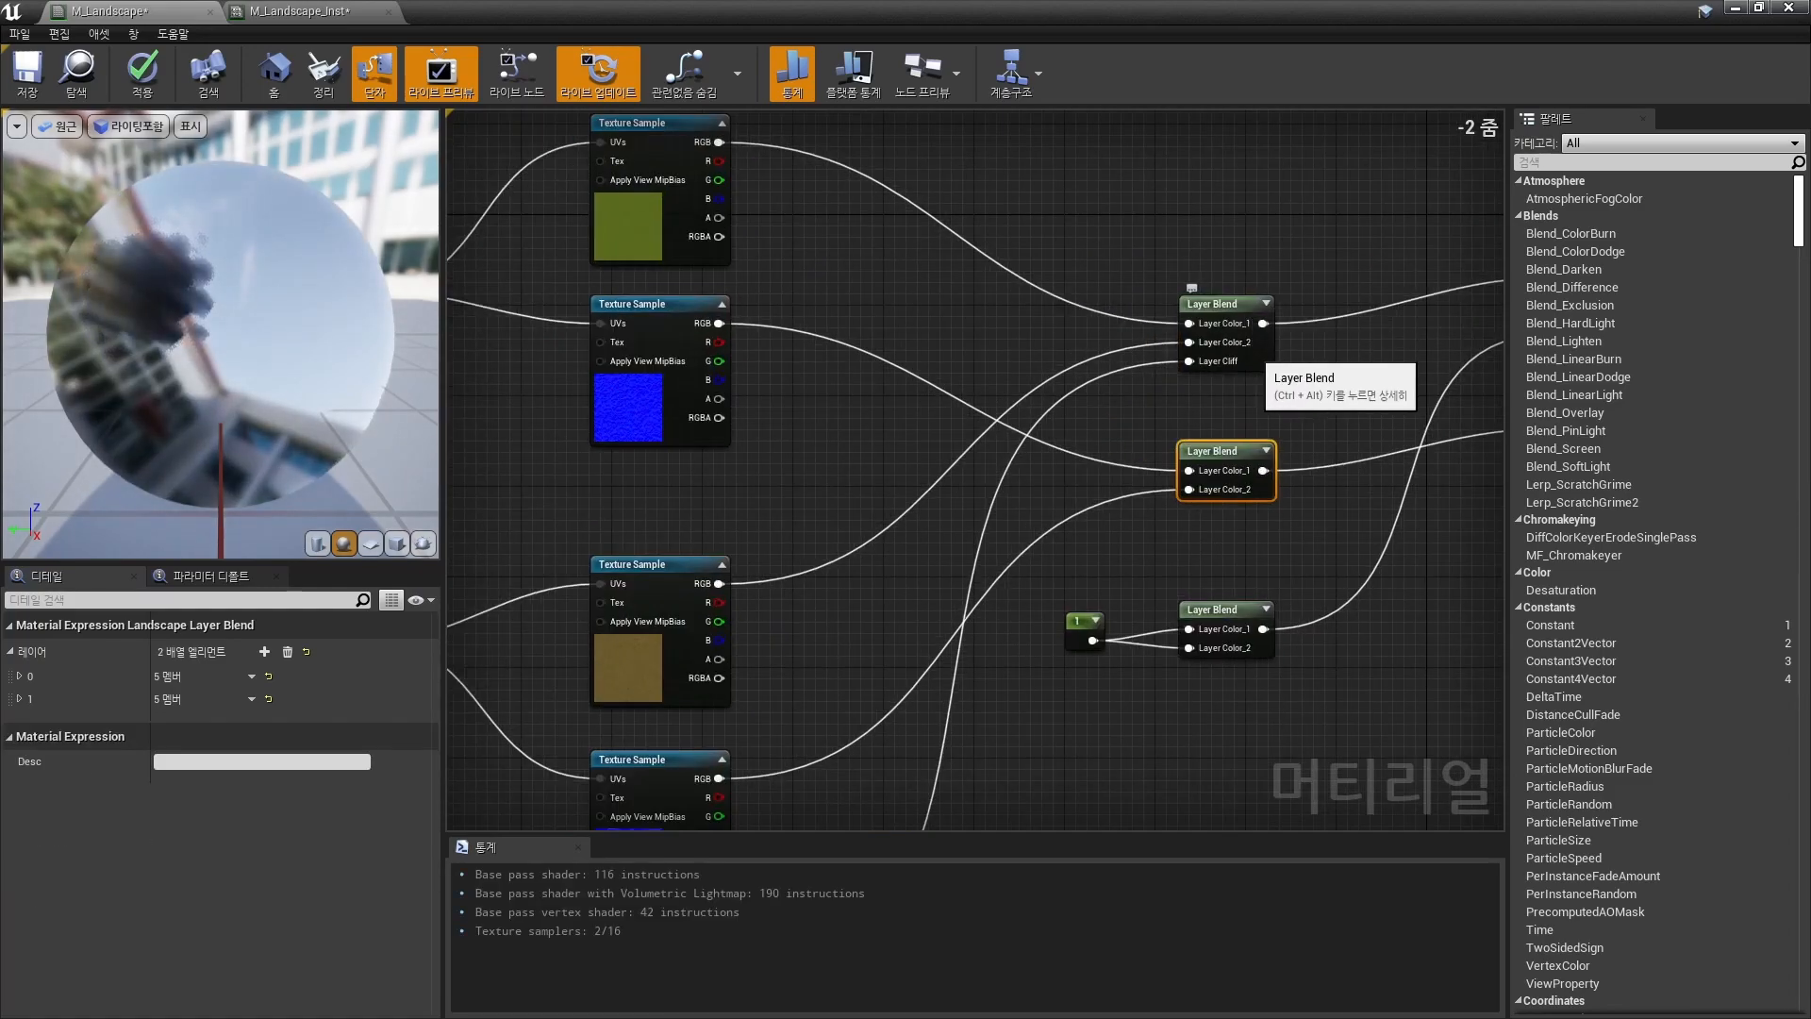
click(1241, 304)
key(ctrl+c)
key(ctrl+v)
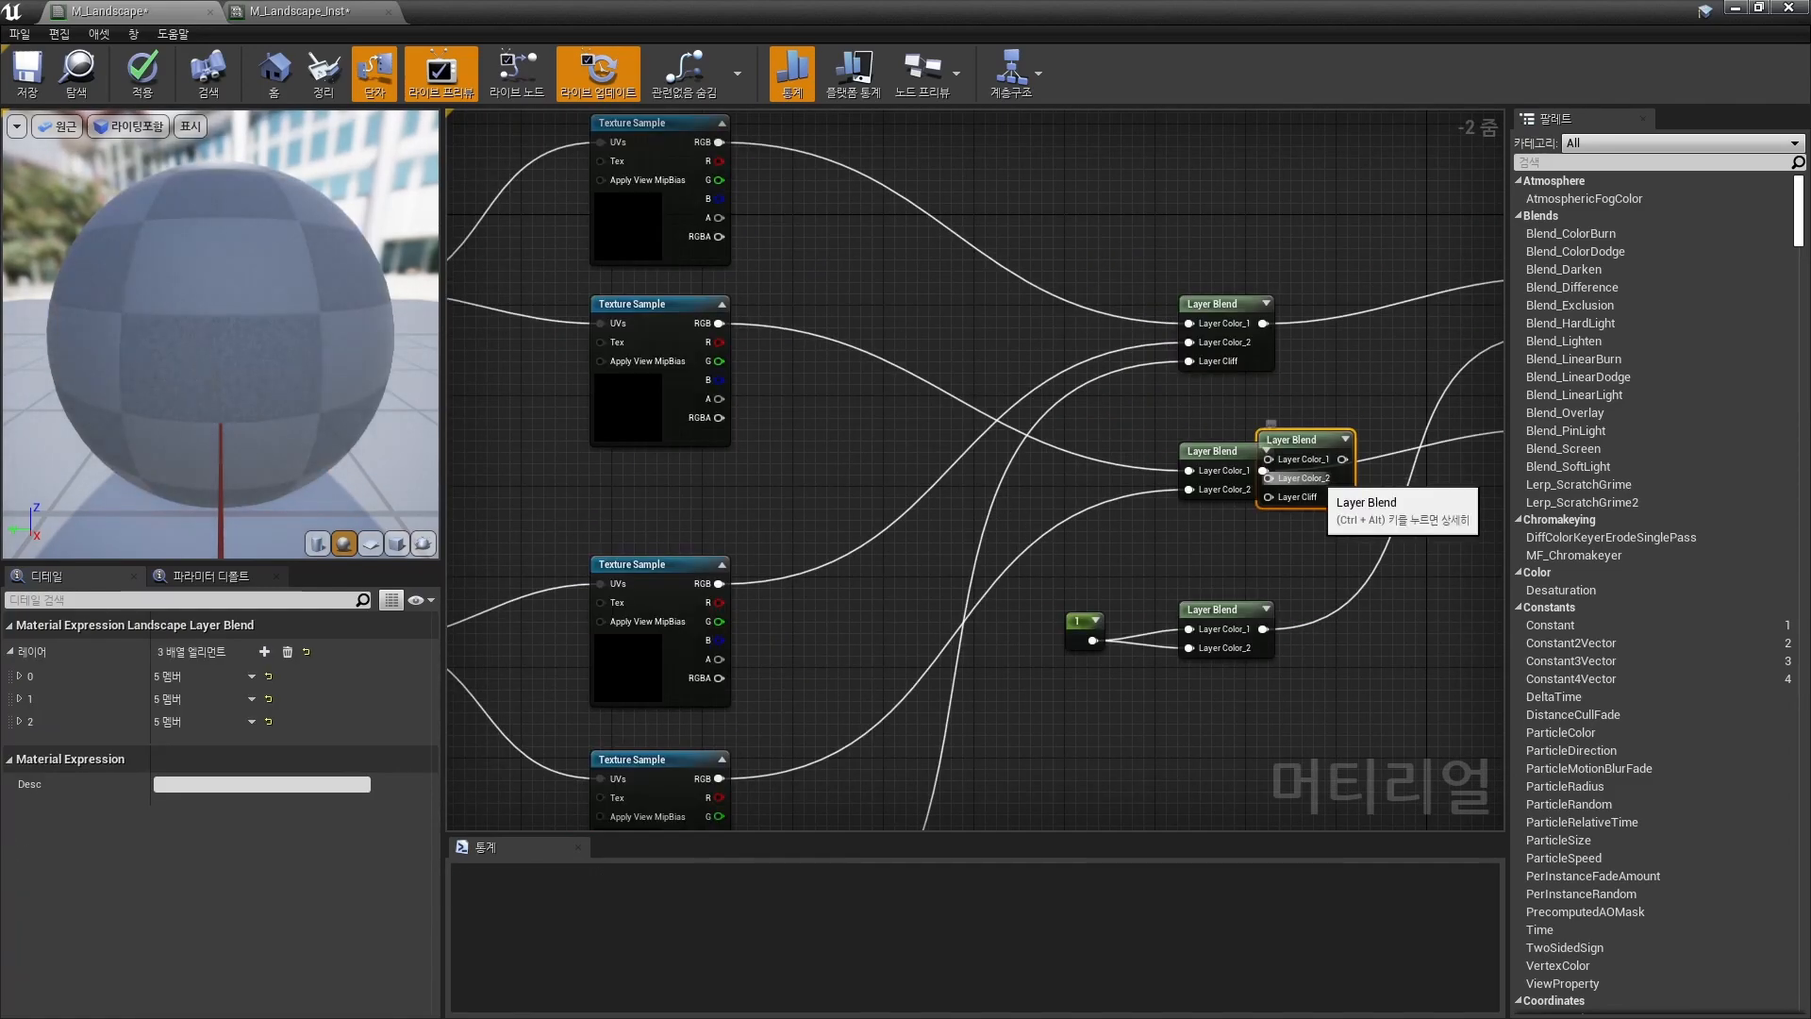
key(ctrl+v)
Move the normal connections for Color_1 and Color_2 to one copied Layer Blend and connect its output to Normal.
ctrl+drag(1189, 471, 1385, 429)
ctrl+drag(1190, 489, 1348, 467)
right_drag(1394, 458, 1093, 483)
drag(1120, 473, 1142, 472)
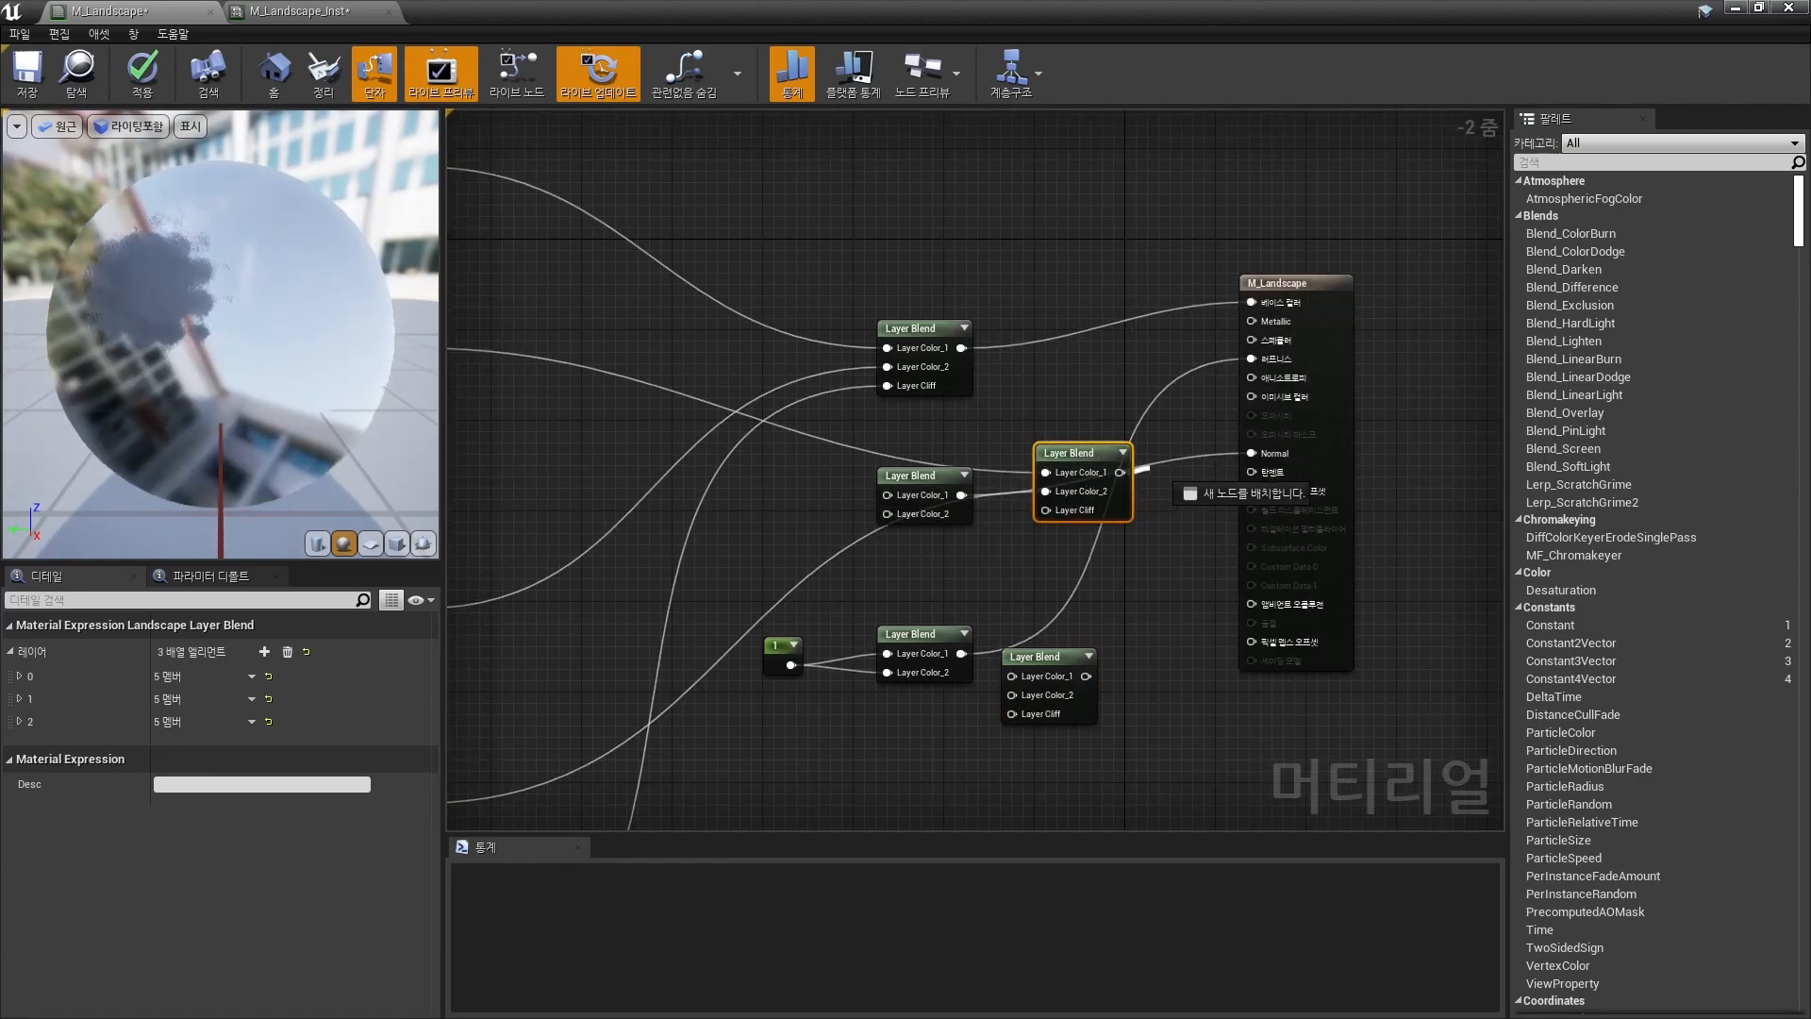
drag(1253, 454, 1253, 454)
Feed the constant 1 into all three inputs of the other copy, and delete both old two-layer Layer Blends.
right_drag(1011, 595, 1076, 510)
drag(858, 579, 1078, 590)
click(977, 548)
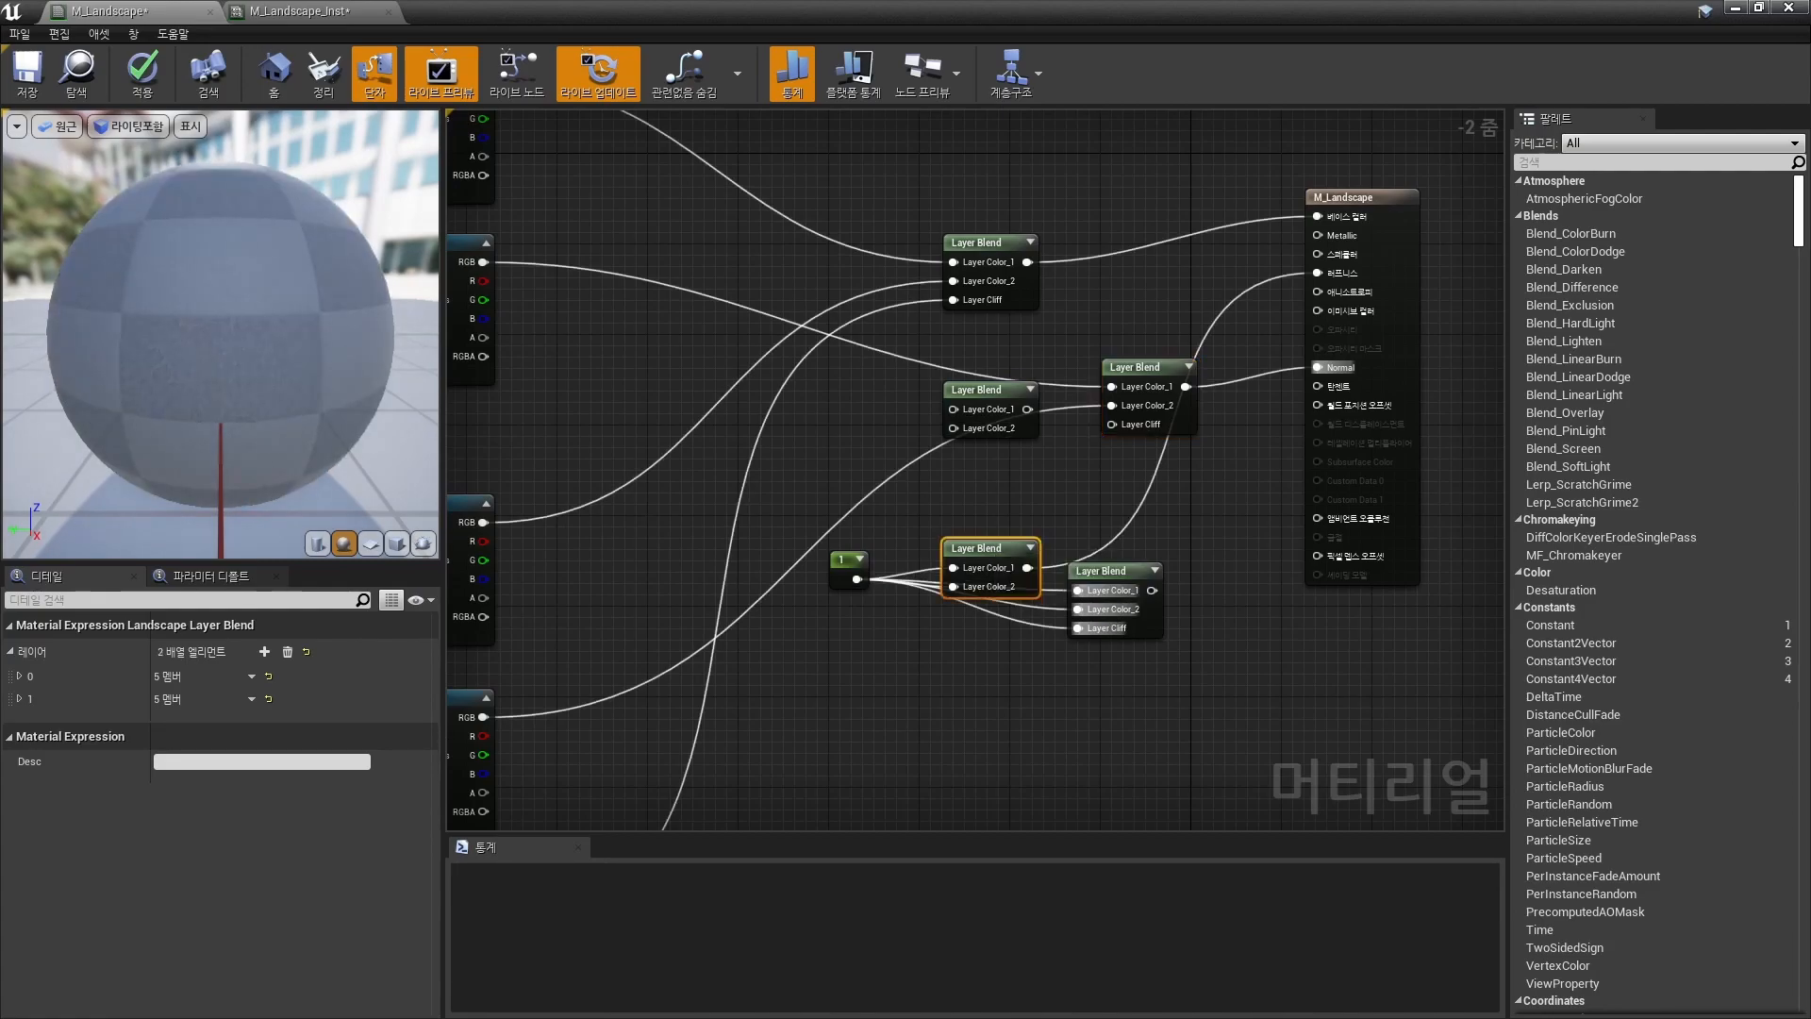
key(Delete)
click(978, 390)
key(Delete)
drag(1135, 367, 1011, 401)
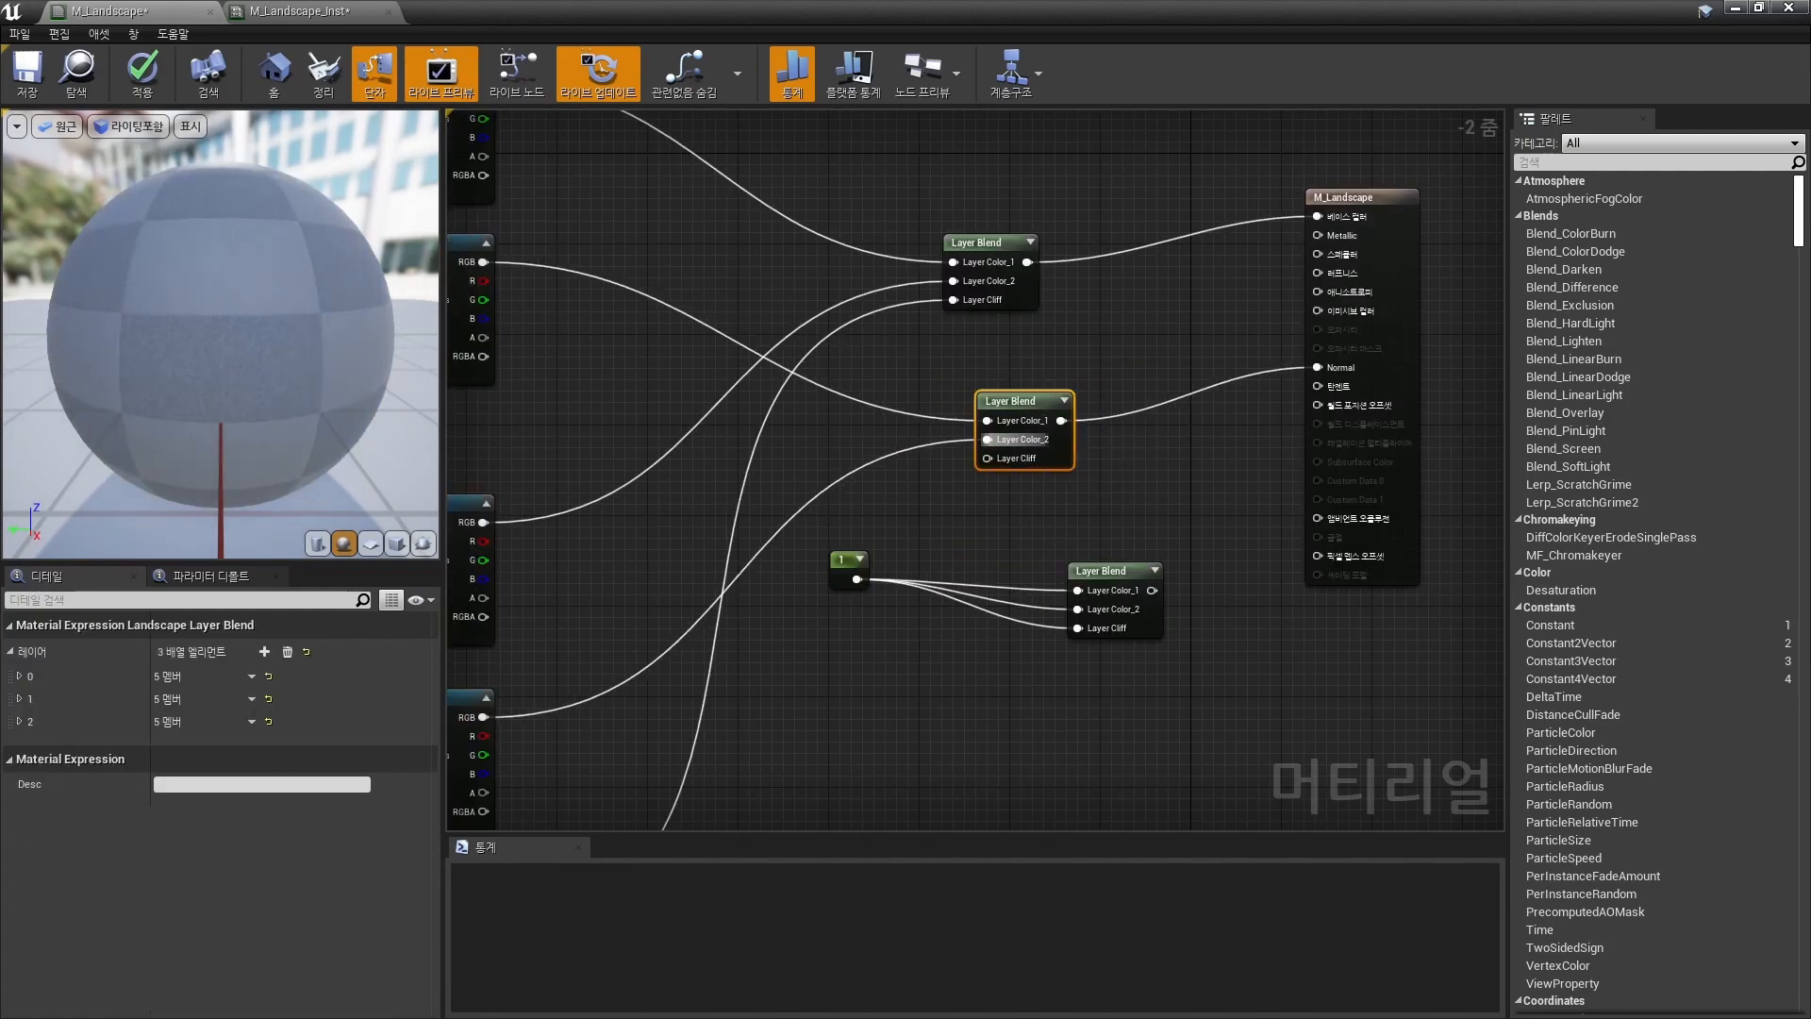
Connect the cliff normal sample's RGB output to the Layer Cliff input of the normal Layer Blend.
right_drag(971, 491, 1431, 123)
drag(949, 756, 1153, 432)
right_drag(1032, 378, 1139, 303)
scroll(1139, 304, down, 3)
scroll(952, 674, up, 2)
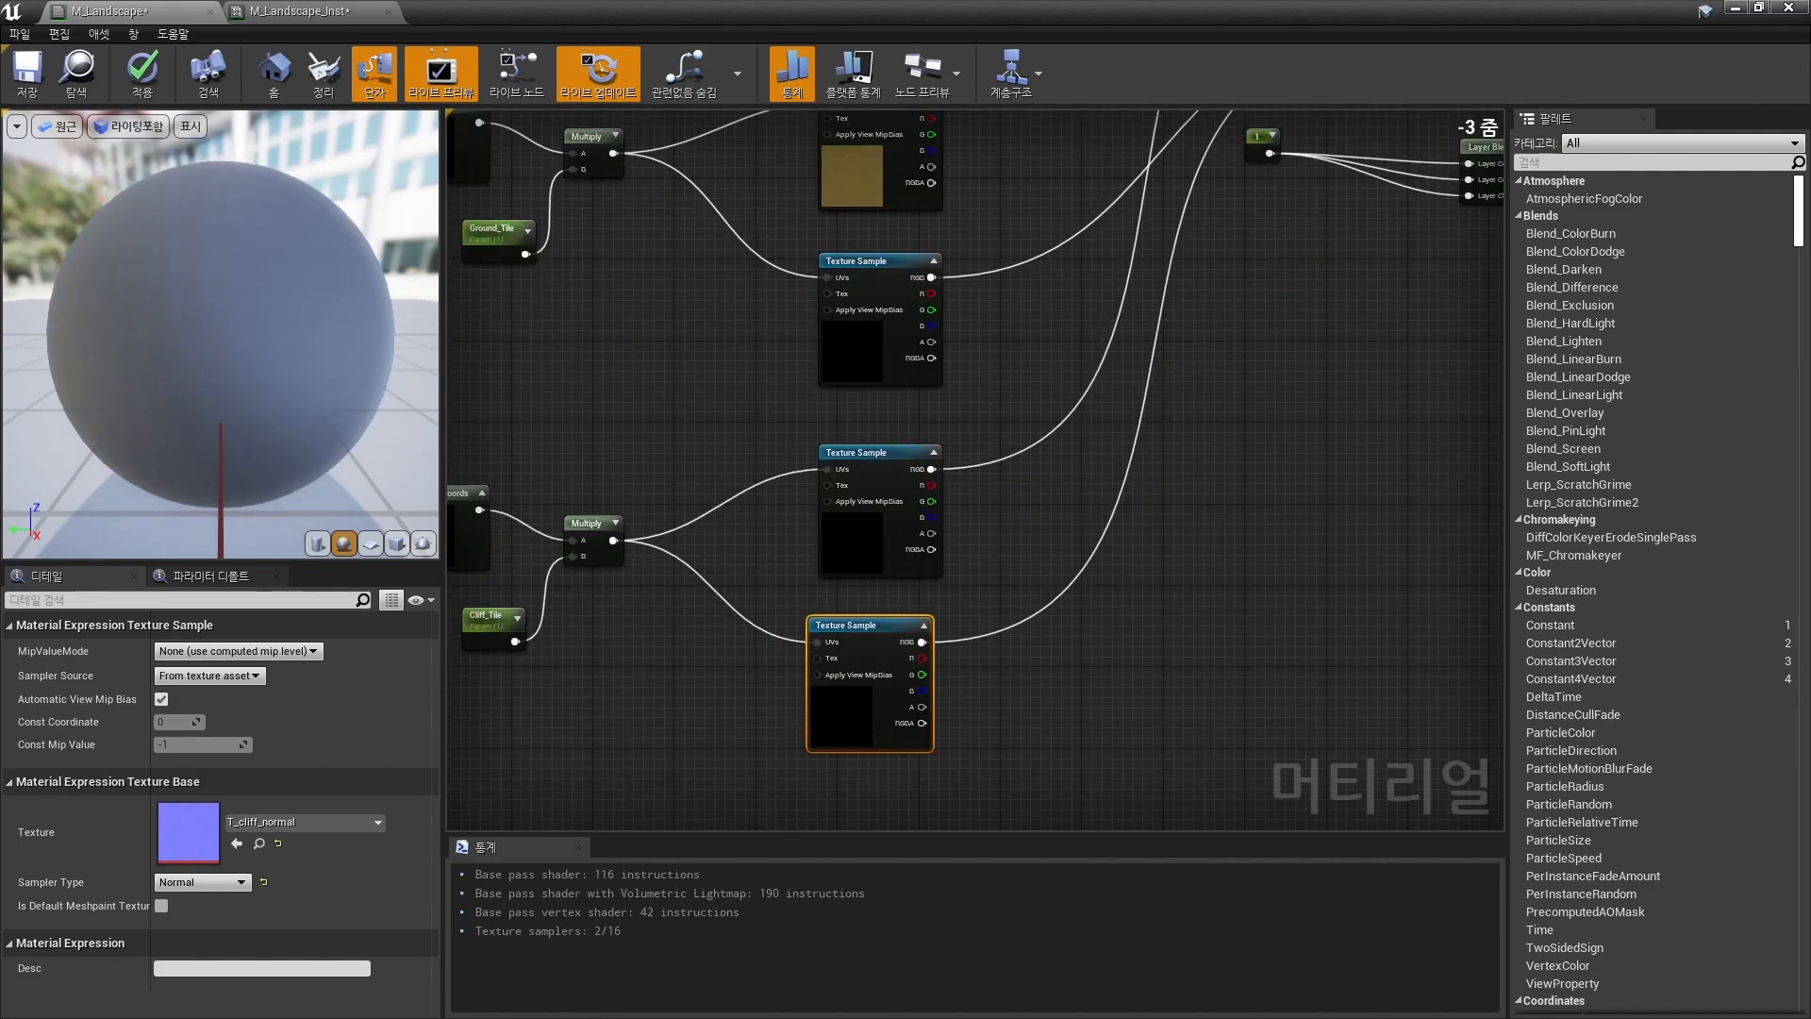
right_drag(1016, 521, 1019, 580)
scroll(1024, 762, down, 3)
scroll(1150, 447, up, 4)
Connect the constant-fed Layer Blend to the material's Roughness input and apply the M_Landscape changes.
right_drag(1151, 447, 757, 620)
drag(955, 616, 1002, 551)
drag(1122, 319, 1120, 298)
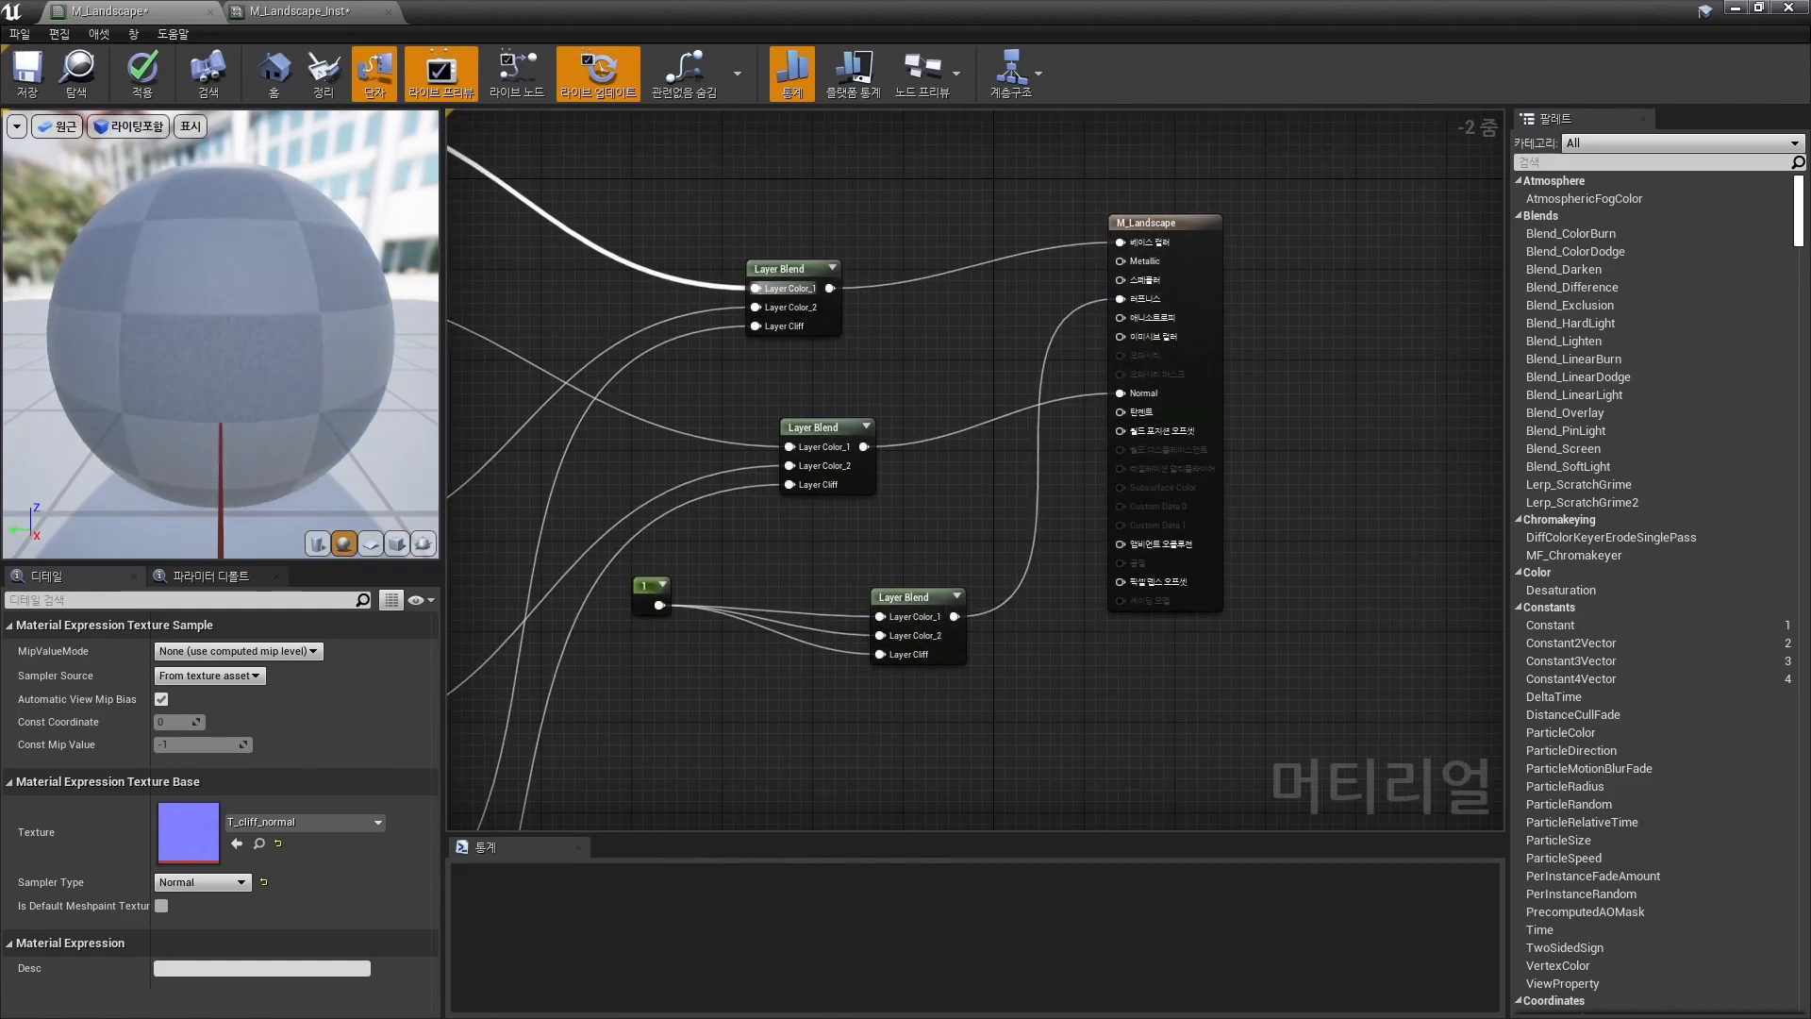
click(142, 73)
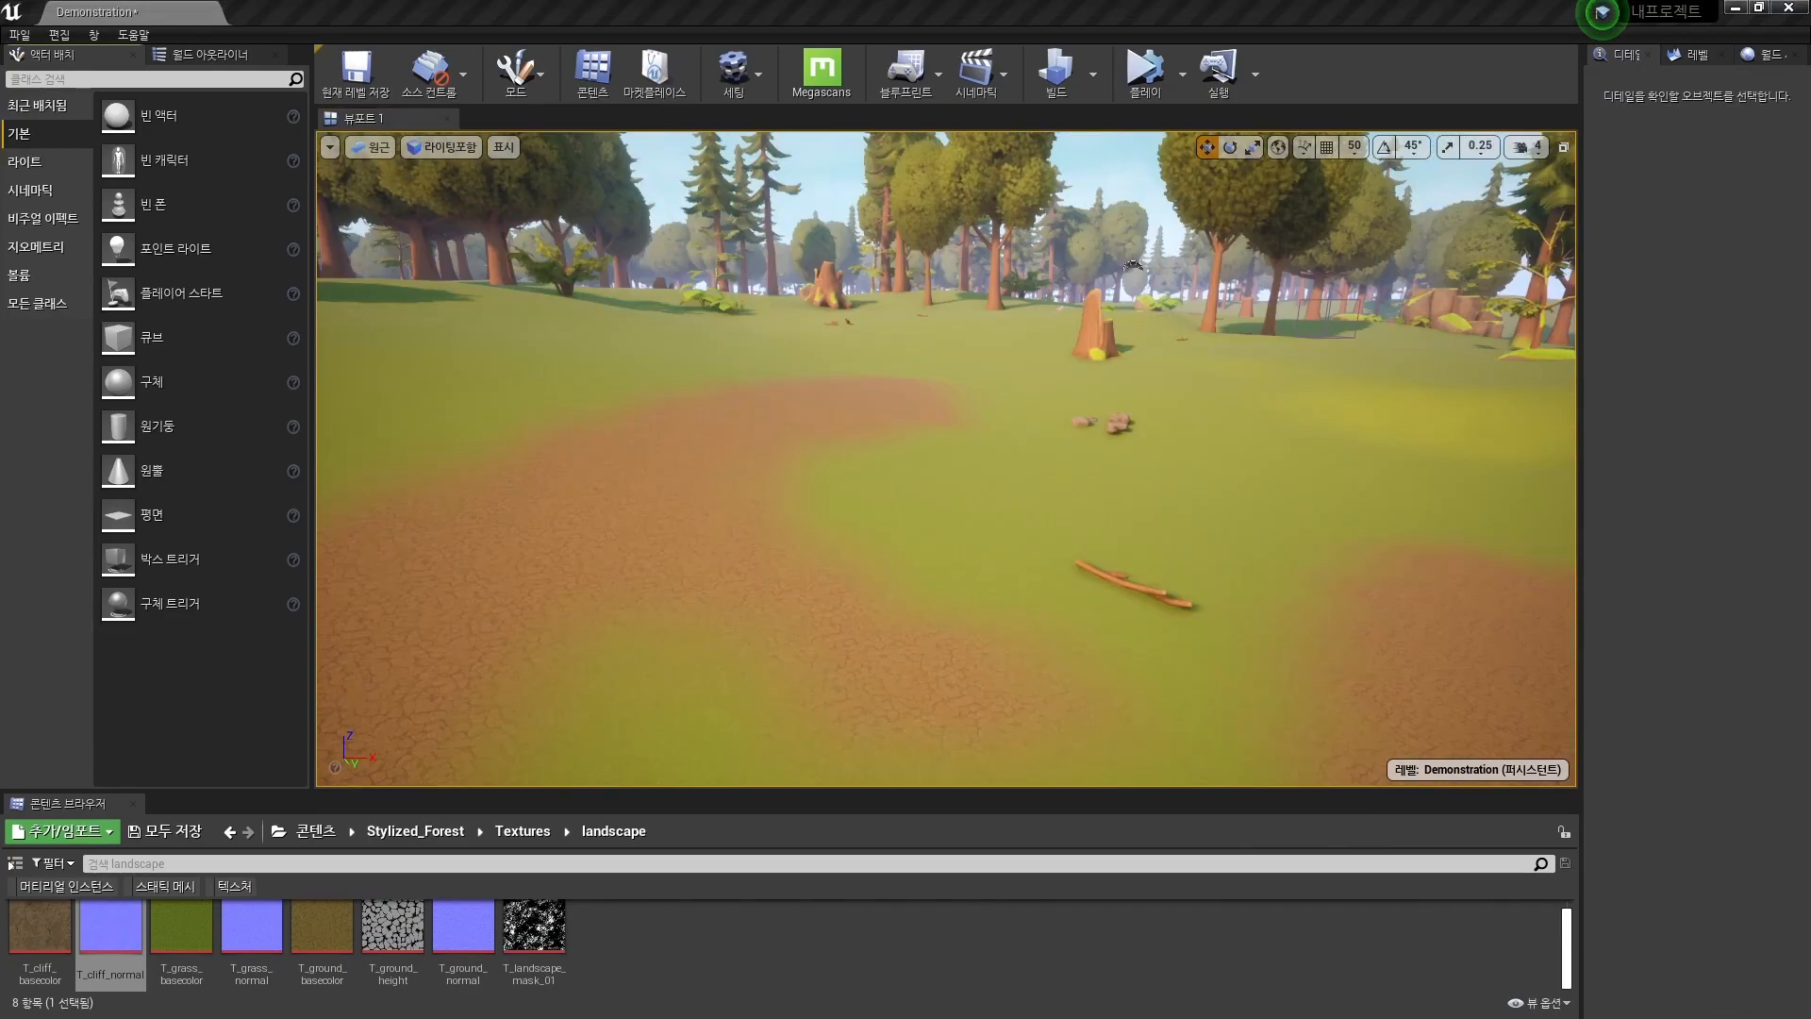
Switch the Demonstration level to landscape painting and assign LayerInfo_Cliff to the Cliff layer.
key(w)
right_drag(946, 459, 944, 440)
key(shift+2)
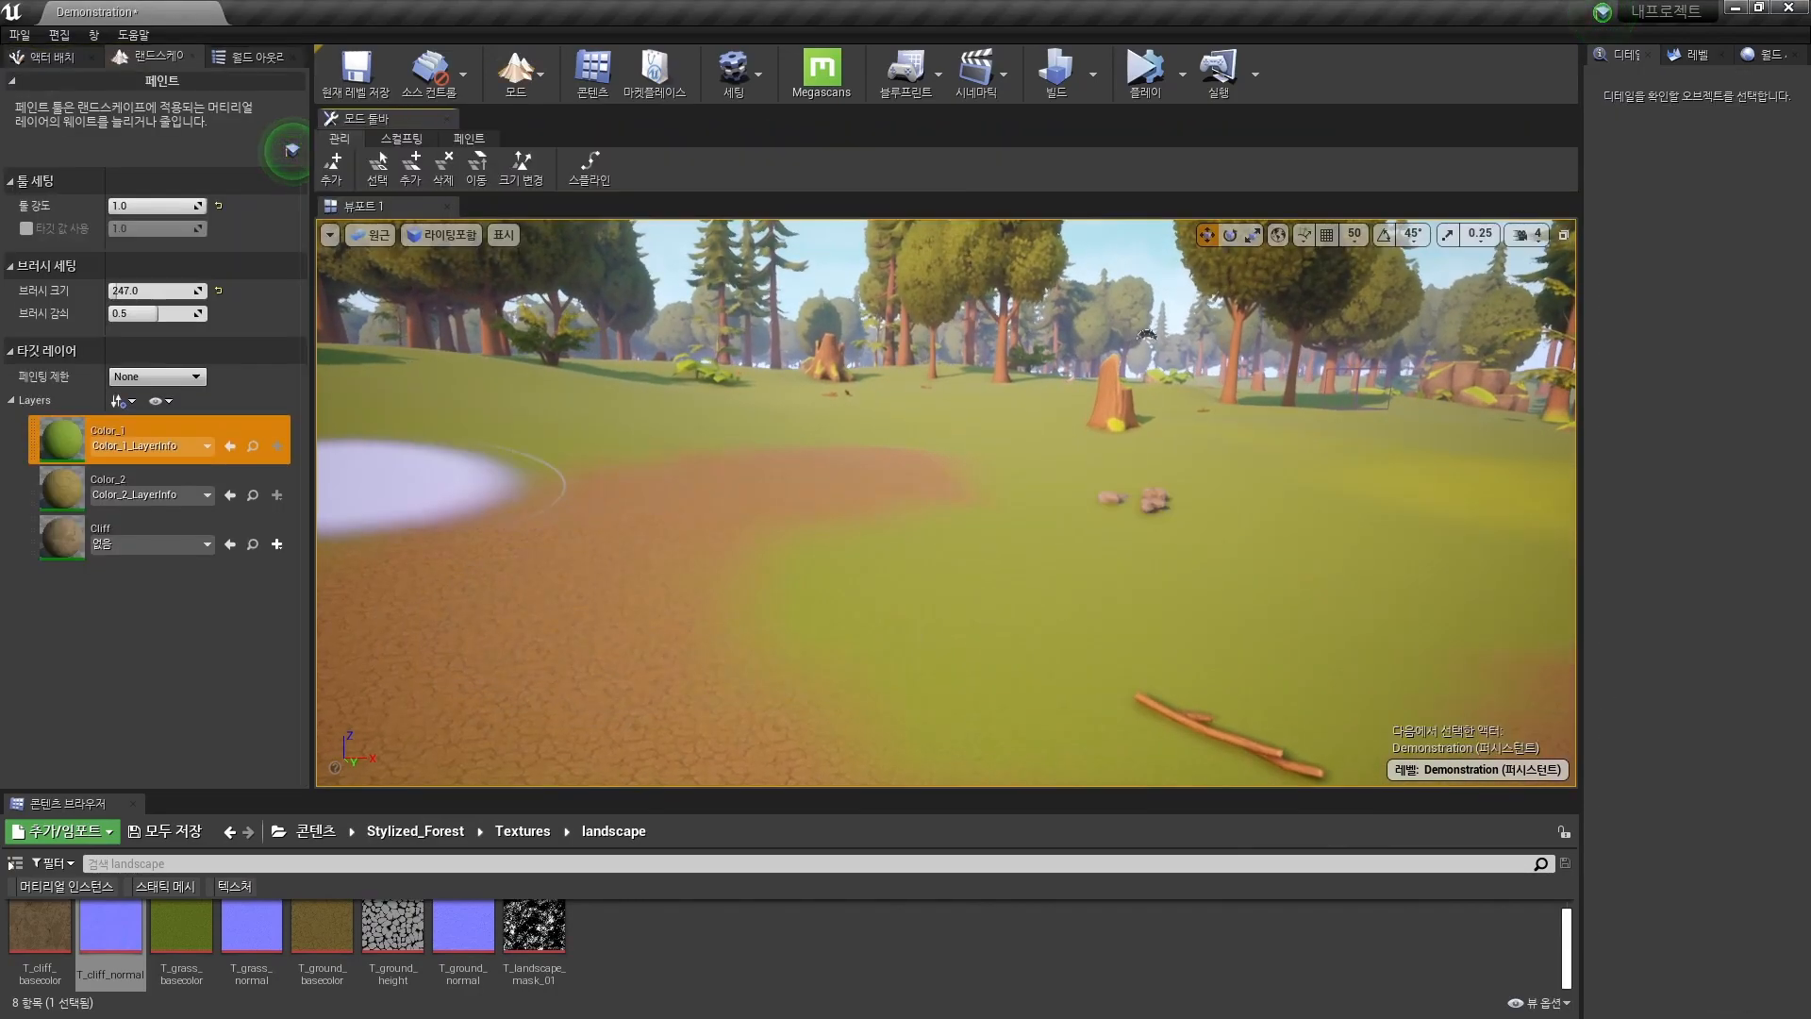
click(132, 528)
click(151, 544)
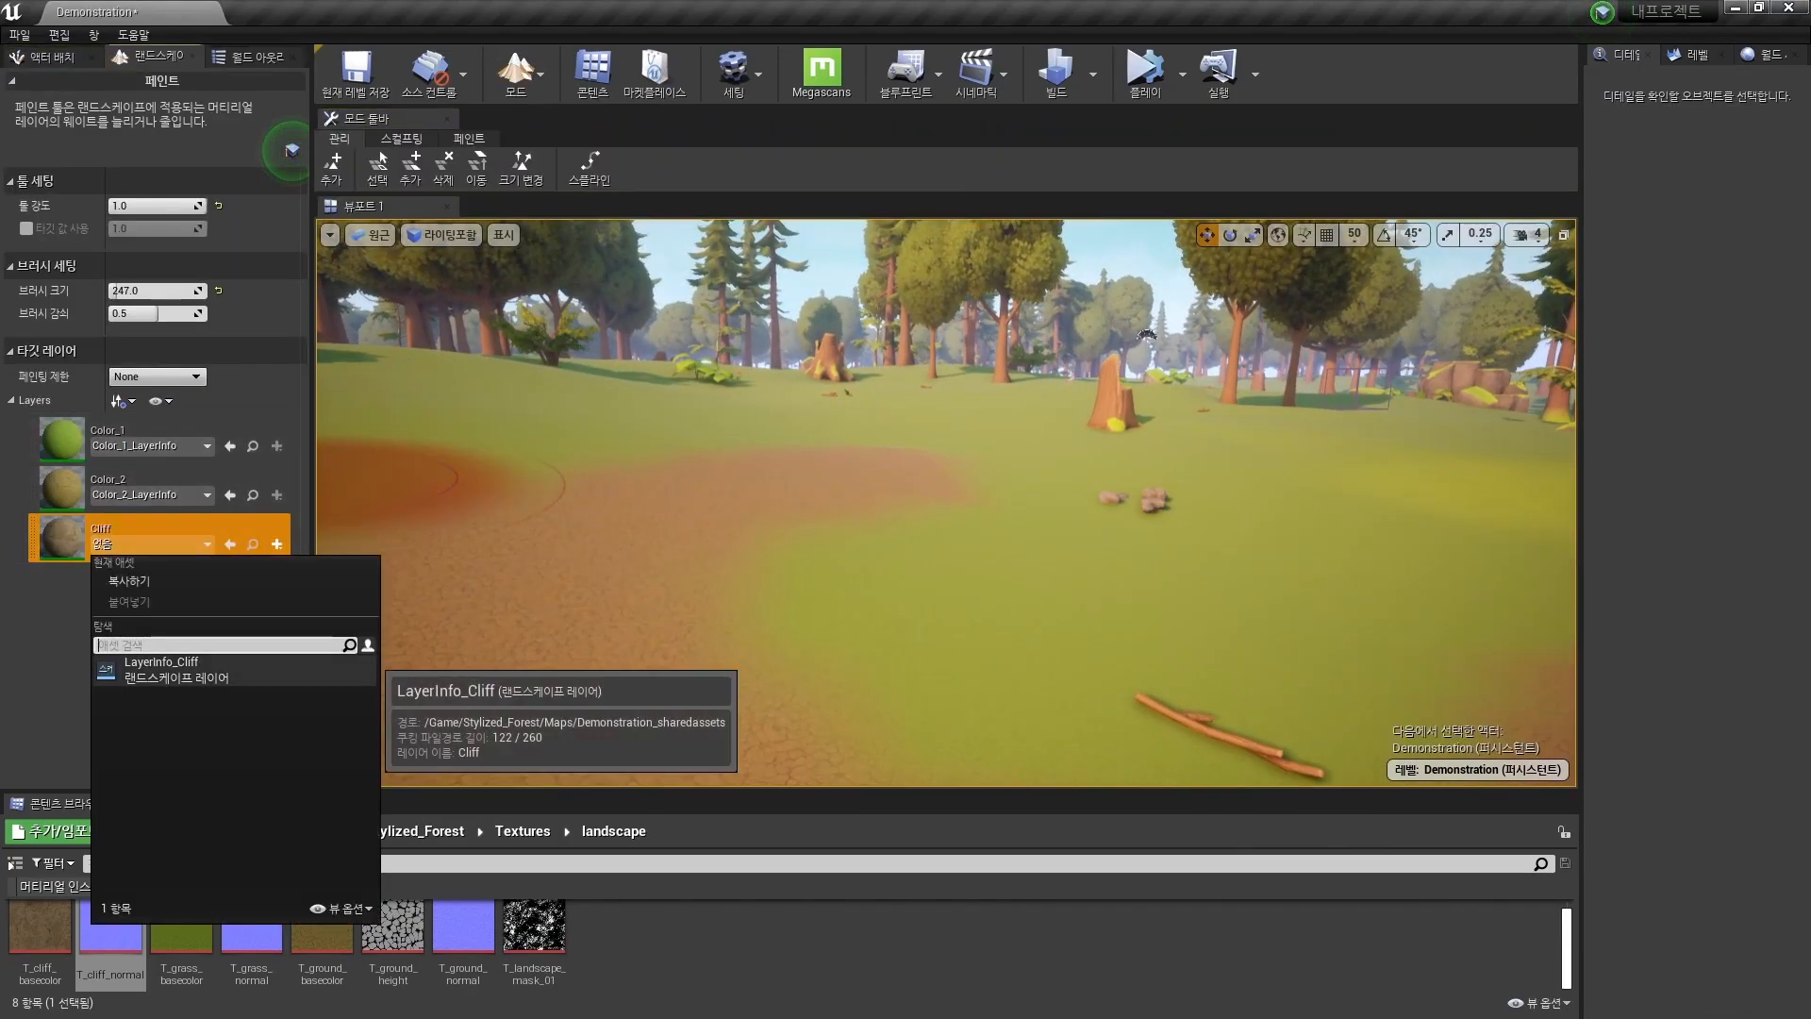
click(179, 666)
Paint the Cliff layer over the ground and shaded grass in front of the mossy rock.
mouse_move(354, 564)
right_down()
mouse_move(420, 564)
mouse_move(651, 680)
mouse_move(693, 566)
mouse_move(687, 604)
right_up()
key(w)
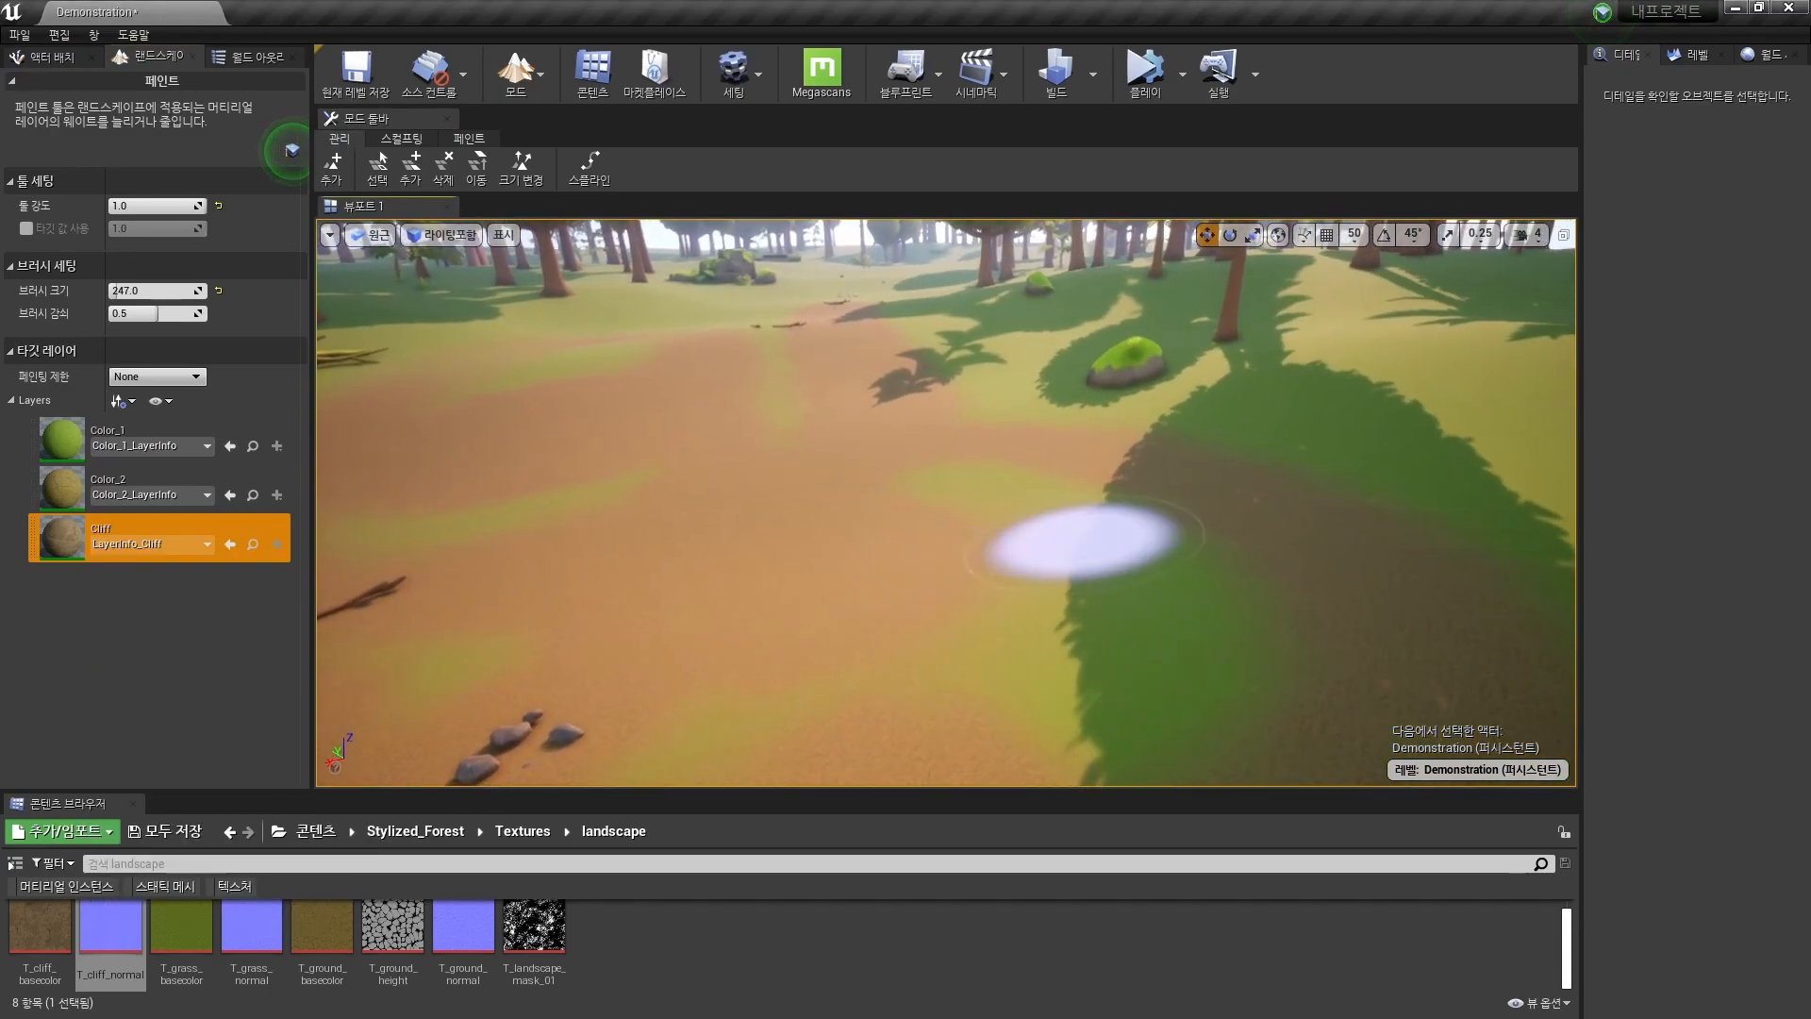
click(1137, 596)
key(w)
mouse_move(1155, 594)
right_down()
mouse_move(1153, 731)
mouse_move(1216, 712)
right_up()
key(s)
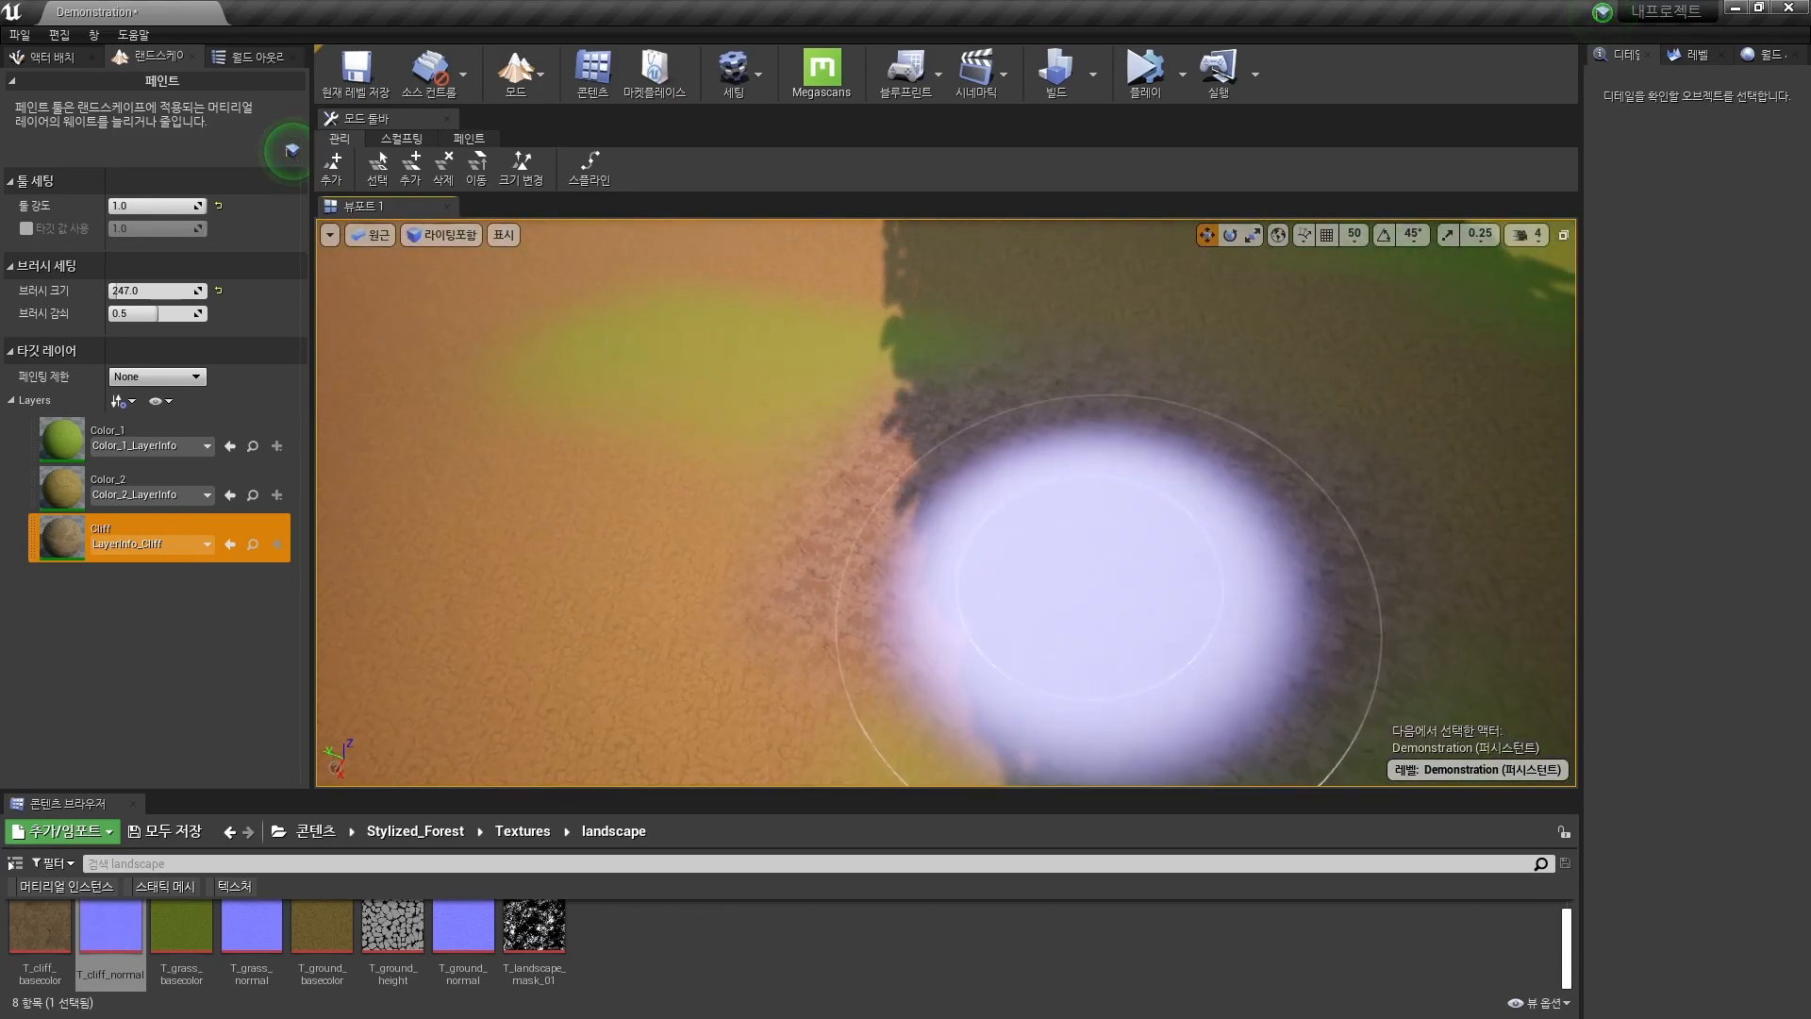
key(F11)
right_drag(1089, 603, 1023, 491)
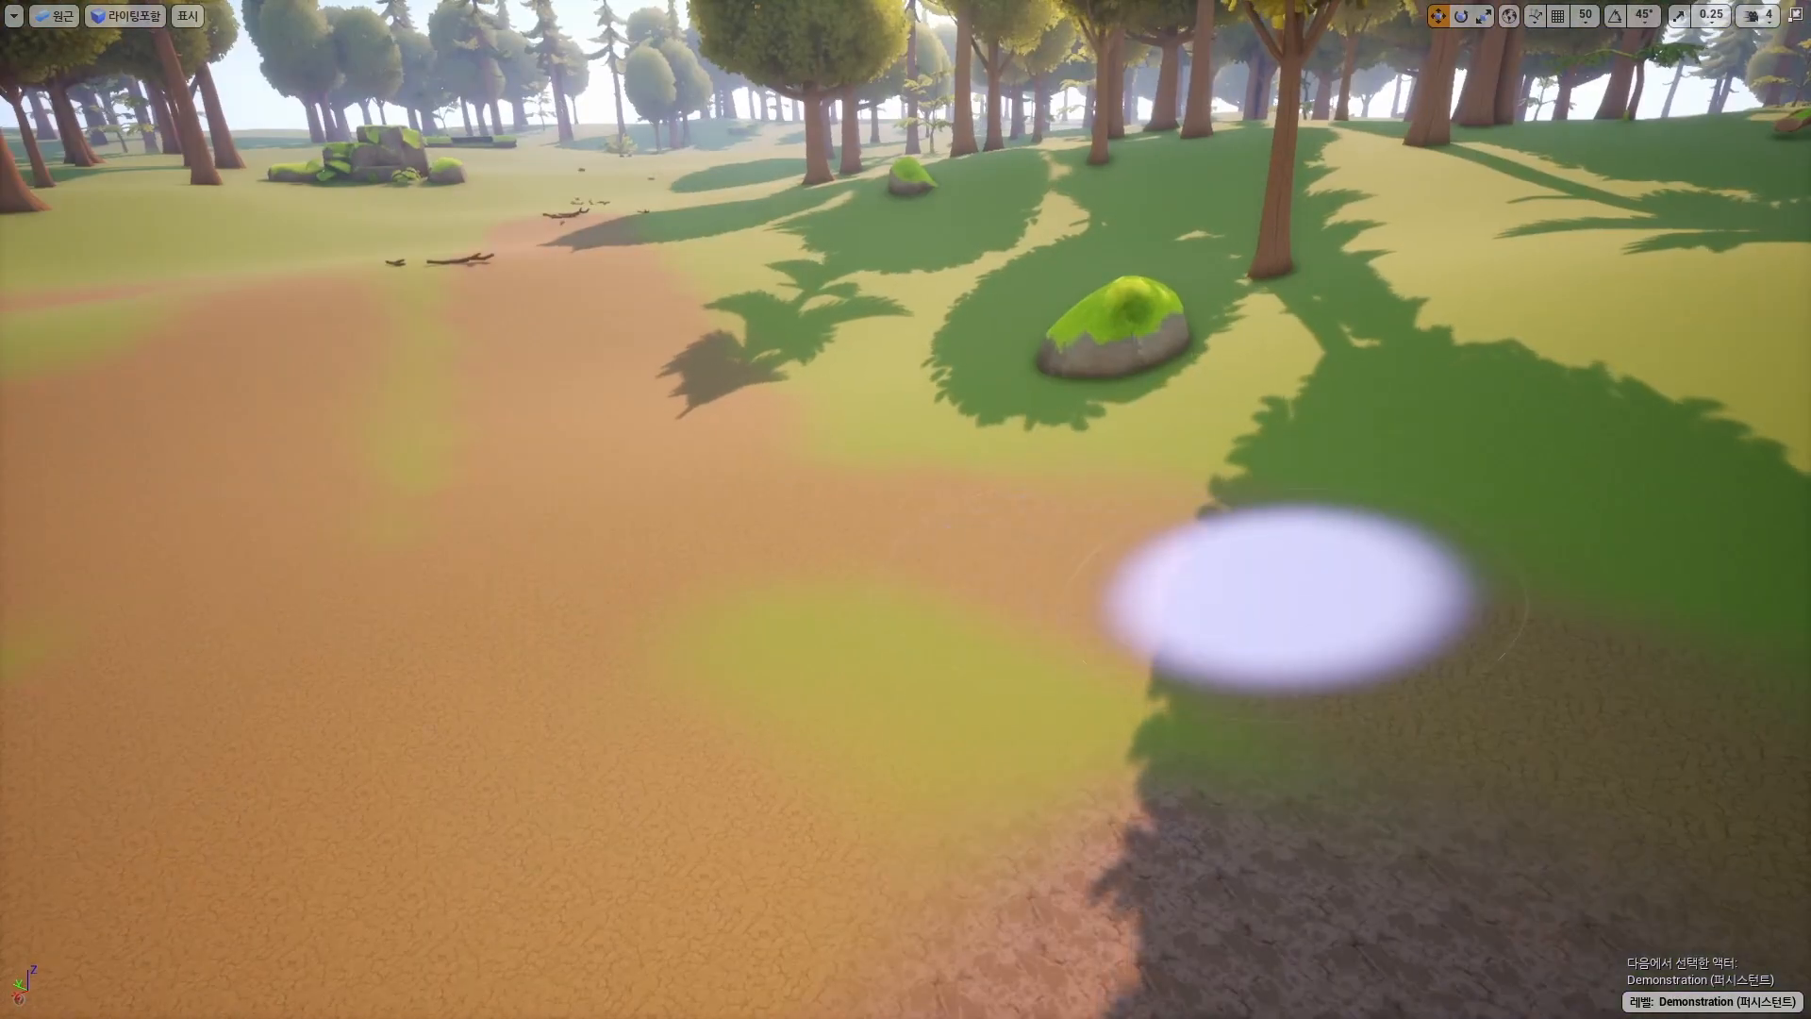
mouse_move(1170, 731)
mouse_down()
mouse_move(1027, 708)
mouse_move(808, 526)
mouse_move(1127, 551)
mouse_up()
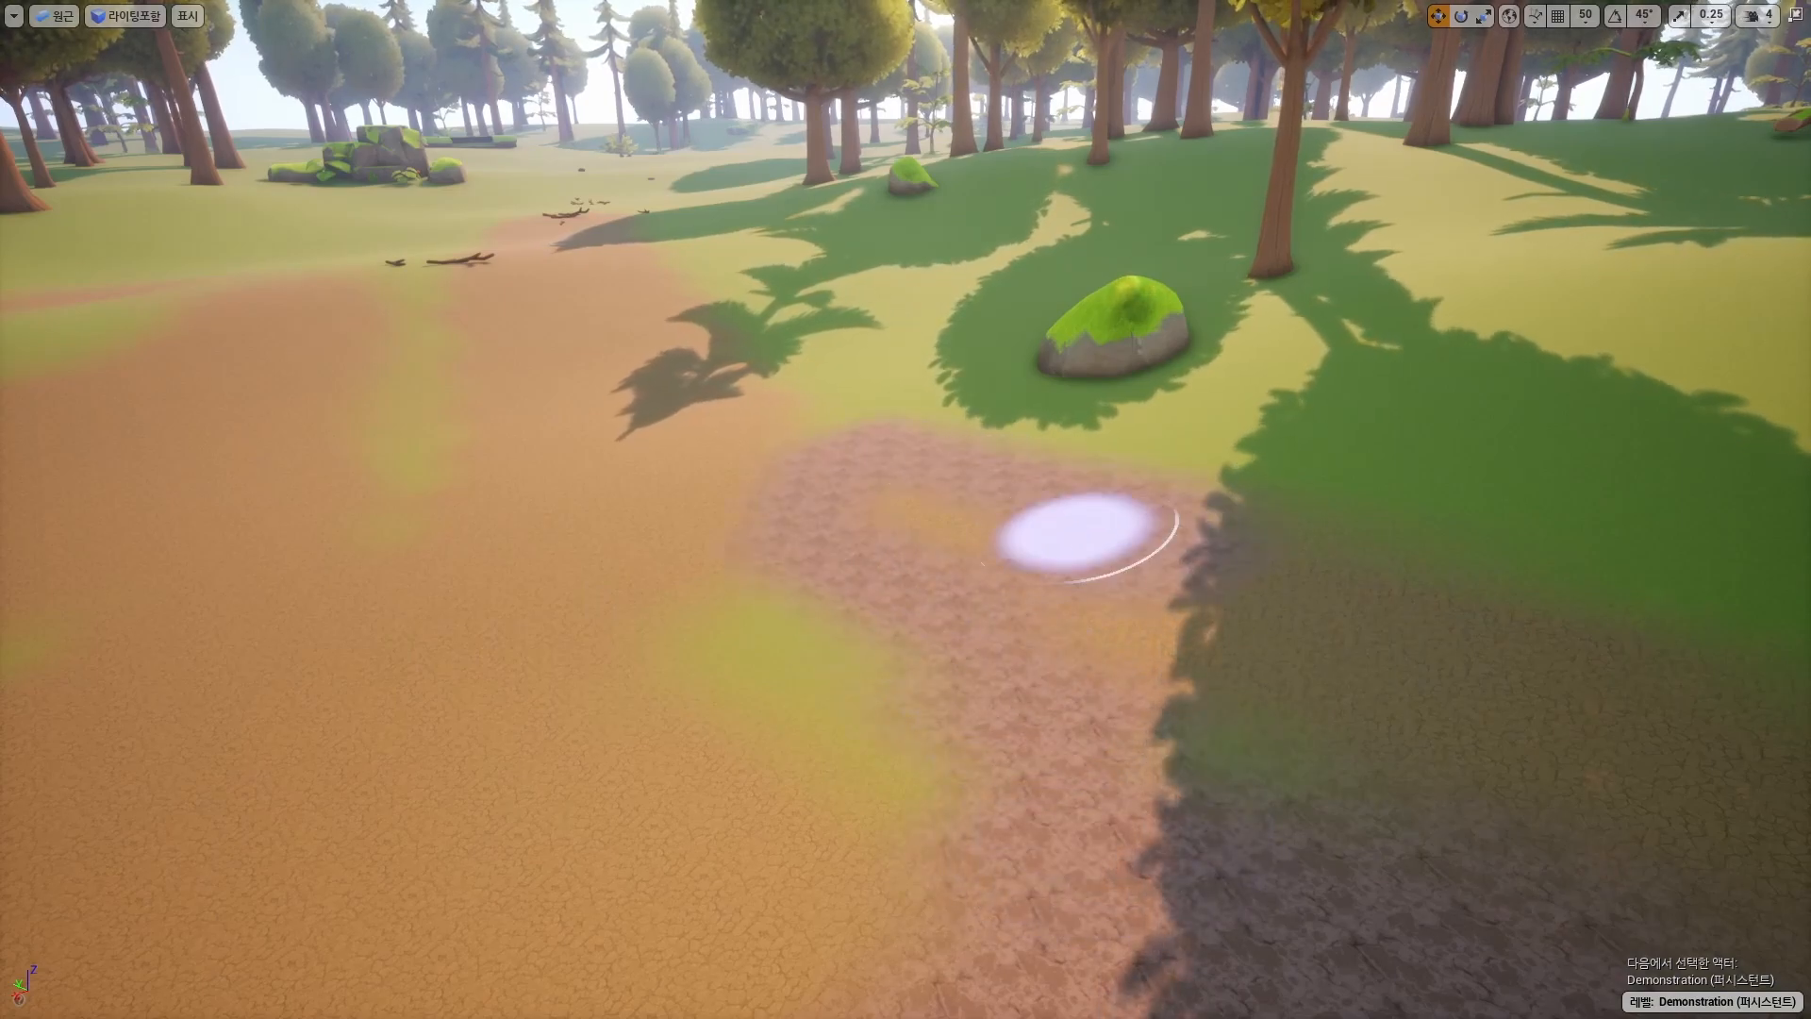
drag(915, 527, 1286, 772)
mouse_move(1286, 773)
right_down()
mouse_move(1368, 826)
mouse_move(1267, 770)
right_up()
key(F11)
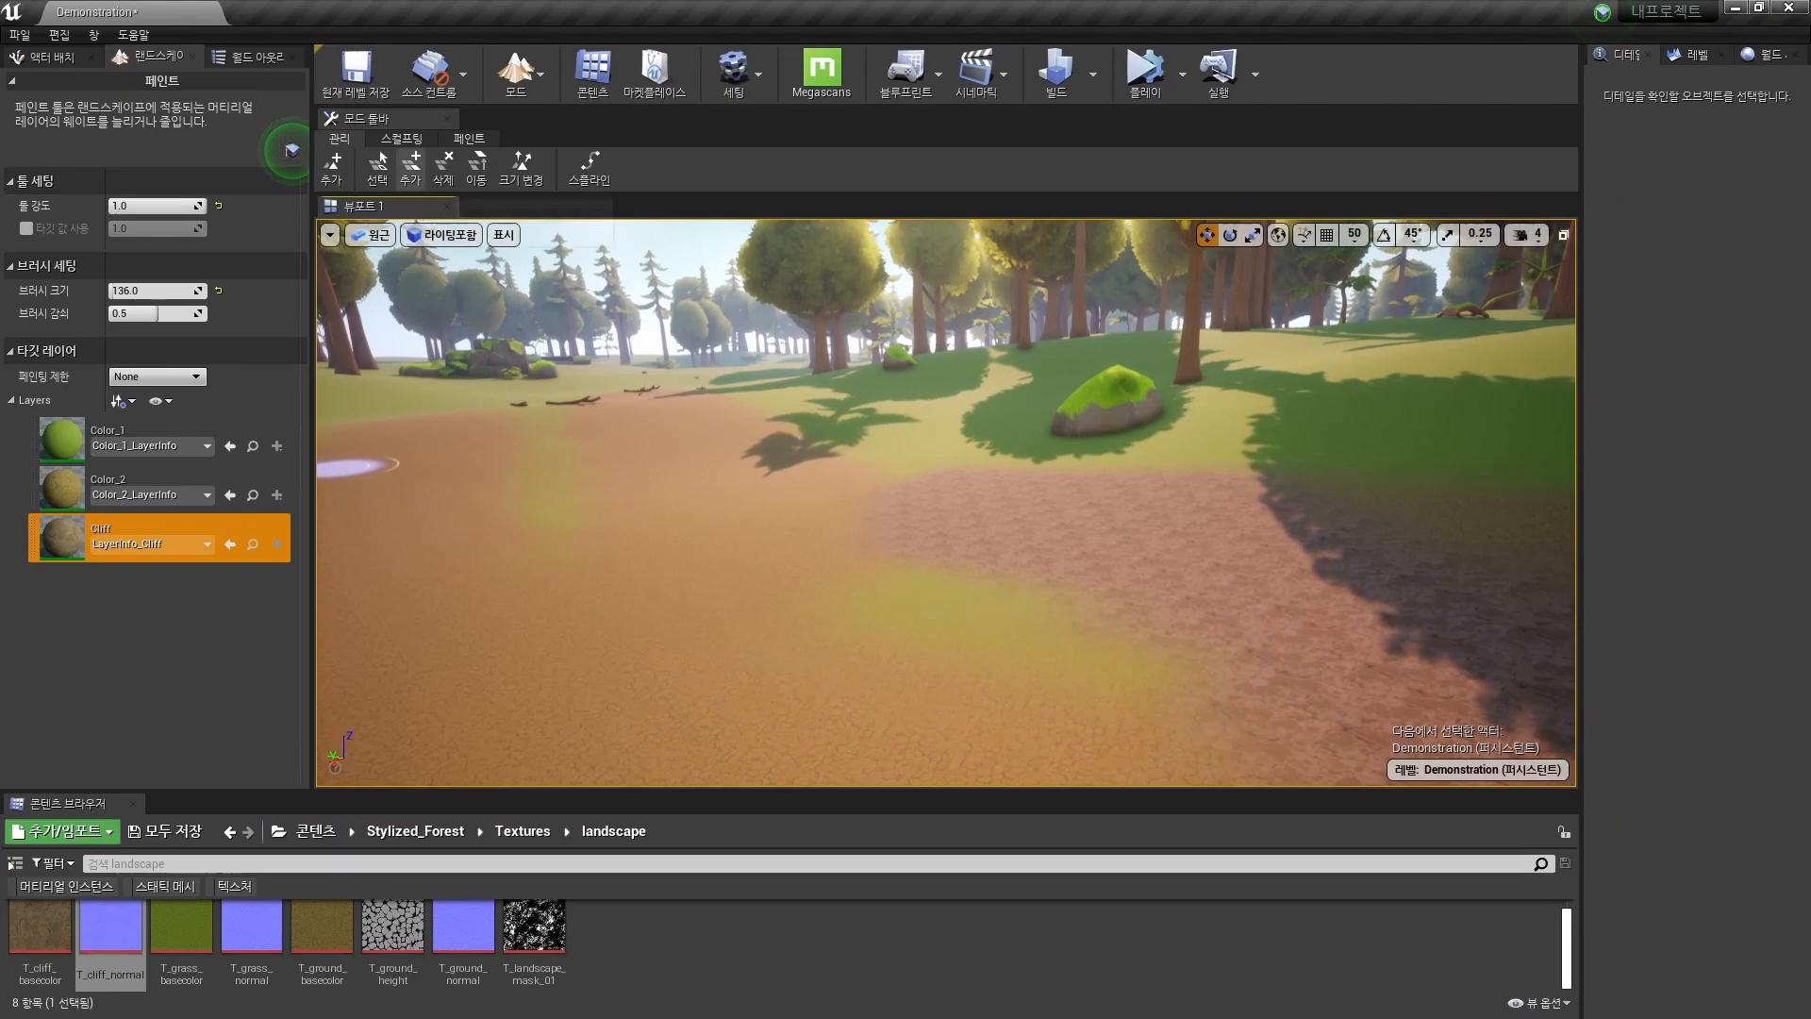
Sculpt a tall mound beside the painted cliff patch using a brush size of 298 and strength 1.0.
click(406, 139)
mouse_move(917, 510)
right_down()
mouse_move(897, 506)
mouse_move(906, 524)
right_up()
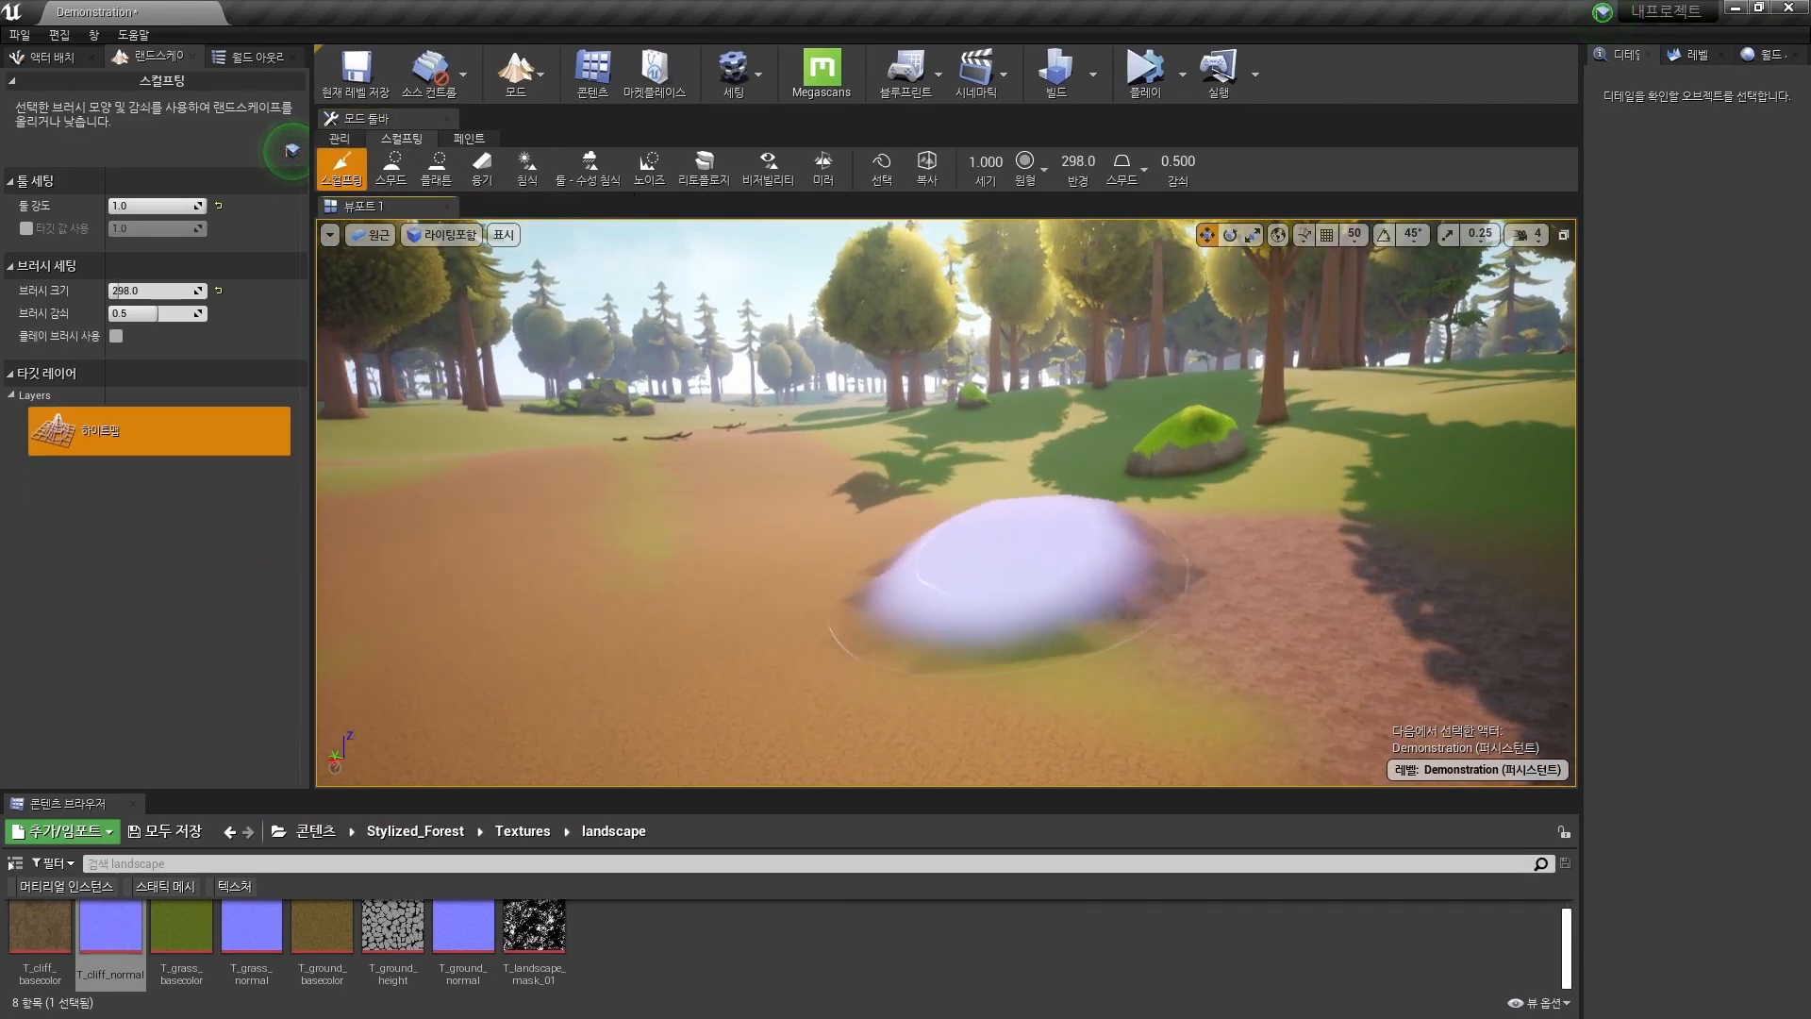
drag(1014, 577, 1023, 575)
right_drag(1375, 586, 1500, 599)
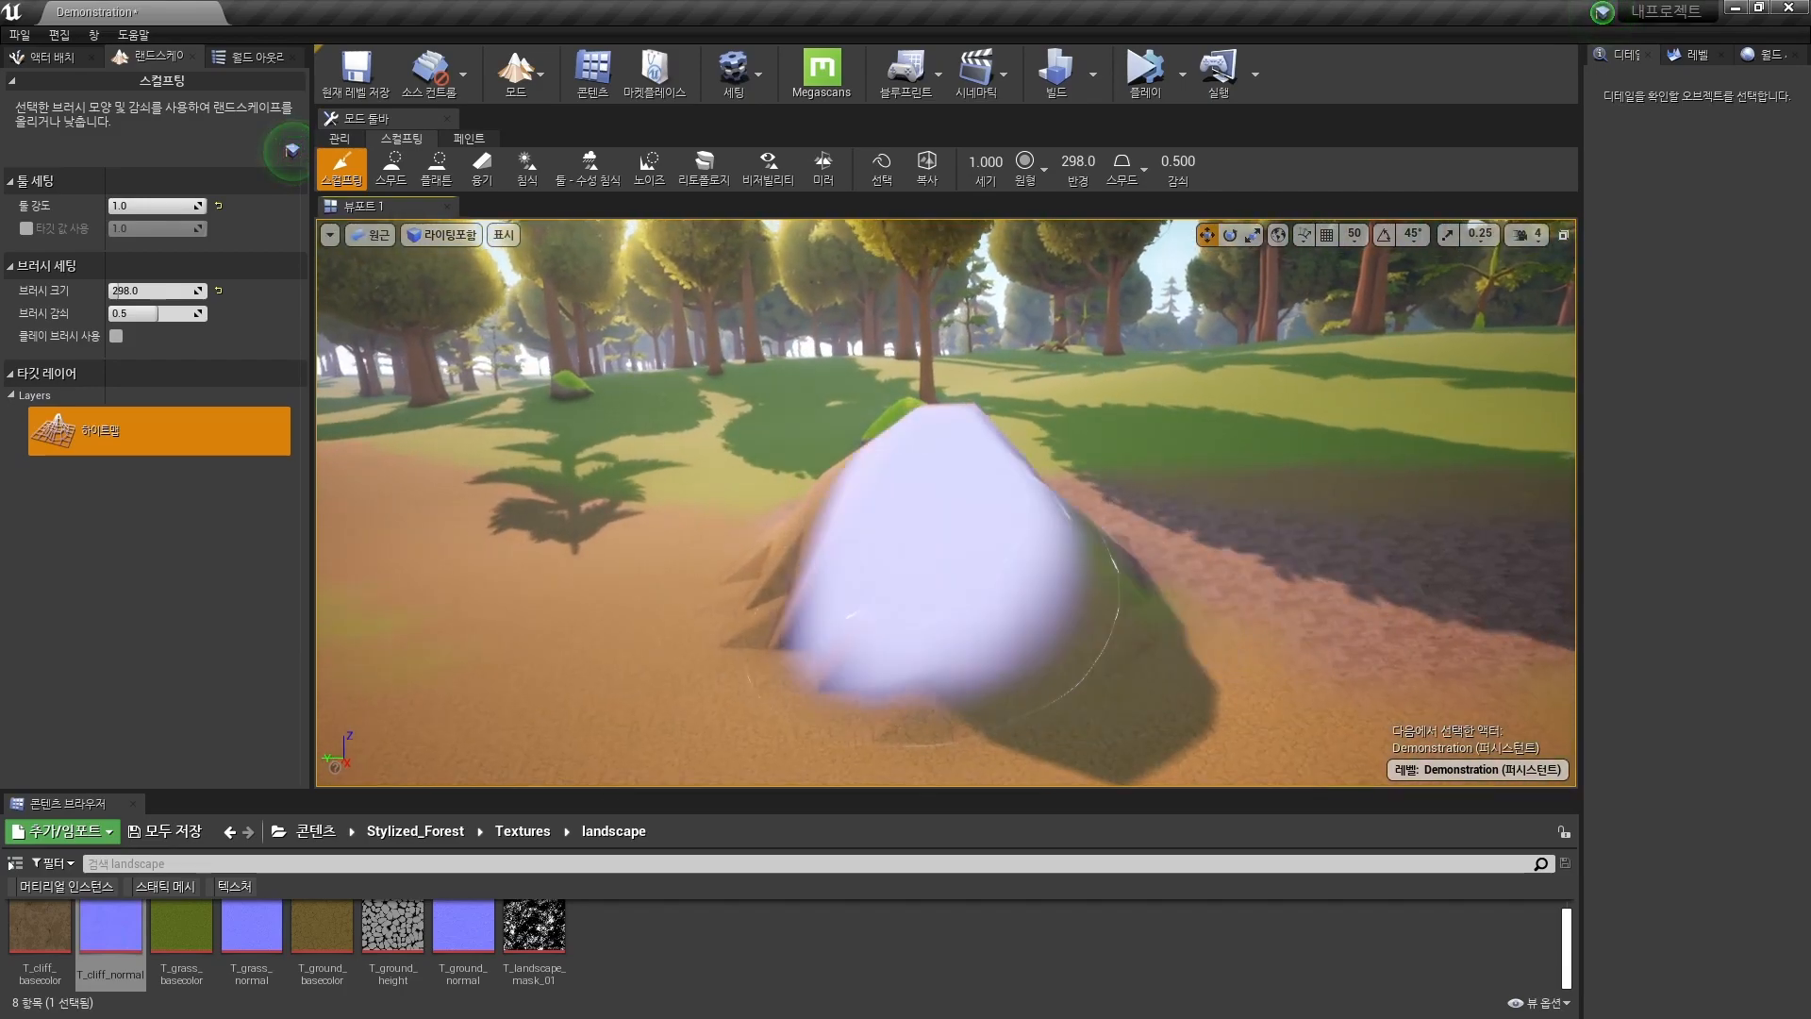
drag(954, 597, 857, 618)
right_drag(857, 618, 860, 660)
Flatten the top of the sculpted mound into a plateau with the Flatten tool.
click(391, 170)
click(437, 170)
right_drag(745, 537, 802, 542)
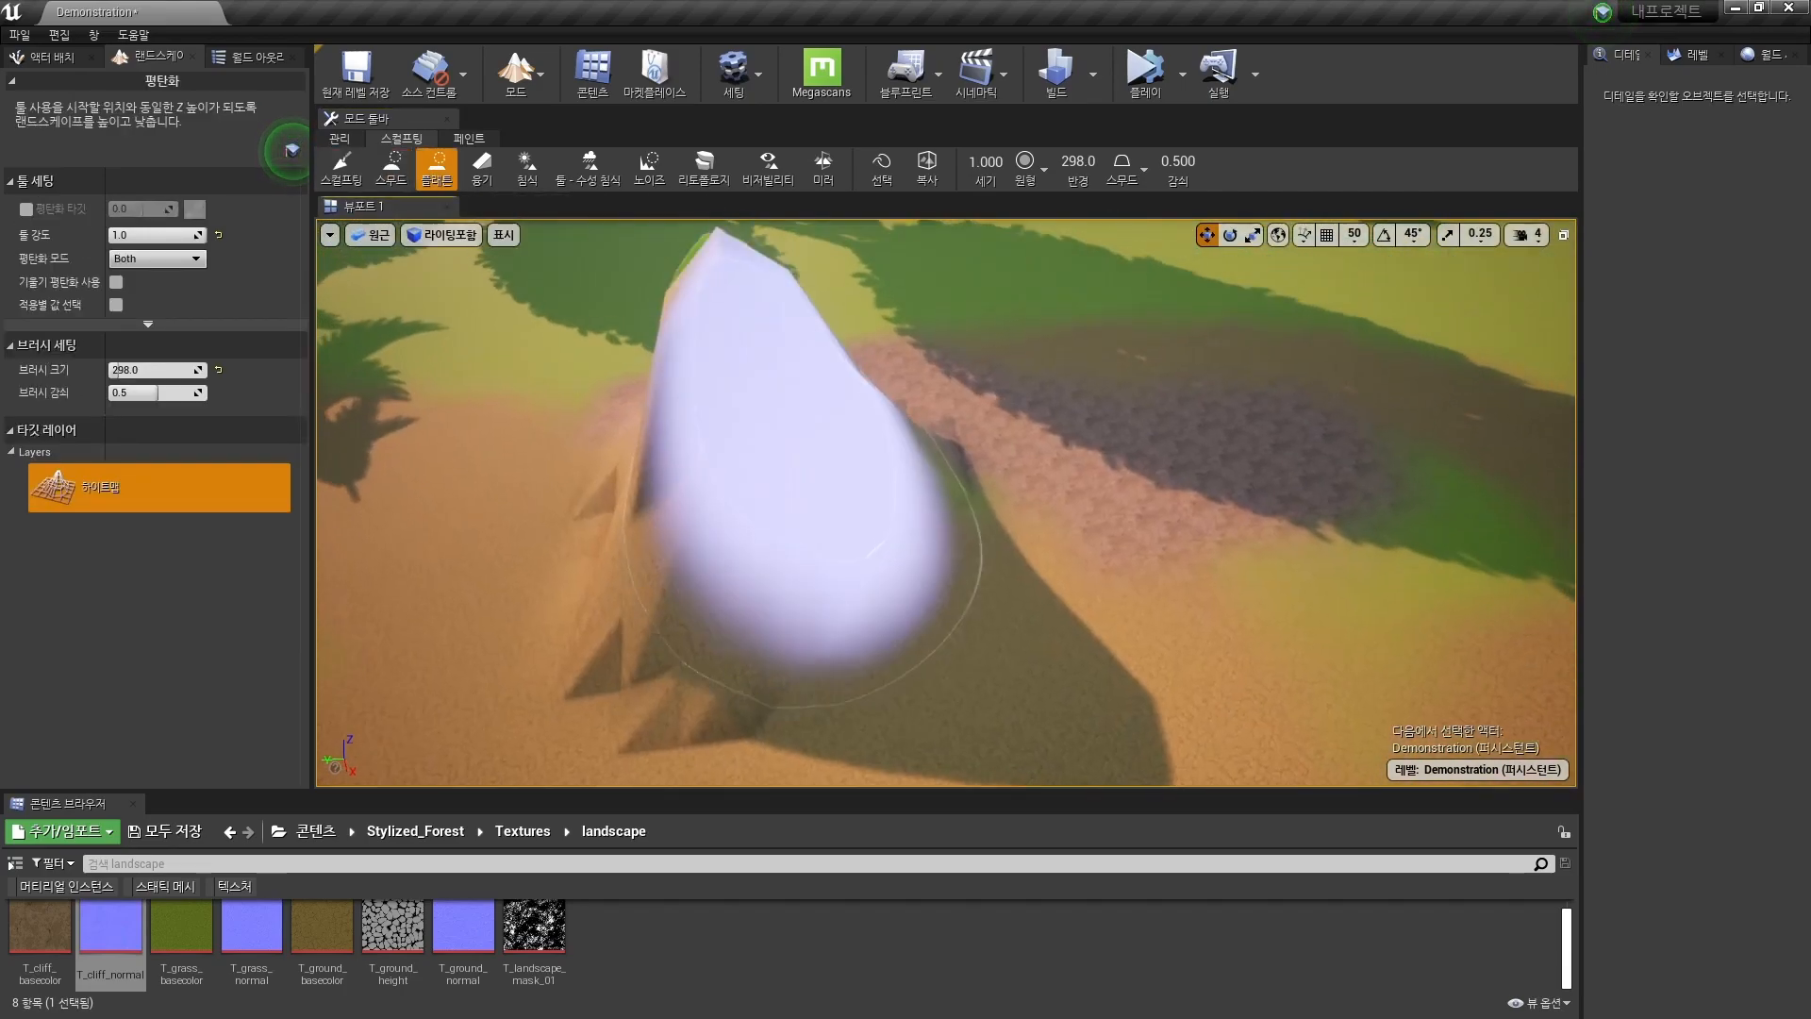
drag(802, 556, 736, 349)
mouse_move(915, 335)
mouse_down()
mouse_move(708, 364)
mouse_move(679, 396)
mouse_up()
mouse_move(768, 453)
right_down()
mouse_move(740, 425)
mouse_move(736, 330)
mouse_move(707, 448)
right_up()
Smooth the plateau's sharp edges and steep sides with the Smooth tool.
key(2)
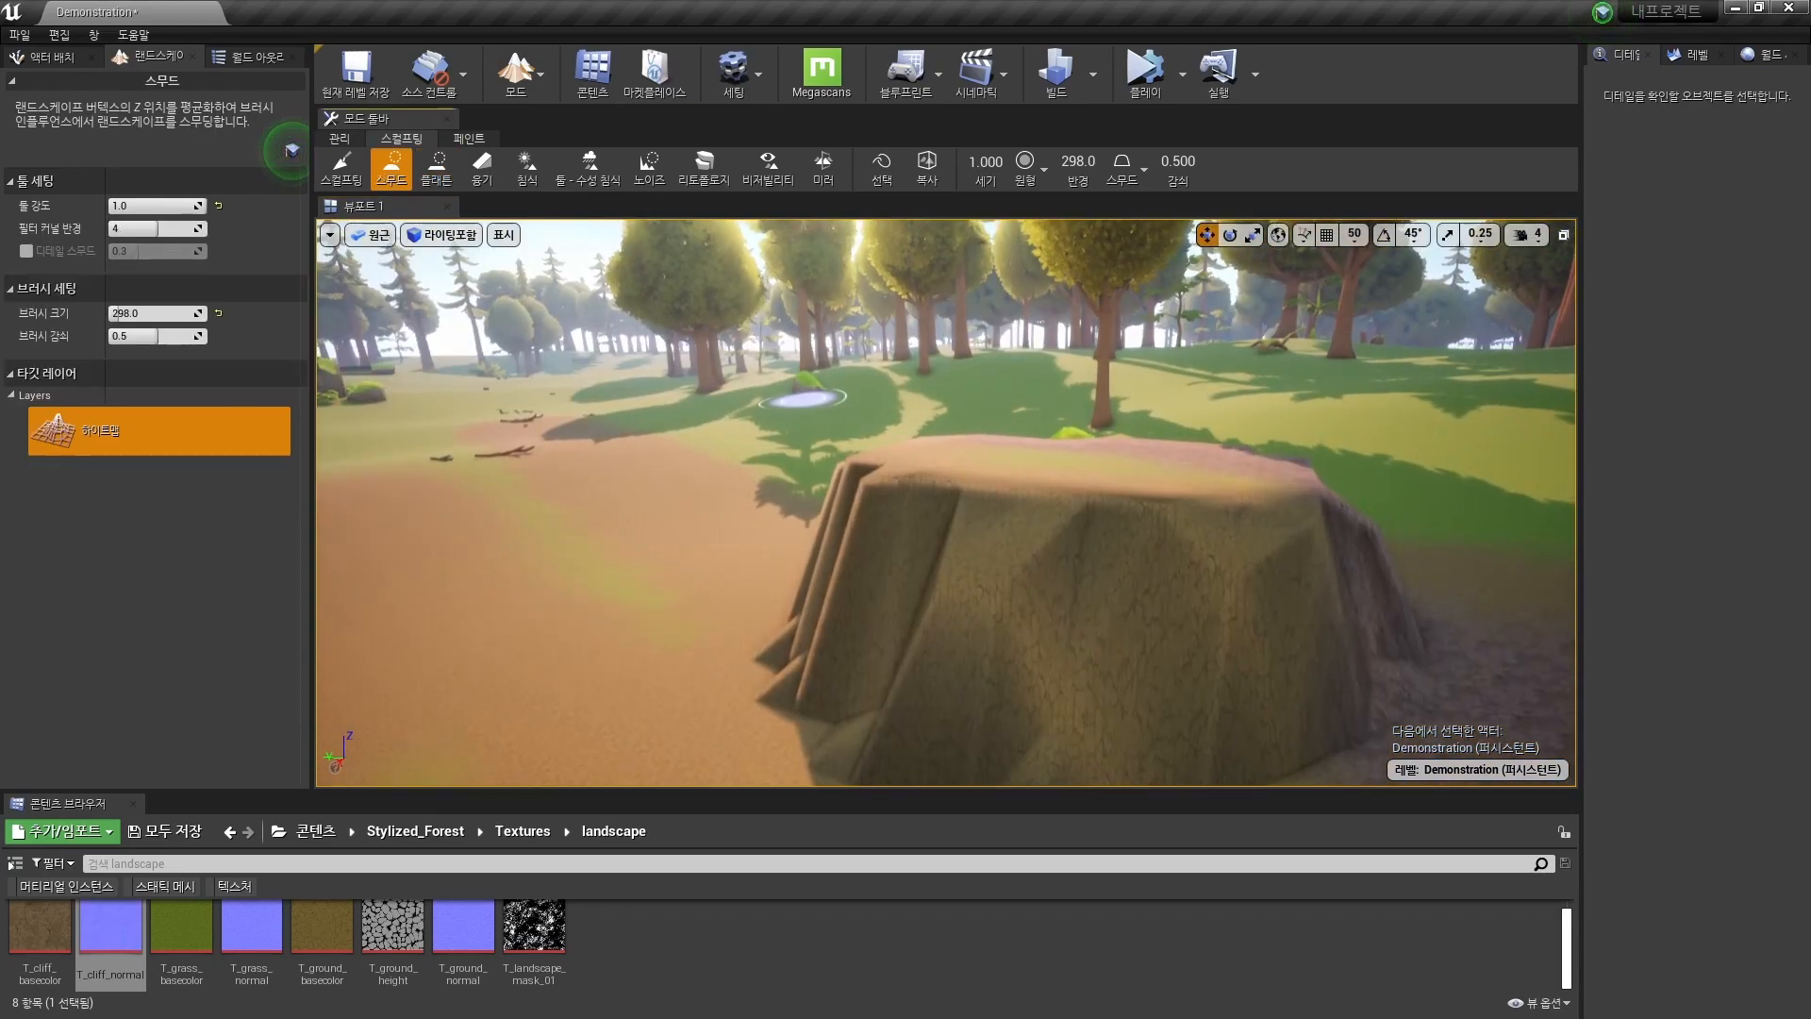
right_drag(943, 510, 970, 586)
mouse_move(970, 586)
mouse_down()
mouse_move(1200, 574)
mouse_move(688, 436)
mouse_move(1245, 523)
mouse_up()
right_drag(1246, 523, 1047, 545)
mouse_move(1040, 406)
right_down()
mouse_move(1213, 506)
mouse_move(1132, 448)
mouse_move(1160, 459)
right_up()
Paint the Cliff layer over the mound's sides with tool strength 1.0.
click(468, 139)
click(150, 481)
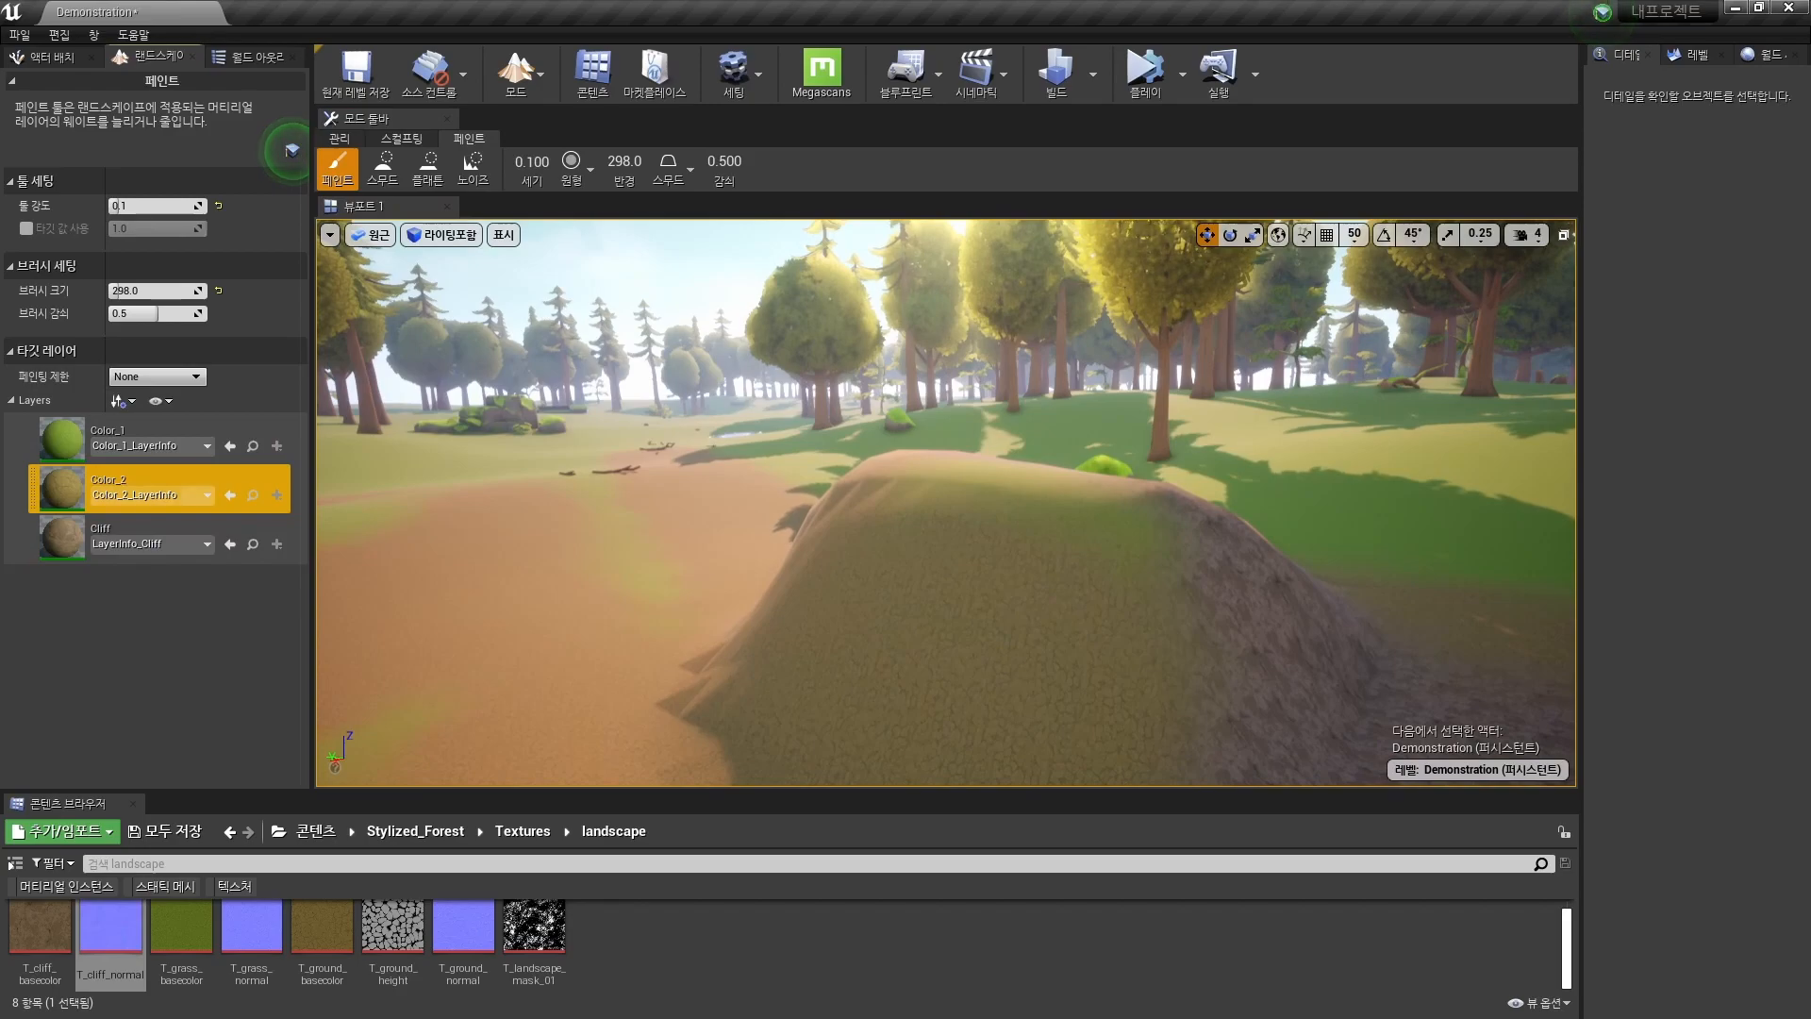
click(150, 531)
right_drag(809, 571, 844, 580)
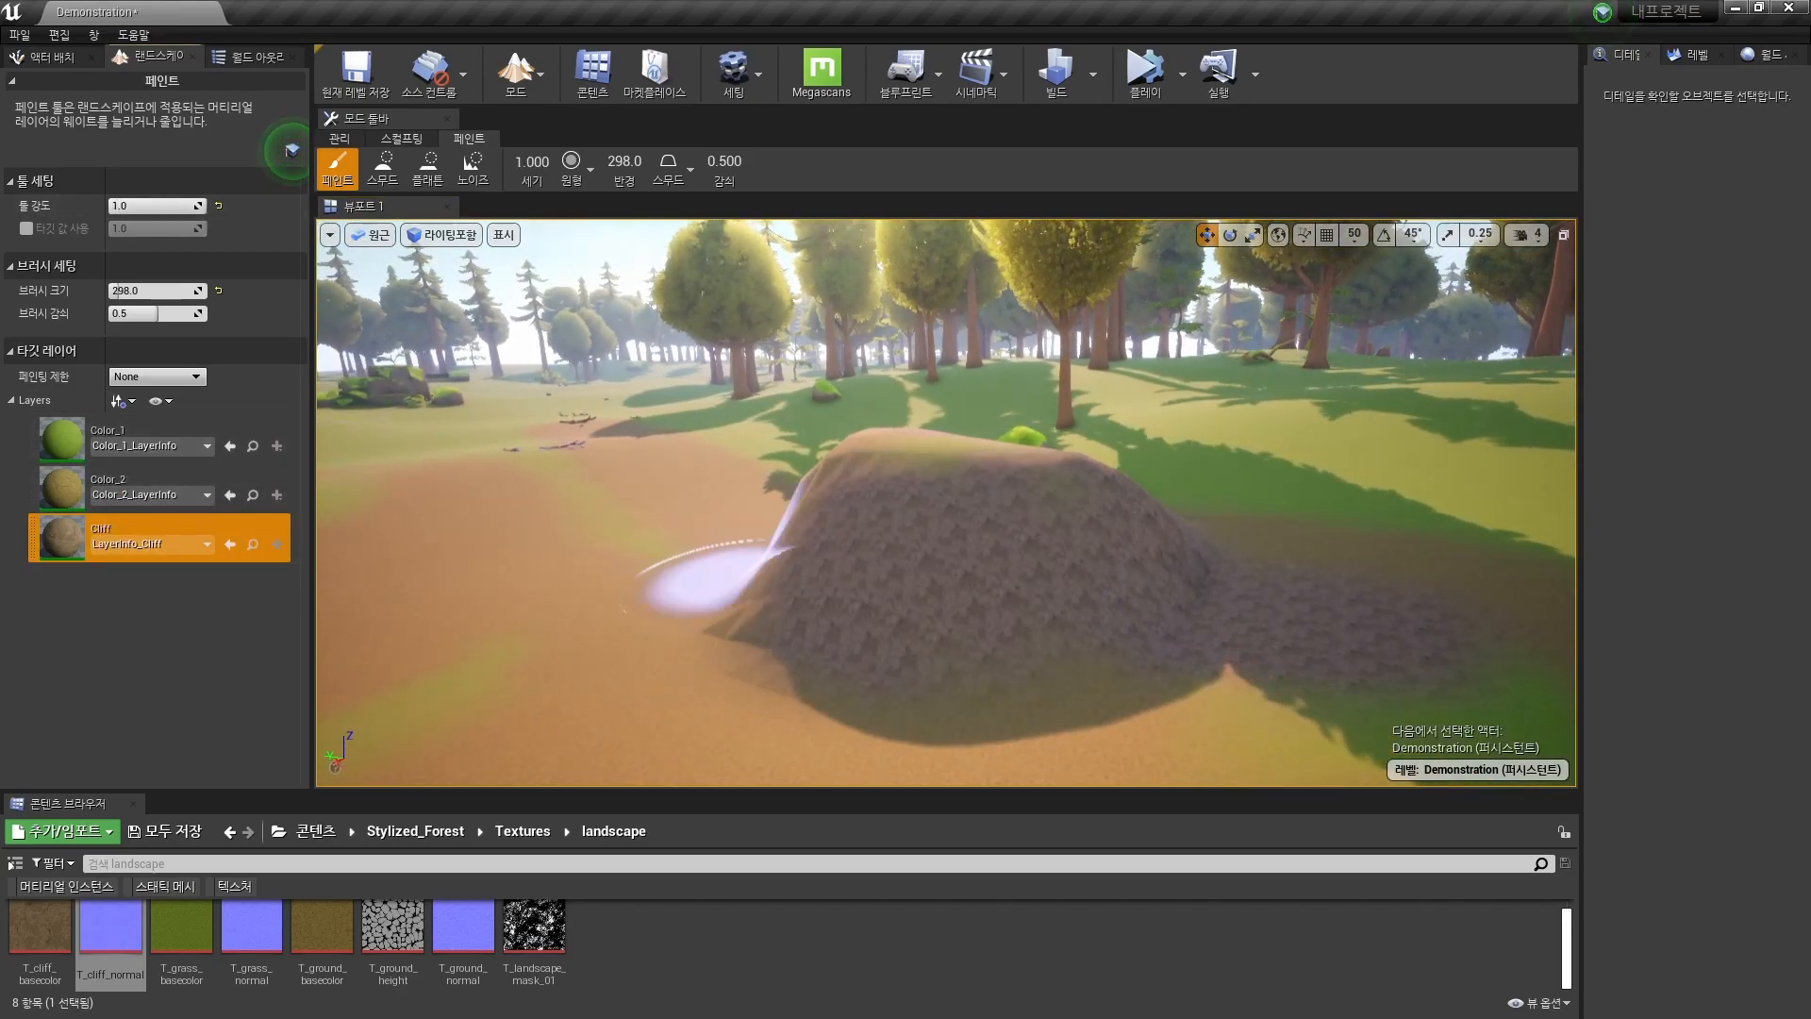
right_drag(1000, 586, 962, 613)
Paint the Color_2 layer over the top of the mound, reducing the brush size to 184.
click(151, 483)
right_drag(714, 566, 731, 627)
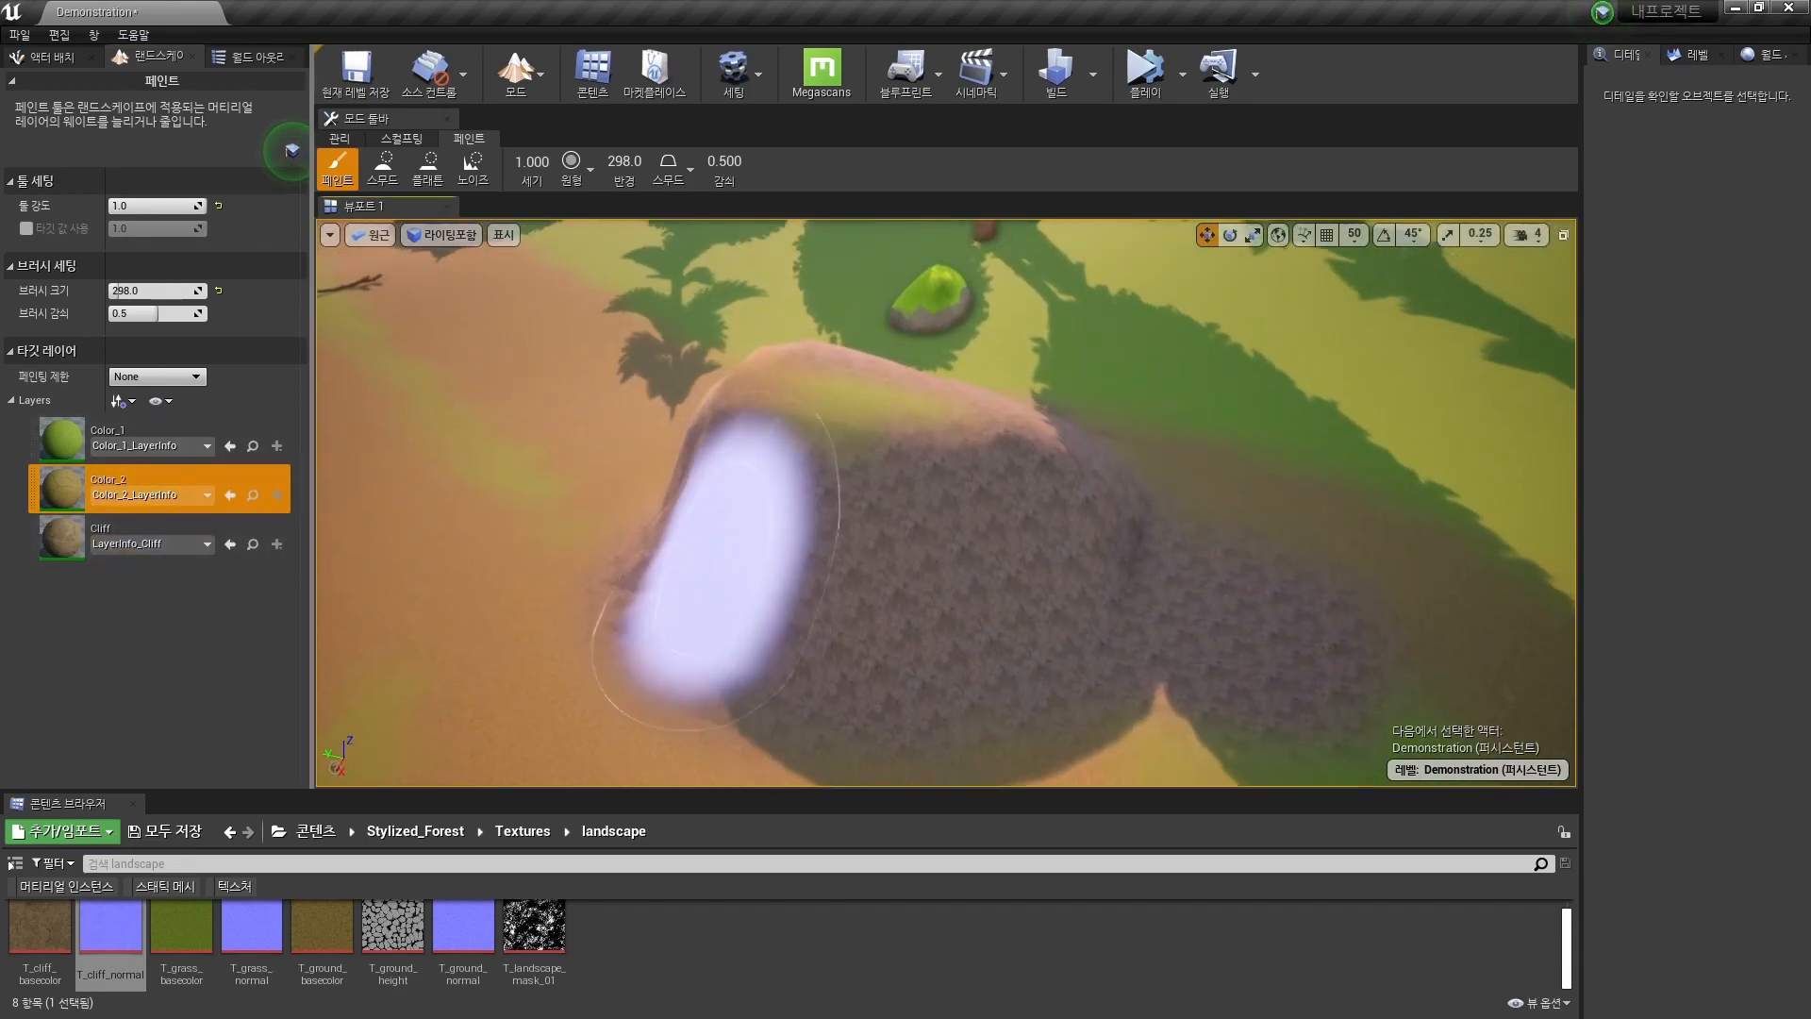
right_drag(816, 528, 815, 509)
key(bracketleft)
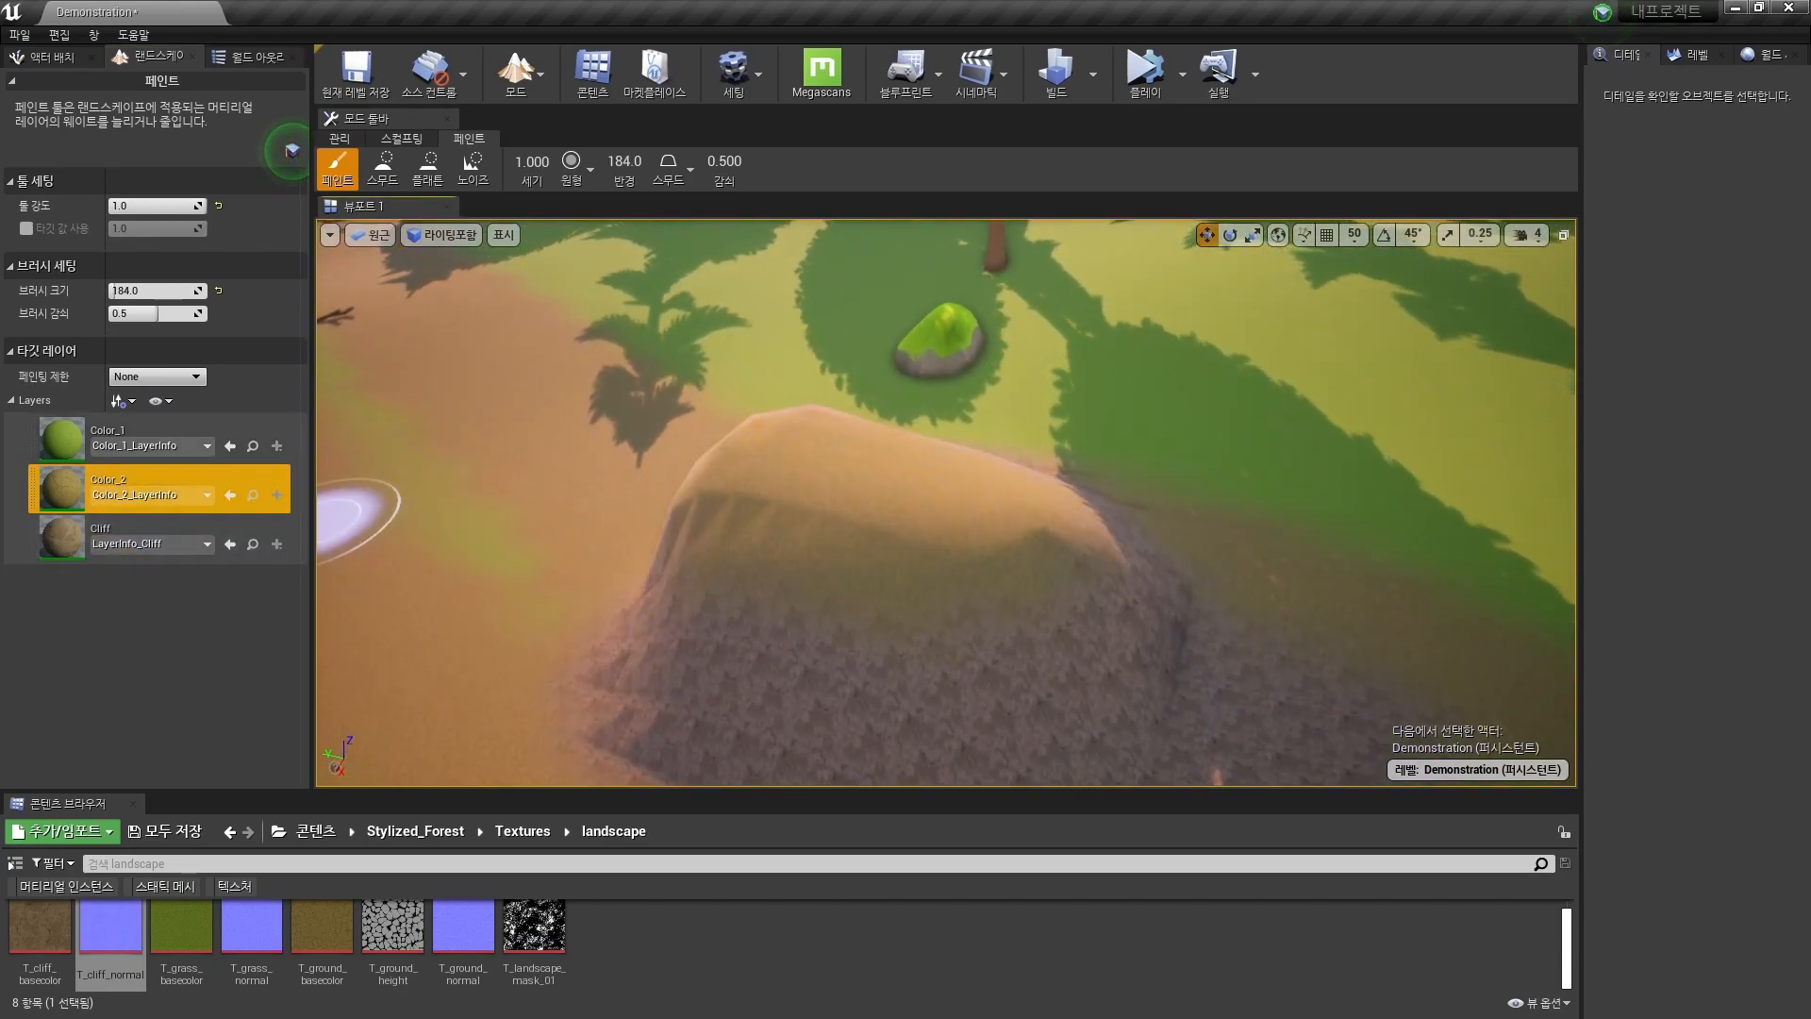
Paint the Color_1 grass layer on the mound's top and leave landscape mode.
click(151, 435)
mouse_move(1007, 581)
right_down()
mouse_move(990, 472)
mouse_move(996, 495)
mouse_move(1217, 556)
mouse_move(1552, 485)
mouse_move(1538, 528)
mouse_move(1551, 493)
right_up()
key(shift+1)
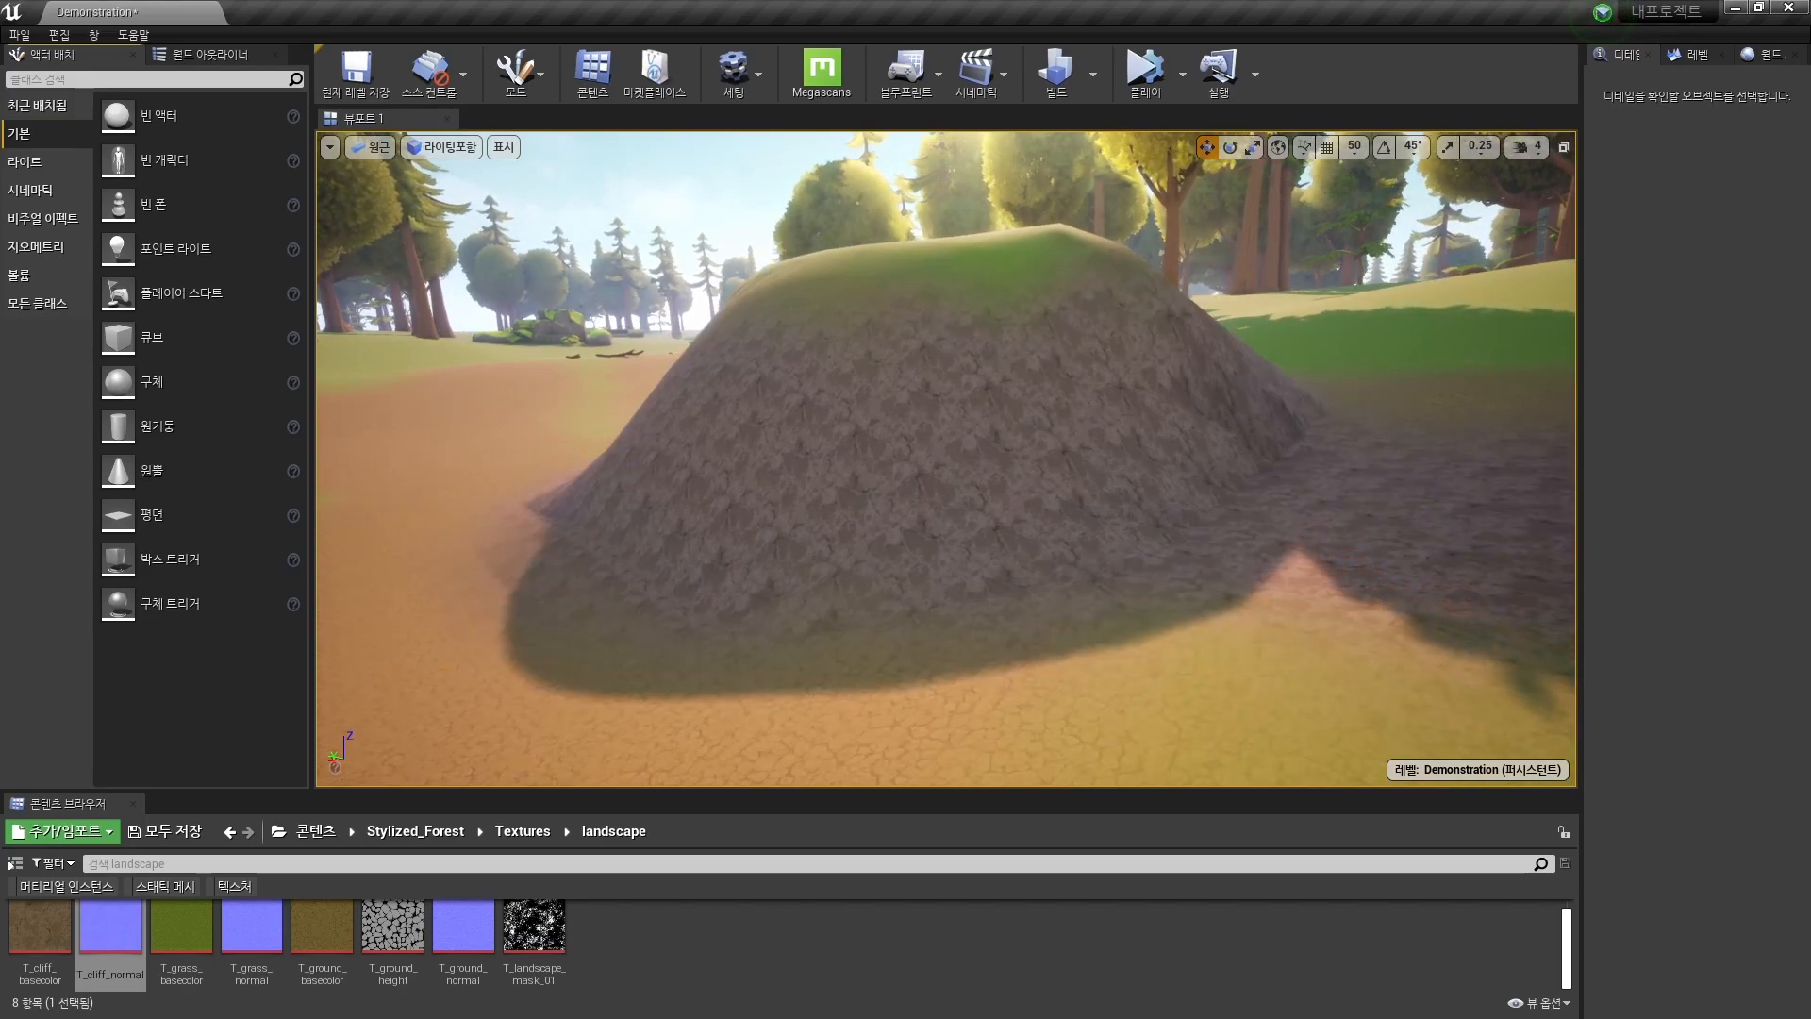
Open the parent material M_Landscape from M_Landscape_Inst and bring its grass texture samples into view.
click(1551, 492)
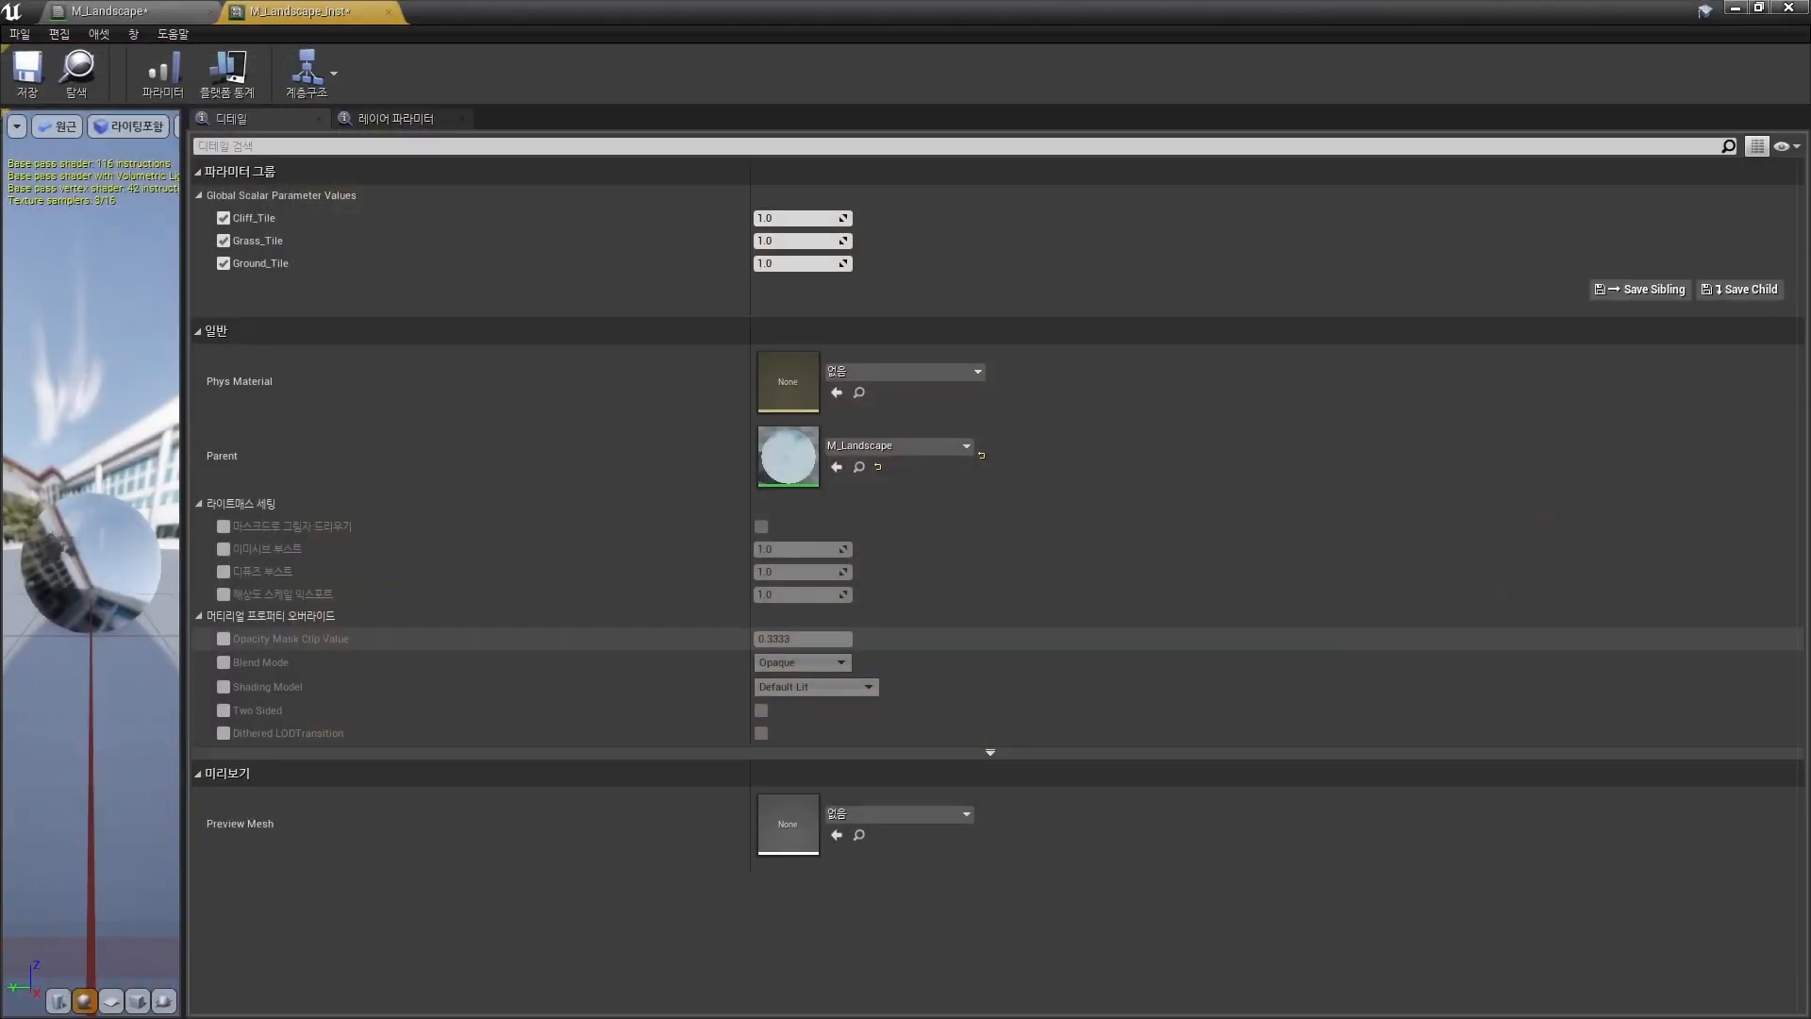
double_click(788, 455)
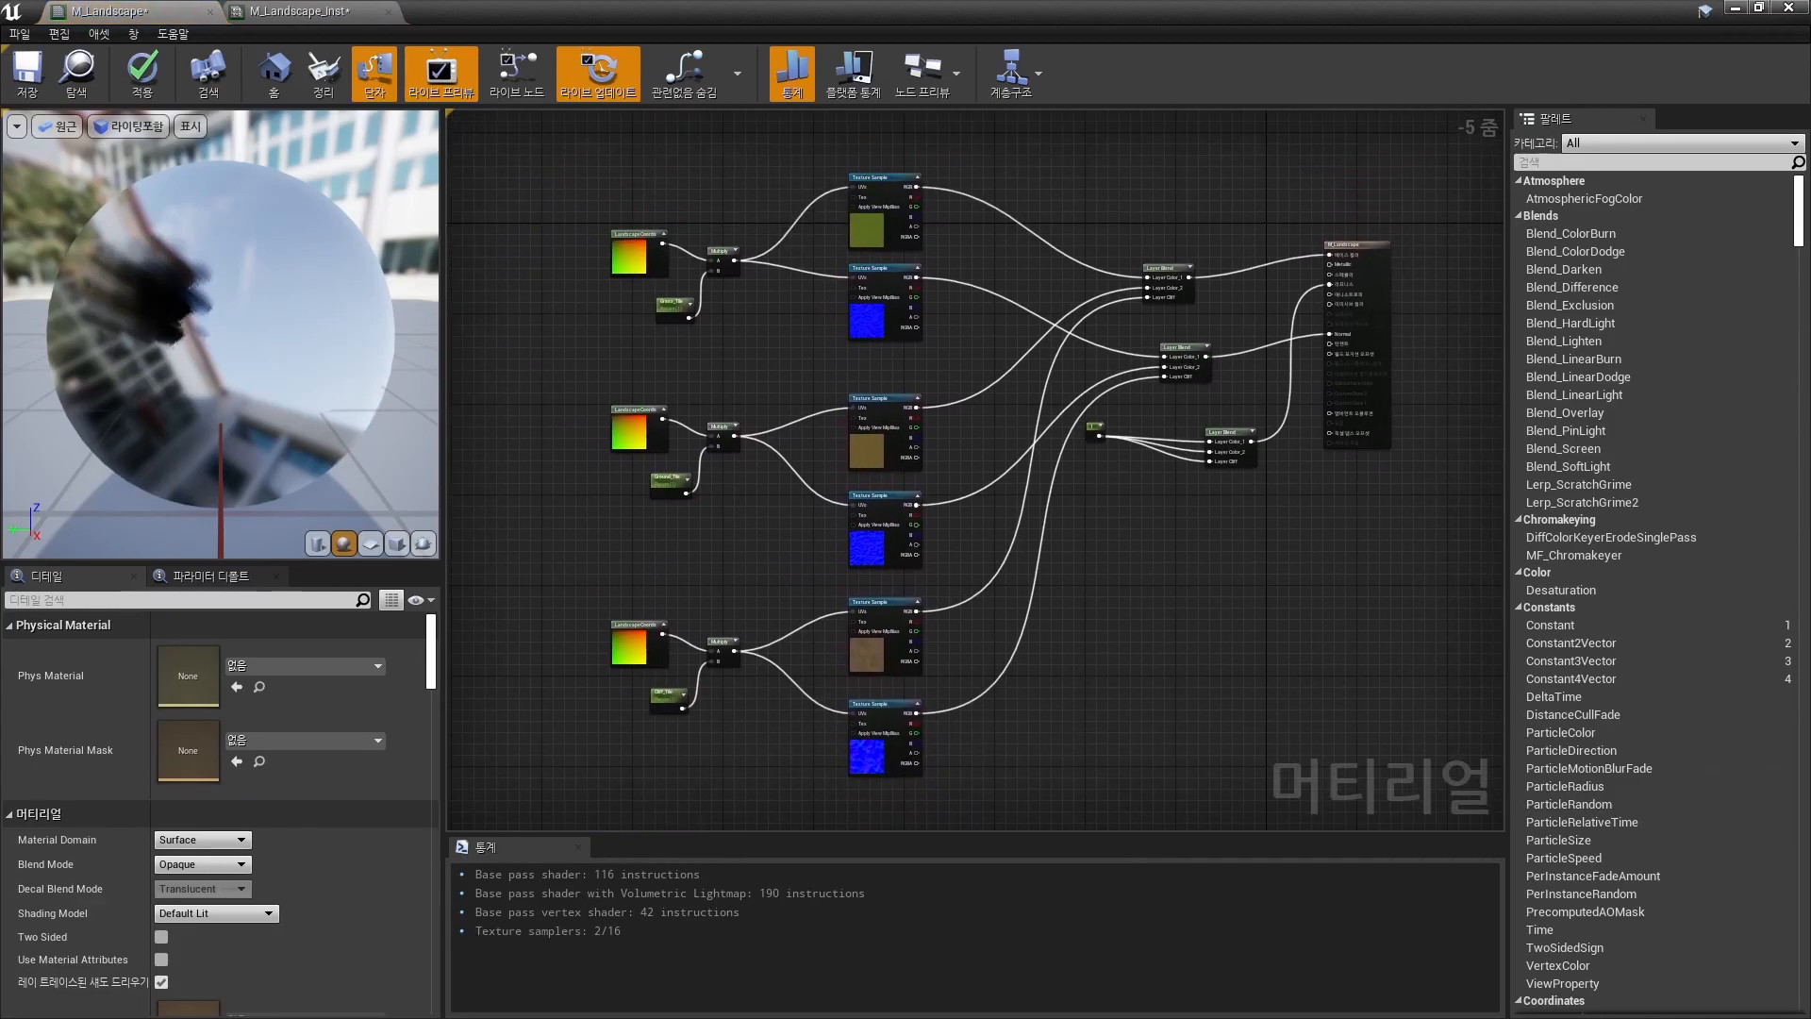
scroll(957, 566, up, 1)
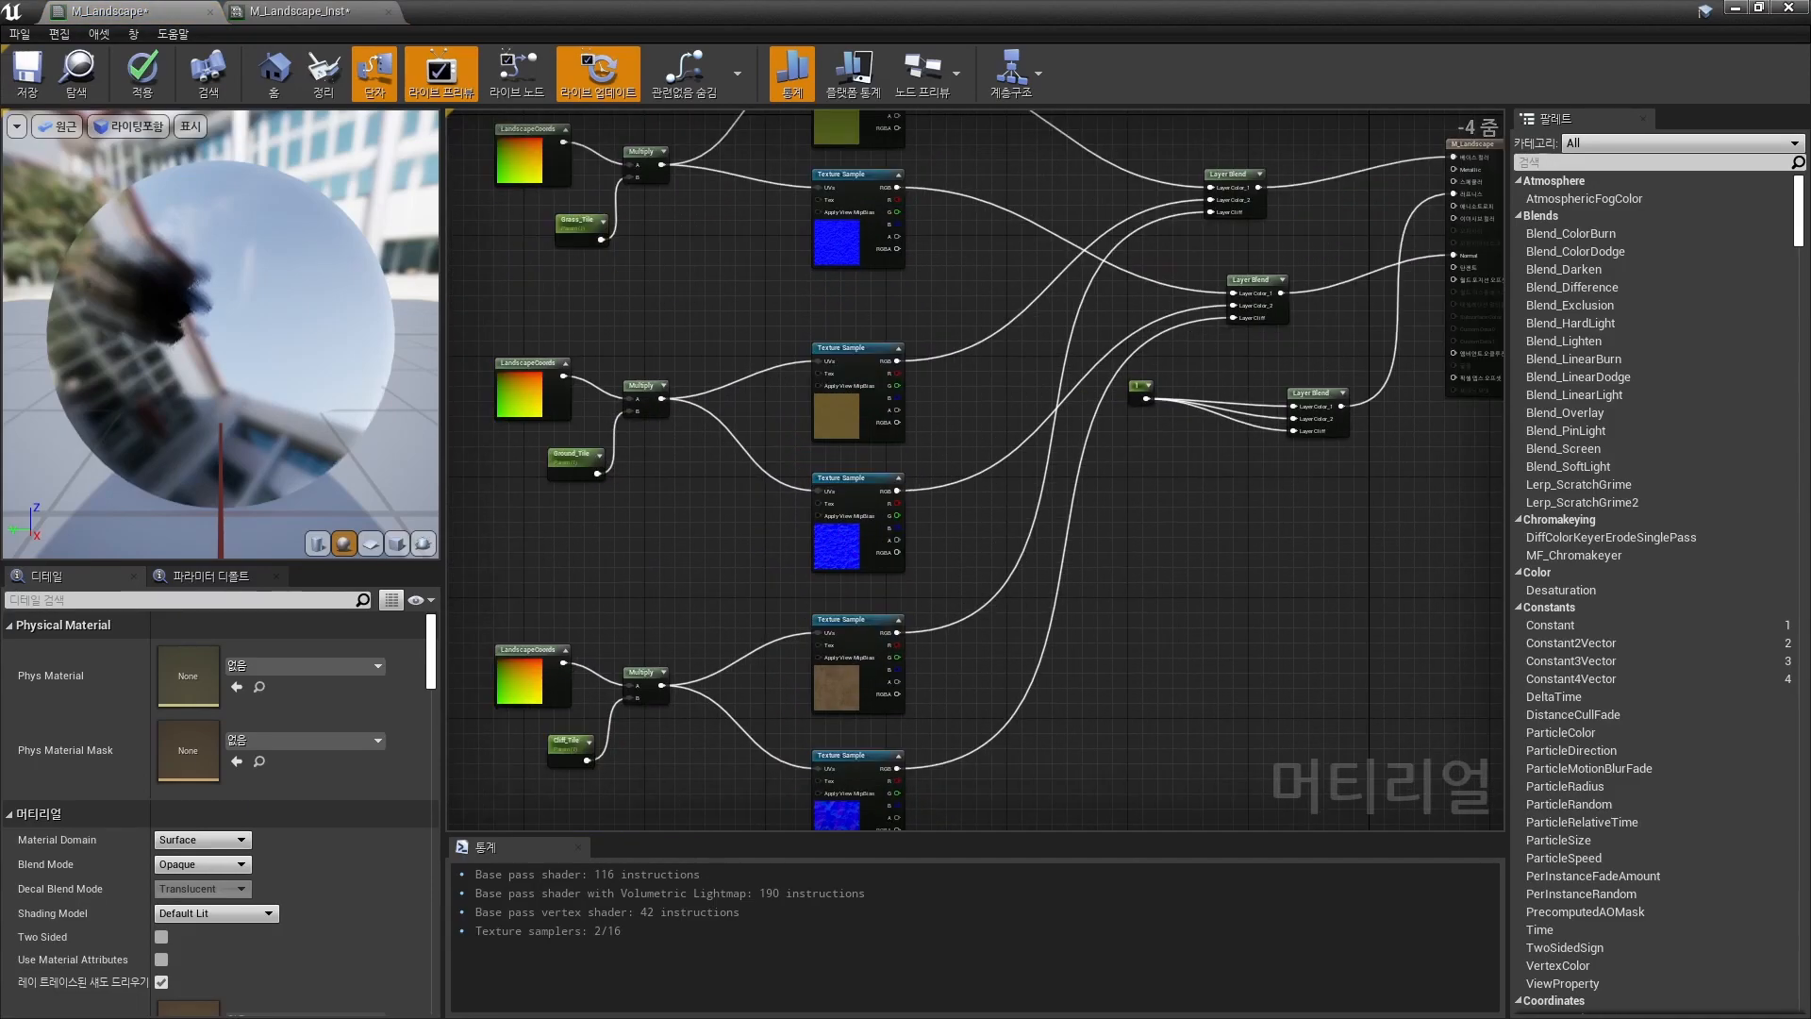
scroll(884, 563, down, 1)
right_drag(928, 525, 962, 703)
scroll(1009, 420, up, 4)
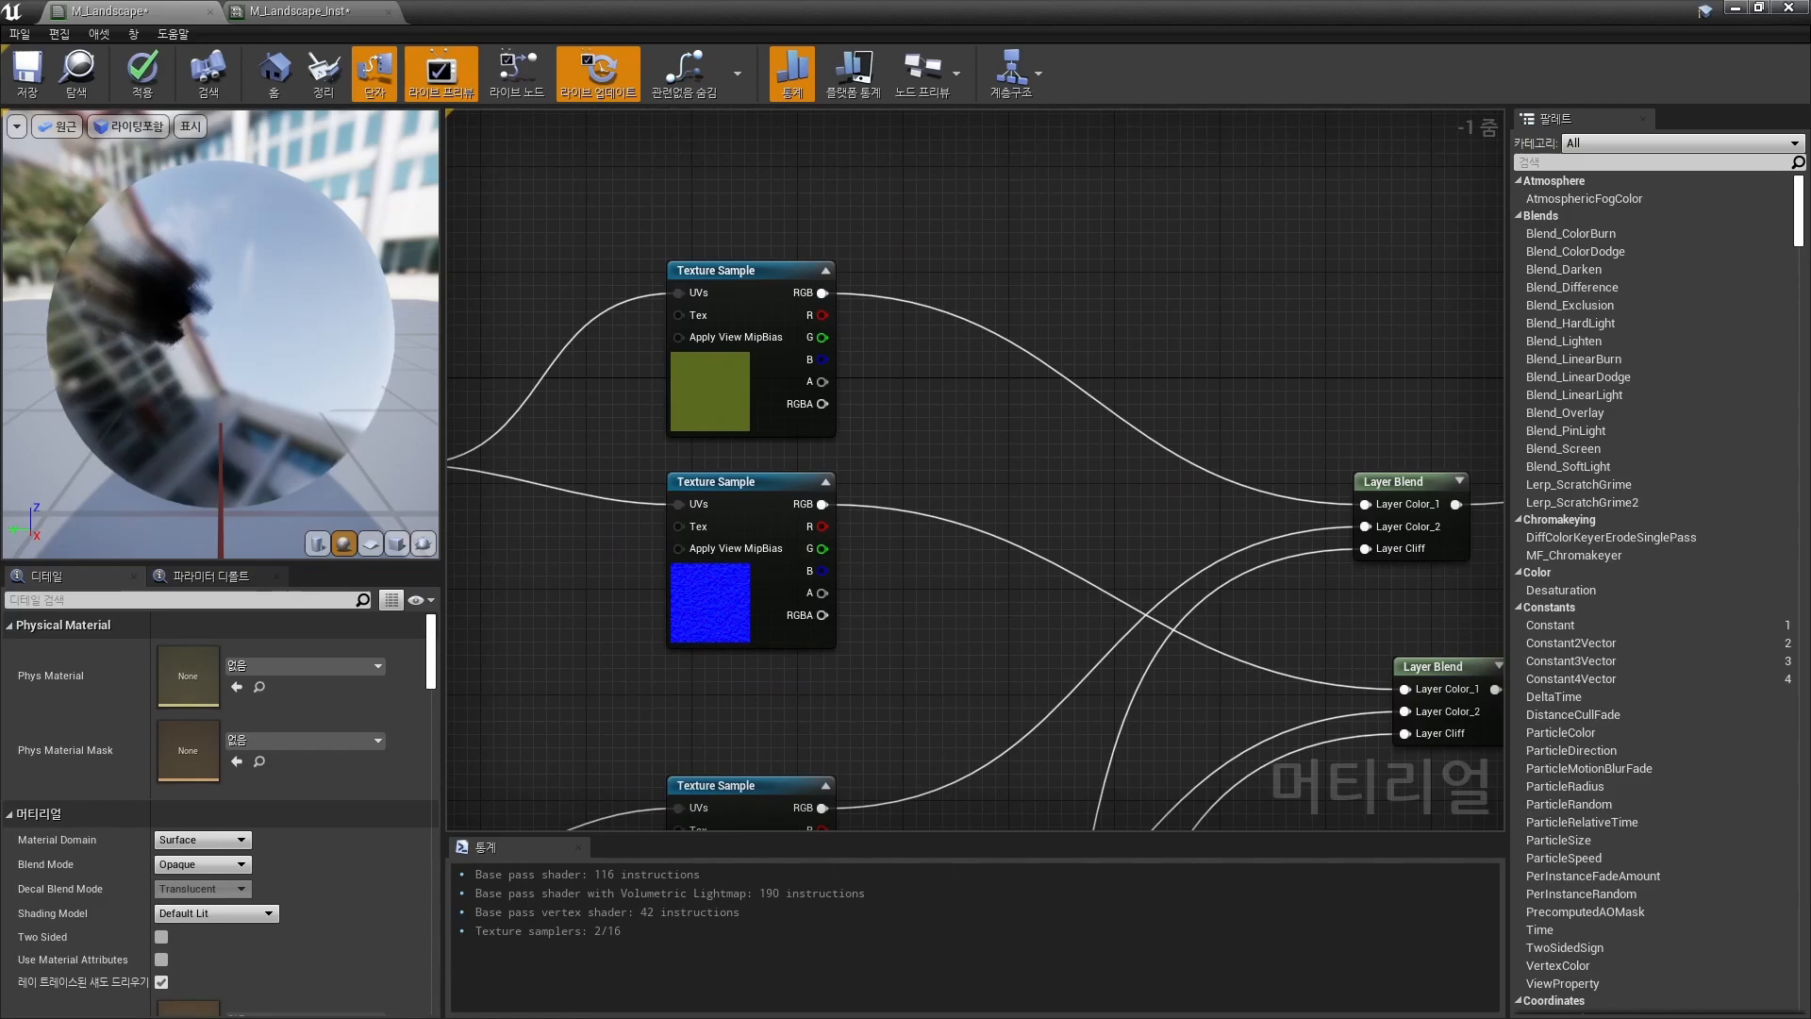
Multiply the grass base color by a new Constant3Vector and connect the result to Layer Color_1 of the base color blend.
key(m)
click(1083, 283)
key(3)
click(893, 422)
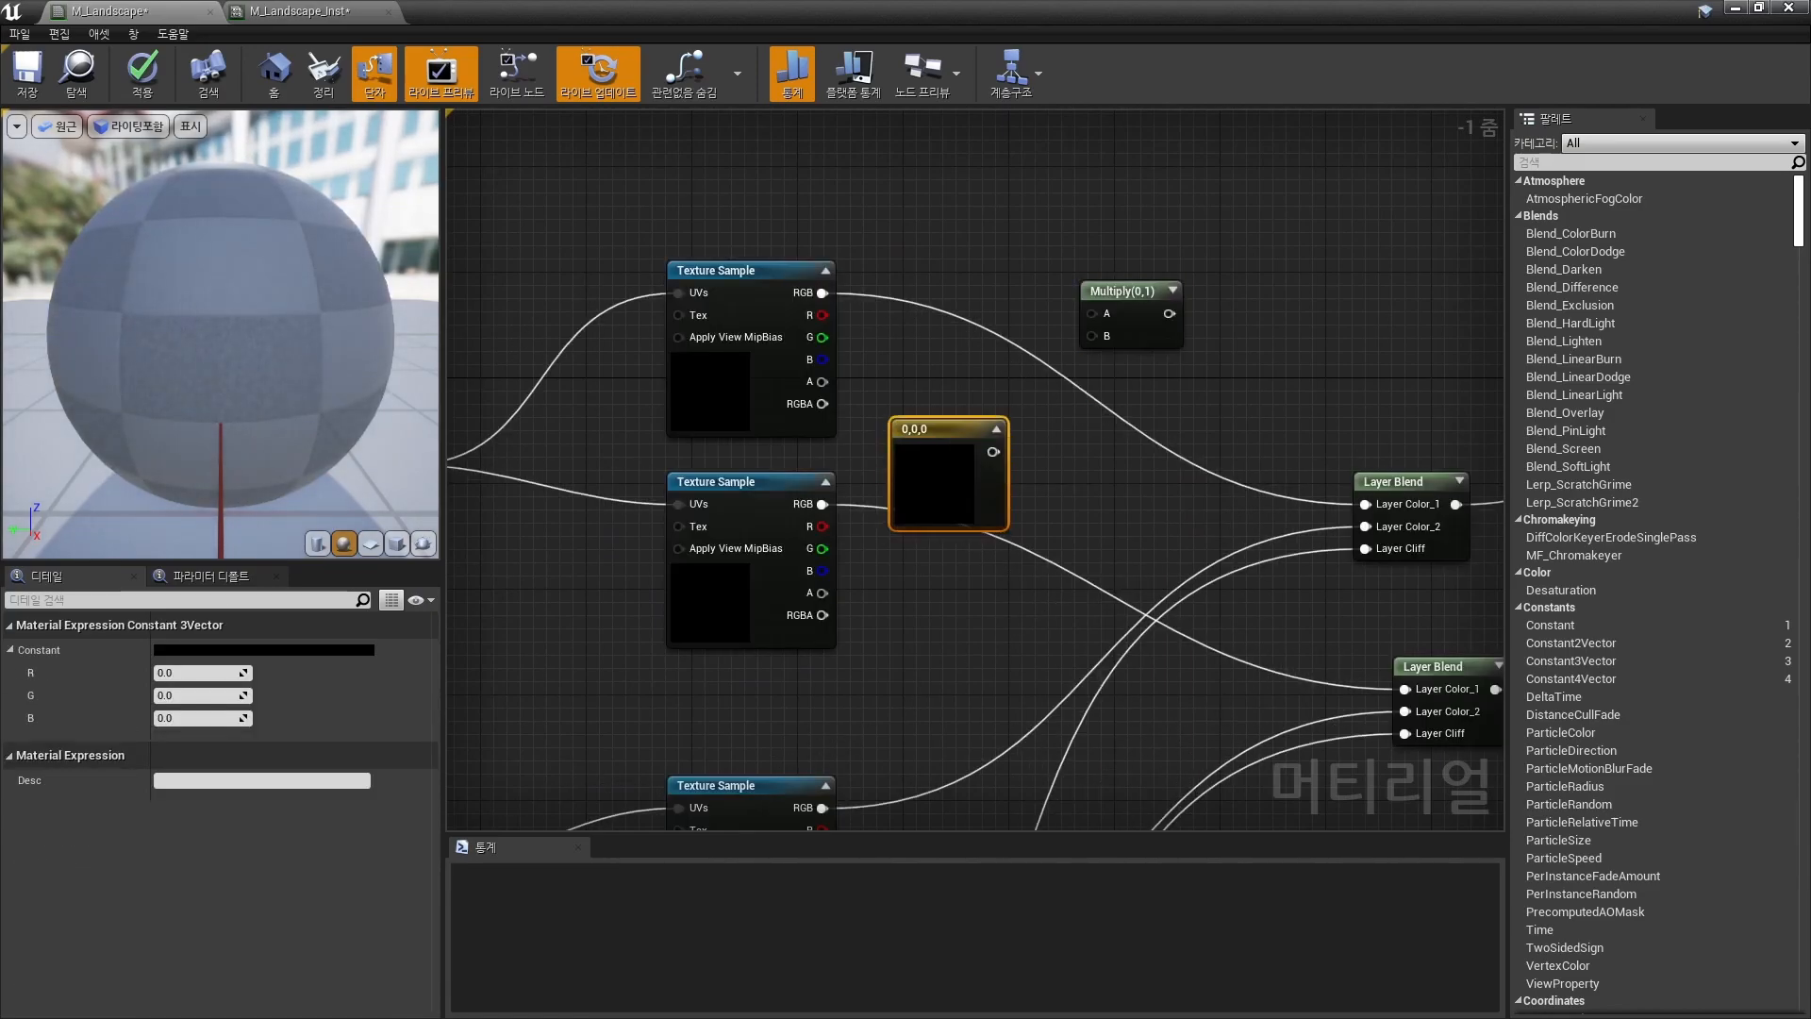
drag(944, 430, 943, 404)
drag(822, 293, 1092, 315)
drag(993, 425, 1366, 505)
Add a FlattenNormal node beside the grass normal sample and connect the sample's RGB output to its Normal input.
right_drag(1366, 505, 1355, 431)
right_click(936, 500)
text(Flatten)
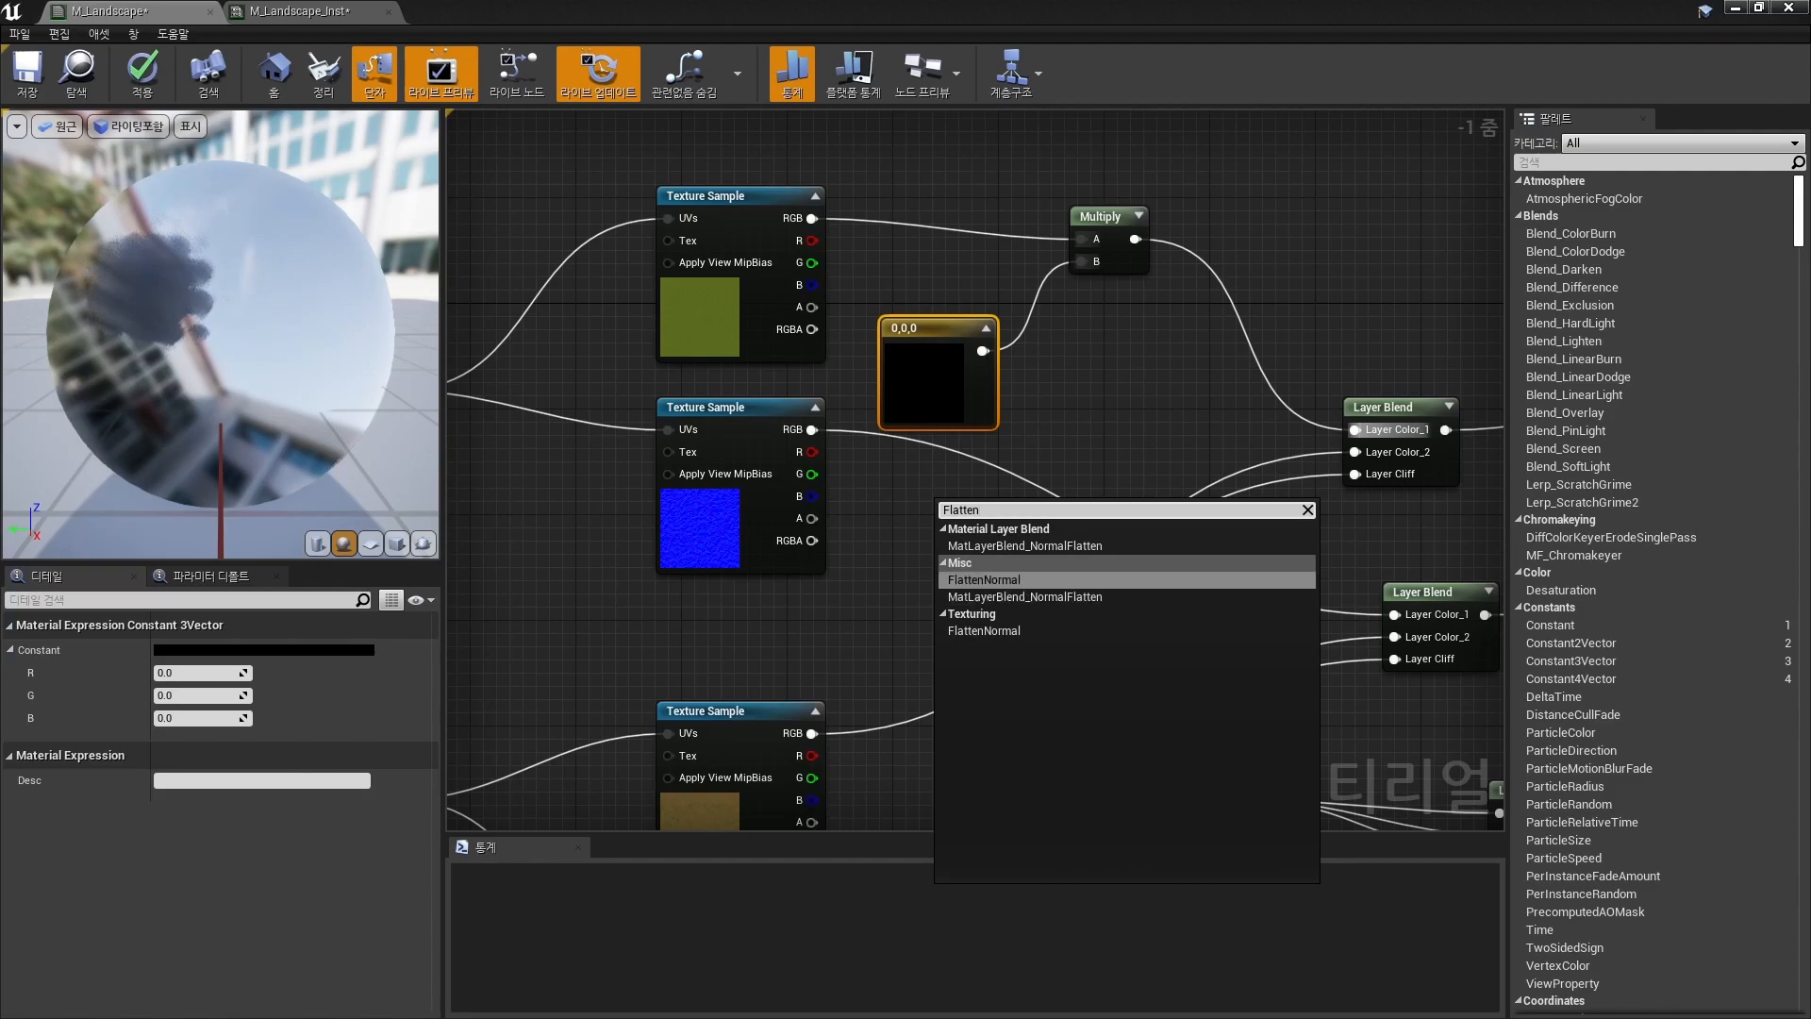
key(Return)
drag(999, 507, 972, 511)
drag(812, 429, 983, 511)
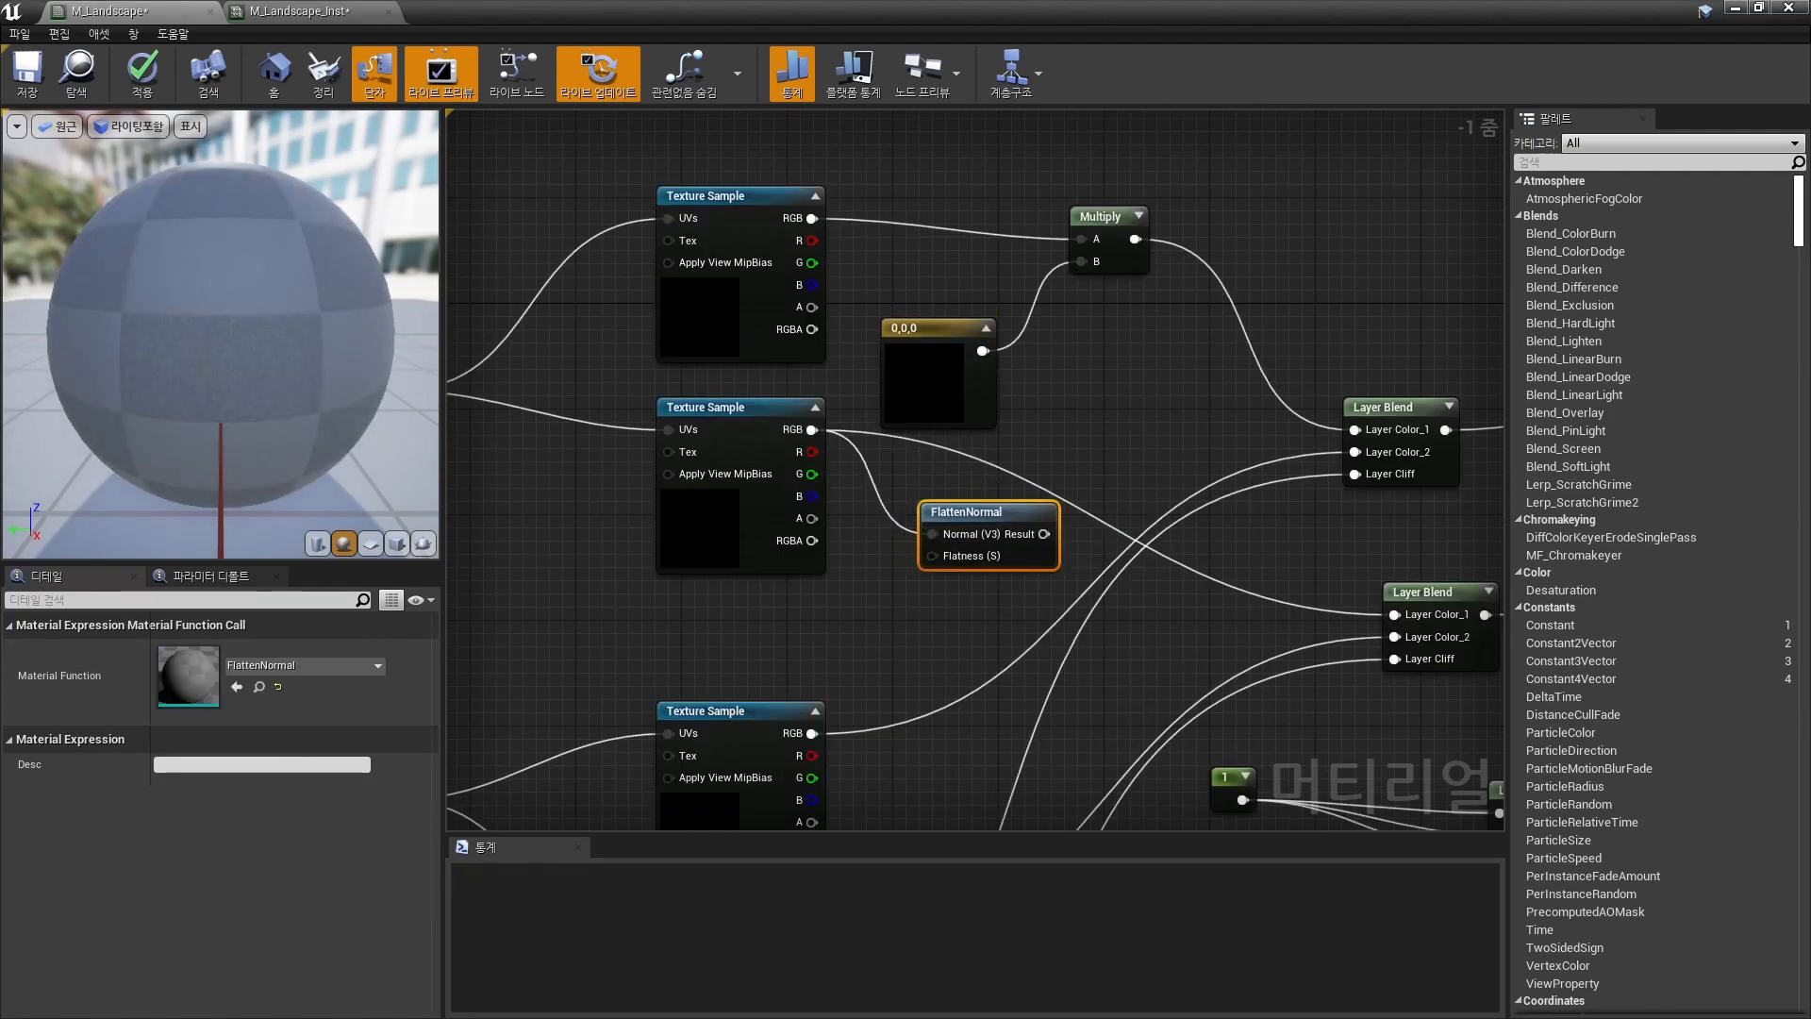
Add a Constant node below the grass FlattenNormal node and connect it to the Flatness input.
key(1)
click(798, 619)
drag(817, 630, 857, 619)
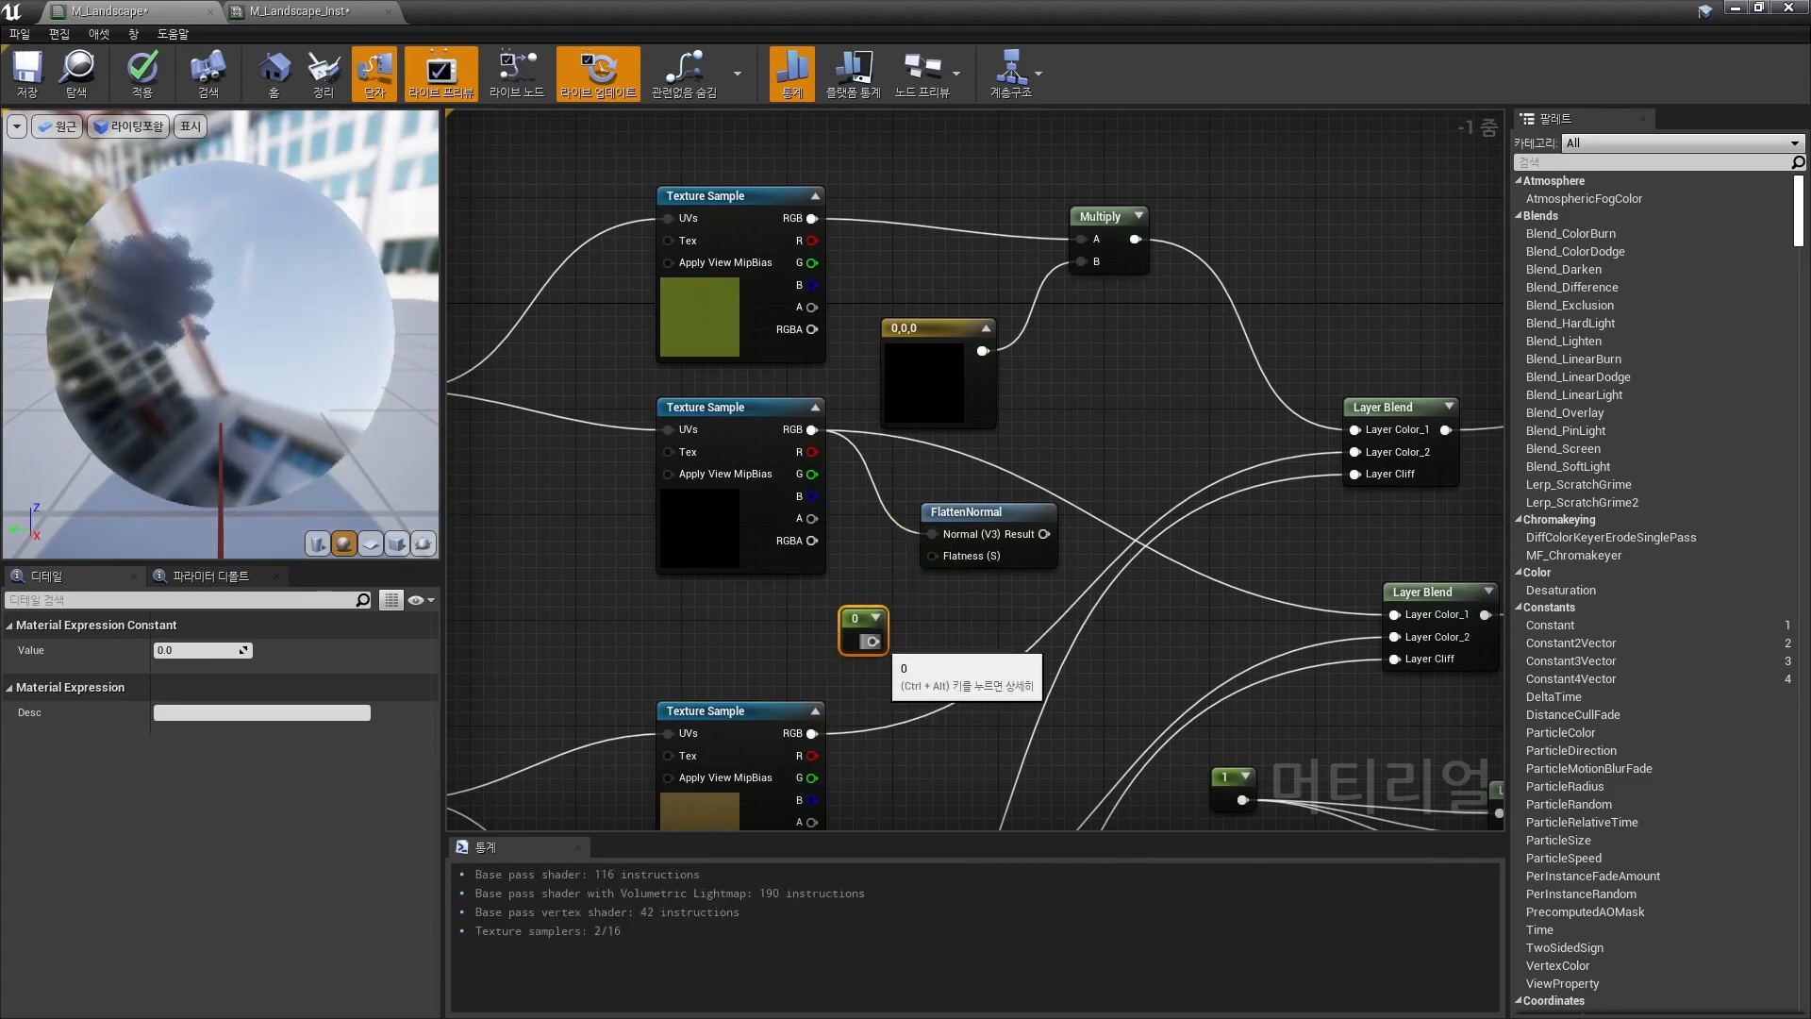
Convert the grass color vector into a parameter named Grass_Color_multy and move it clear of the FlattenNormal node.
right_click(929, 392)
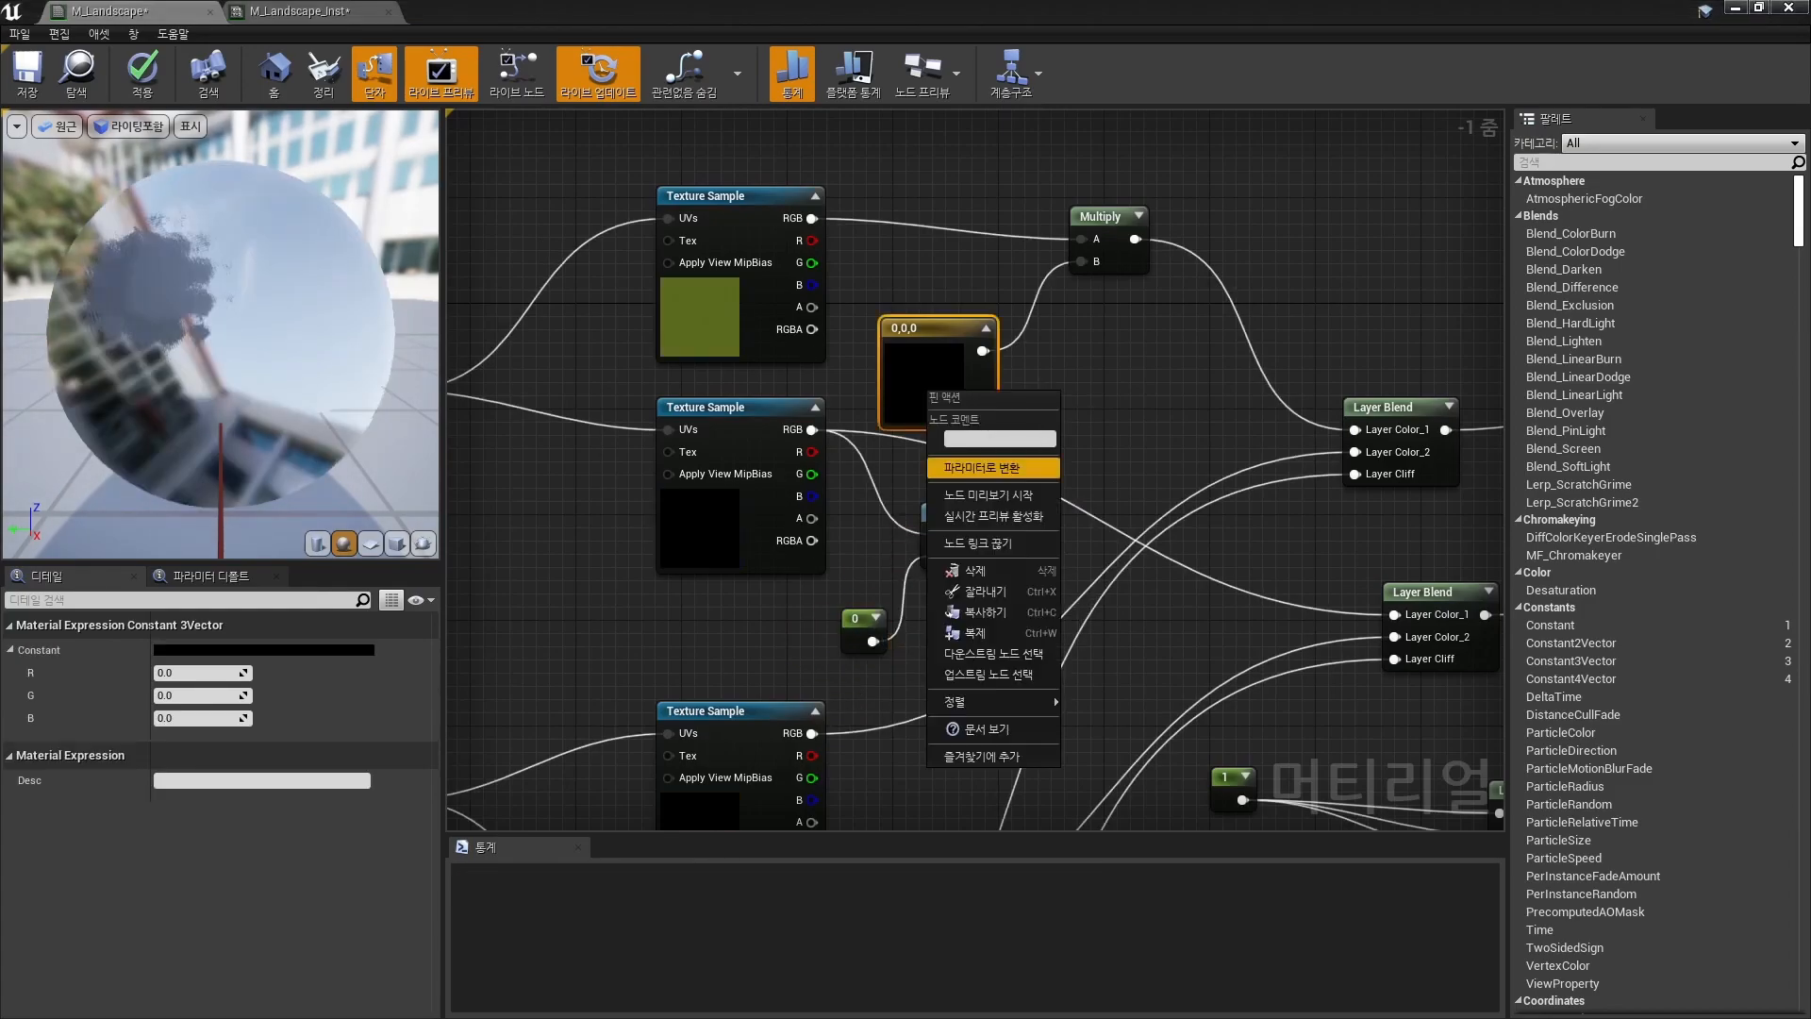
click(981, 467)
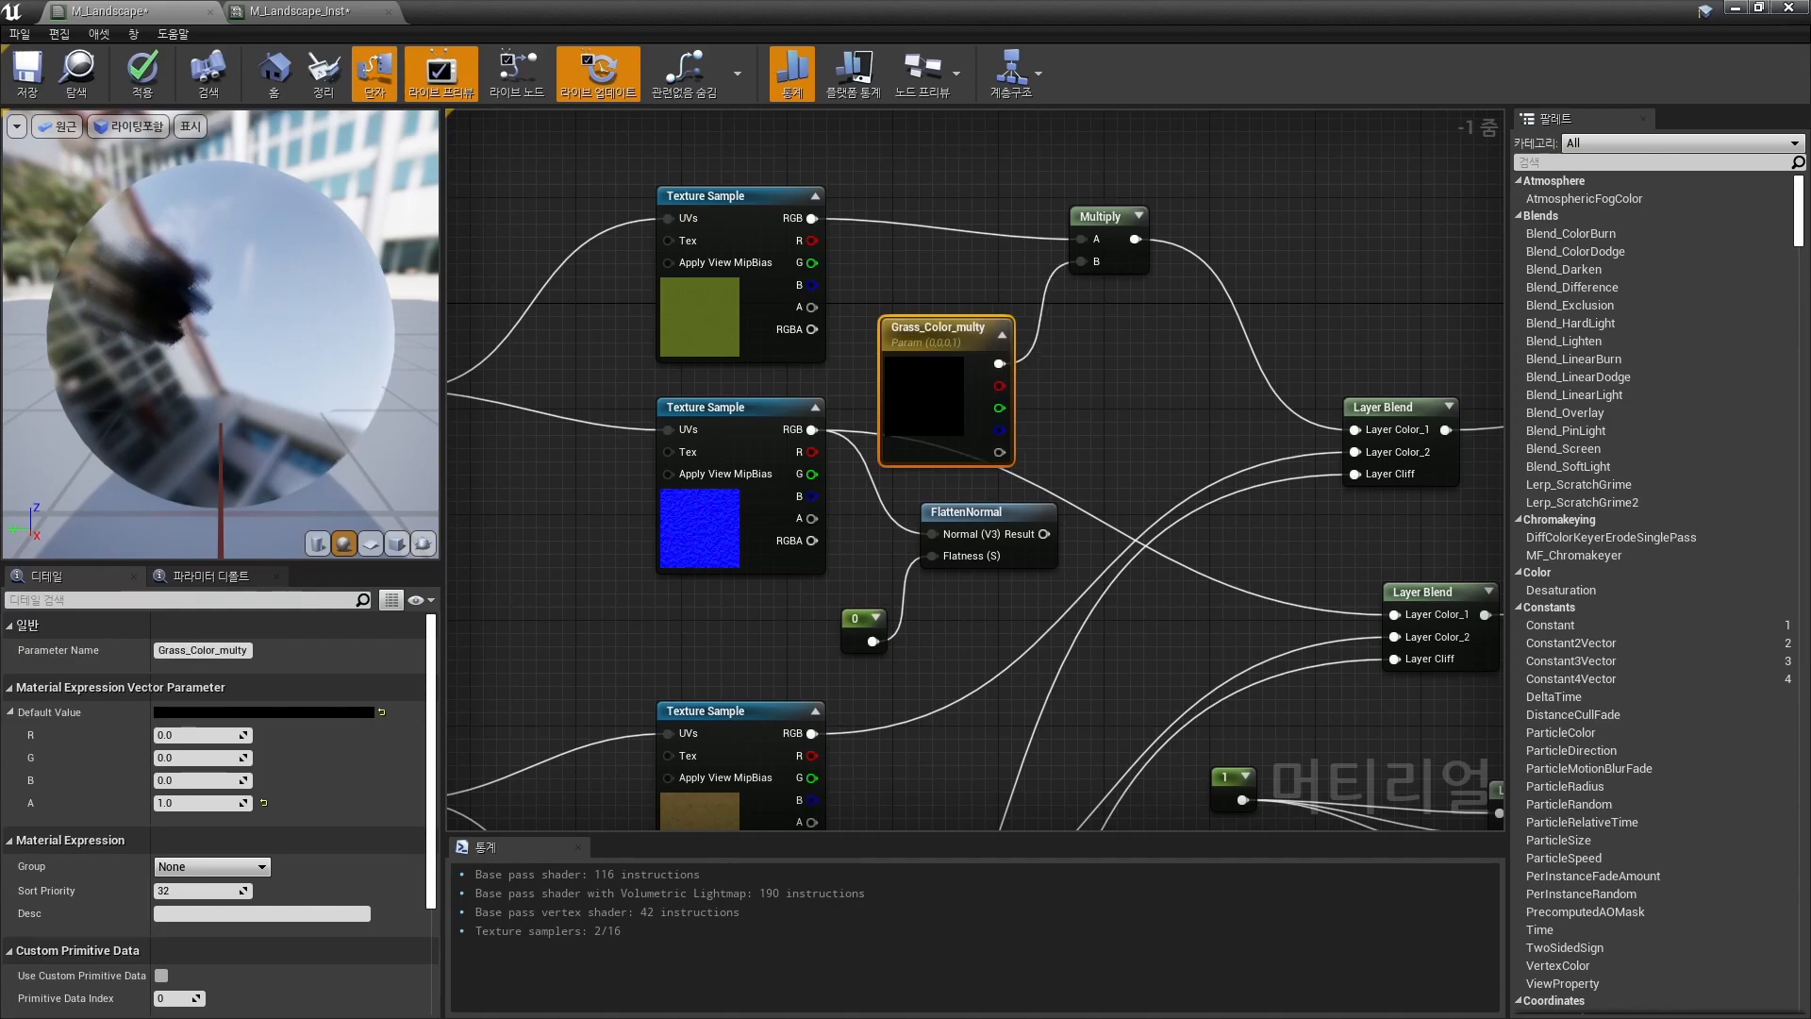
drag(938, 326, 939, 287)
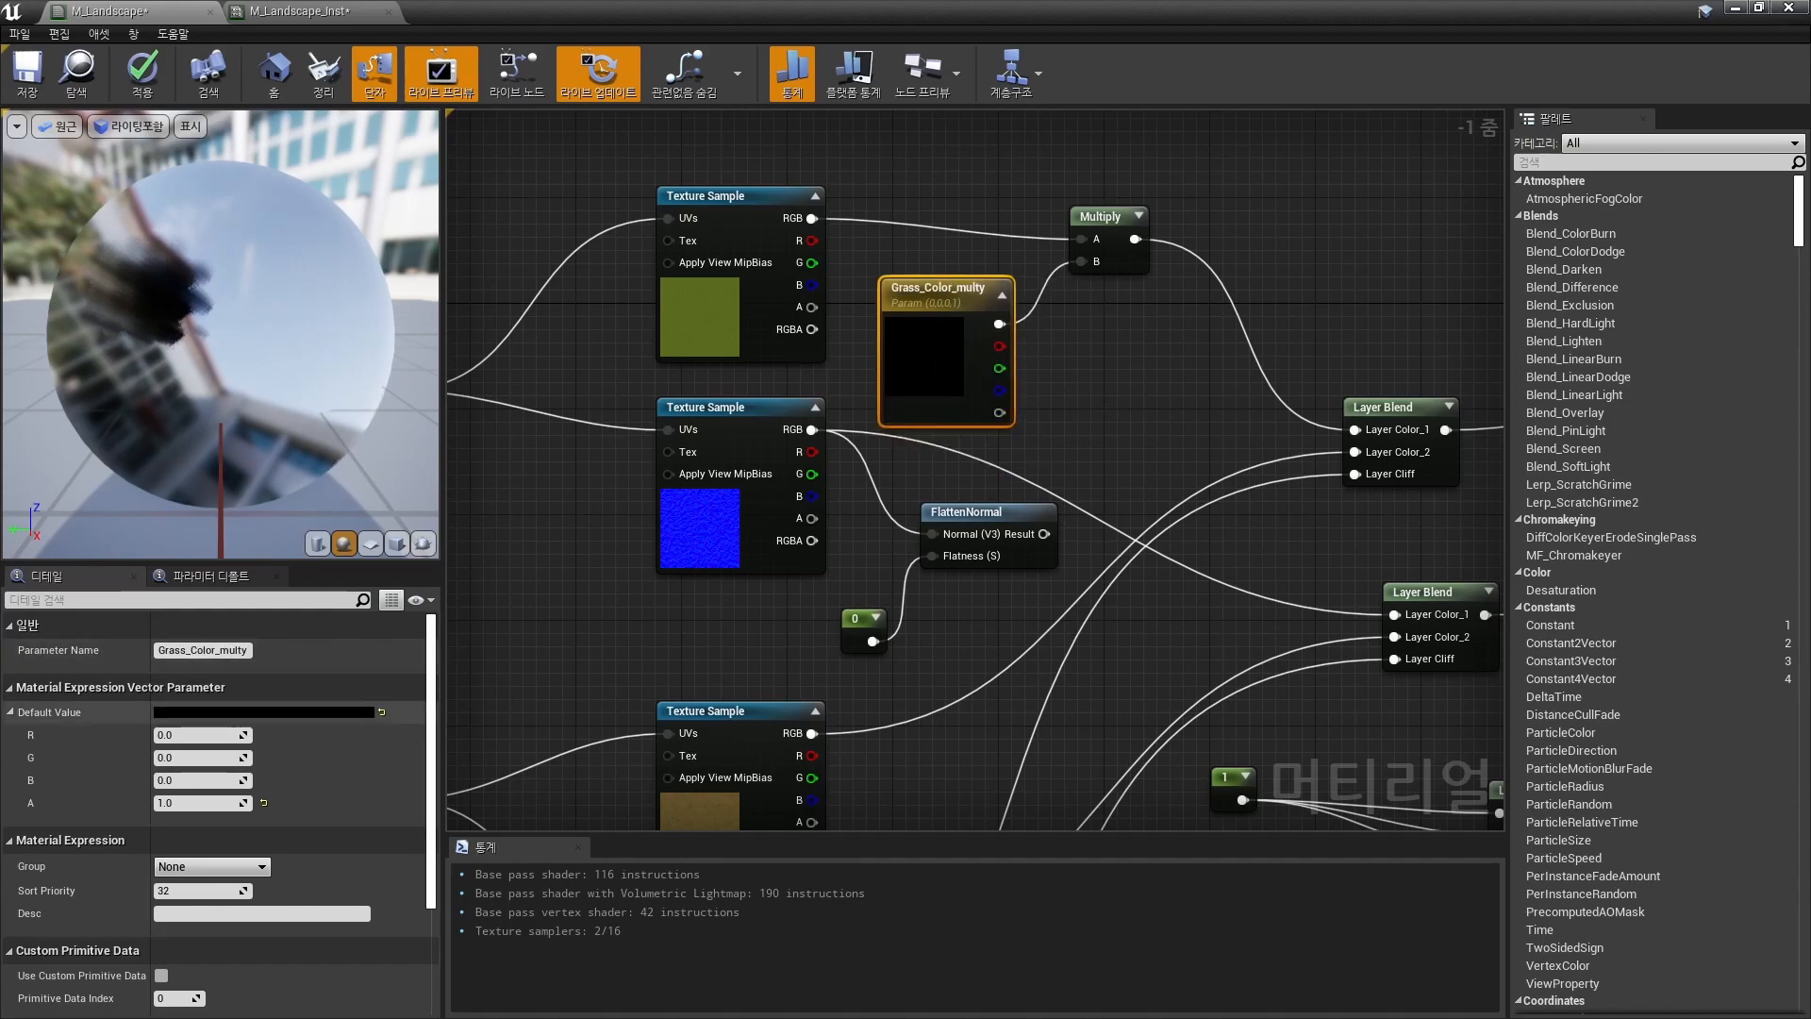
Set the default color of Grass_Color_multy to white, with R, G and B at 1.0 and A at 0.0.
click(382, 714)
click(352, 712)
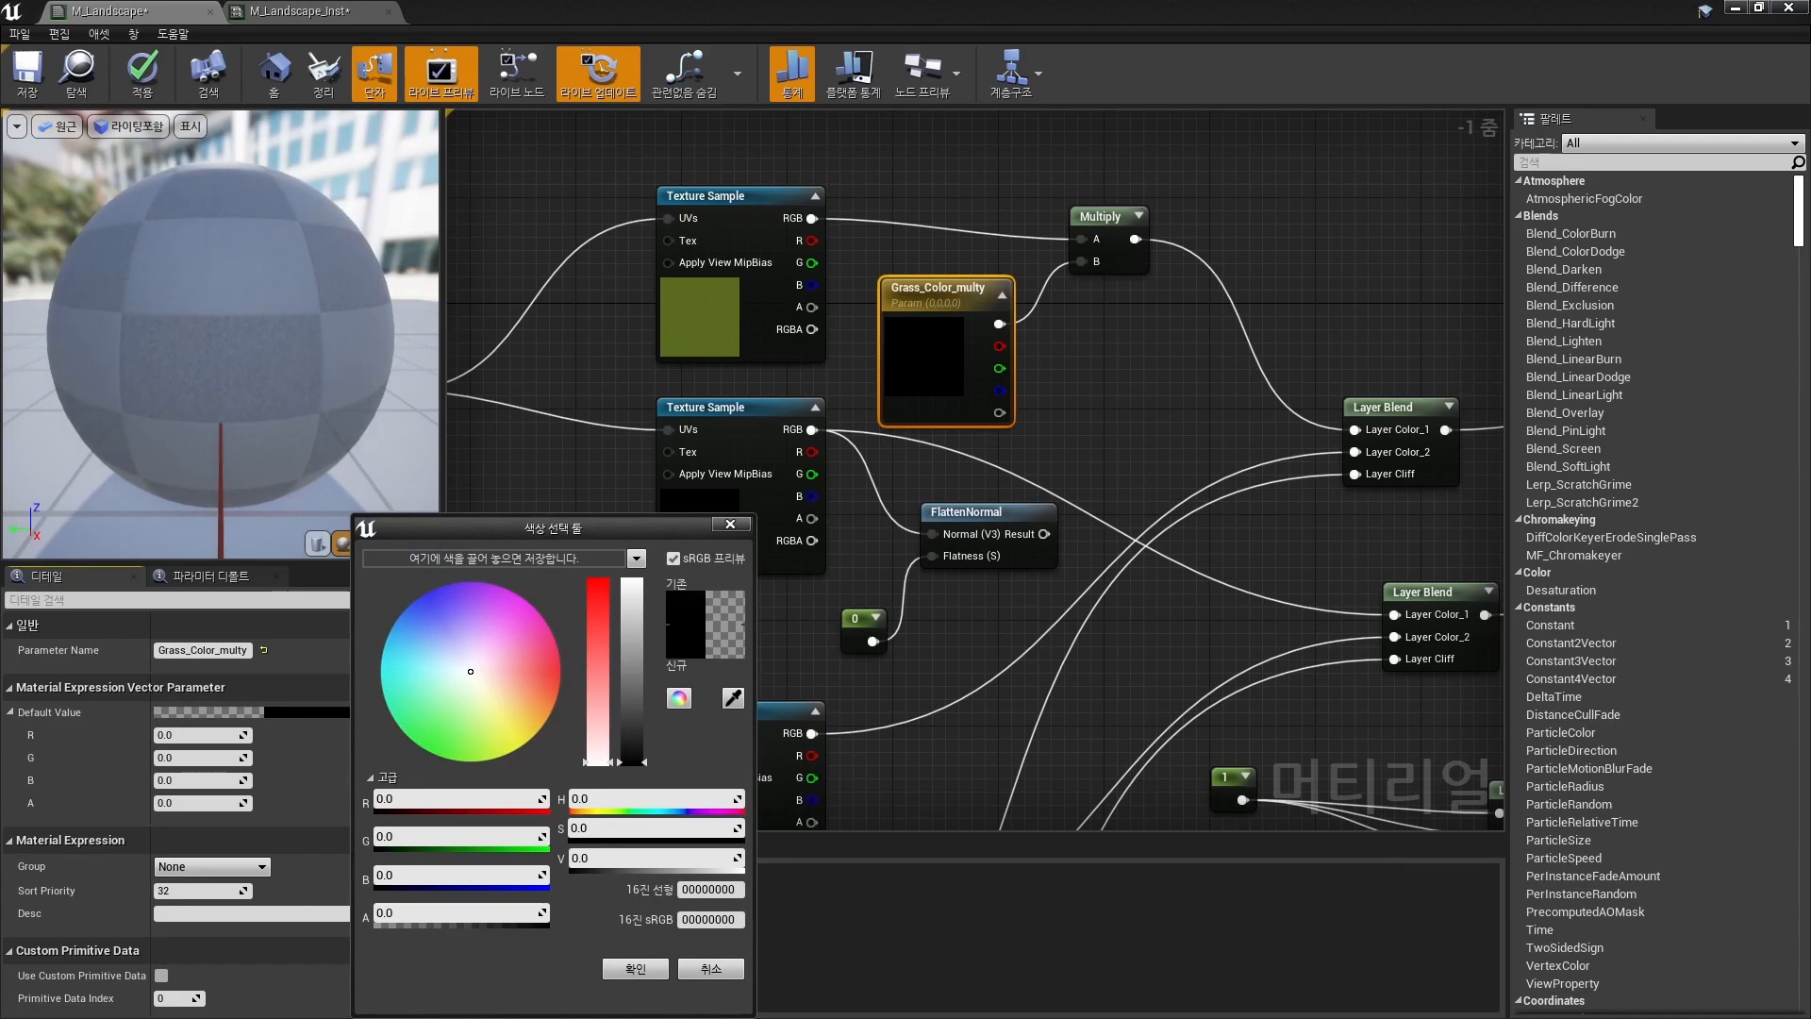
drag(632, 761, 632, 579)
click(634, 969)
click(253, 712)
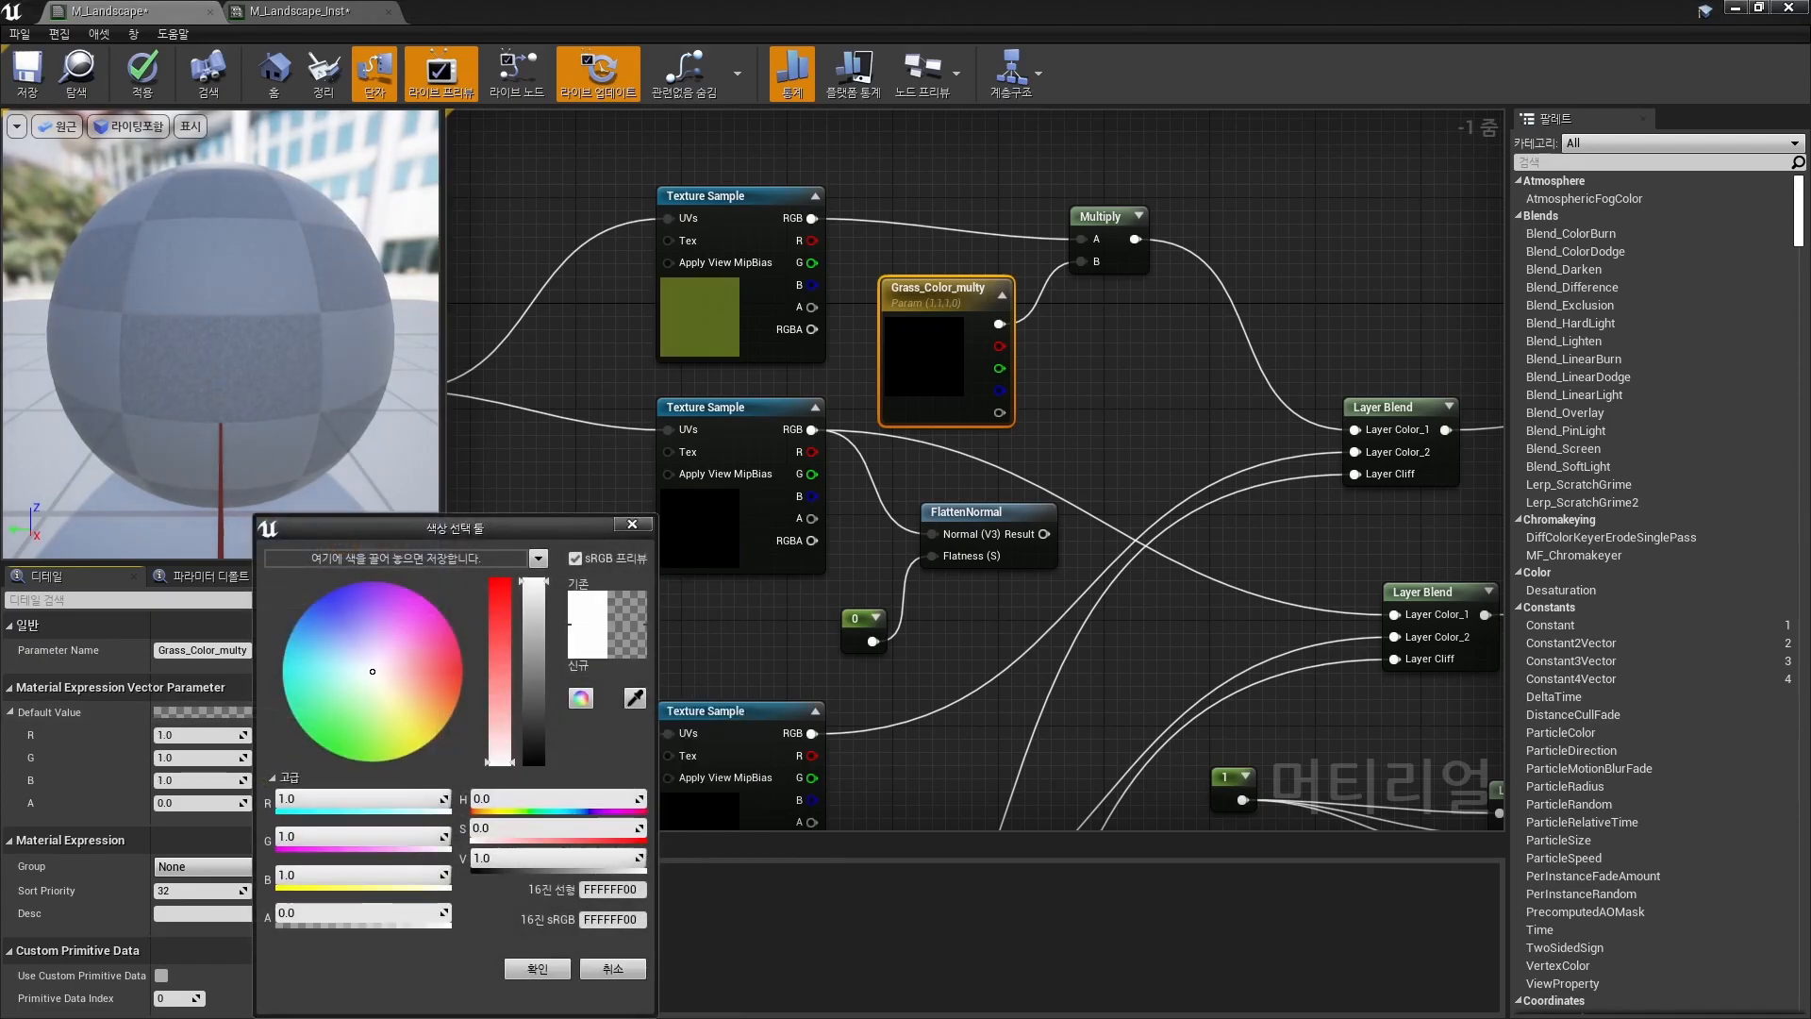
click(538, 969)
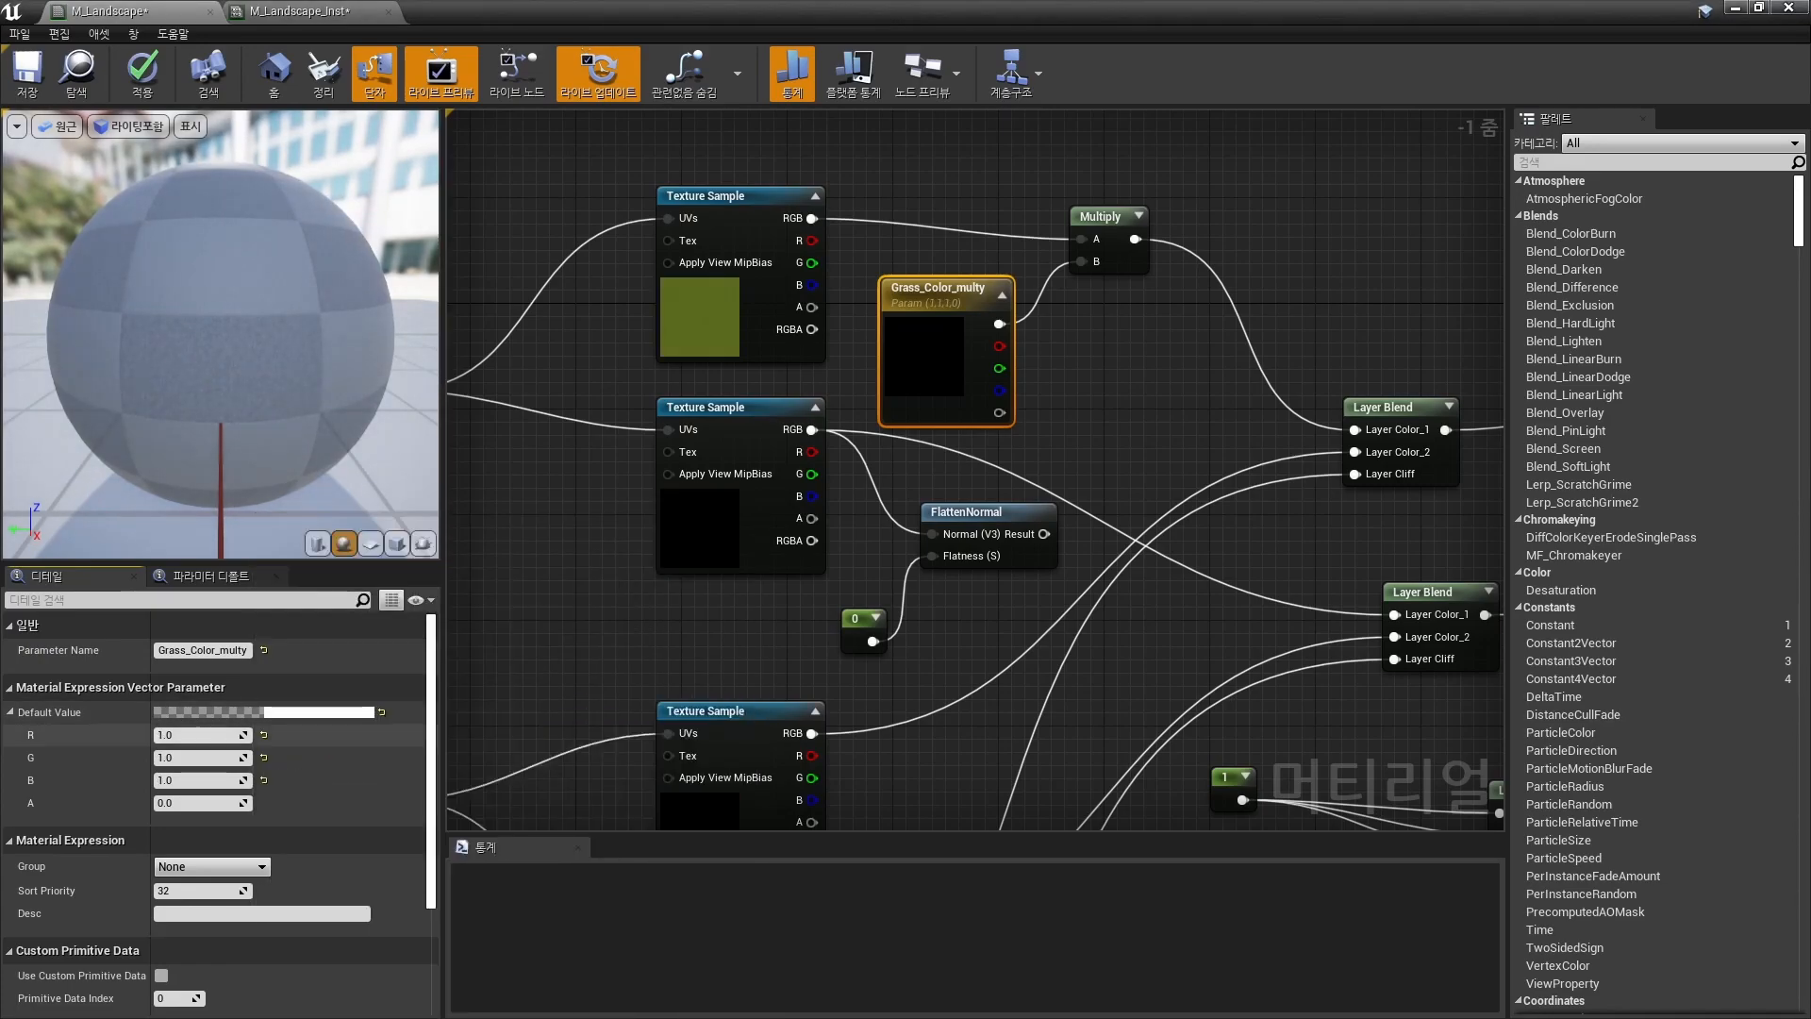
right_drag(1106, 425, 1072, 406)
click(1132, 330)
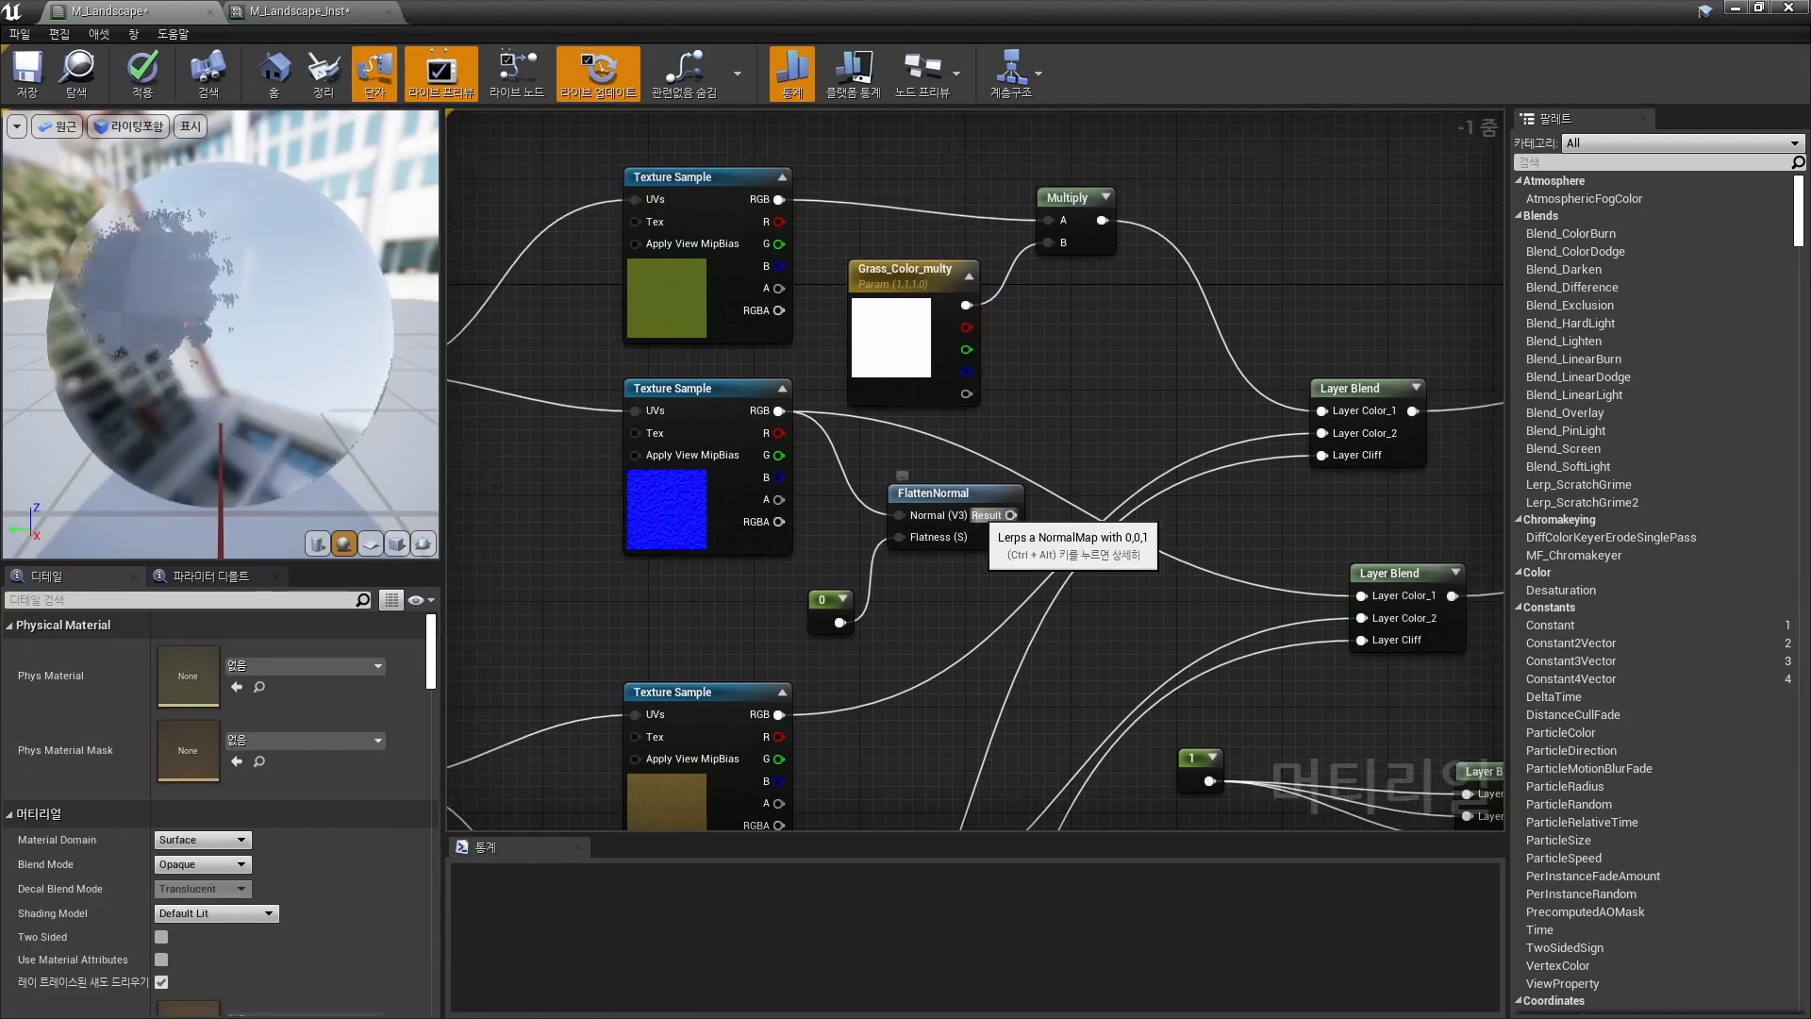
Try a value of 1 on the grass flatness constant and set it back to 0.
right_drag(990, 515, 877, 522)
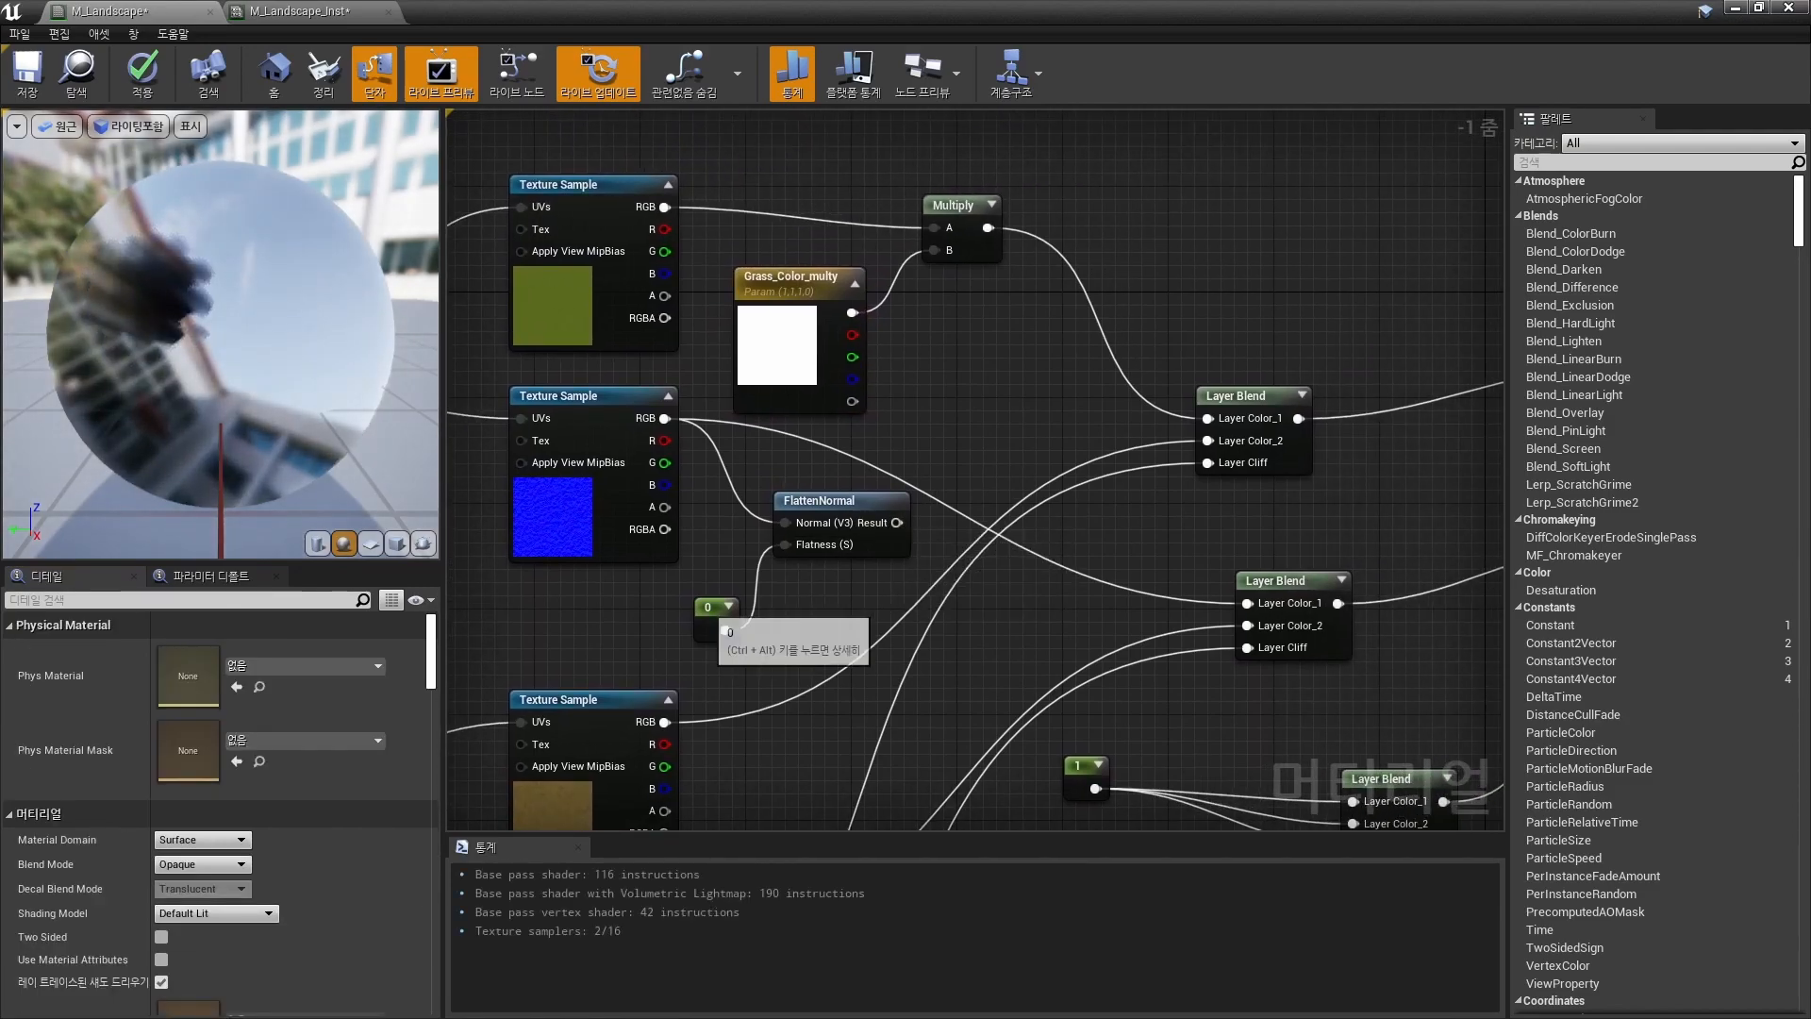
click(727, 629)
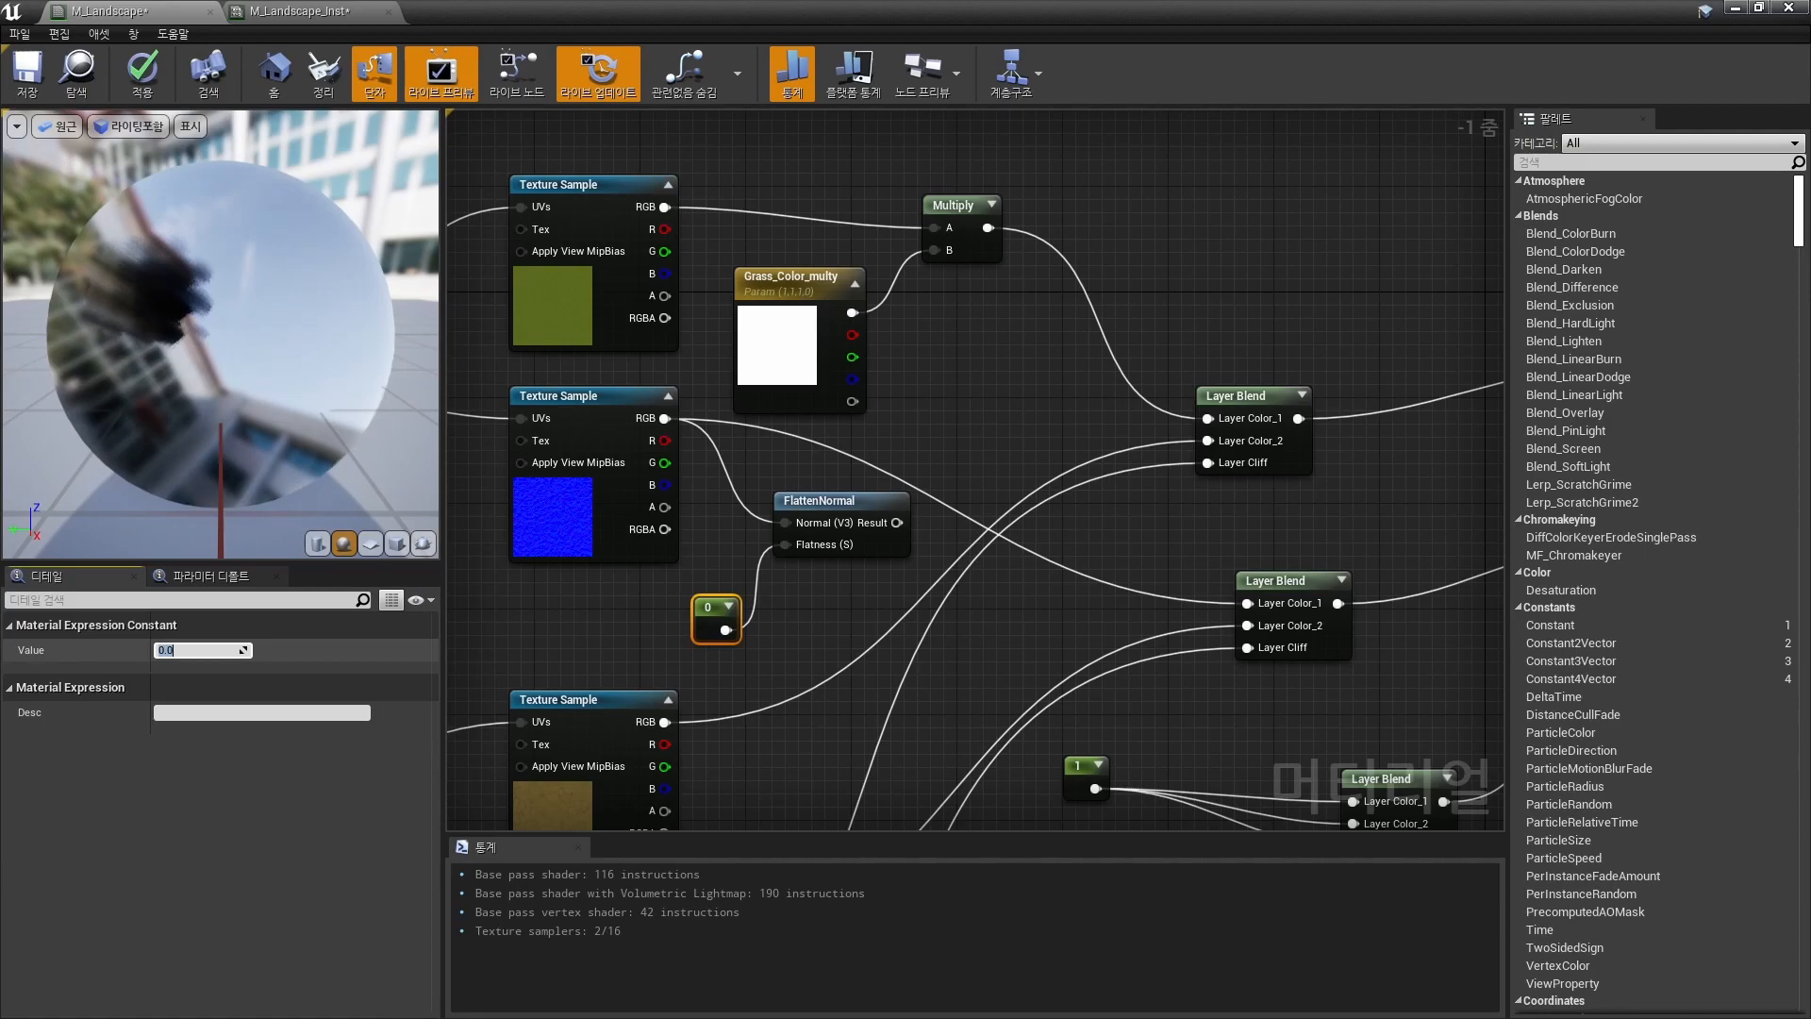
text(1)
key(Return)
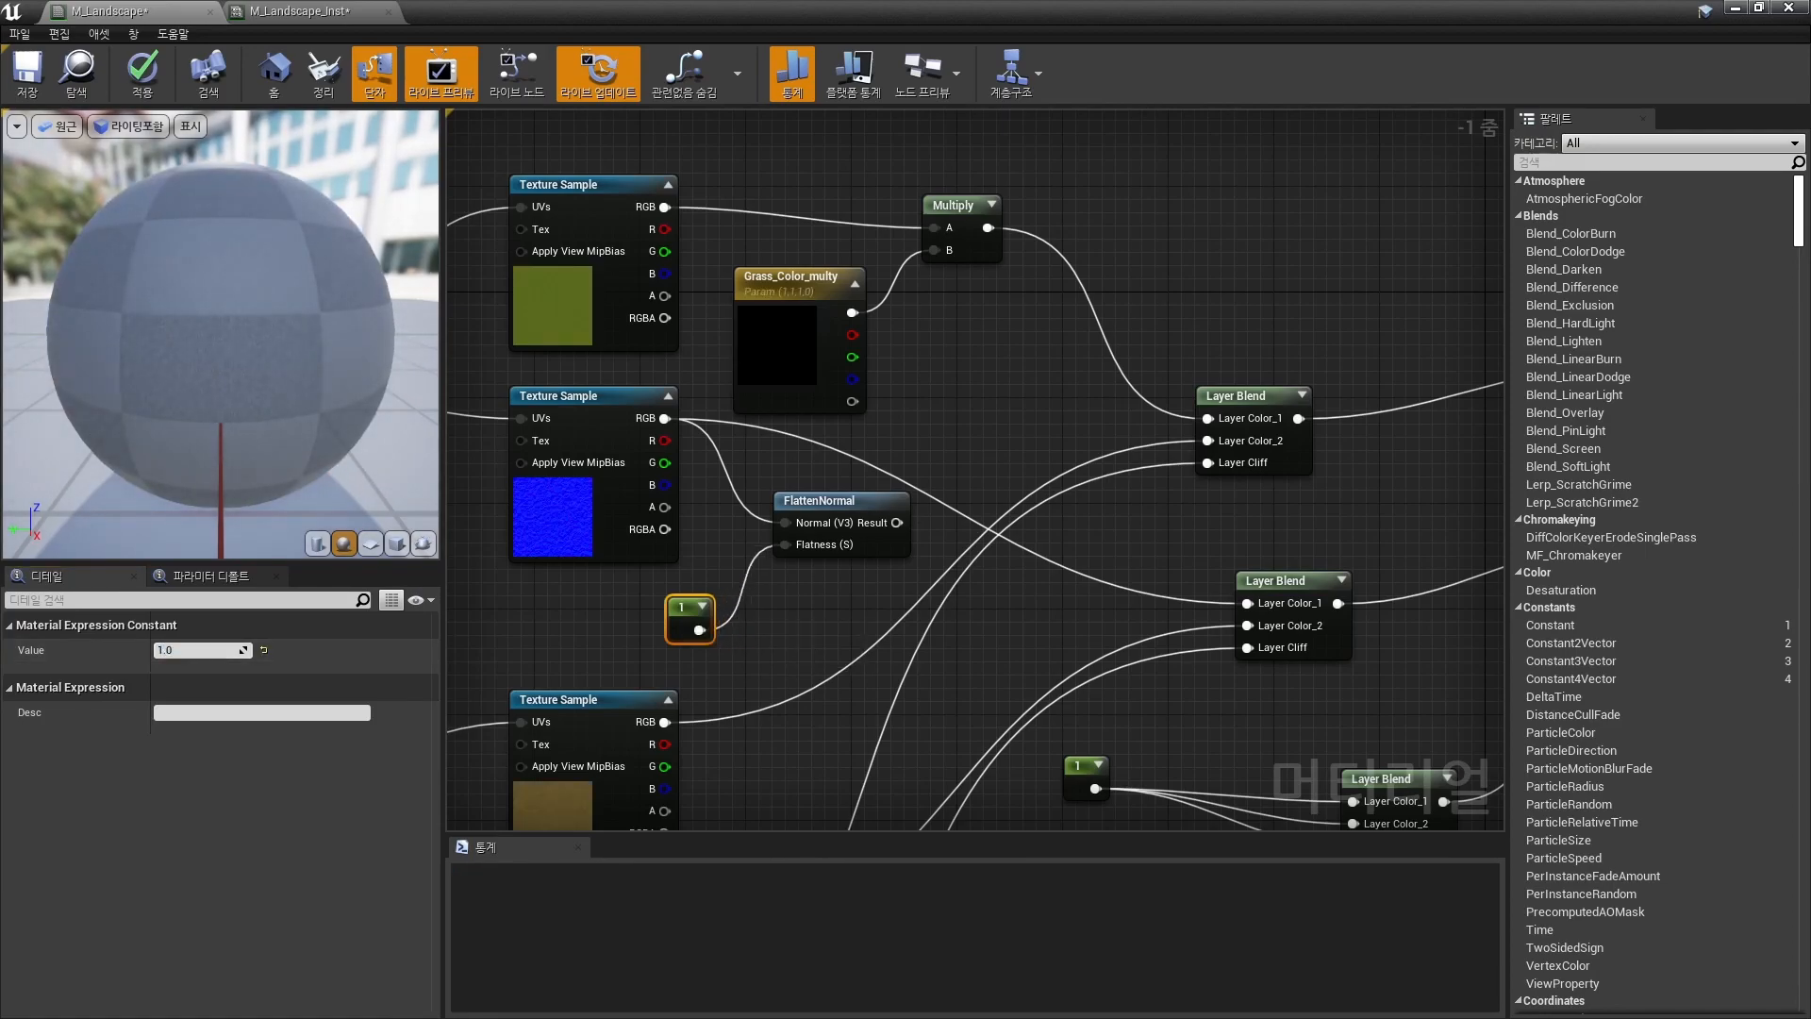
right_drag(694, 625, 644, 603)
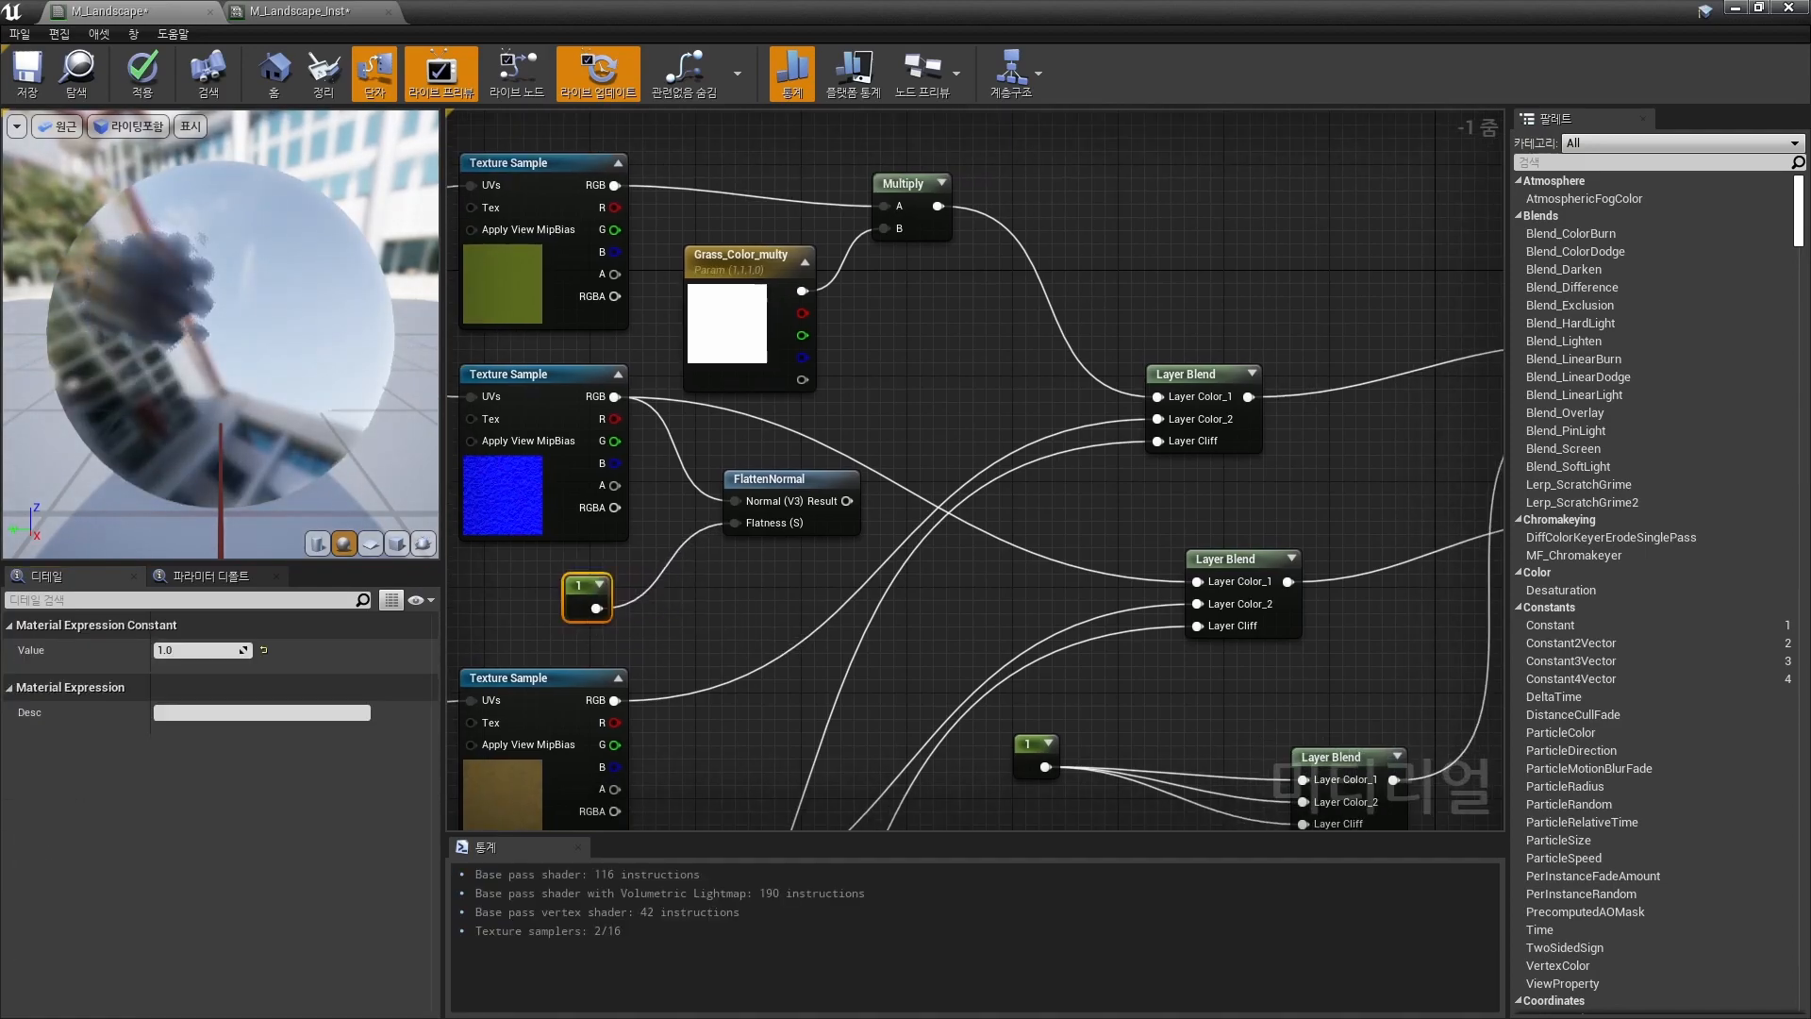
text(0)
key(Return)
Connect the grass FlattenNormal result to Layer Color_1 of the normal Layer Blend.
drag(846, 501, 1198, 582)
scroll(1198, 582, down, 2)
right_drag(1198, 582, 1275, 460)
Duplicate Grass_Color_multy, FlattenNormal and its flatness constant, and place the copies beside the ground texture samples.
click(922, 210)
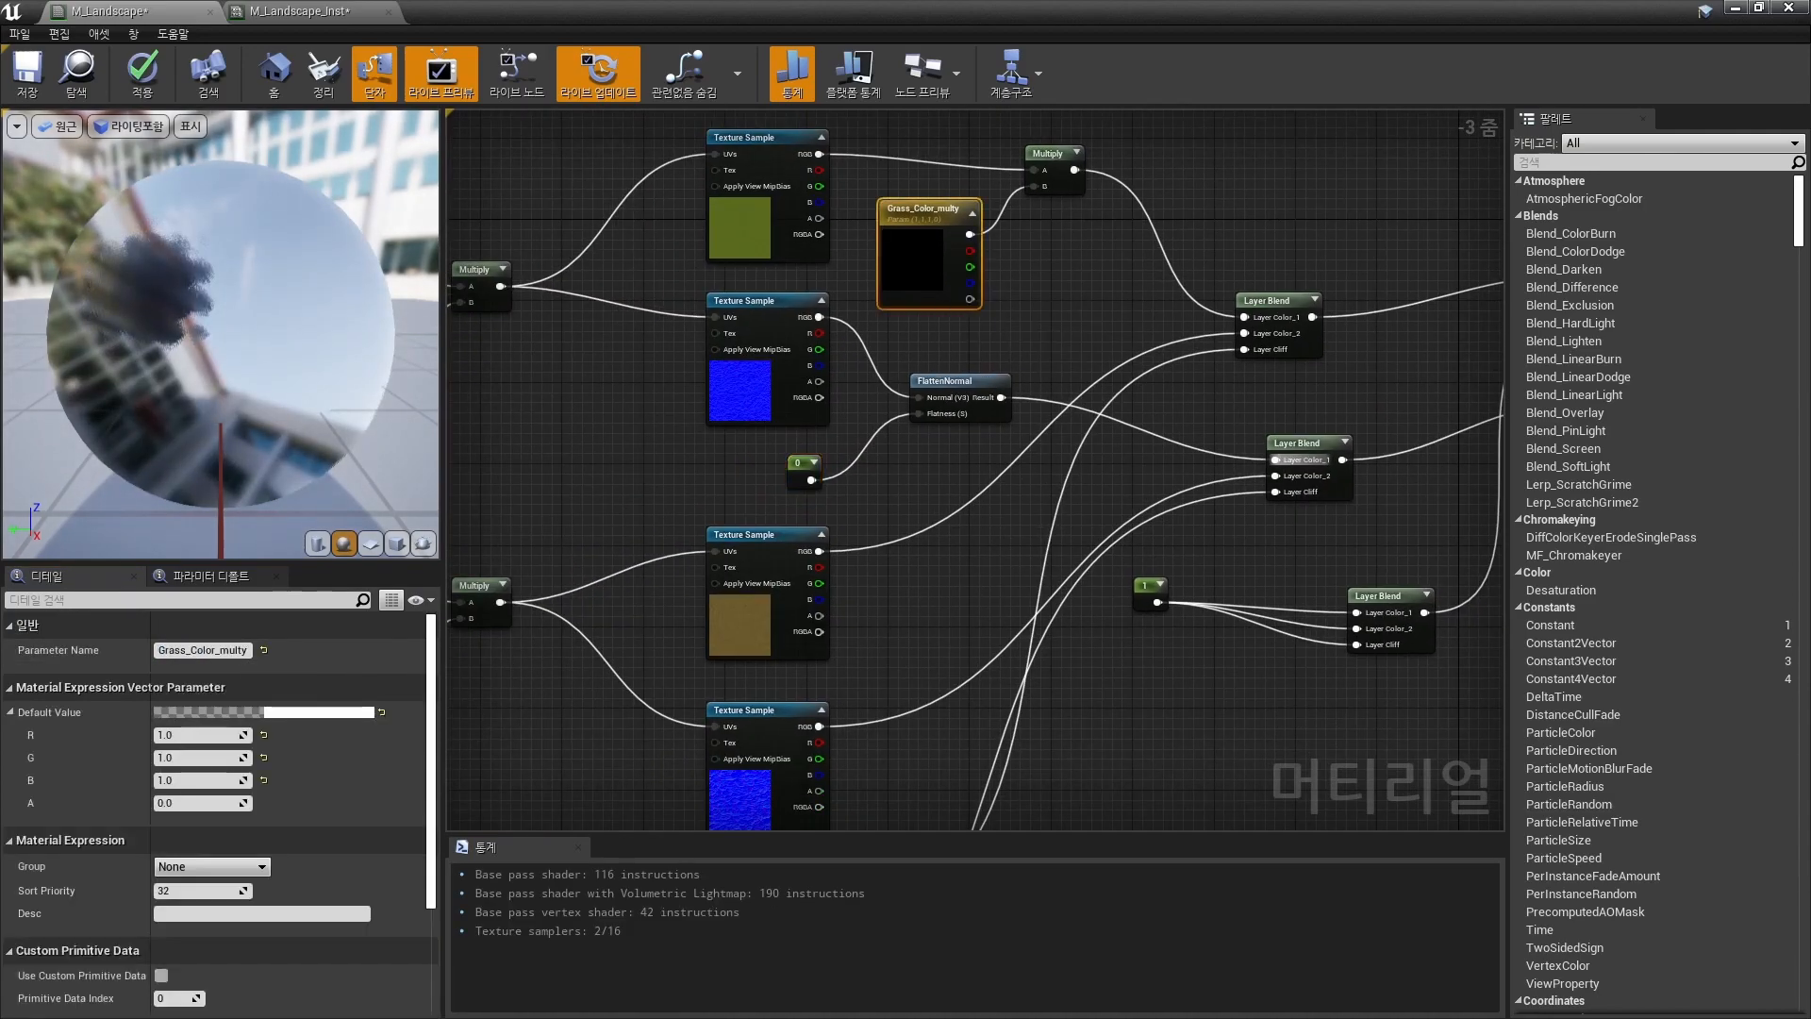
ctrl+click(945, 382)
key(ctrl+c)
key(ctrl+v)
right_drag(969, 556, 1048, 306)
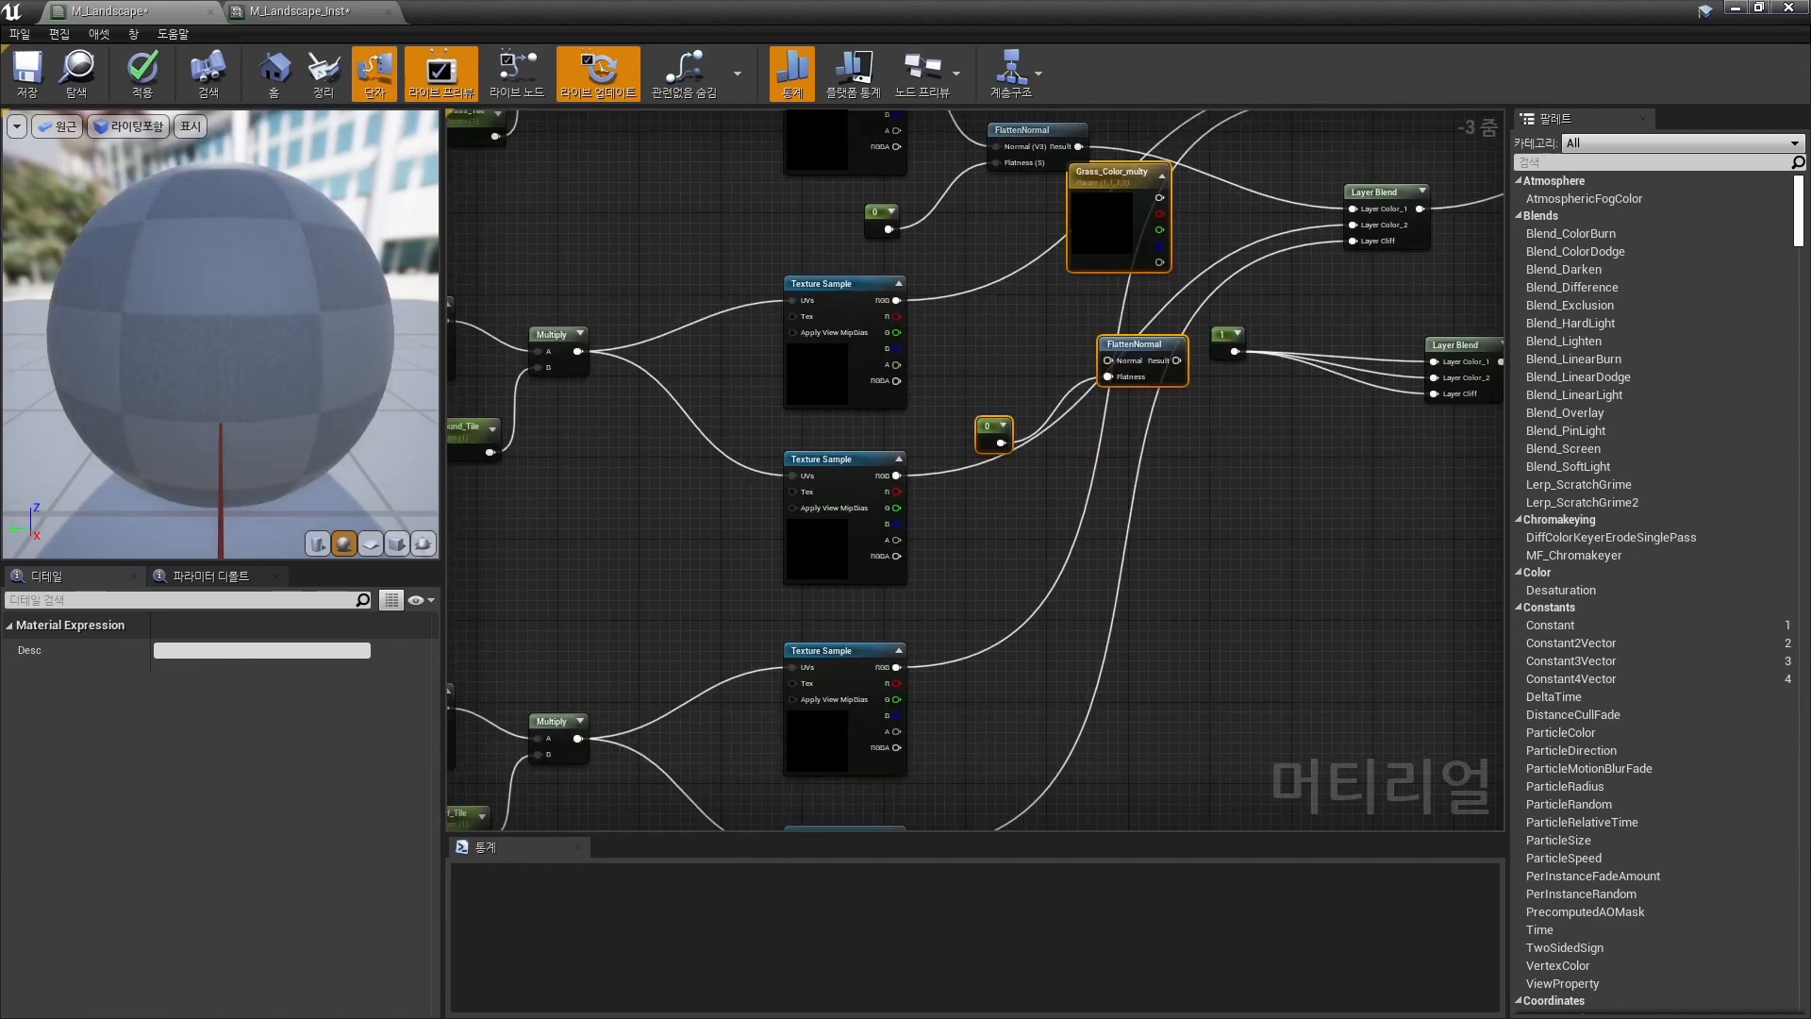
drag(1132, 345, 1071, 498)
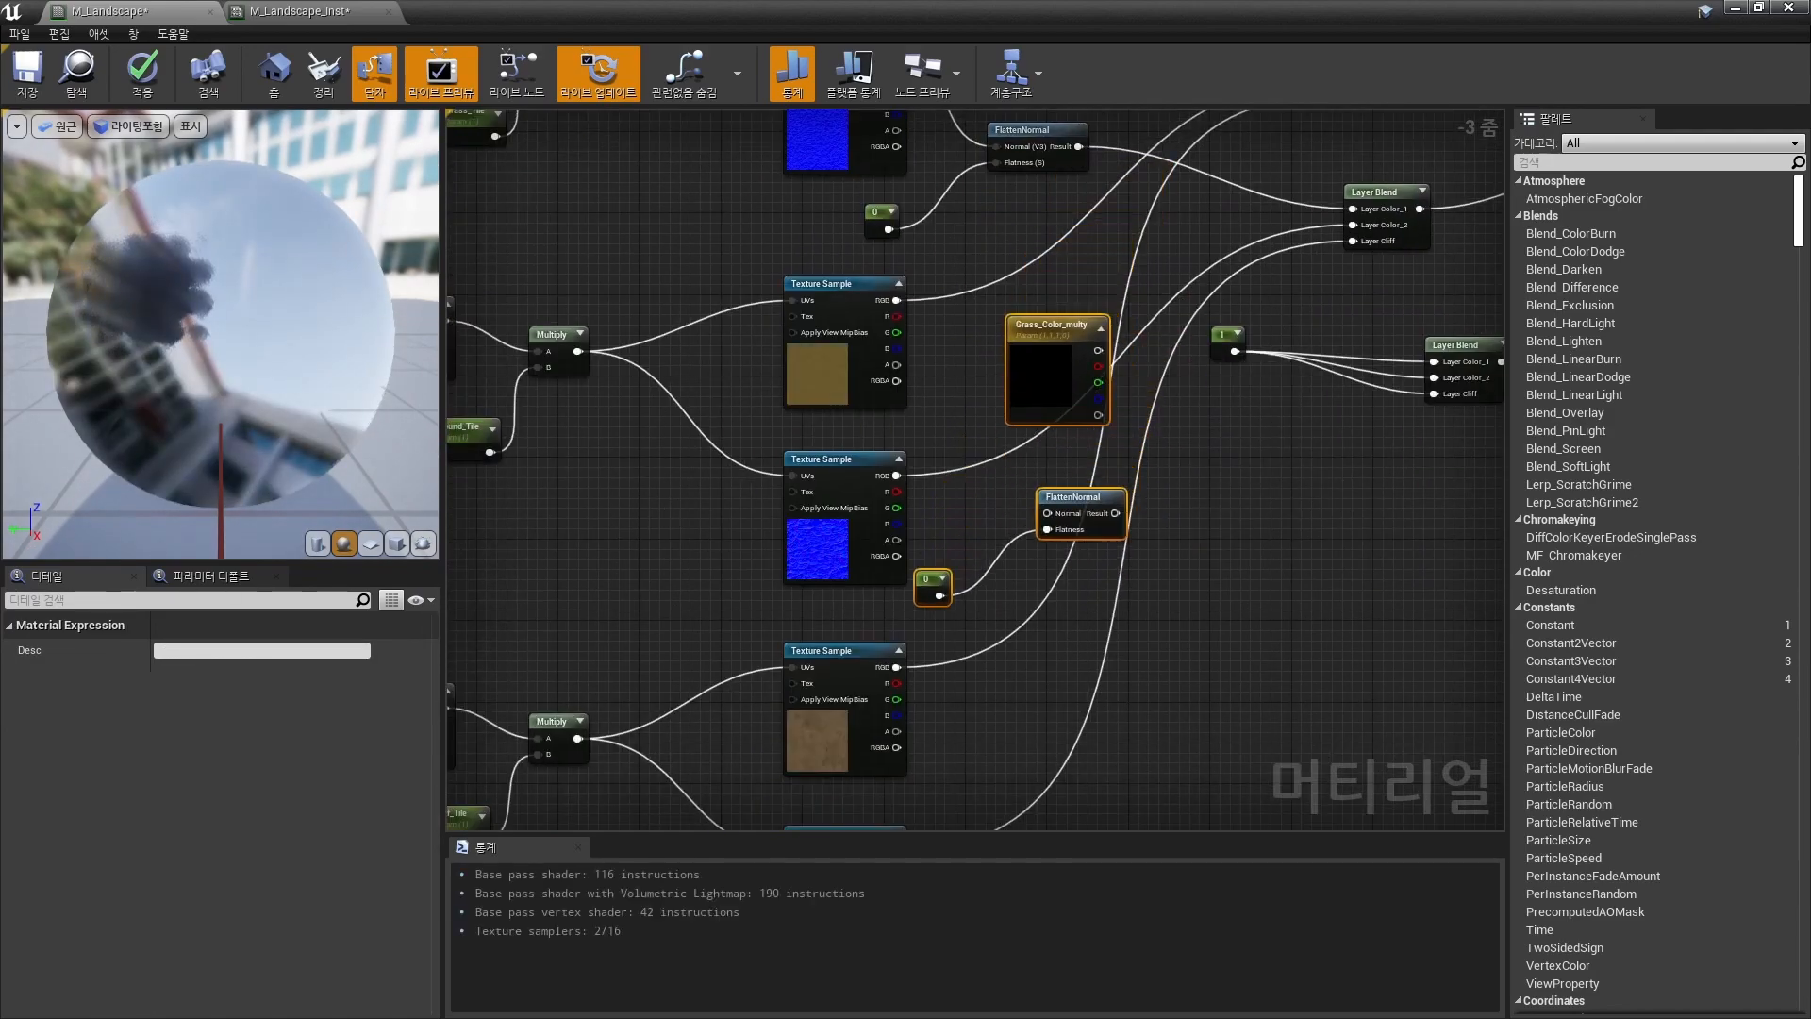
right_drag(1070, 497, 1022, 567)
Multiply the ground base color by the copied color parameter and connect the result to Layer Color_2 of the base color blend.
click(934, 471)
drag(849, 370, 981, 401)
right_drag(996, 363, 887, 573)
drag(880, 658, 840, 689)
right_drag(839, 689, 875, 593)
click(830, 519)
key(m)
click(935, 493)
scroll(835, 526, up, 2)
drag(877, 557, 824, 594)
drag(765, 475, 1307, 193)
Feed the ground normal sample into the copied FlattenNormal and connect its result to Layer Color_2 of the normal blend.
right_drag(857, 701, 881, 608)
click(952, 471)
drag(791, 610, 1073, 647)
scroll(1000, 689, down, 1)
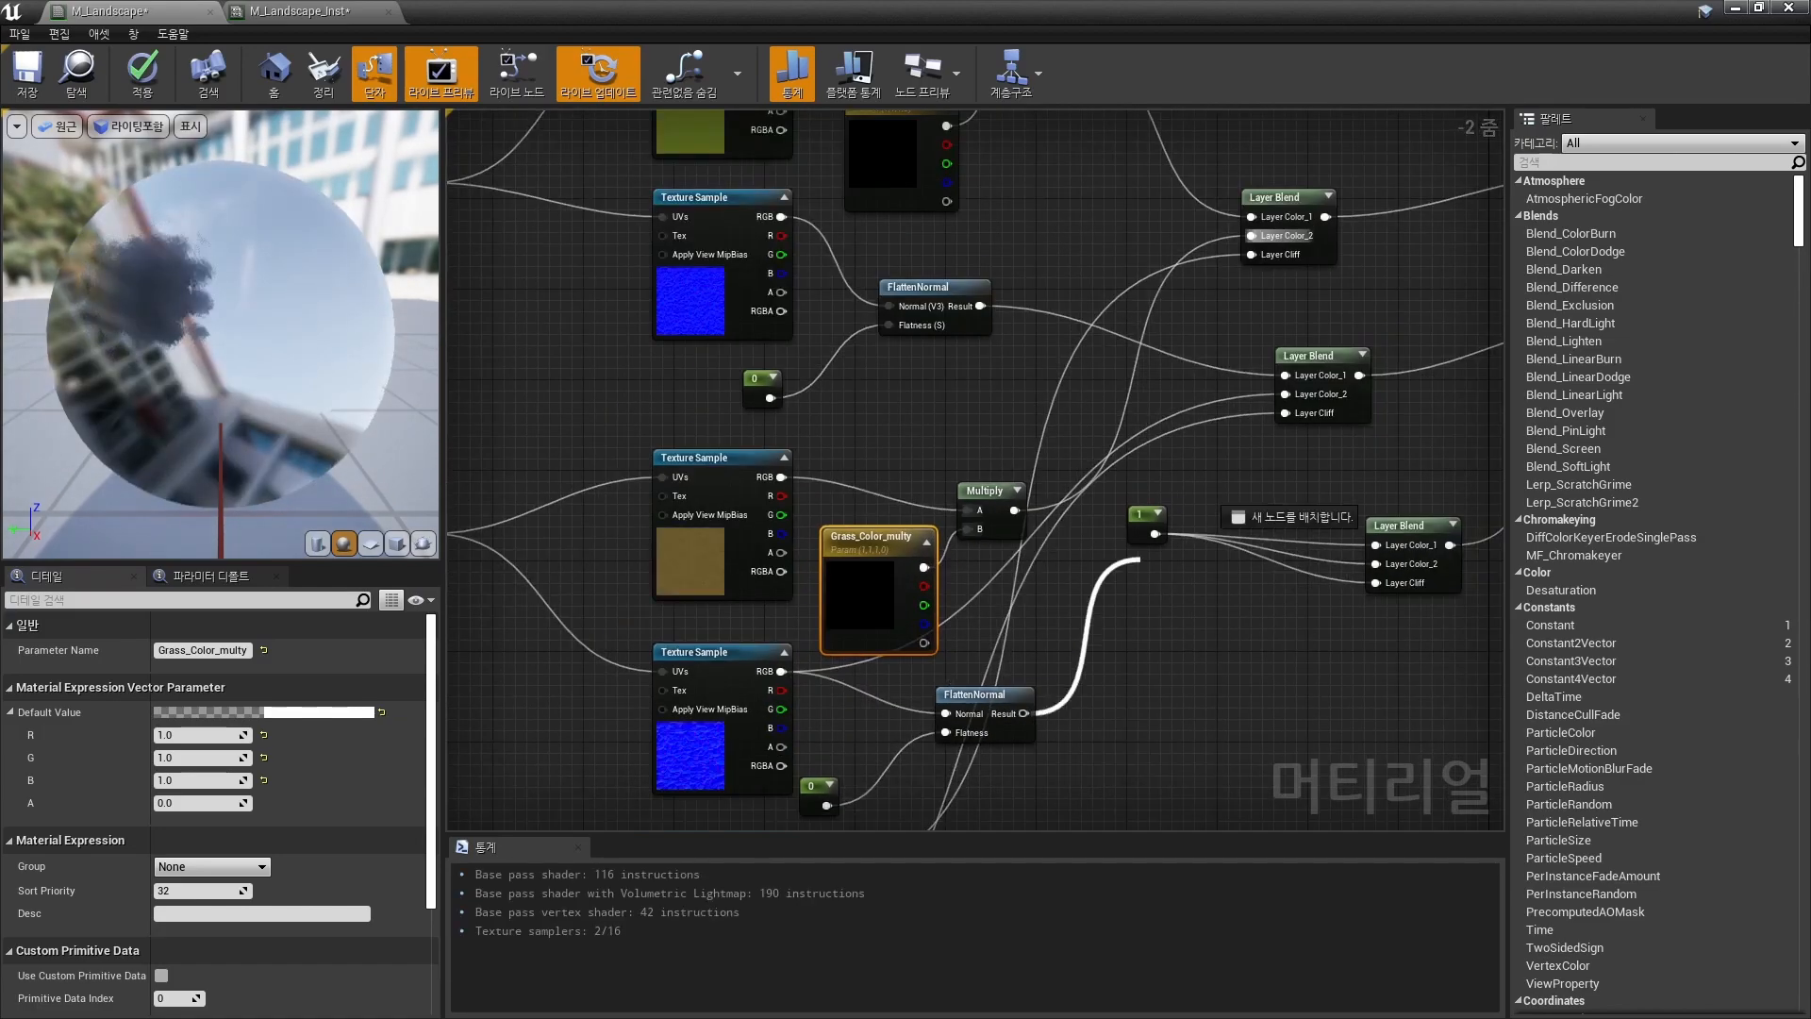
drag(1290, 403, 1285, 395)
right_drag(1284, 394, 1361, 257)
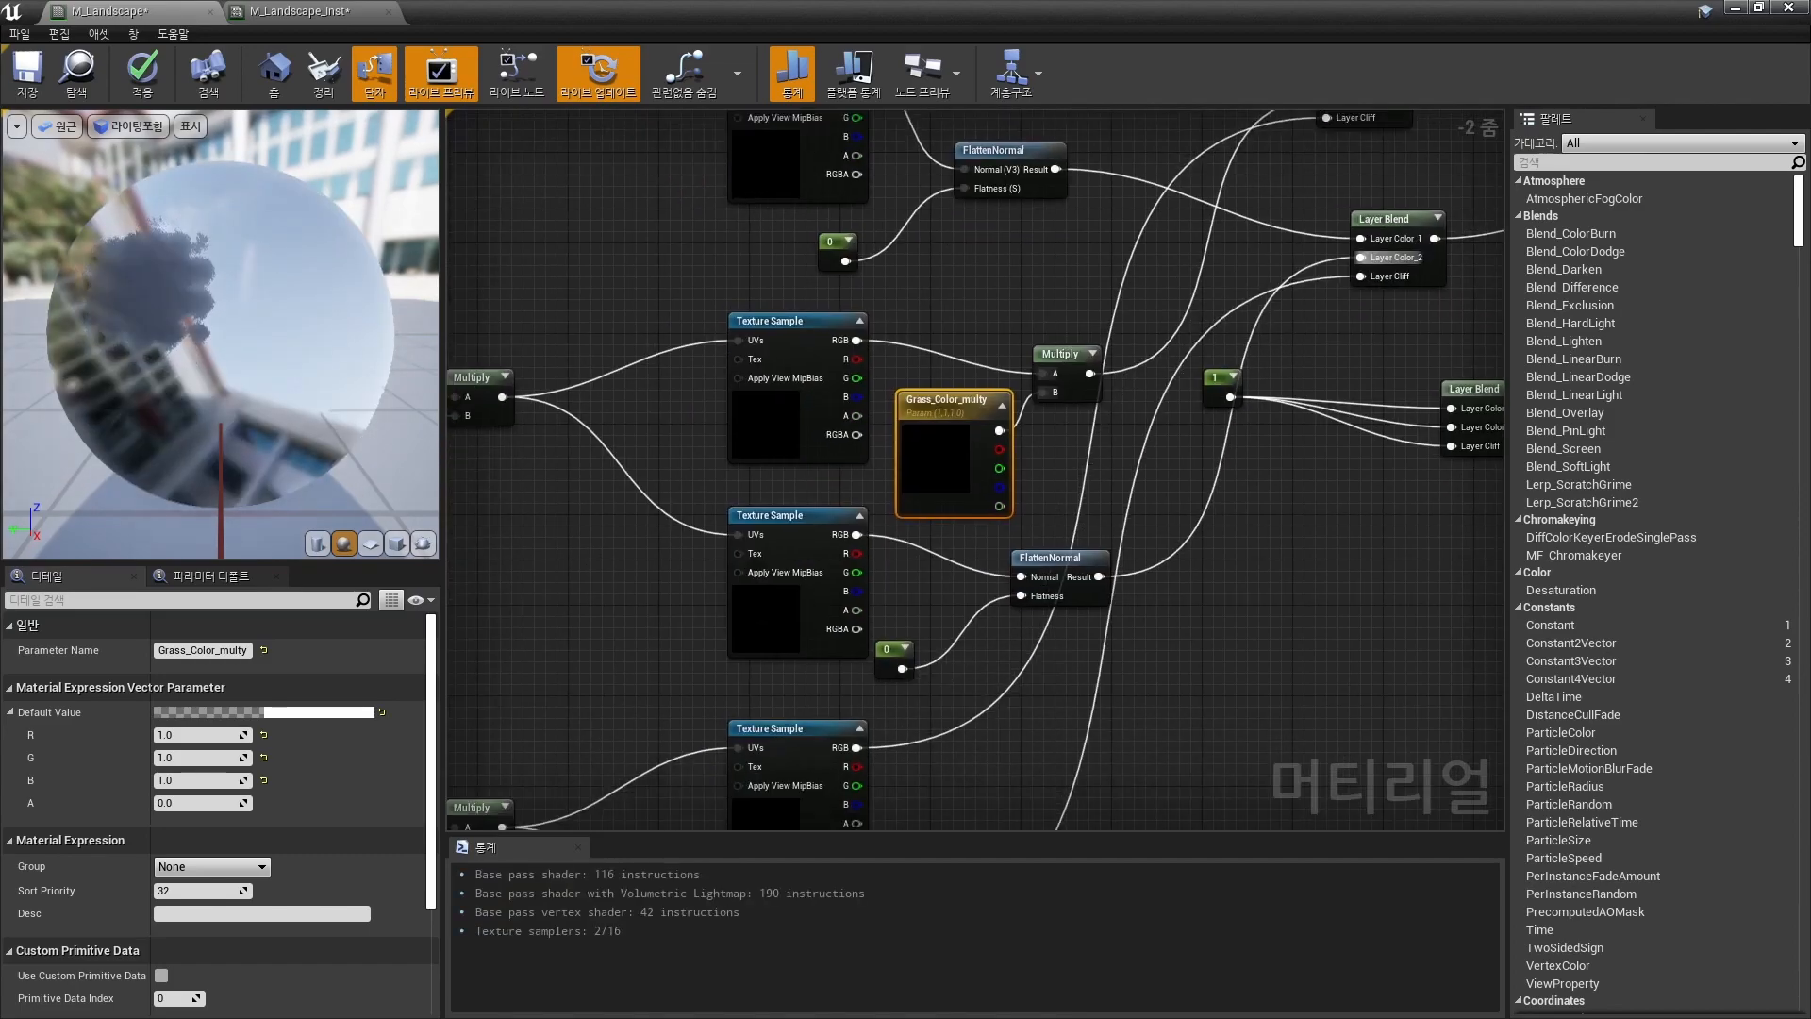
Convert the grass flatness constant into a parameter named Grass_Normal_intensity.
drag(895, 662, 904, 672)
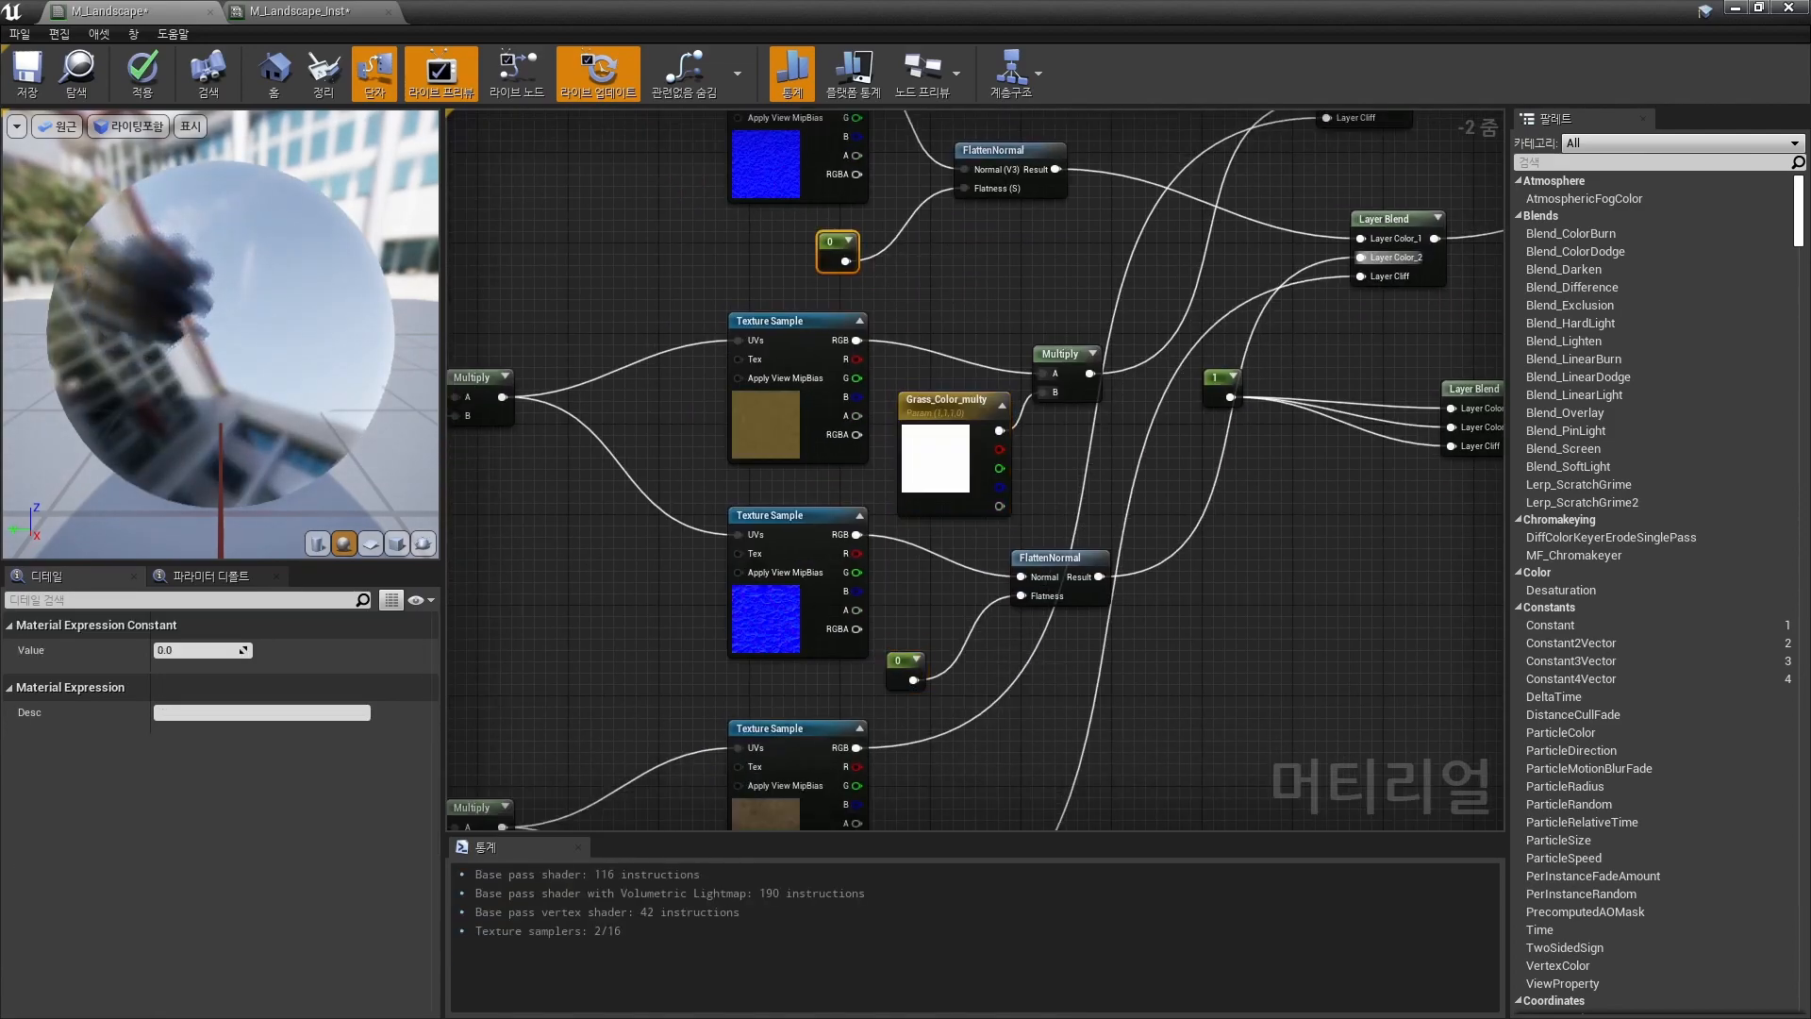
right_click(840, 253)
click(877, 332)
text(Gras)
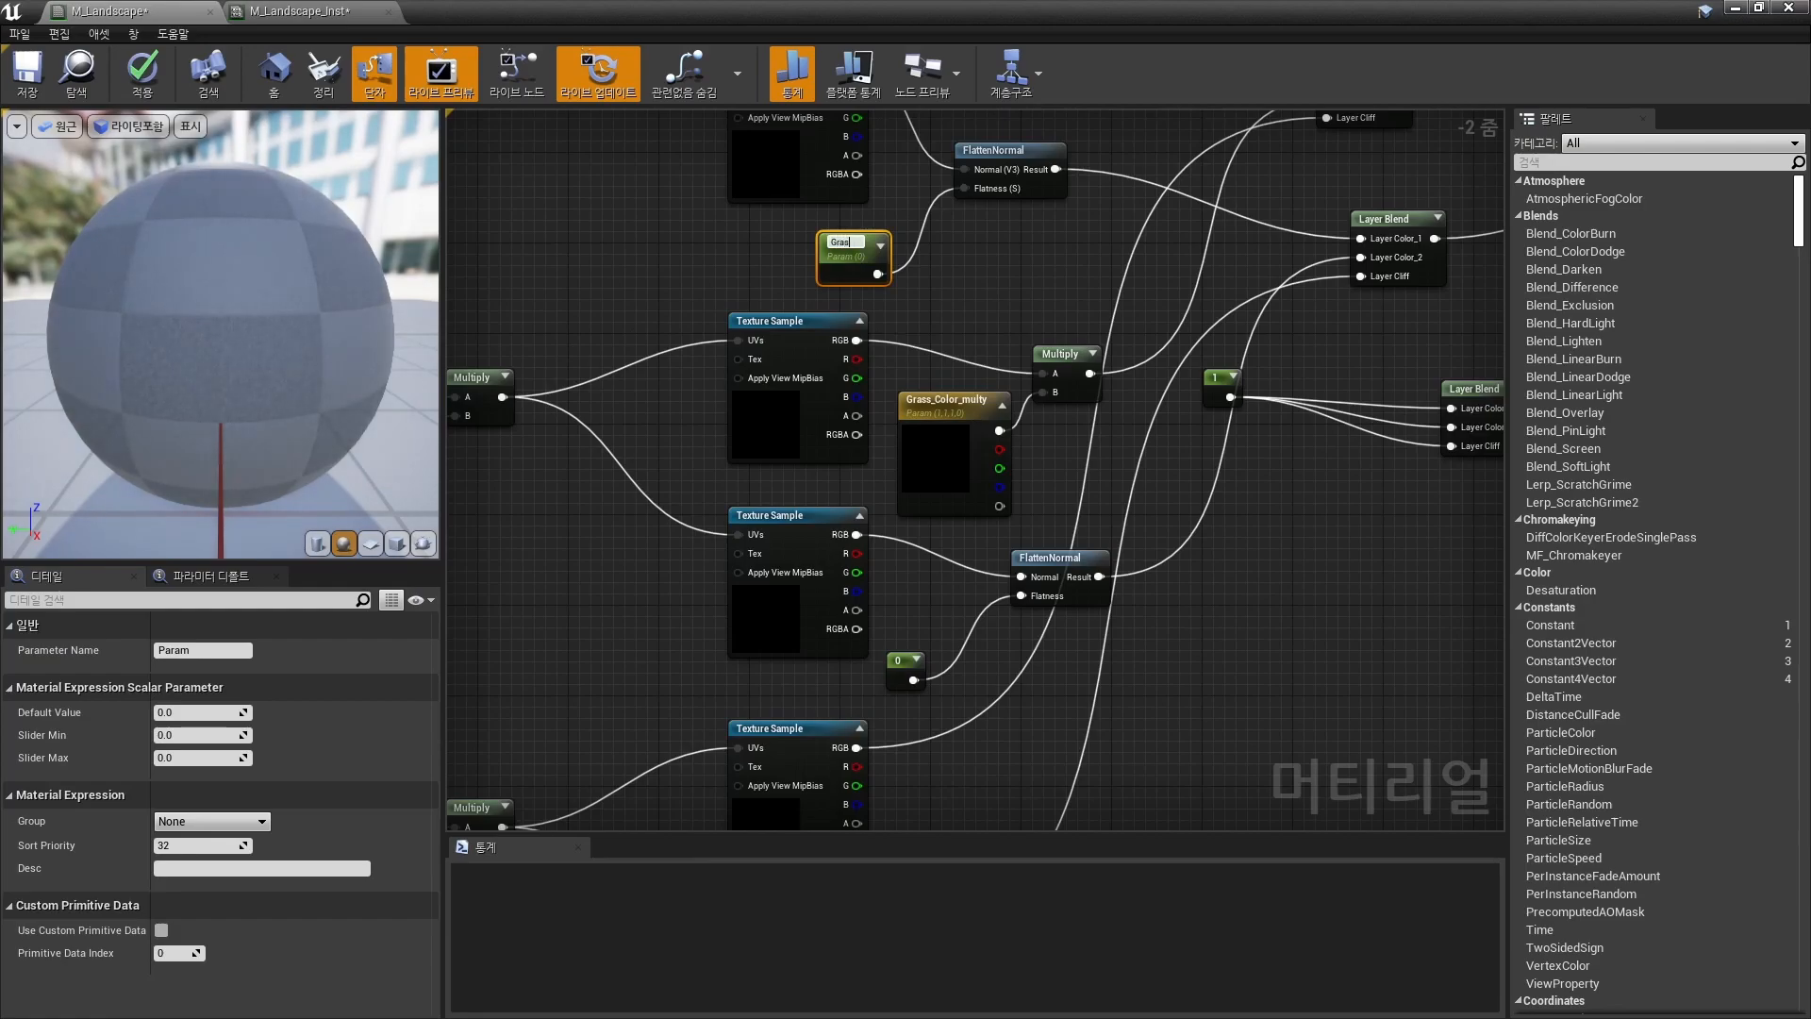
text(s_Normal_intensity)
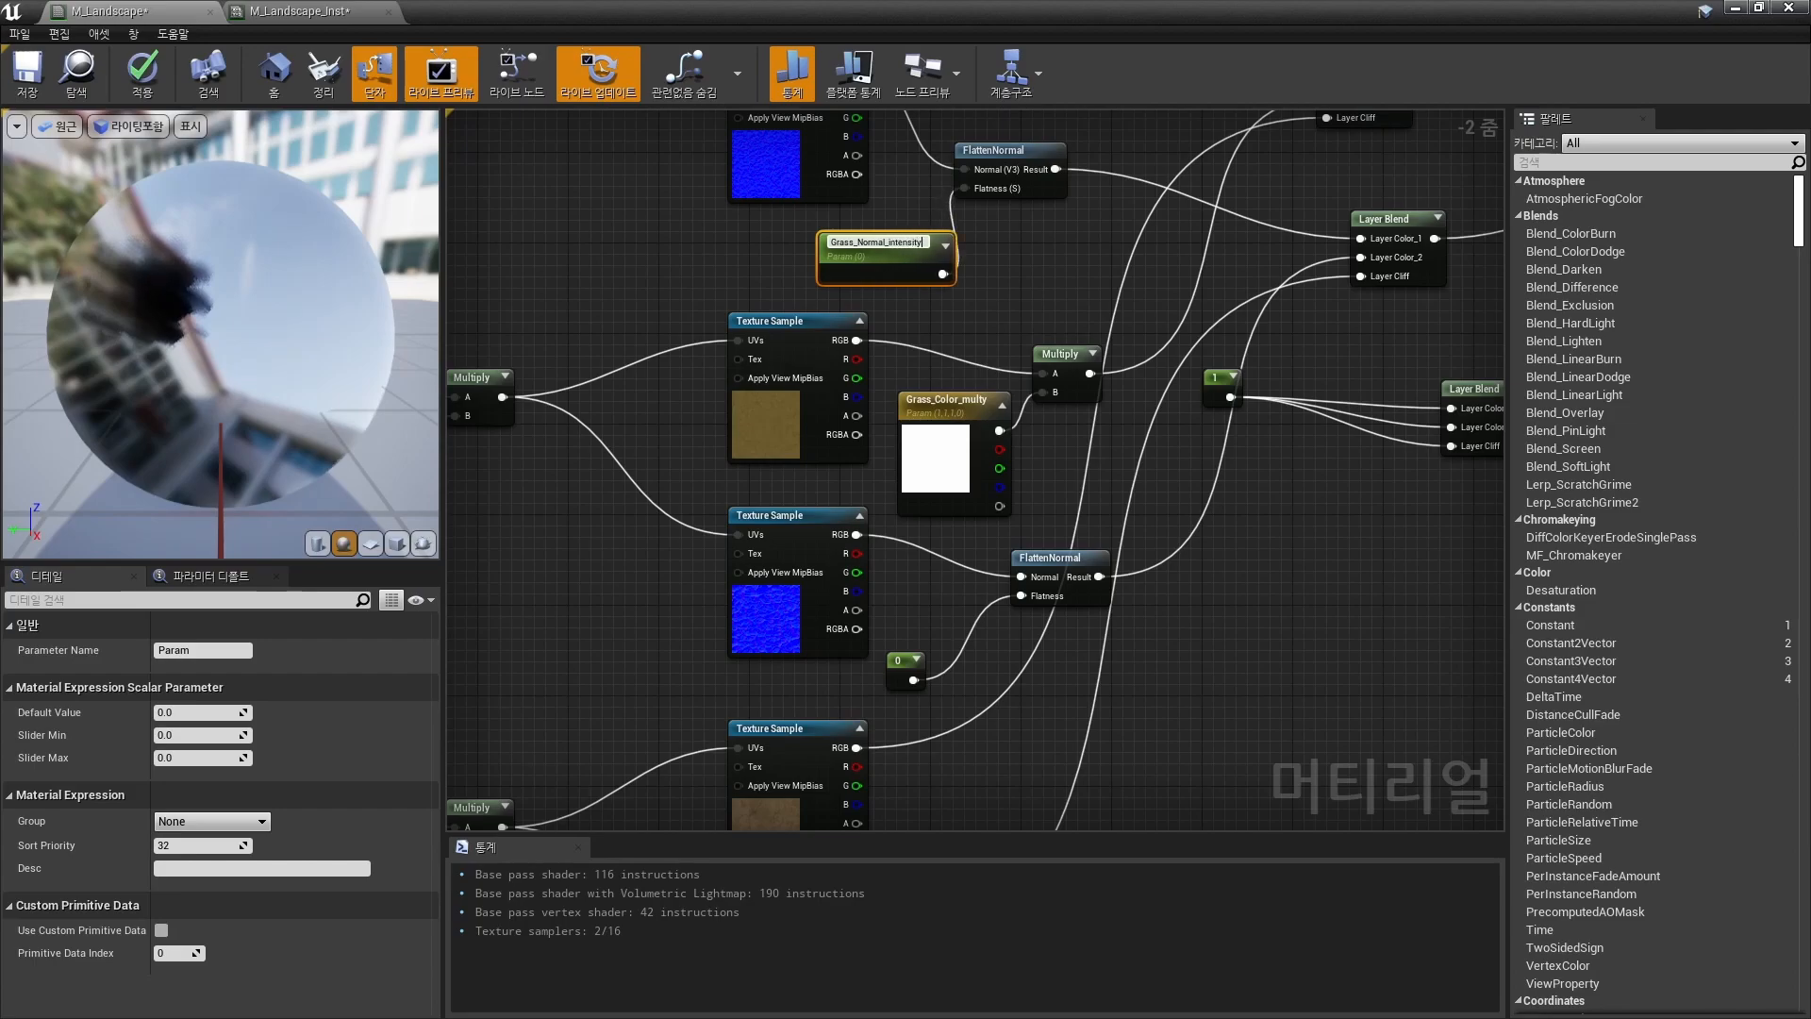
drag(891, 253, 880, 253)
Convert the ground flatness constant into a parameter named Ground_Normal_intensity.
drag(897, 662, 897, 673)
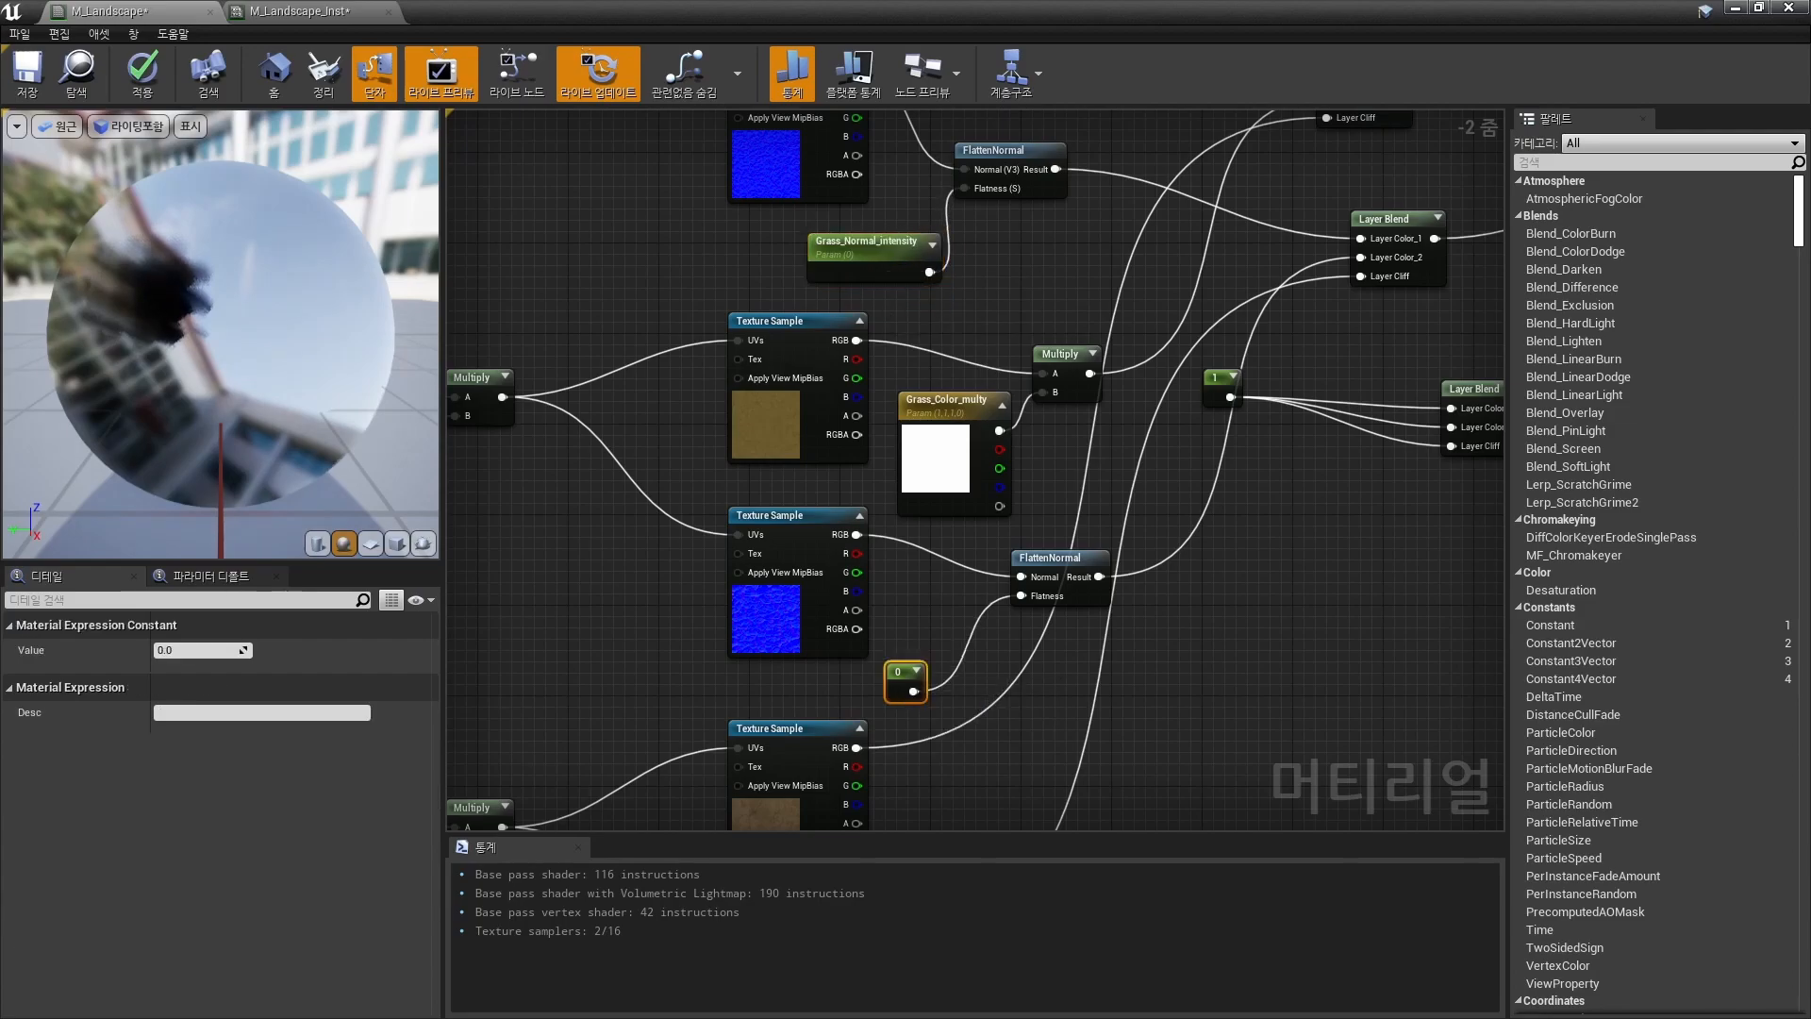
right_click(897, 673)
click(944, 381)
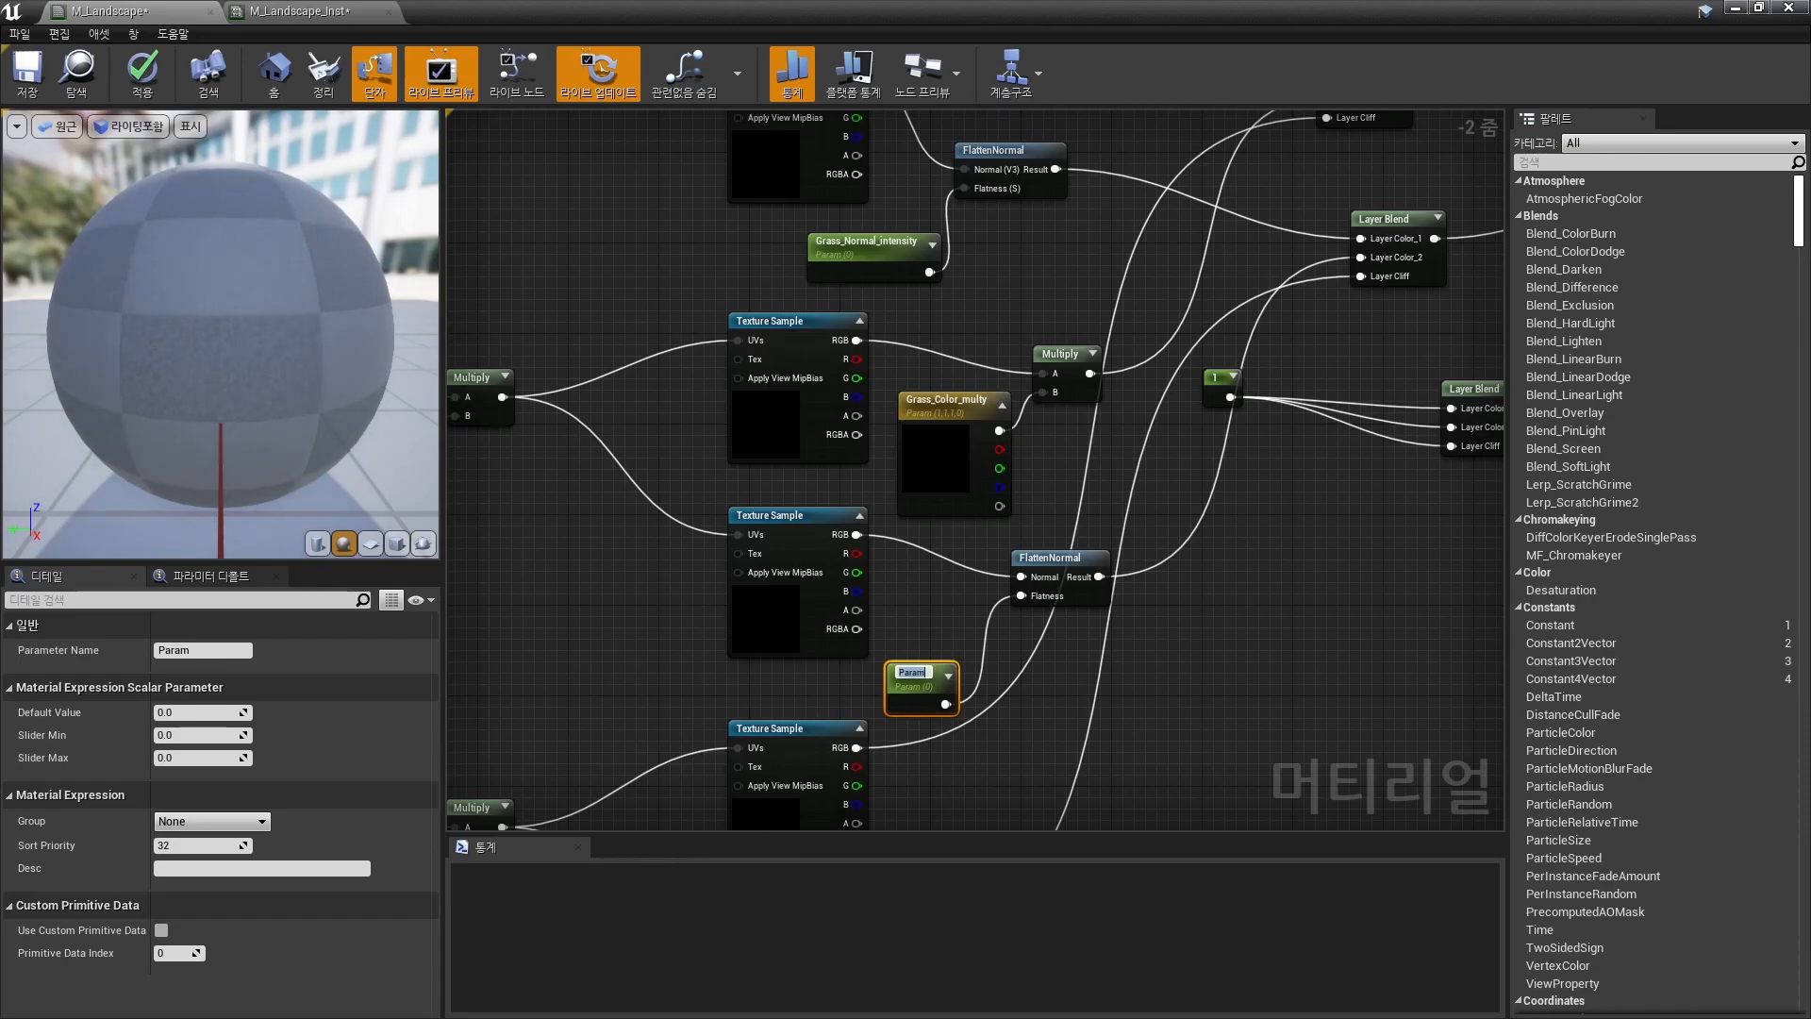
text(Ground)
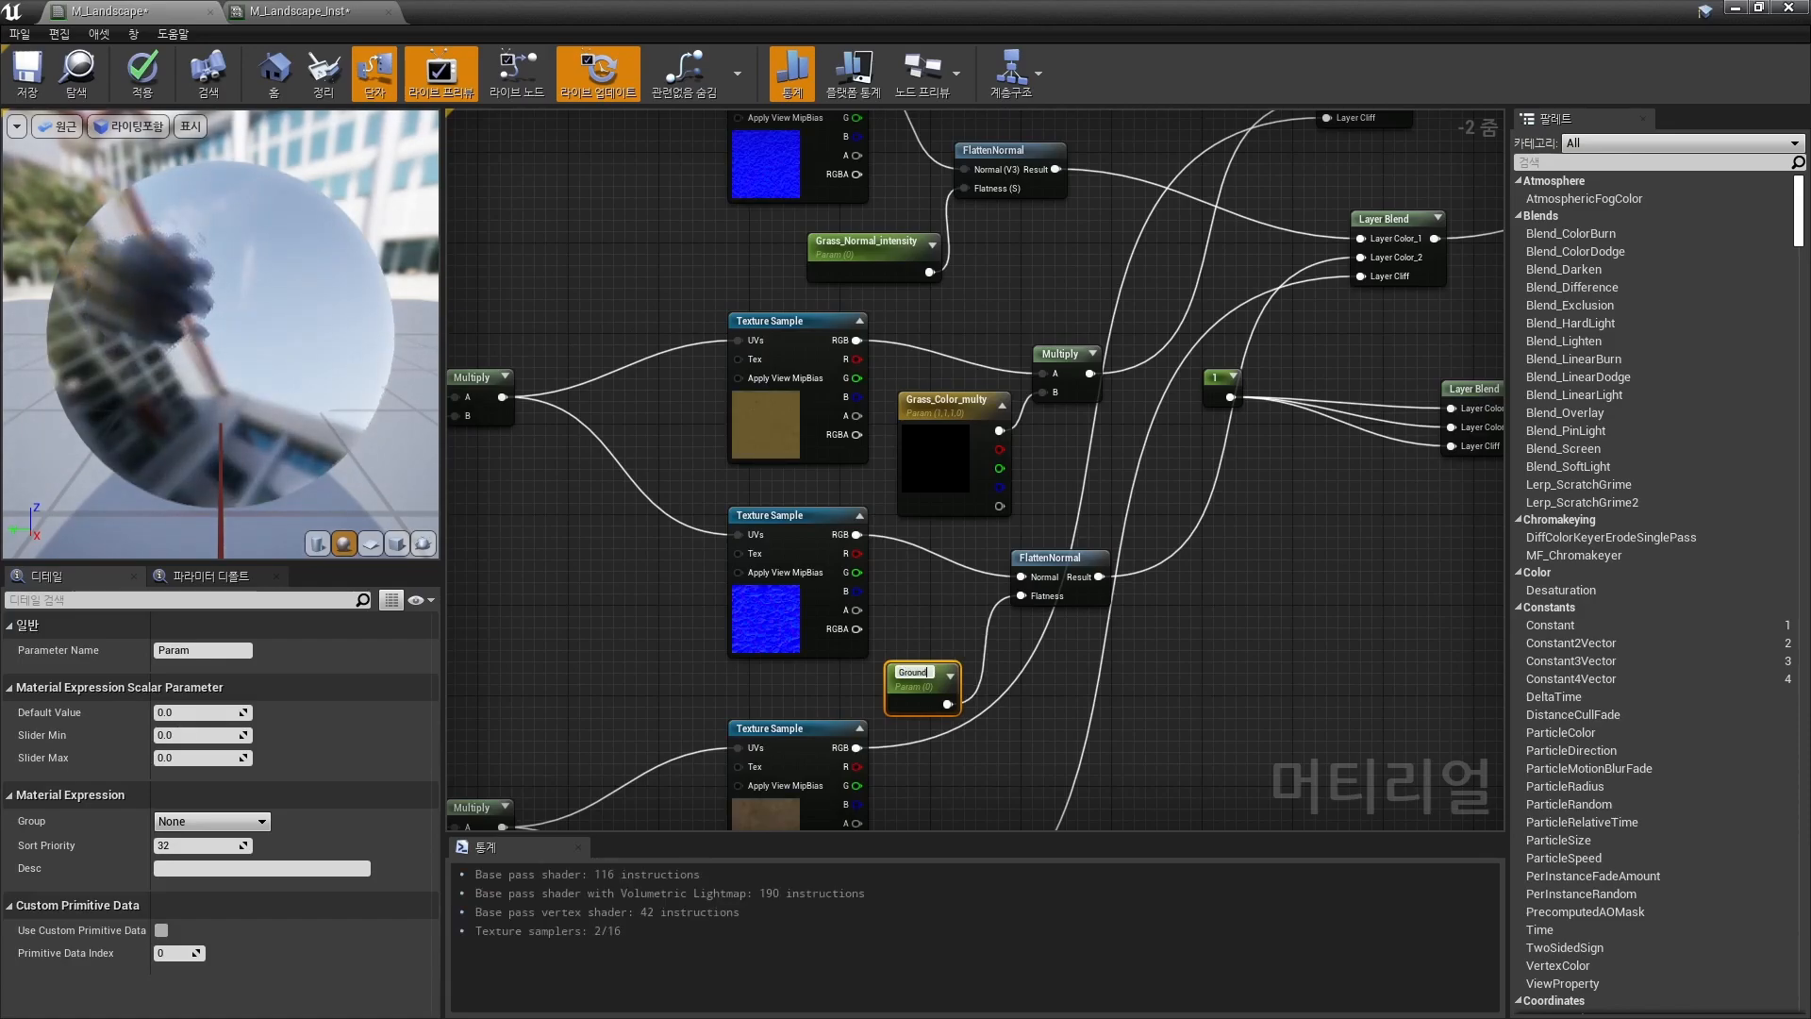
text(_Normal_intensity)
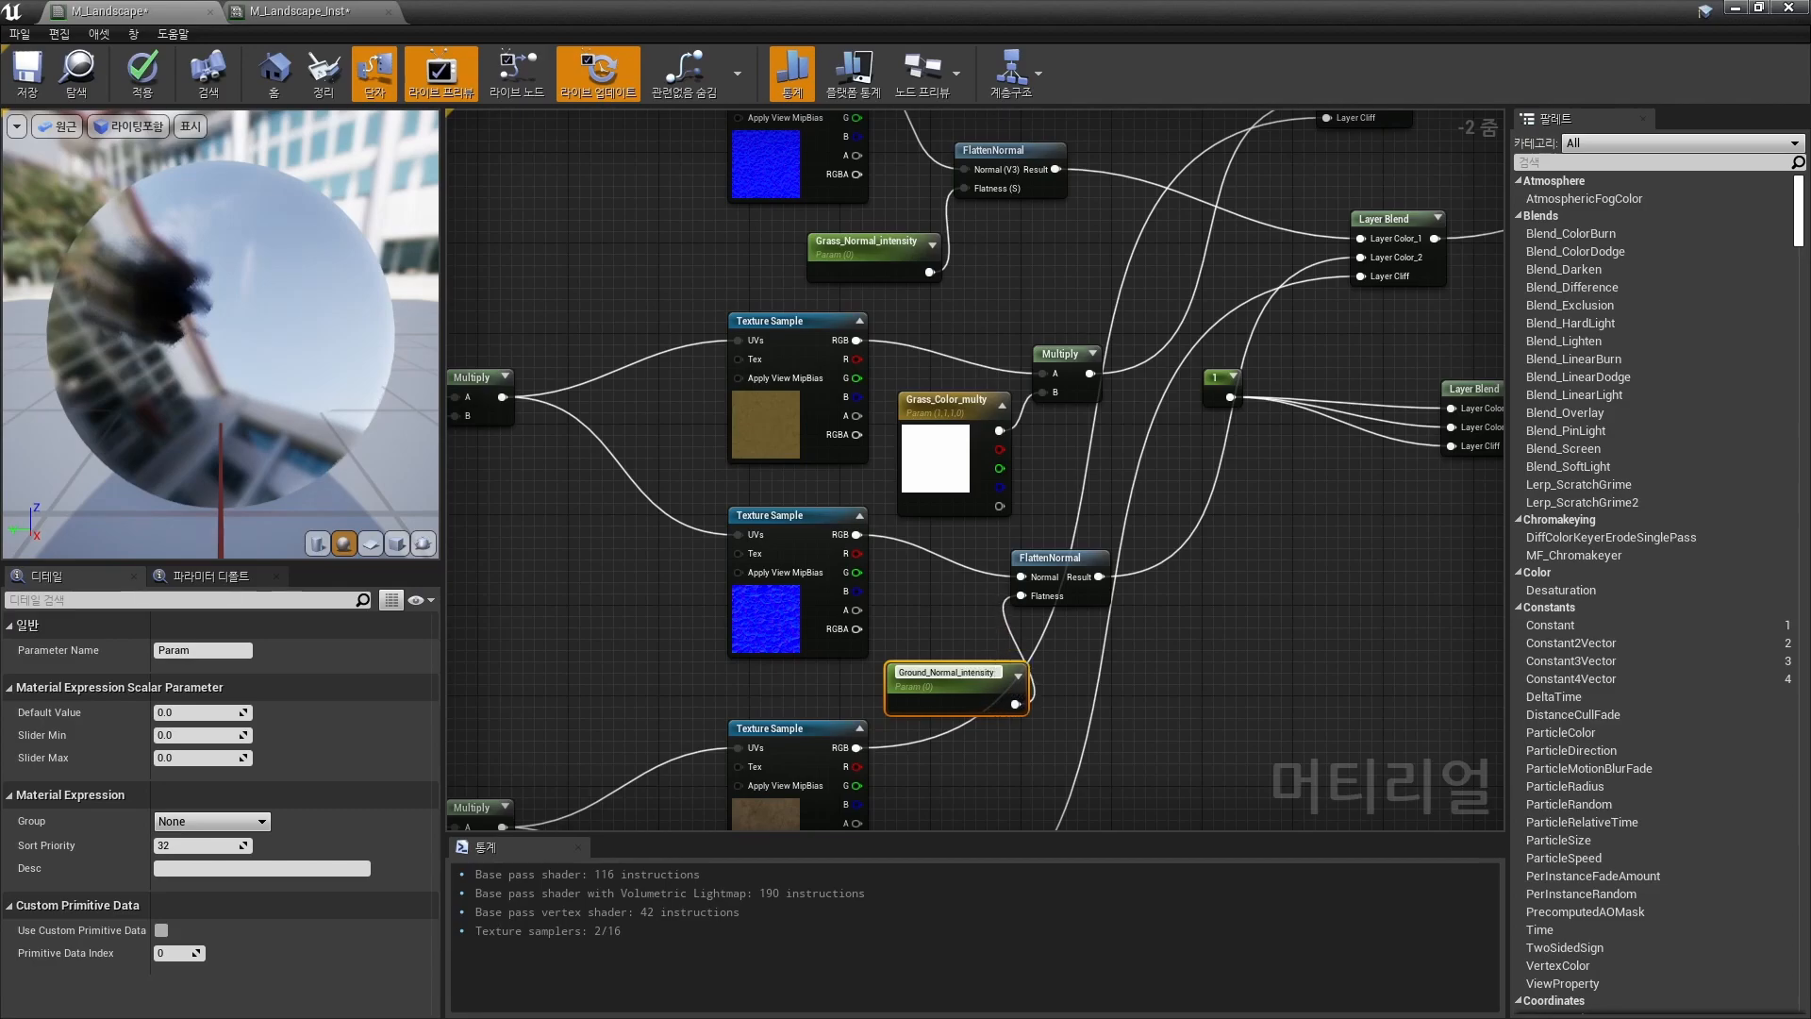
Rename the copied color parameter in the ground branch as Ground_Color_multy.
right_click(946, 454)
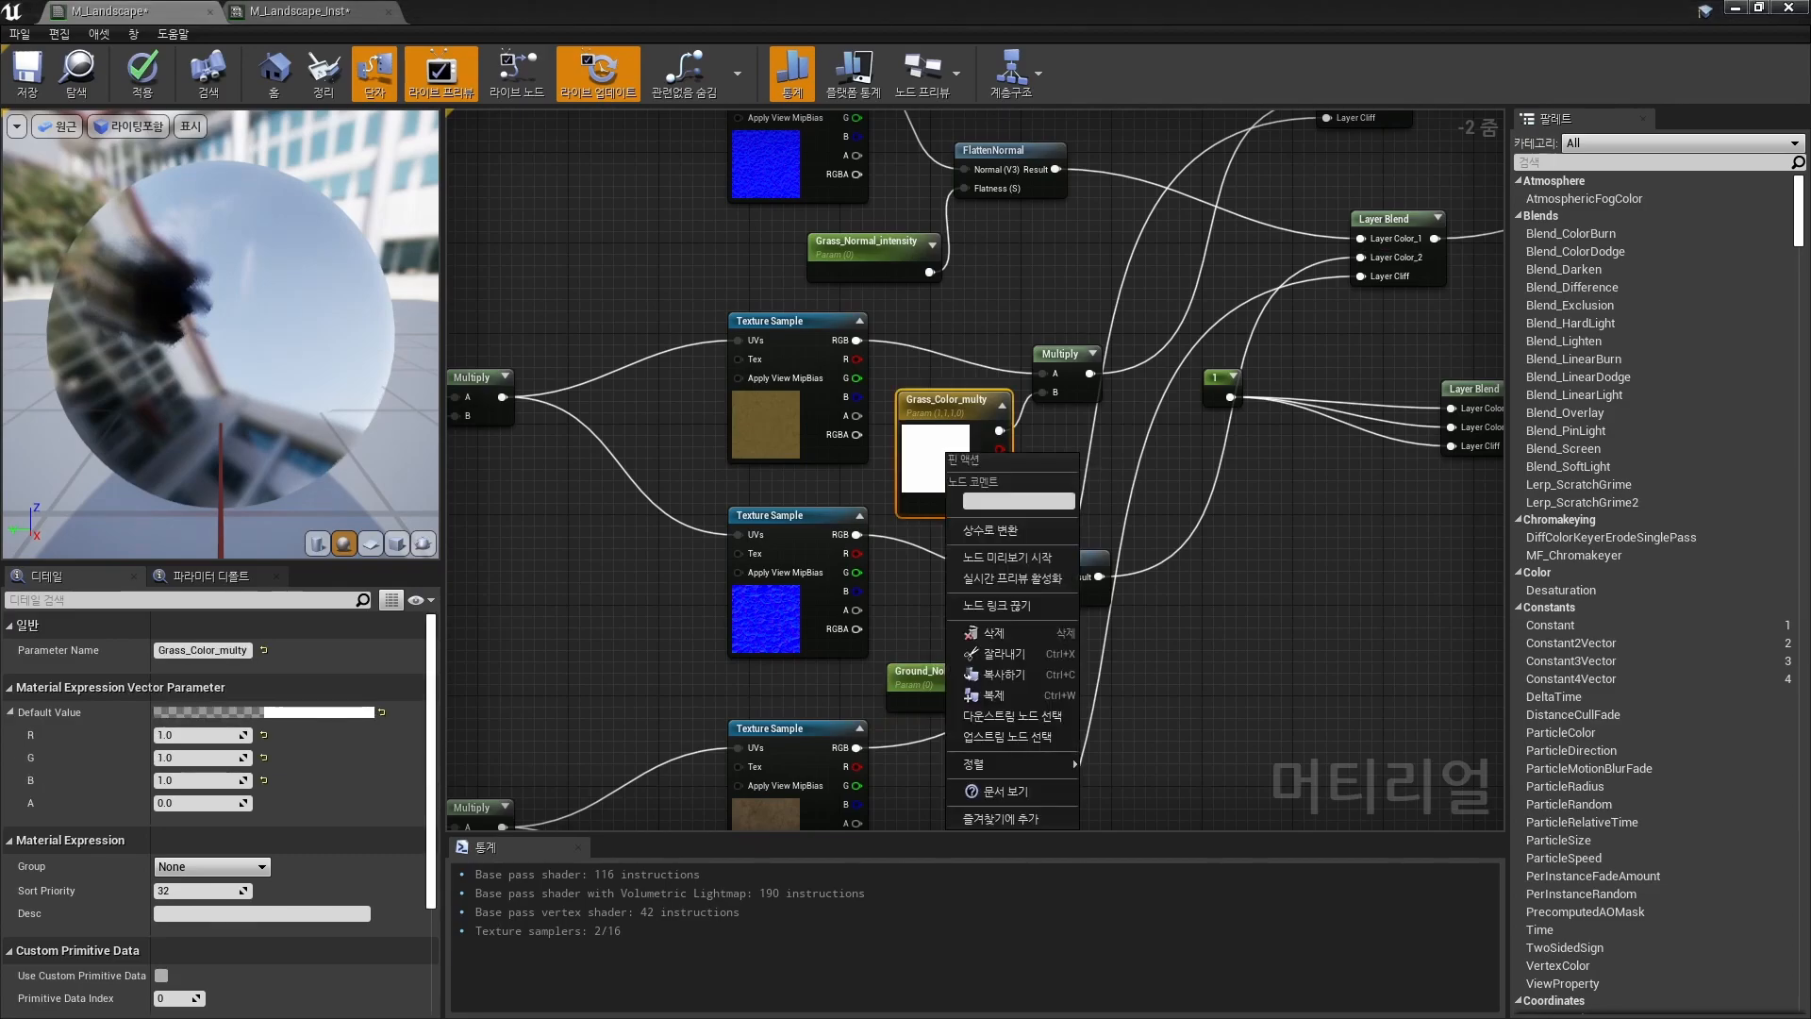
click(171, 650)
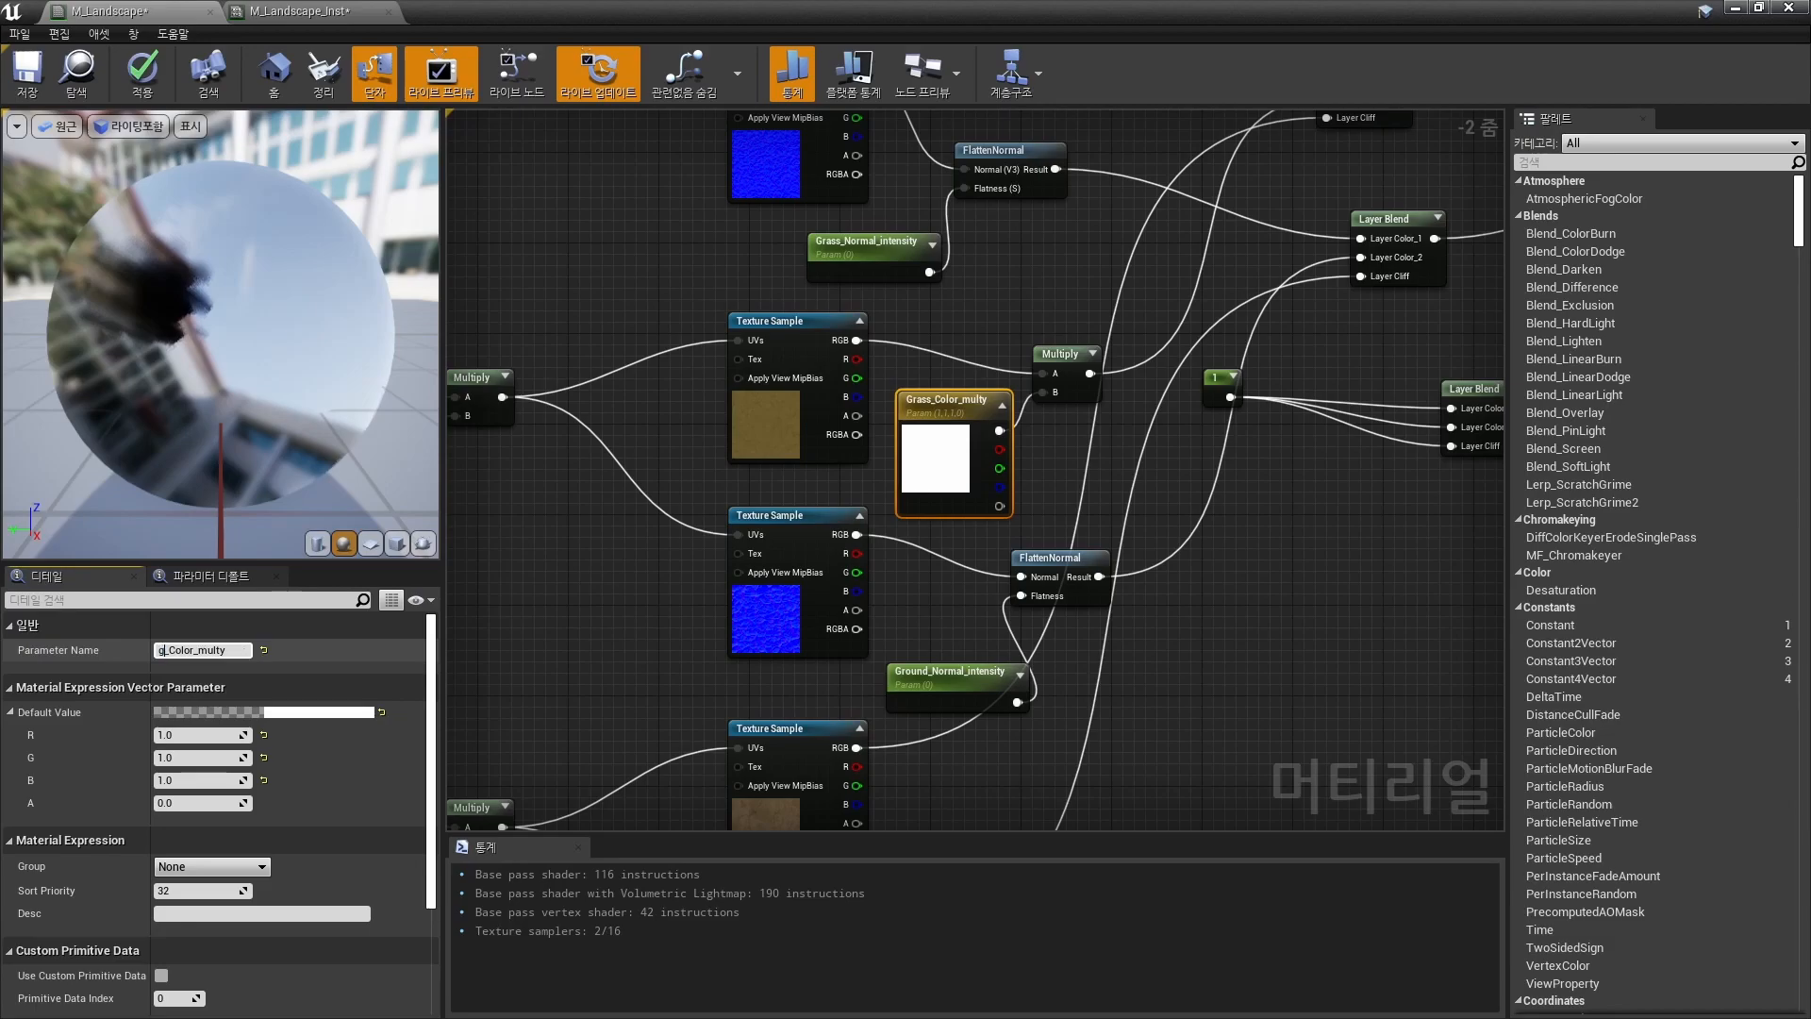
key(Return)
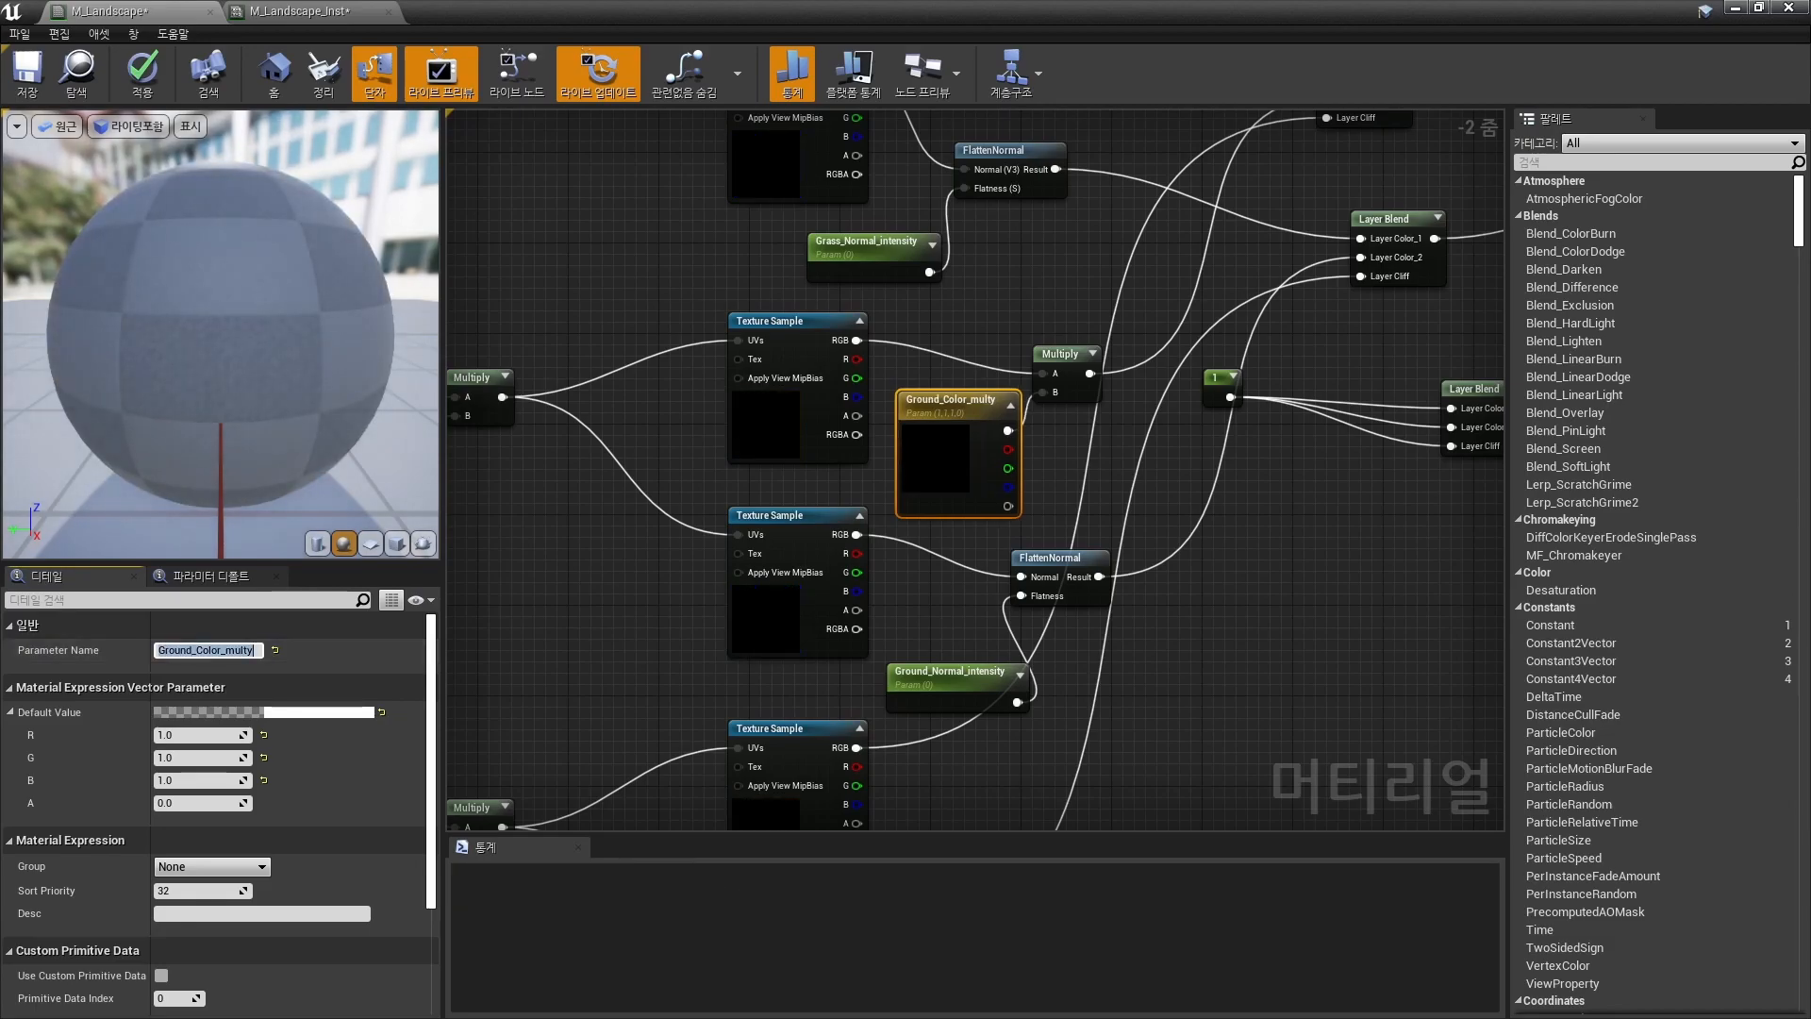
Duplicate the ground branch's Multiply, Ground_Color_multy, FlattenNormal and Ground_Normal_intensity nodes beside the cliff texture samples.
right_drag(966, 614, 962, 458)
click(1019, 490)
right_drag(1102, 555, 1052, 583)
scroll(1129, 442, down, 1)
click(939, 359)
ctrl+click(1032, 283)
ctrl+click(1010, 462)
ctrl+click(929, 564)
key(ctrl+c)
key(ctrl+v)
right_drag(929, 564, 1005, 377)
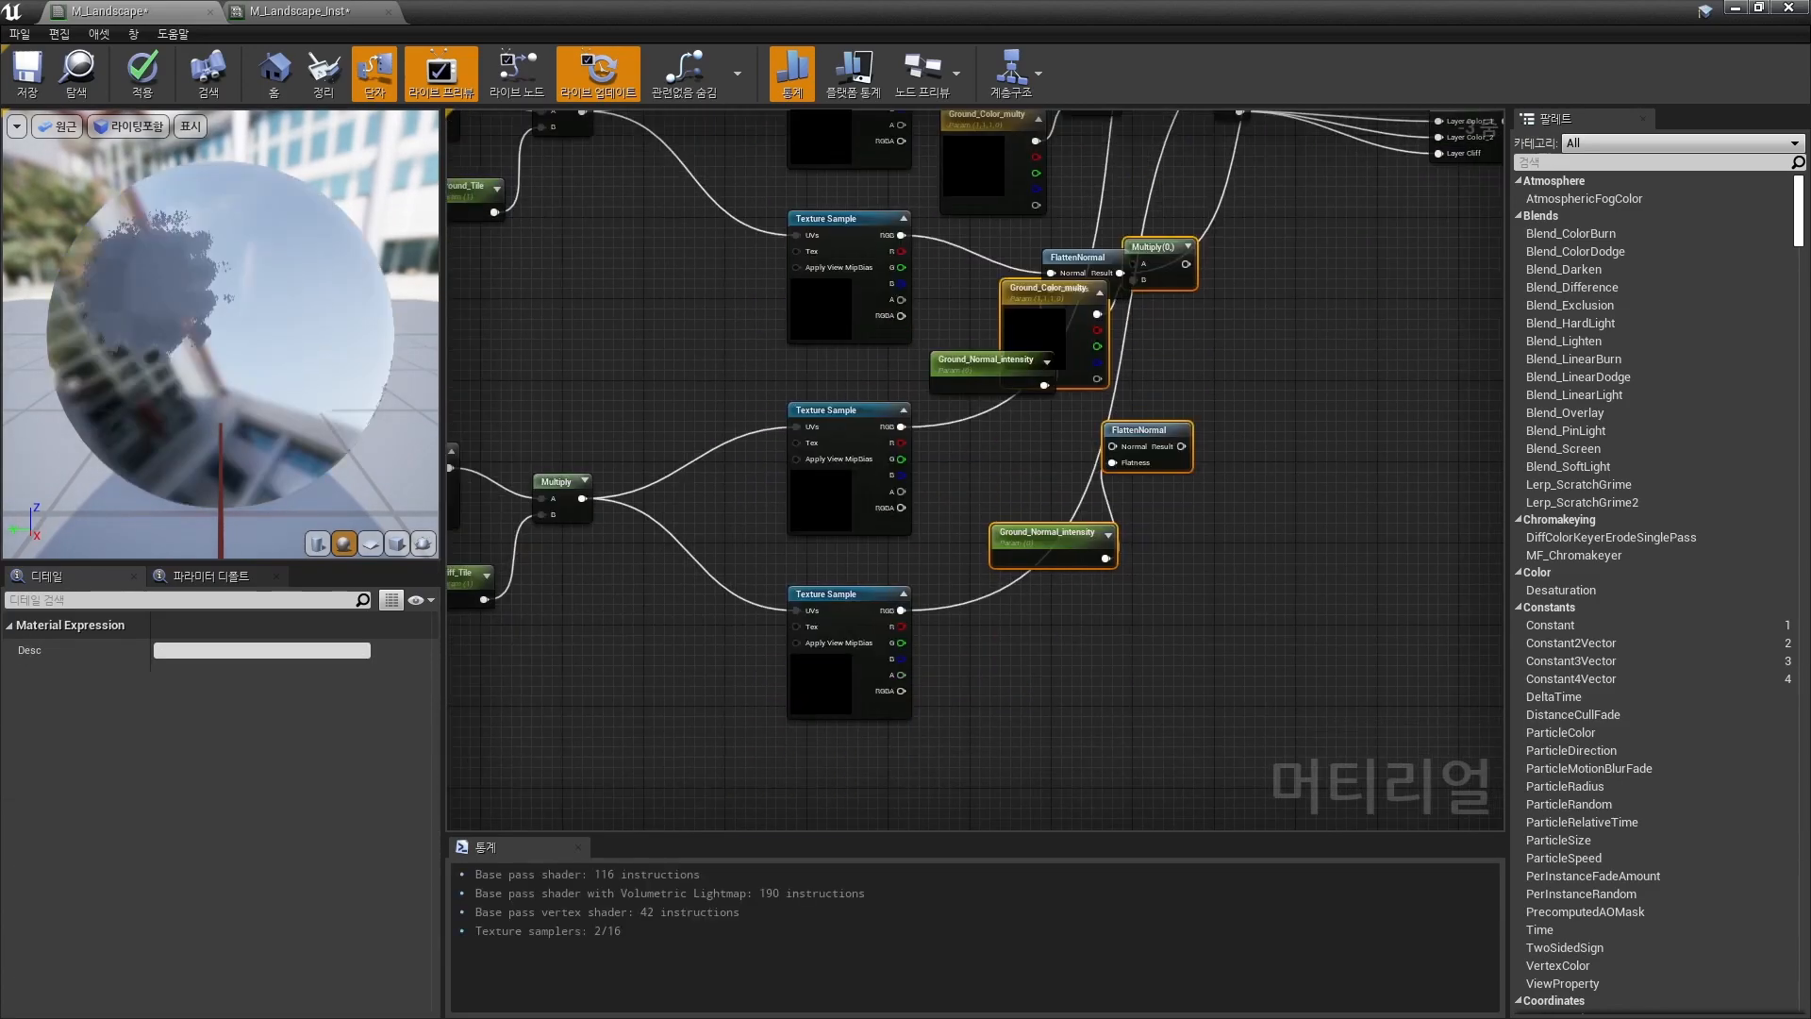
Route the cliff base color through the copied Multiply and the cliff normal through the copied FlattenNormal into their Layer Cliff inputs.
click(943, 462)
scroll(889, 430, up, 1)
drag(903, 427, 1122, 439)
right_drag(1217, 444, 1053, 626)
key(ctrl+z)
ctrl+drag(738, 608, 971, 620)
right_drag(971, 620, 1051, 336)
ctrl+drag(820, 528, 1019, 538)
Rename the cliff branch's normal intensity parameter as Cliff_Normal_intensity.
click(948, 651)
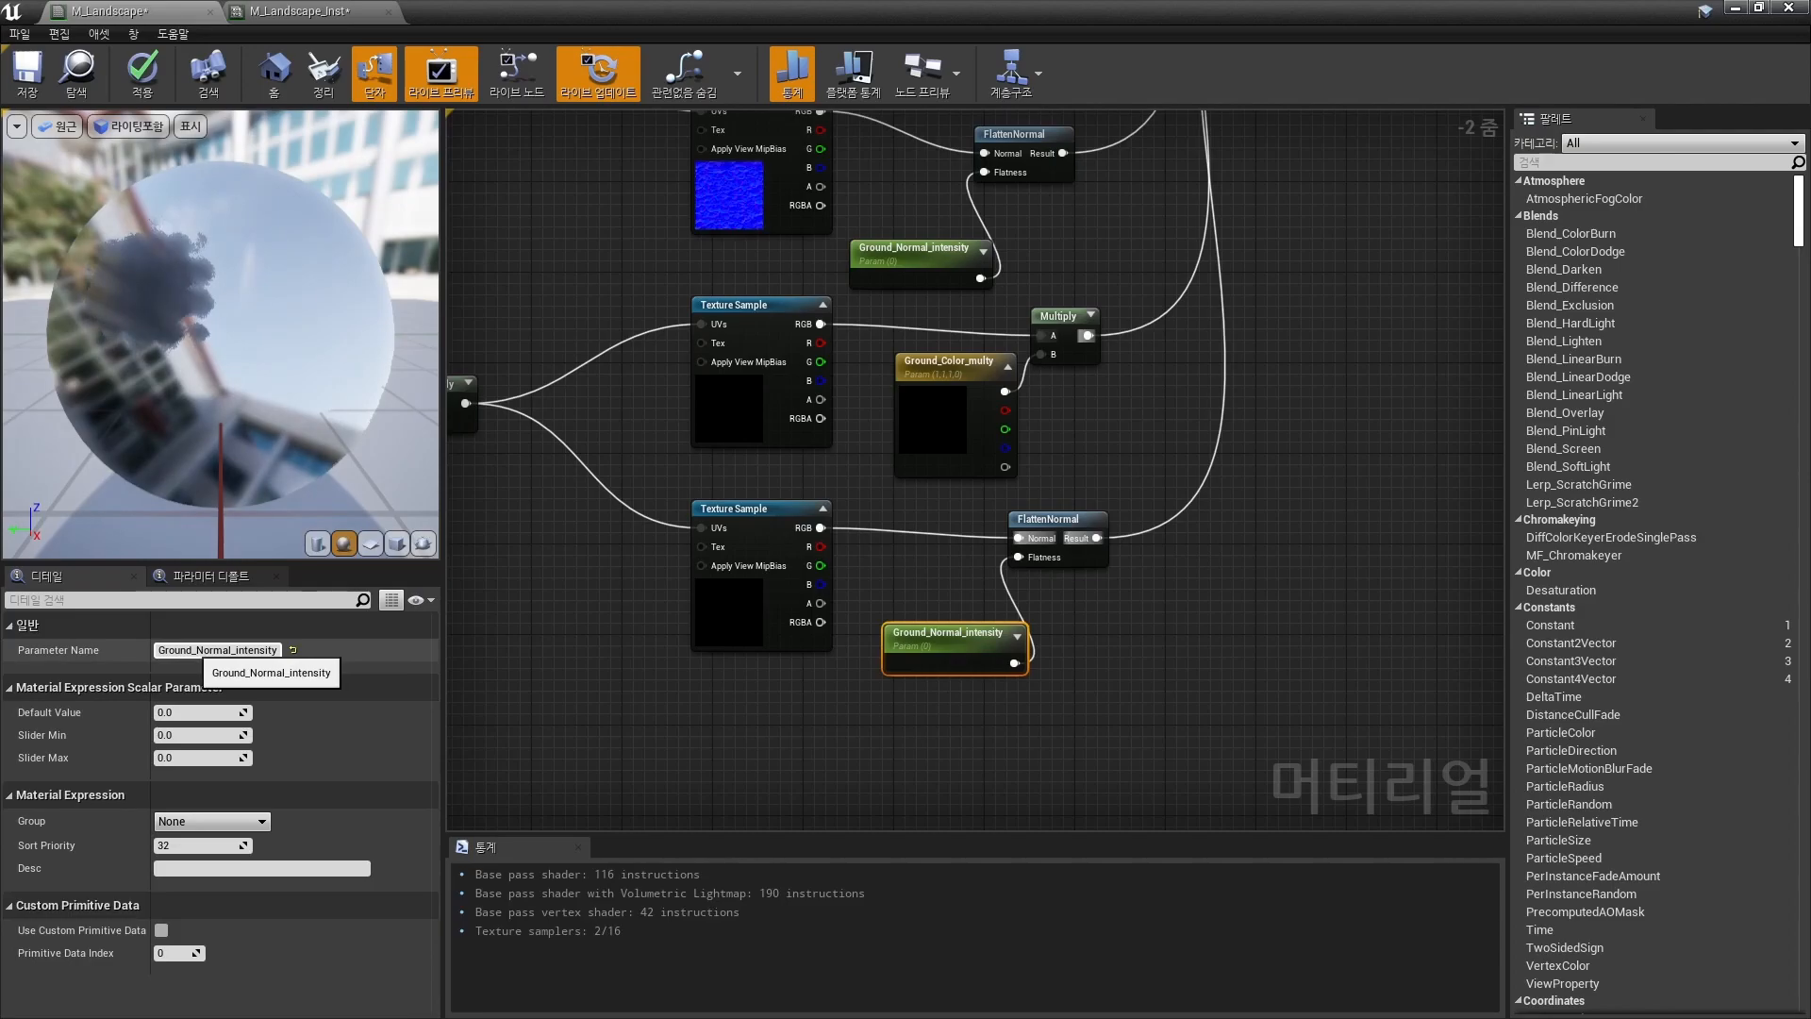
key(BackSpace)
text(Clif)
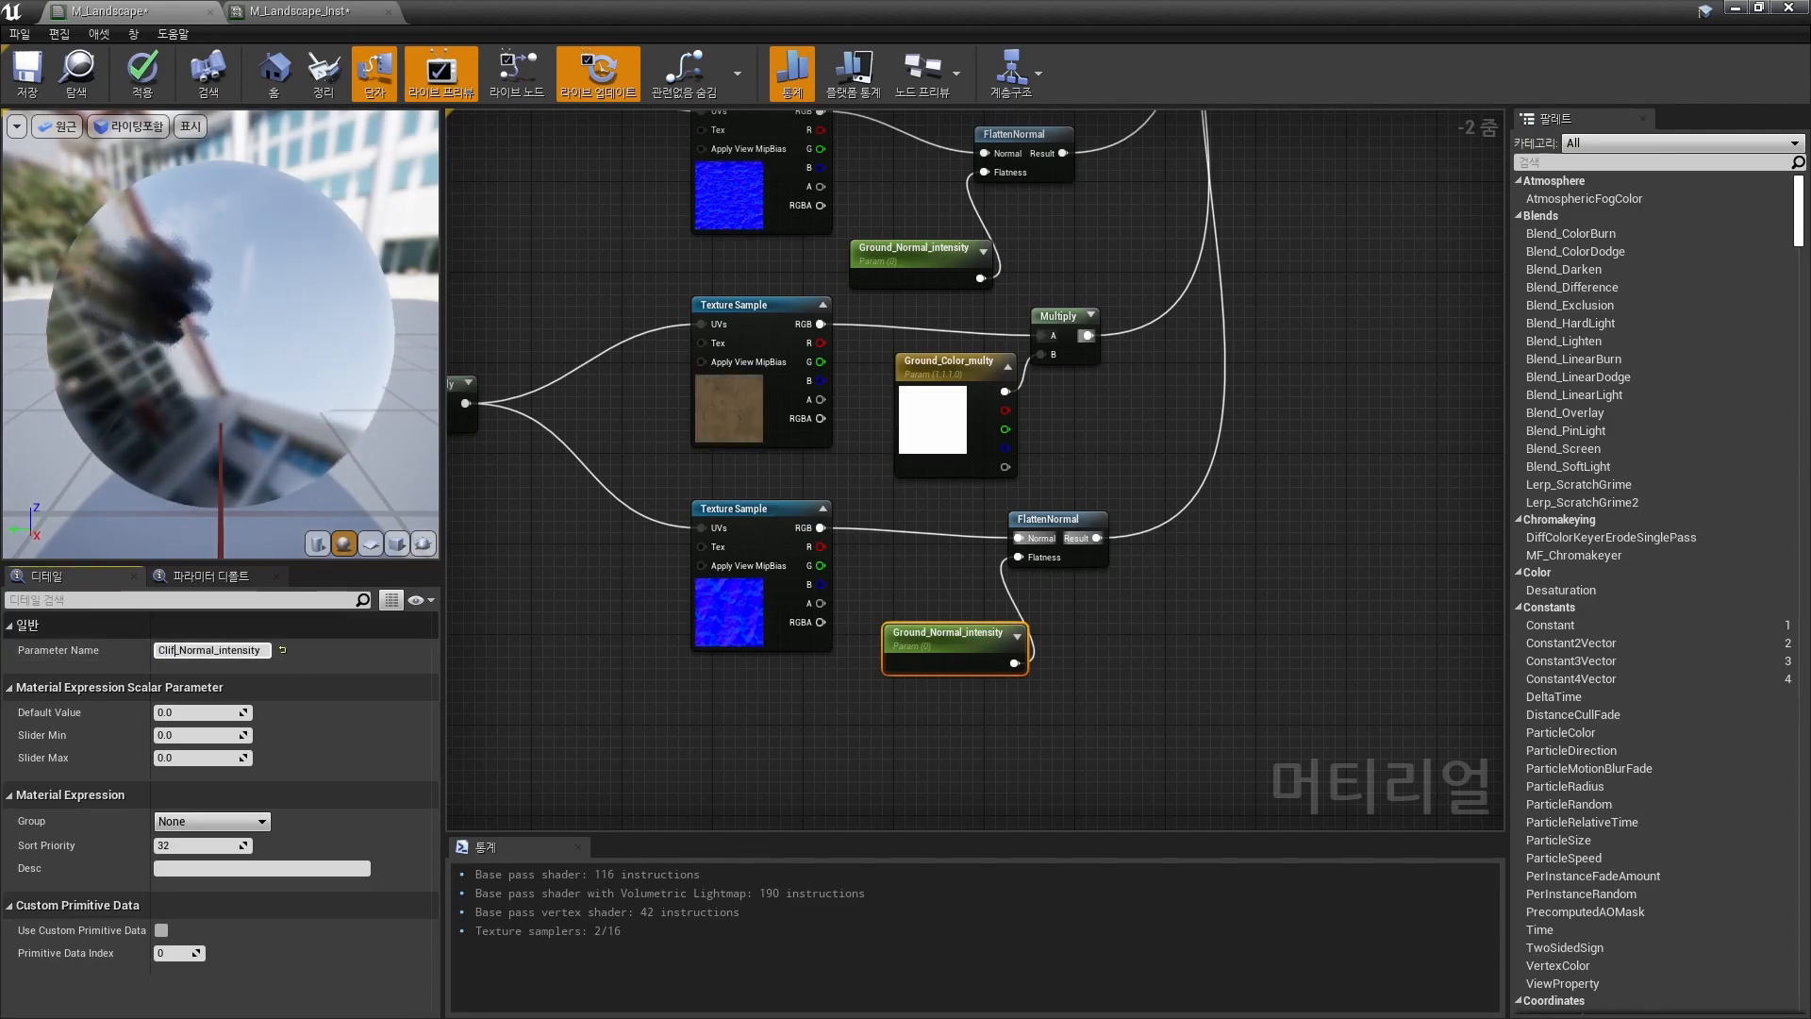
text(f)
key(Return)
Rename the cliff branch's color parameter as Cliff_Color_multy.
click(750, 396)
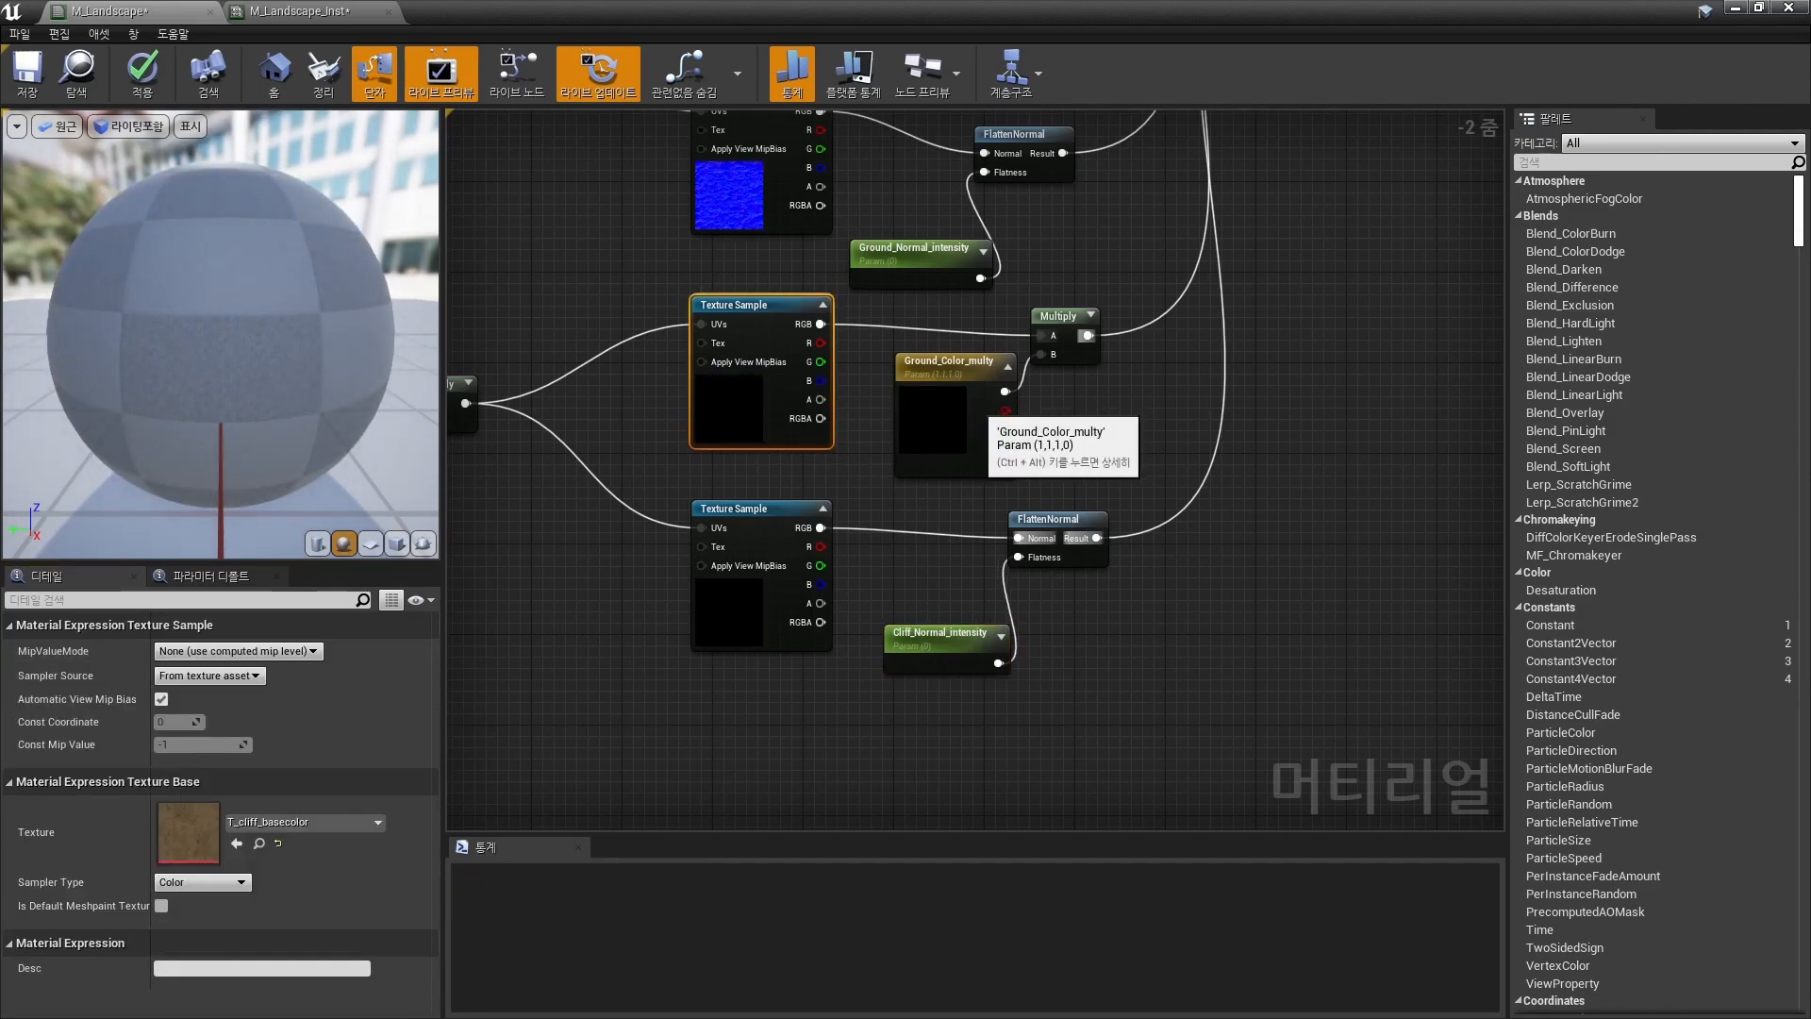
click(981, 407)
text(Cliff)
key(Return)
click(1168, 460)
right_drag(1168, 460, 883, 787)
scroll(1071, 671, down, 2)
scroll(1058, 561, down, 1)
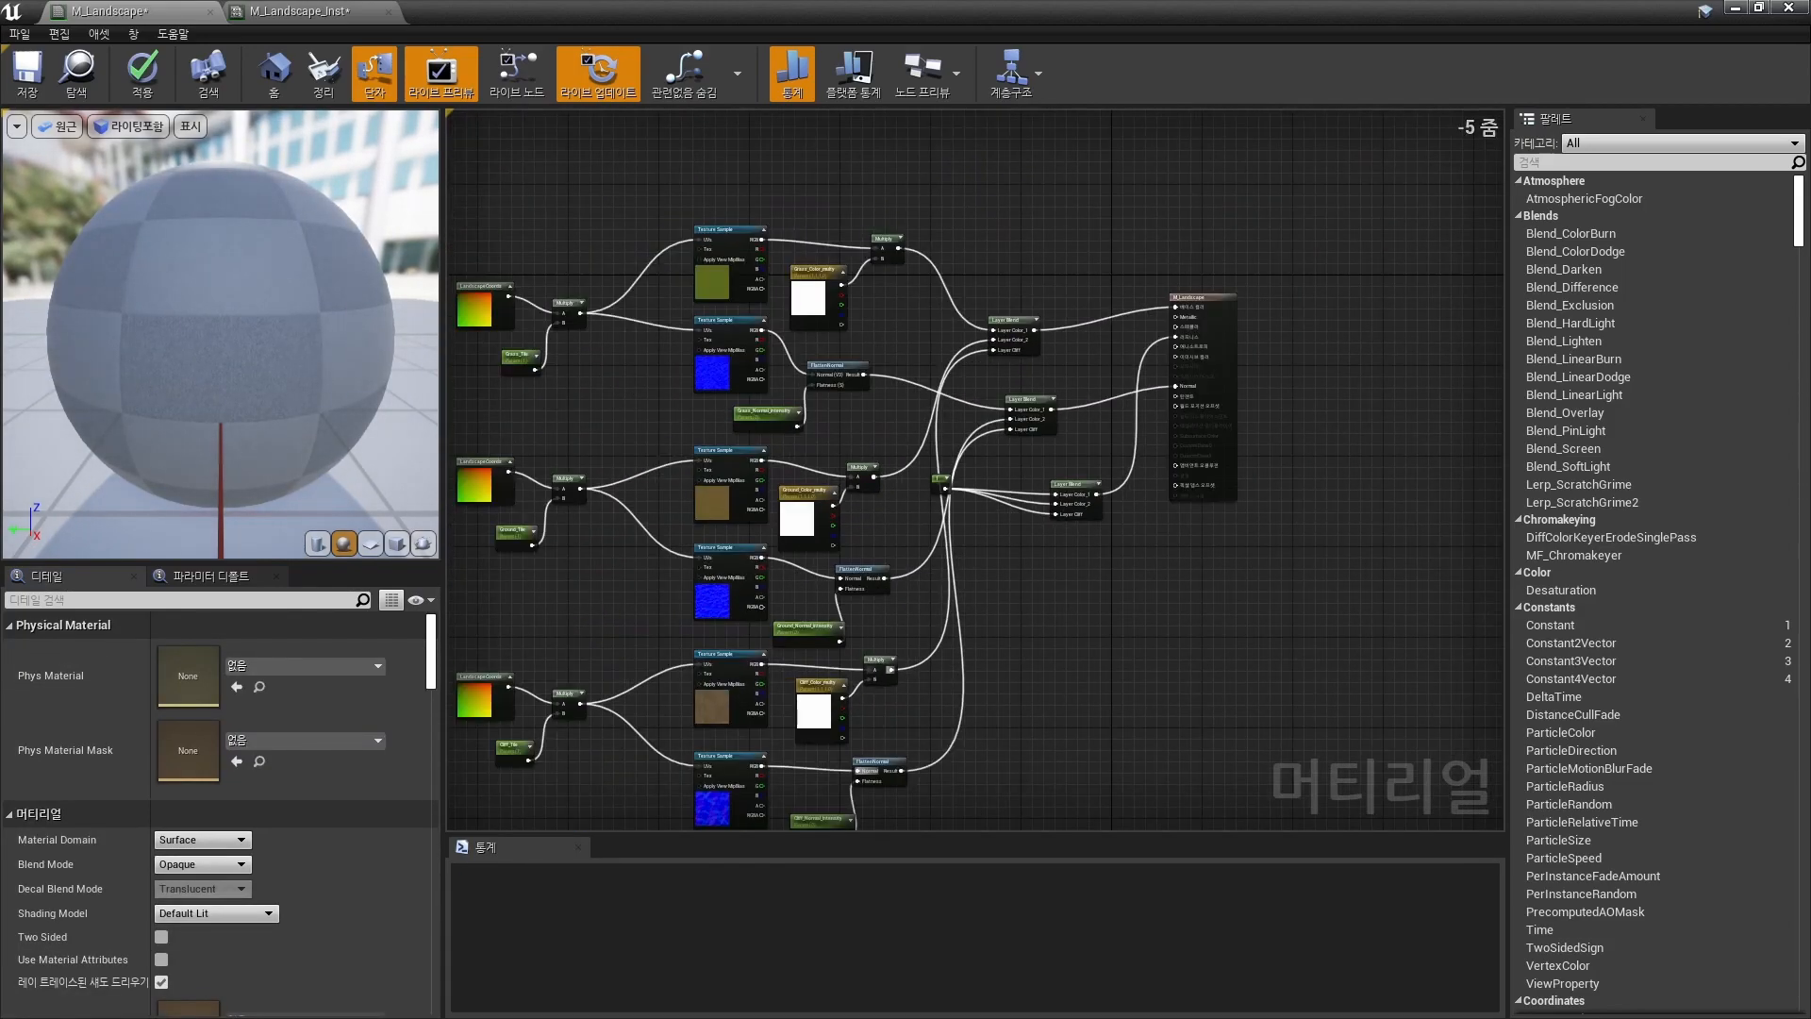
Move the material output and Layer Blend nodes farther from the texture branches, and raise the base color Layer Blend.
drag(1196, 377, 1551, 393)
right_drag(1394, 430, 1112, 405)
scroll(1112, 405, down, 2)
drag(800, 319, 799, 319)
drag(798, 341, 1062, 344)
click(1063, 327)
scroll(1064, 342, up, 2)
right_drag(1064, 342, 1242, 358)
drag(1241, 361, 1226, 249)
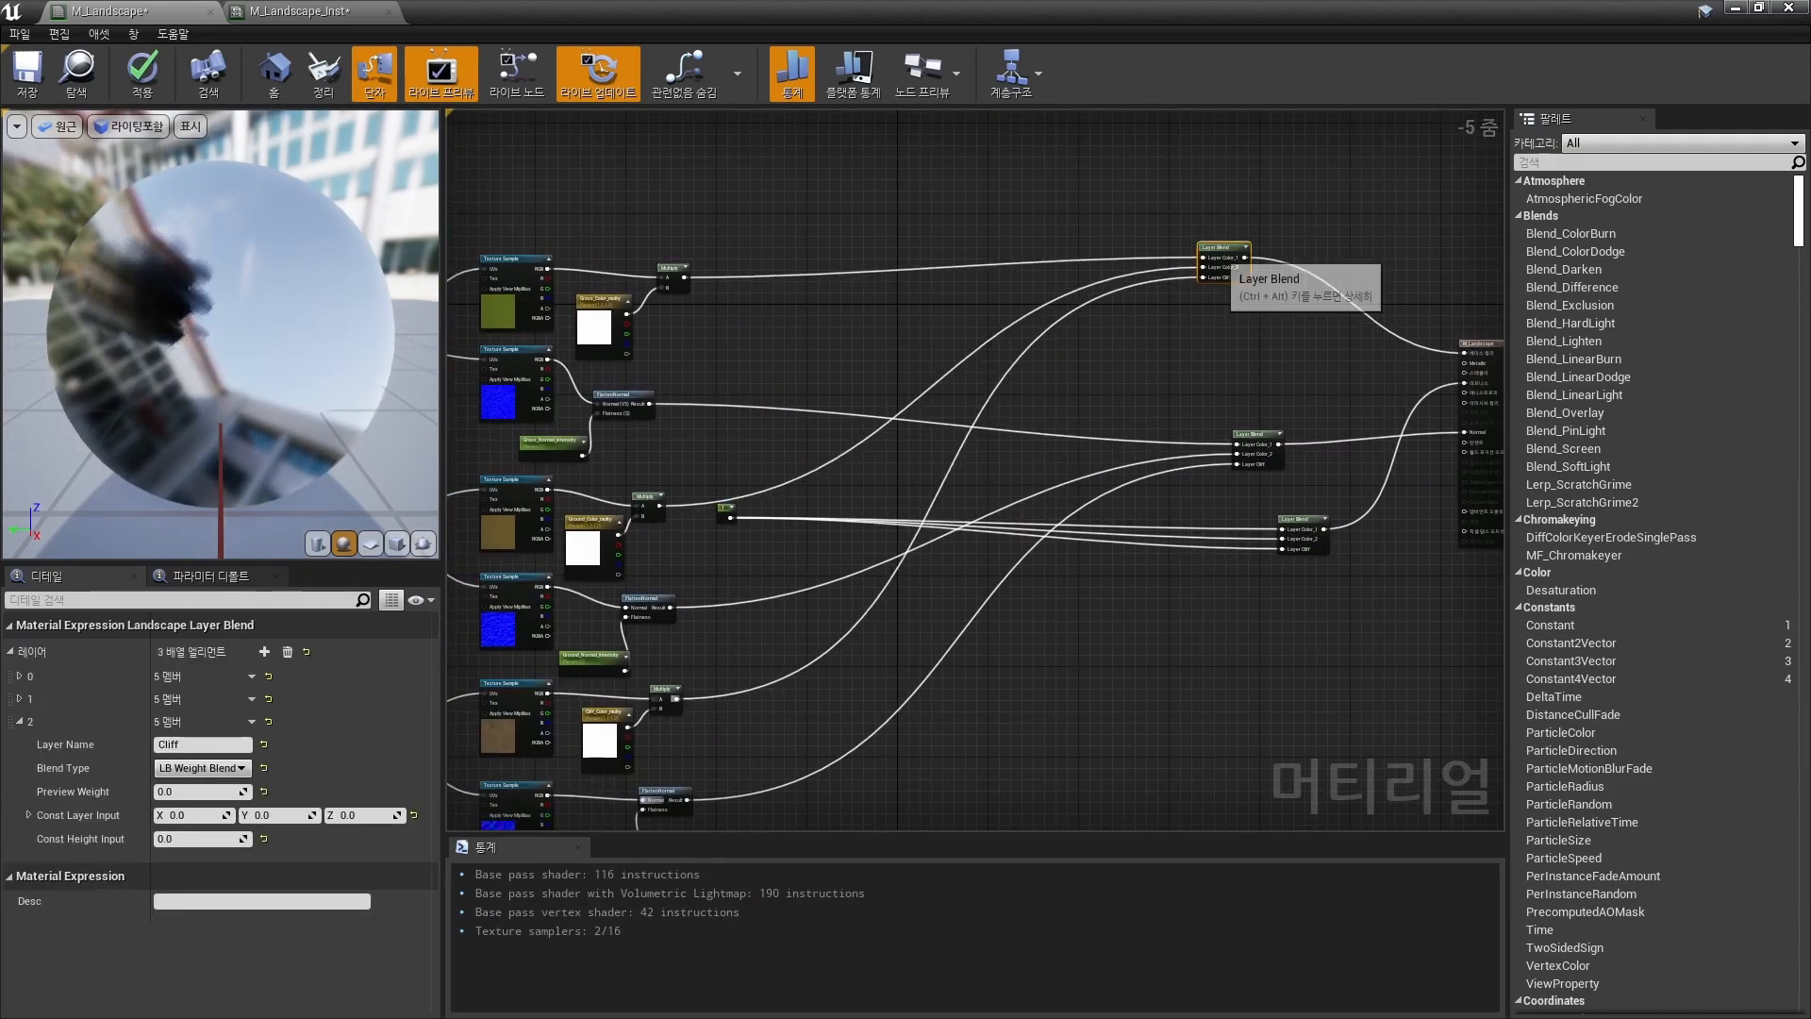
Move the grass branch and the ground branch upward to space out the three texture branches.
scroll(1226, 249, down, 1)
scroll(802, 309, up, 1)
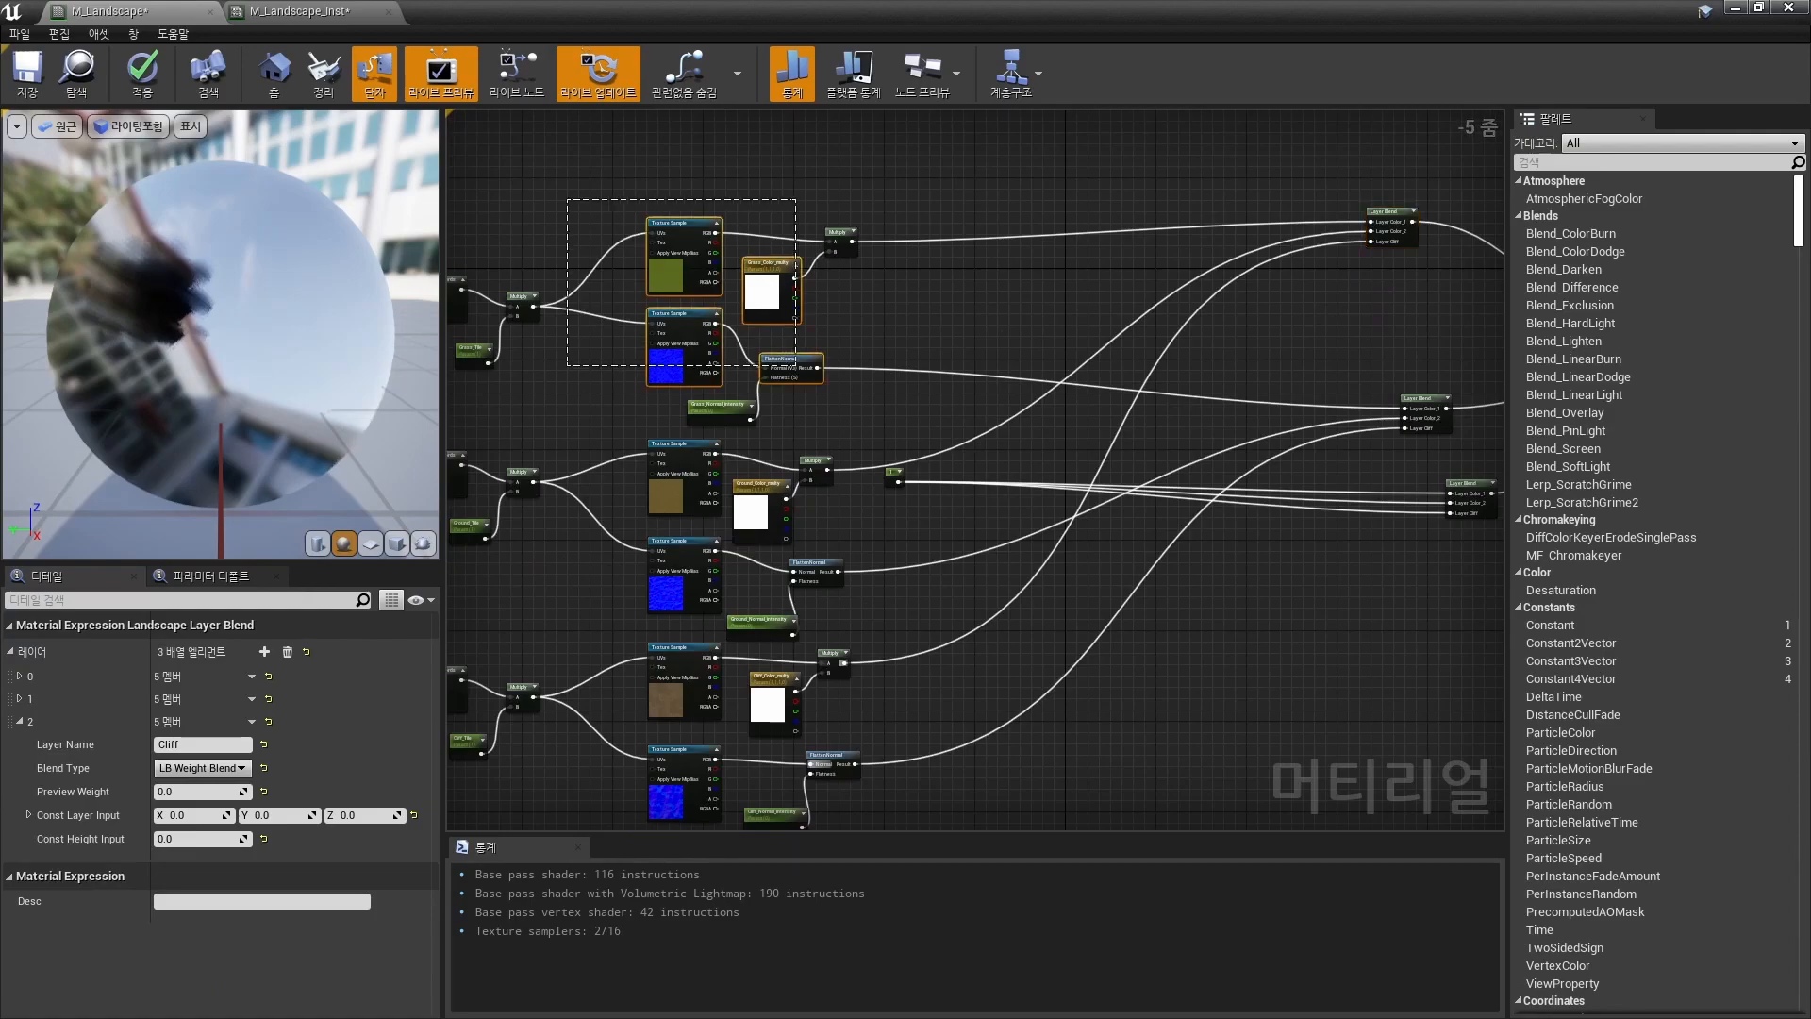
drag(795, 365, 835, 413)
right_drag(836, 413, 1048, 447)
drag(663, 322, 655, 199)
drag(574, 404, 1075, 570)
drag(906, 605, 881, 553)
drag(623, 429, 1122, 660)
drag(896, 618, 908, 555)
right_drag(1085, 566, 850, 451)
Move the constant 1 node next to the Layer Blend it feeds.
click(850, 444)
click(879, 326)
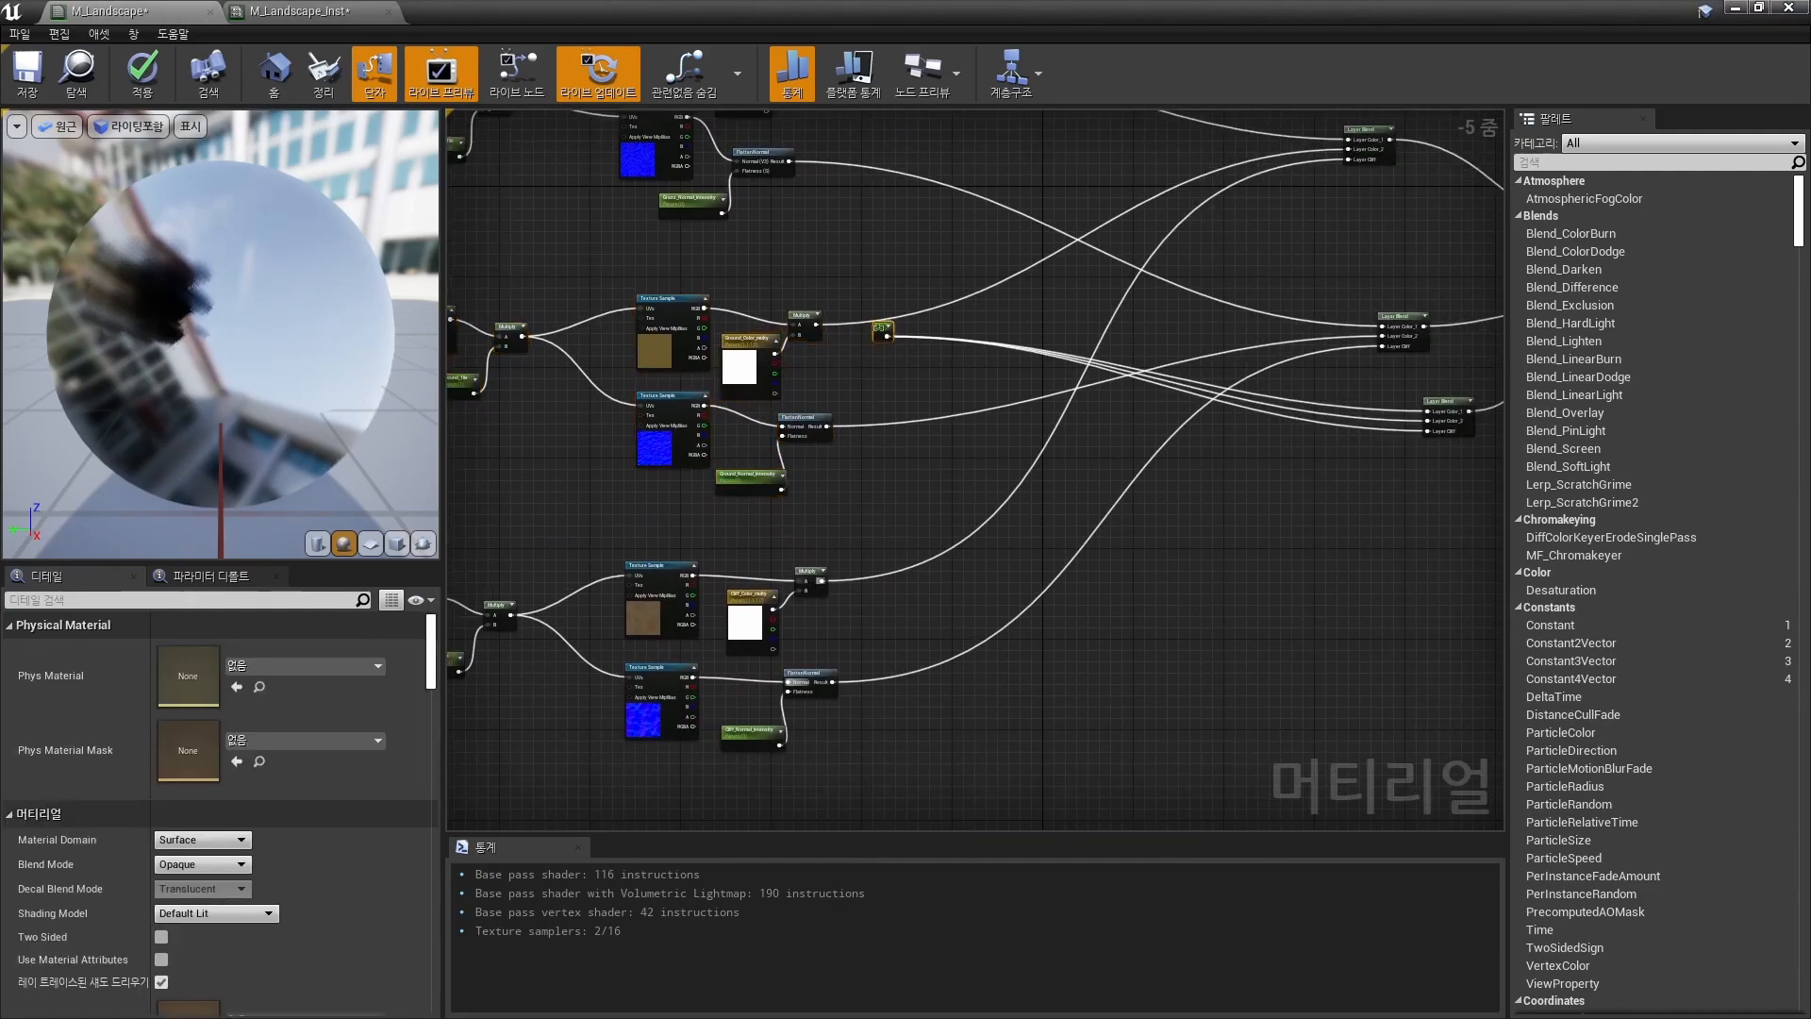
drag(879, 327, 1338, 424)
right_drag(1331, 436, 1468, 382)
Move the whole cliff branch farther below the ground branch and clear the selection.
drag(516, 486, 1049, 703)
drag(590, 609, 603, 682)
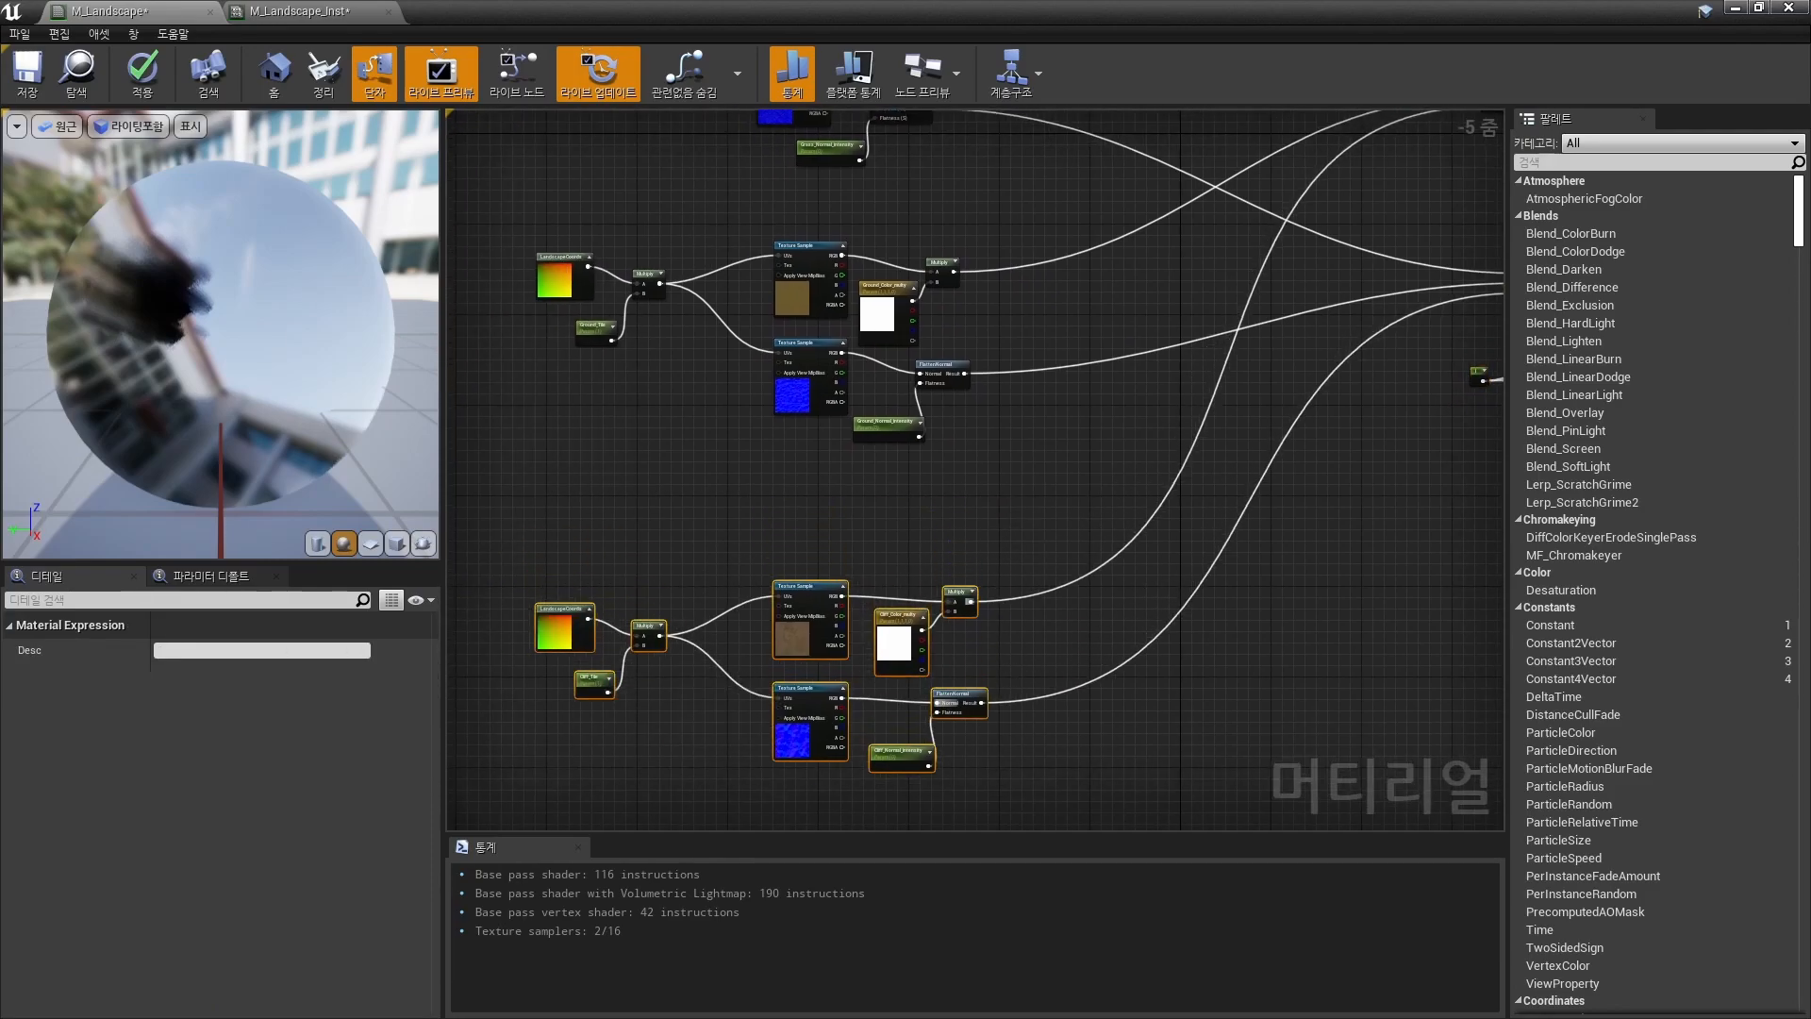
scroll(934, 572, down, 2)
right_drag(934, 573, 869, 624)
click(868, 624)
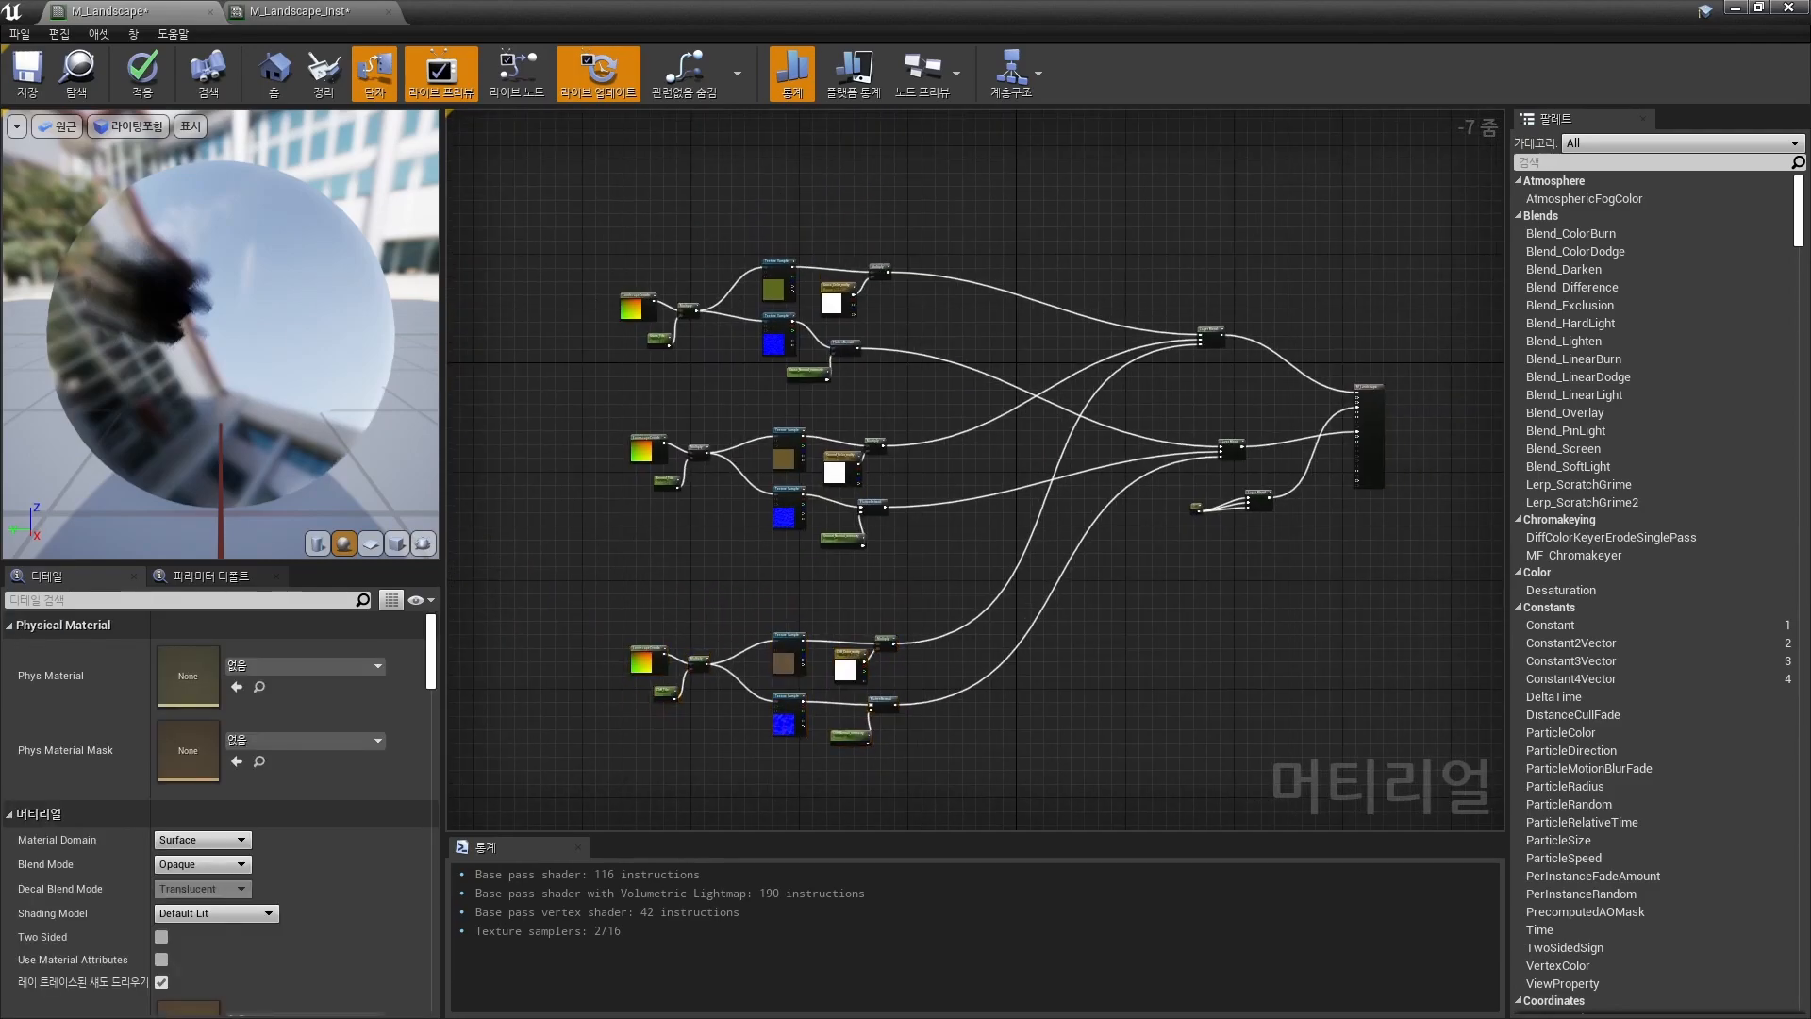